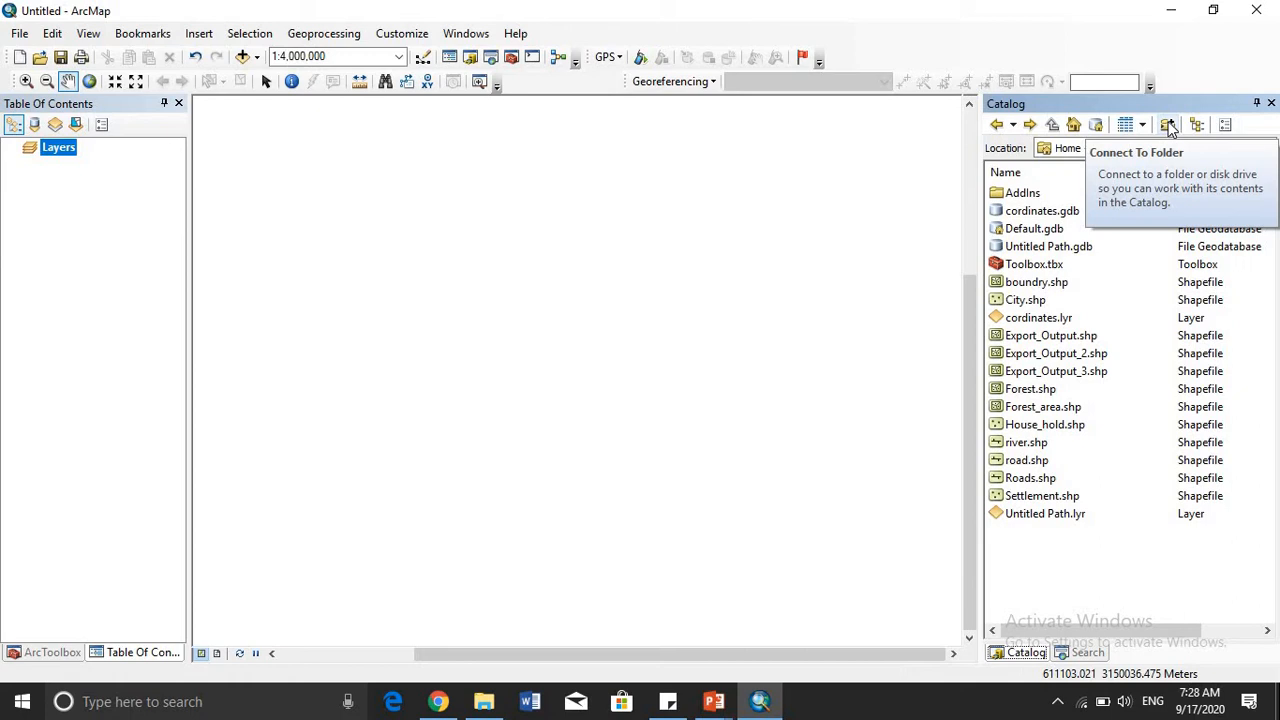
- Browse the catalog to the DEM images folder inside GIS Acem\New folder (2)
{"action": "left_click", "coordinate": [1168, 125]}
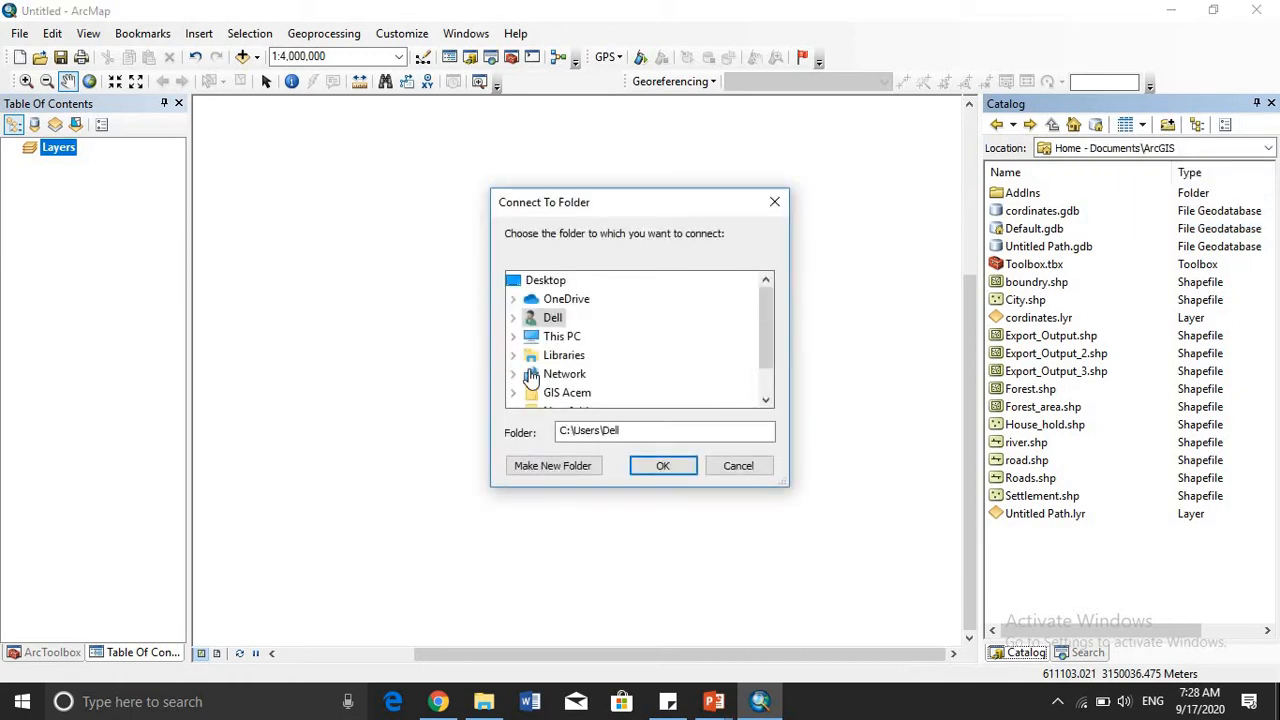
{"action": "left_click", "coordinate": [662, 465]}
{"action": "left_click", "coordinate": [1268, 148]}
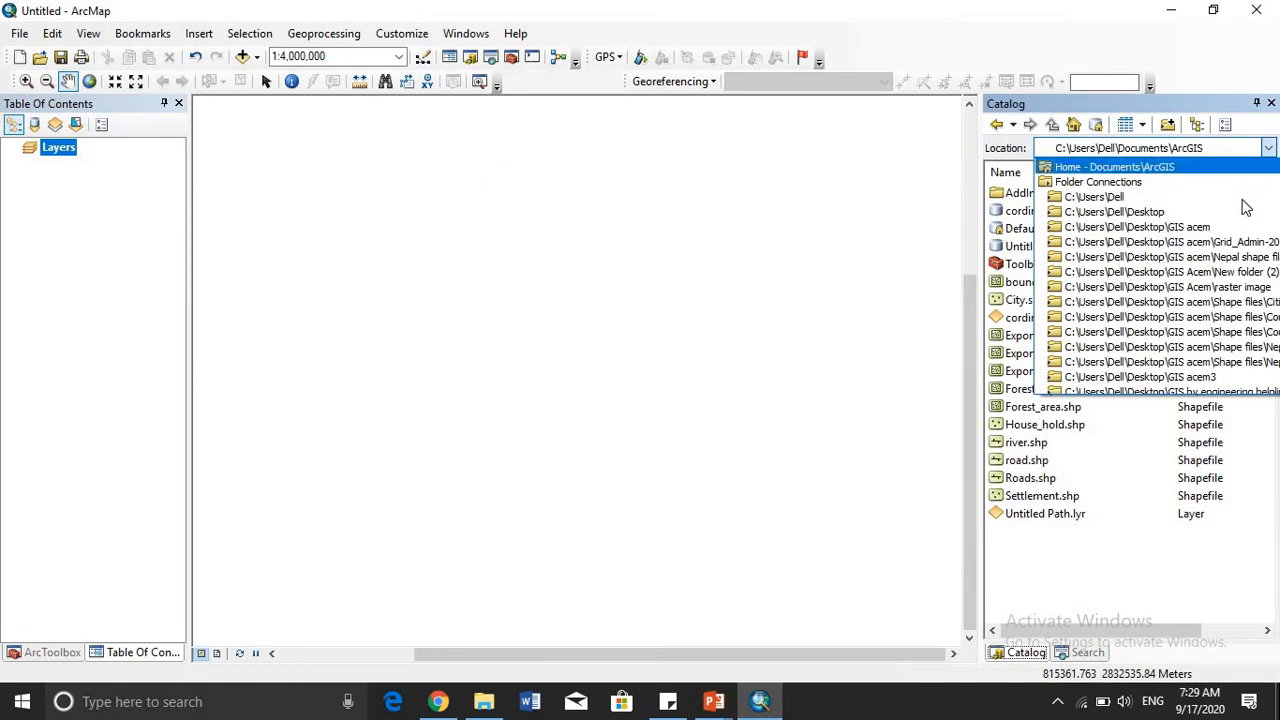
{"action": "scroll", "coordinate": [1237, 280], "scroll_direction": "down", "scroll_amount": 2}
{"action": "left_click", "coordinate": [1237, 282]}
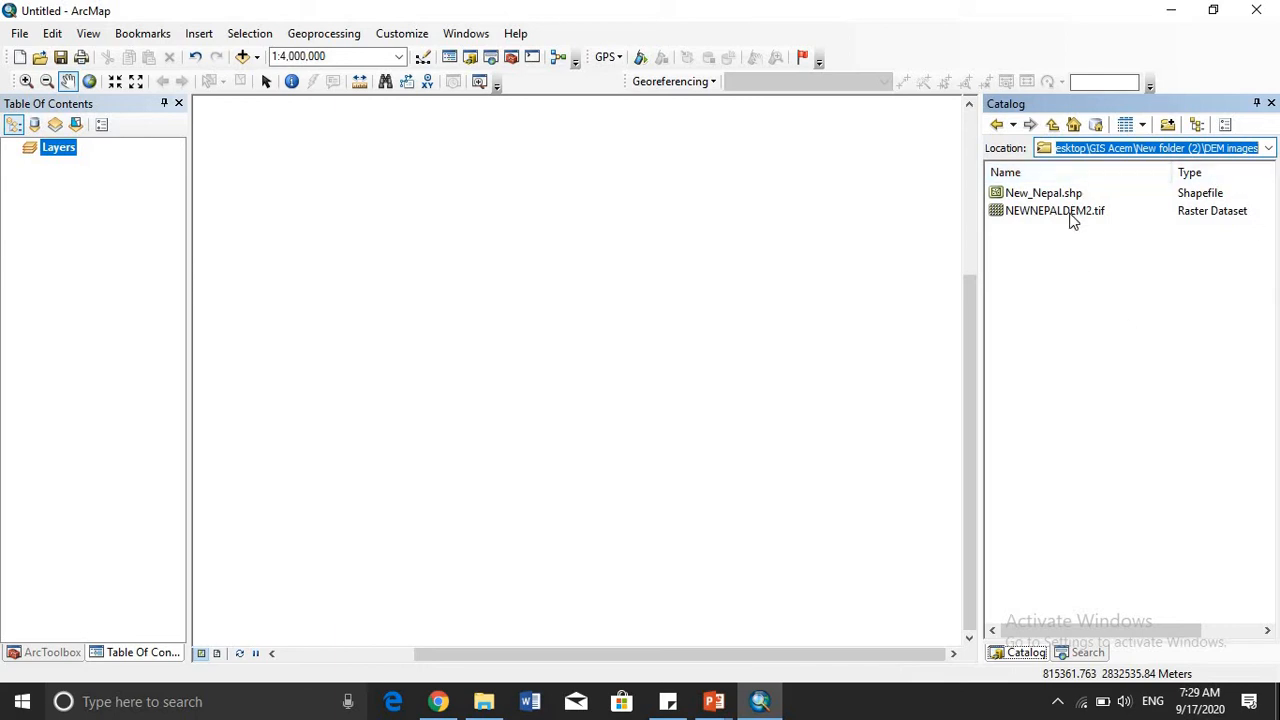
- Add the NEWNEPALDEM2.tif raster to the map and show its whole extent at 1:6,000,000
{"action": "left_click_drag", "start_coordinate": [1070, 218], "coordinate": [775, 193]}
{"action": "scroll", "coordinate": [770, 285], "scroll_direction": "up", "scroll_amount": 1}
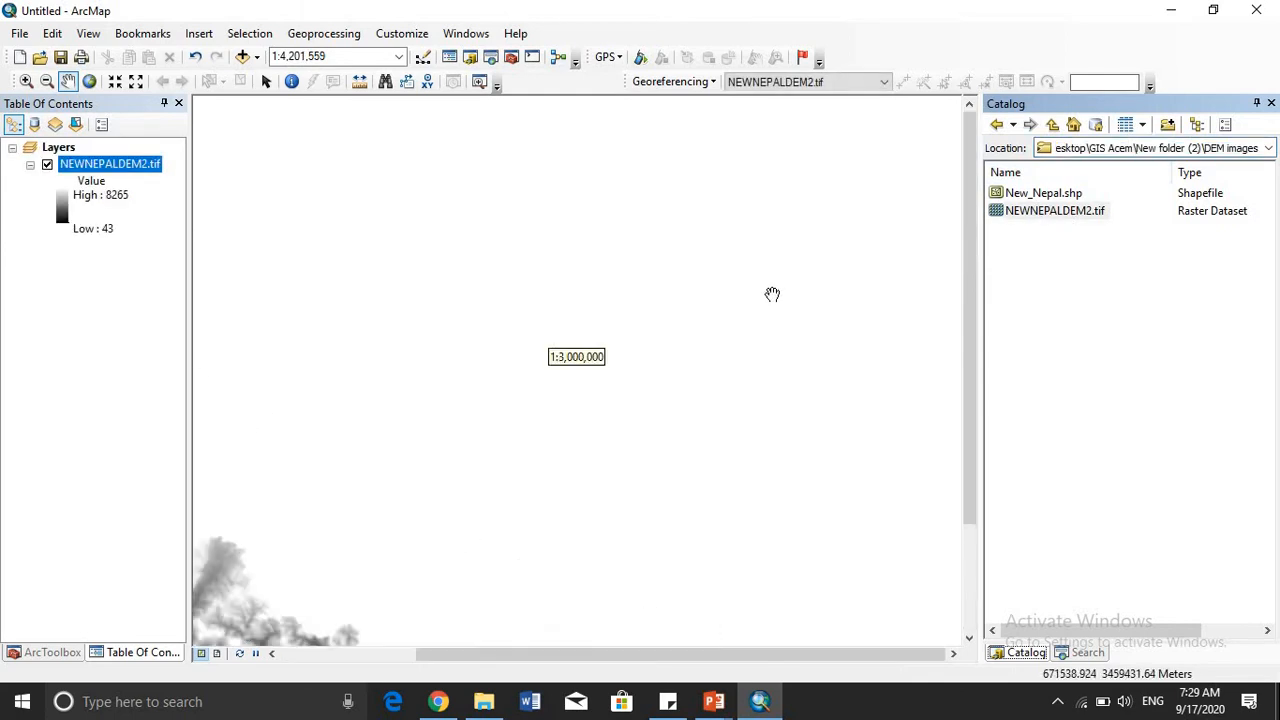
{"action": "scroll", "coordinate": [774, 294], "scroll_direction": "down", "scroll_amount": 3}
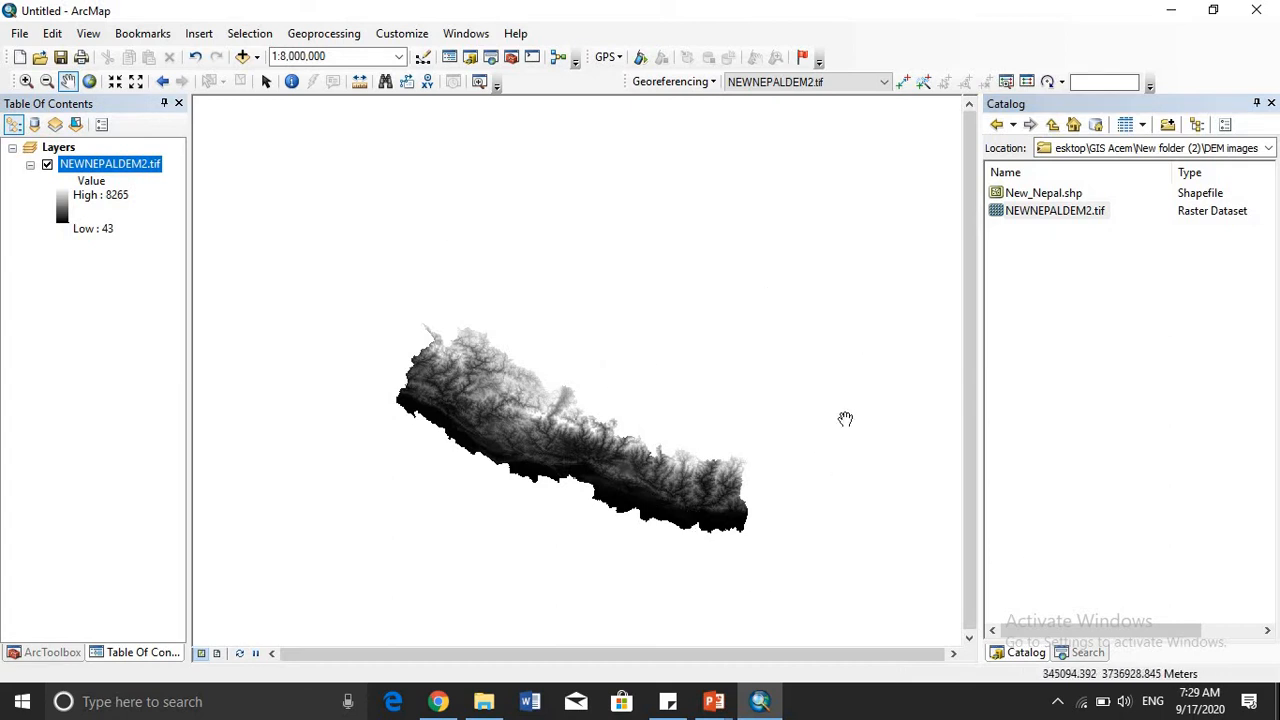
{"action": "scroll", "coordinate": [720, 427], "scroll_direction": "down", "scroll_amount": 1}
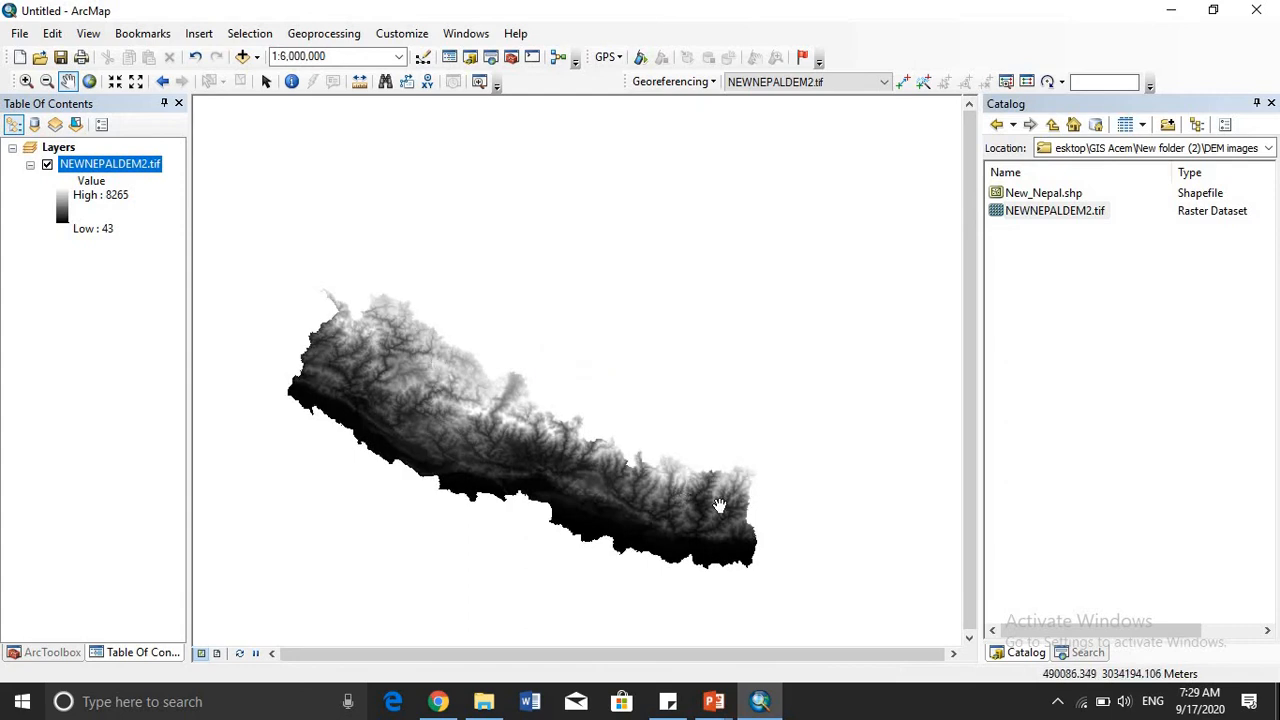
{"action": "left_click_drag", "start_coordinate": [567, 447], "coordinate": [587, 424]}
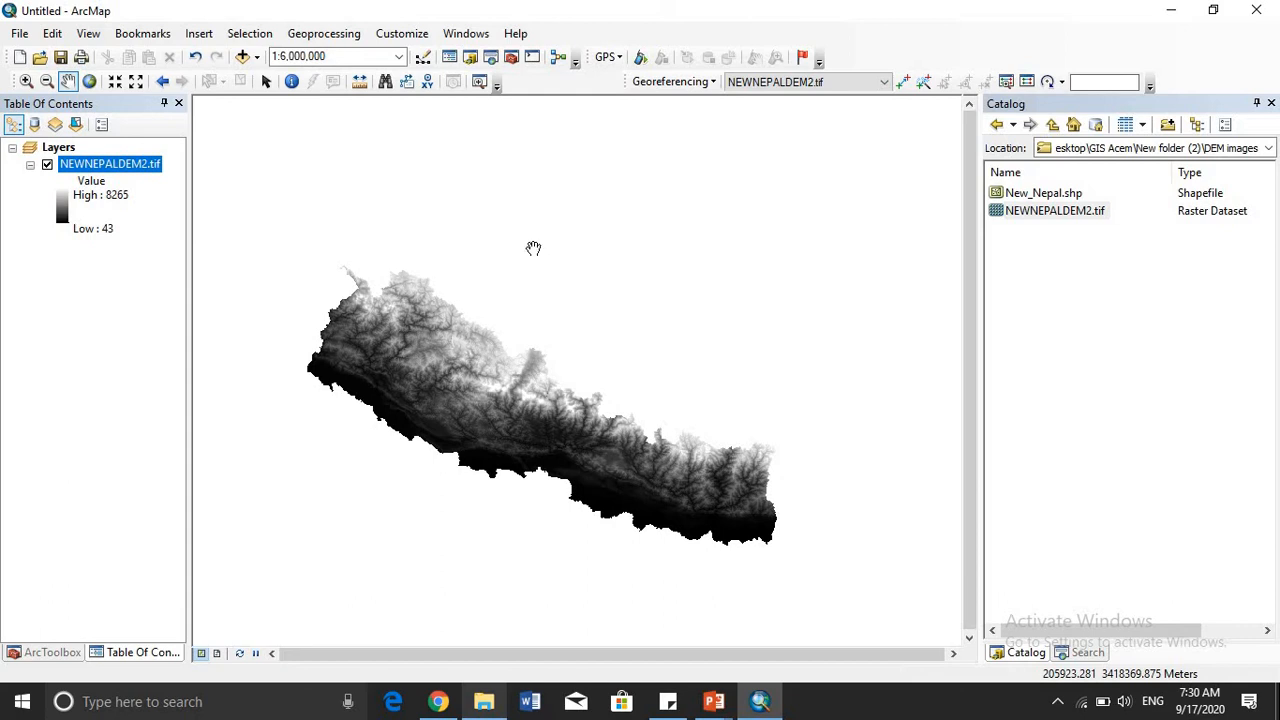
- Open the Raster Calculator from the Map Algebra set of the Spatial Analyst tools
{"action": "left_click", "coordinate": [512, 58]}
{"action": "scroll", "coordinate": [155, 240], "scroll_direction": "up", "scroll_amount": 3}
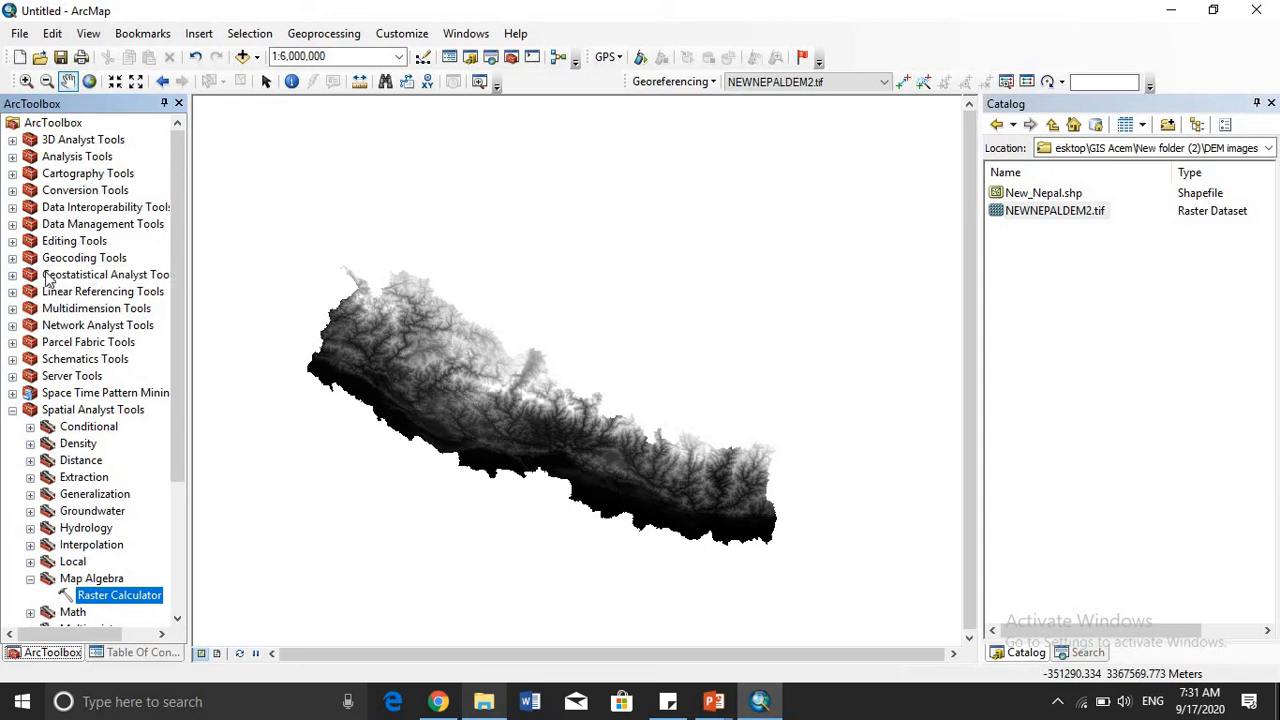
{"action": "left_click", "coordinate": [12, 410]}
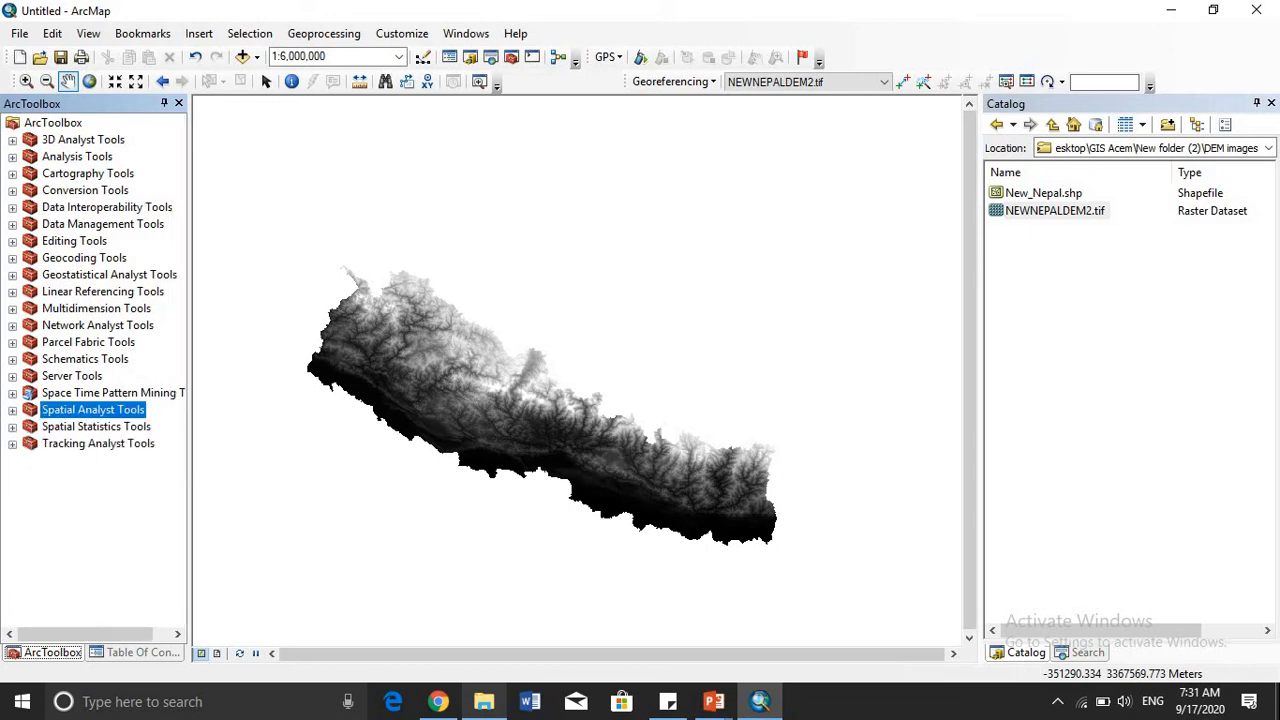
{"action": "left_click", "coordinate": [12, 411]}
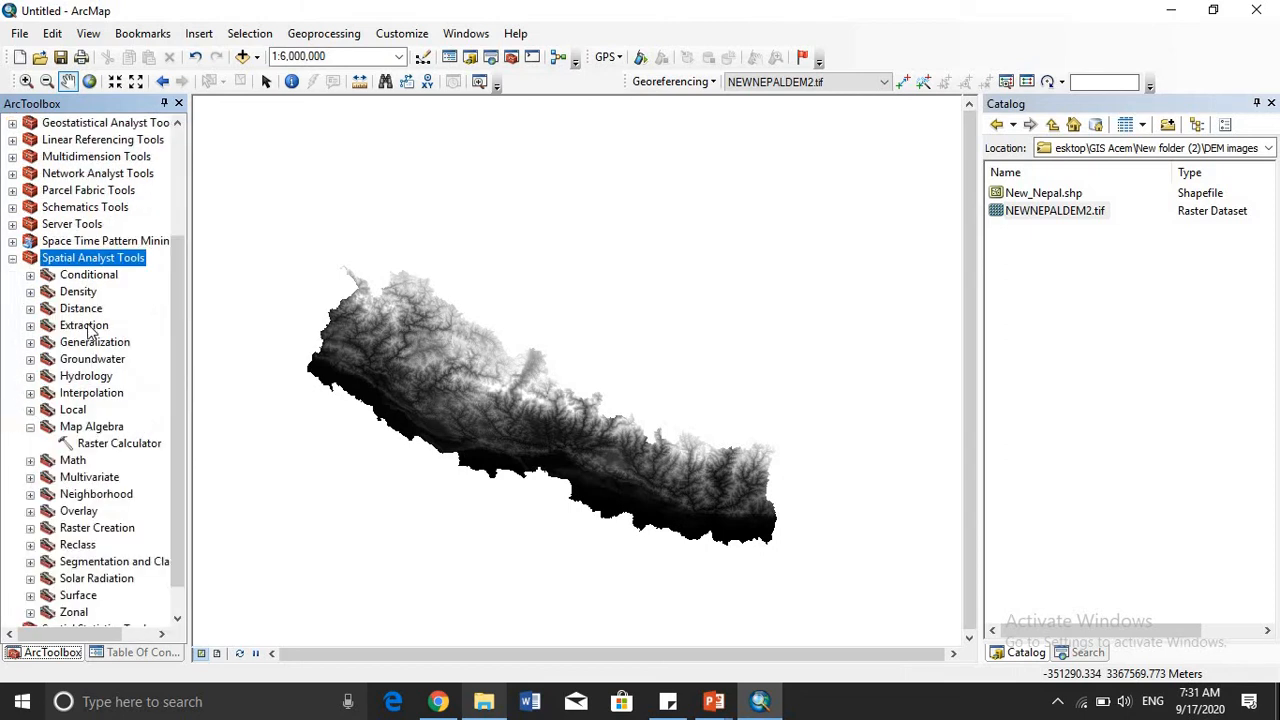
{"action": "left_click", "coordinate": [30, 428]}
{"action": "left_click", "coordinate": [30, 428]}
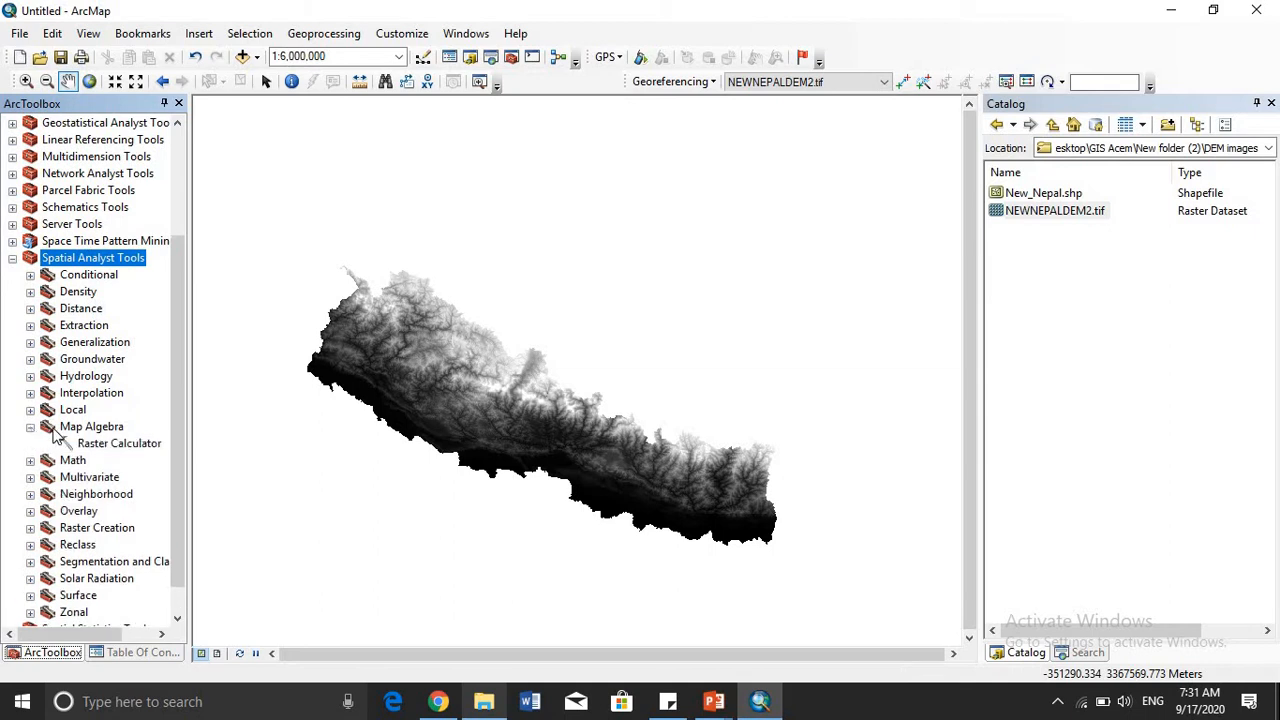
{"action": "double_click", "coordinate": [119, 445]}
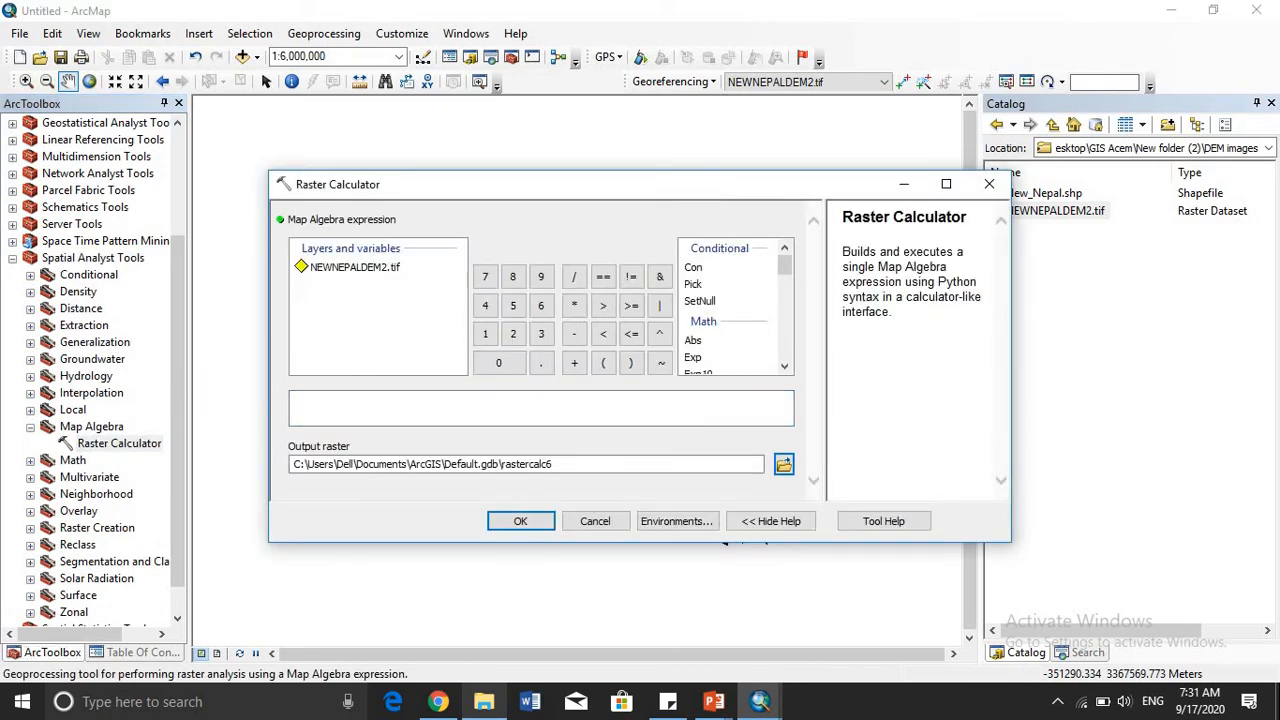
- Run the Raster Calculator with the expression "NEWNEPALDEM2.tif" + 583, writing to rastercalc6 in Default.gdb
{"action": "left_click", "coordinate": [333, 277]}
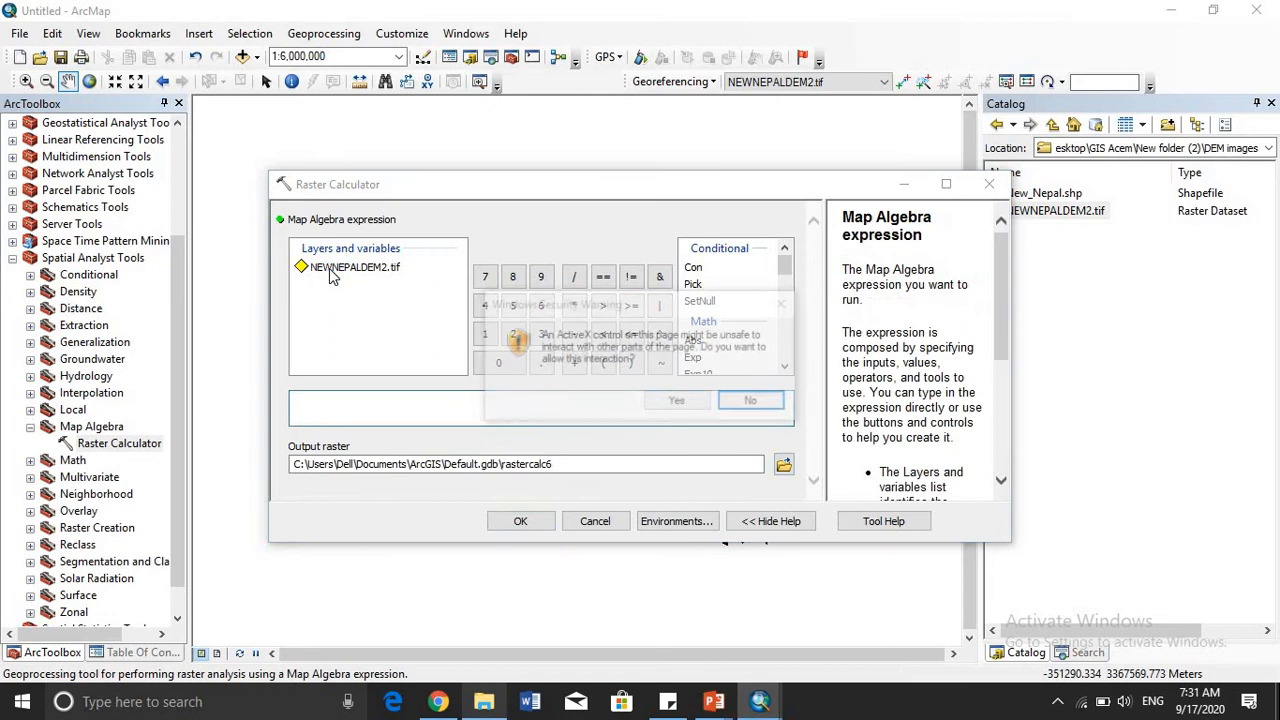
{"action": "left_click", "coordinate": [676, 402]}
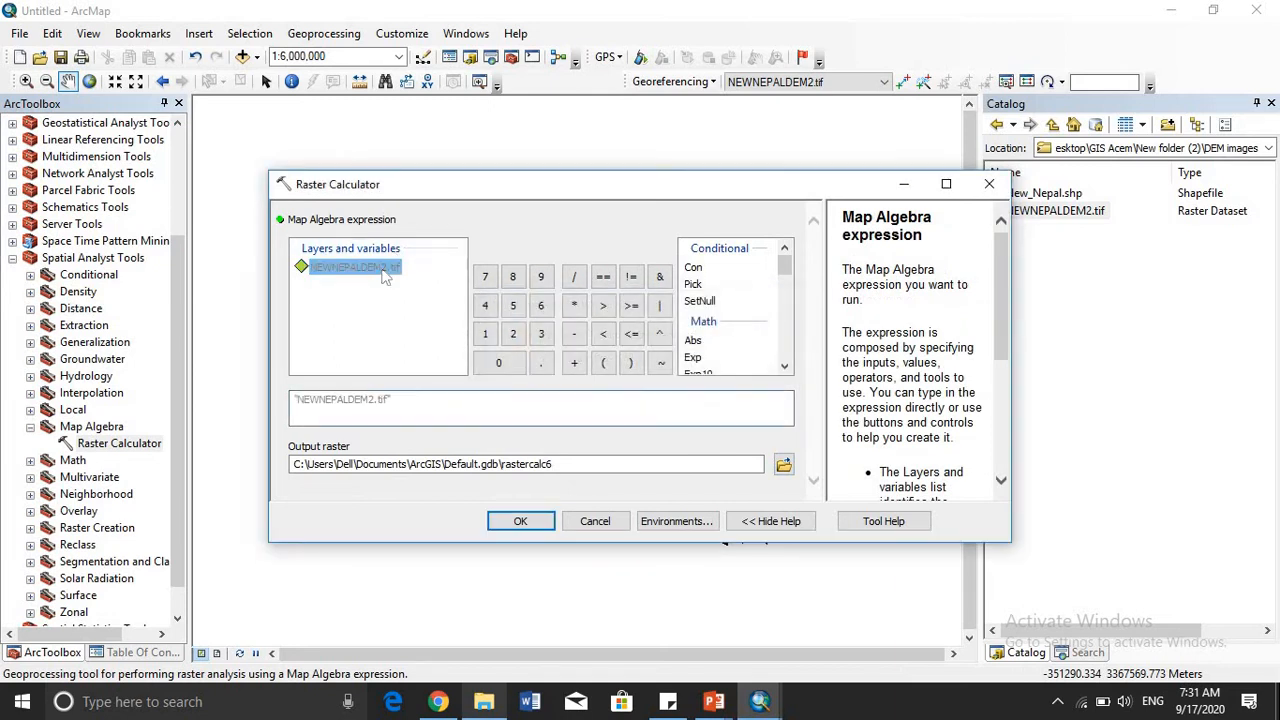
{"action": "left_click", "coordinate": [574, 363]}
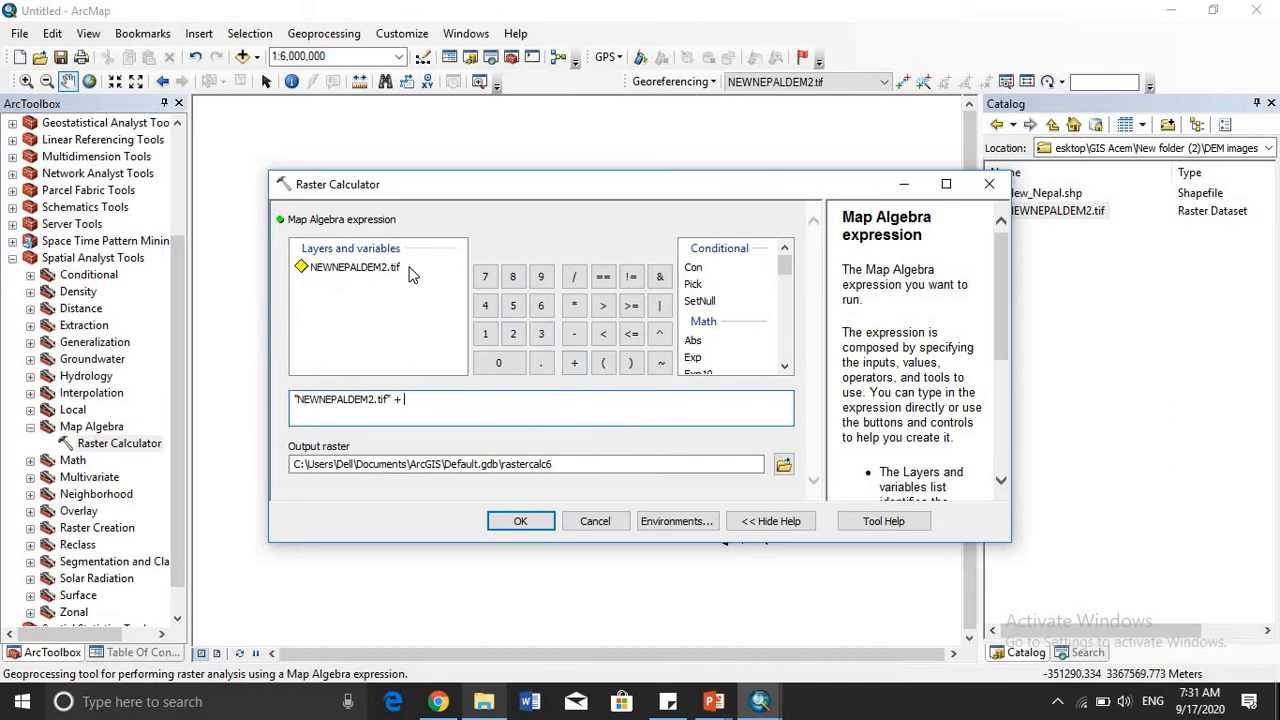
{"action": "left_click", "coordinate": [130, 655]}
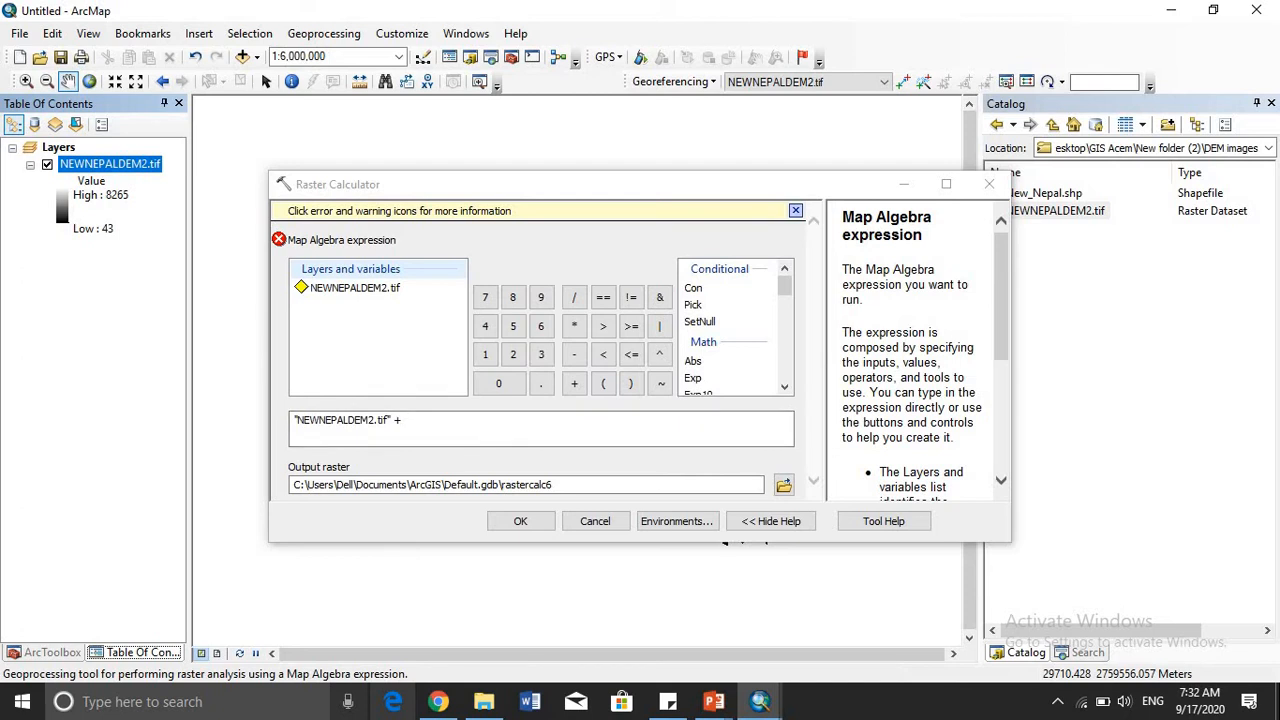
{"action": "left_click", "coordinate": [516, 320]}
{"action": "left_click", "coordinate": [513, 298]}
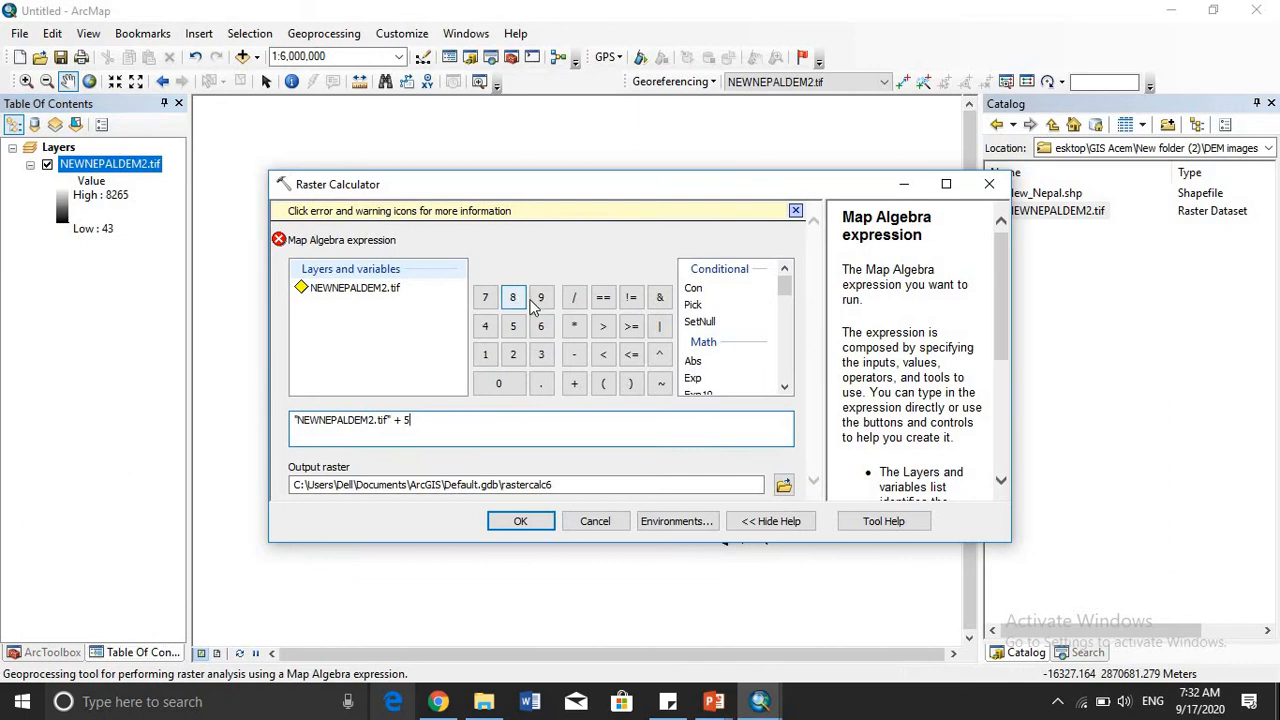
{"action": "left_click", "coordinate": [540, 355]}
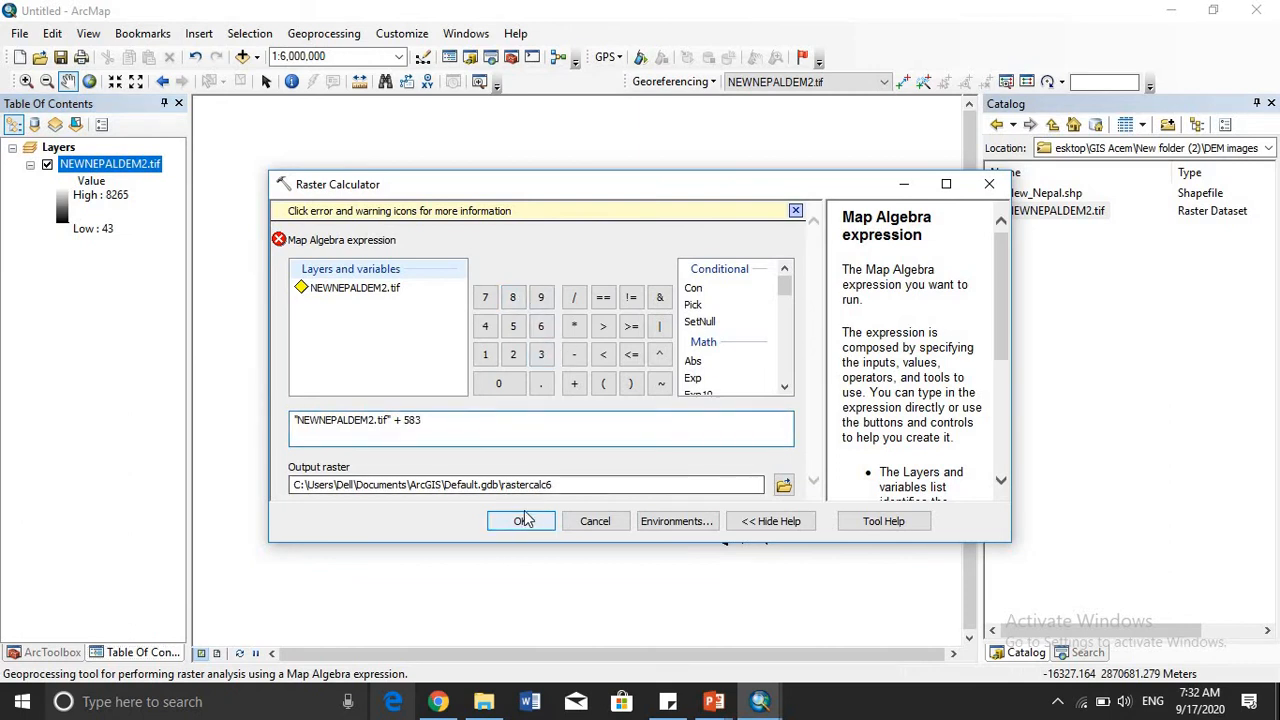
{"action": "left_click", "coordinate": [521, 521]}
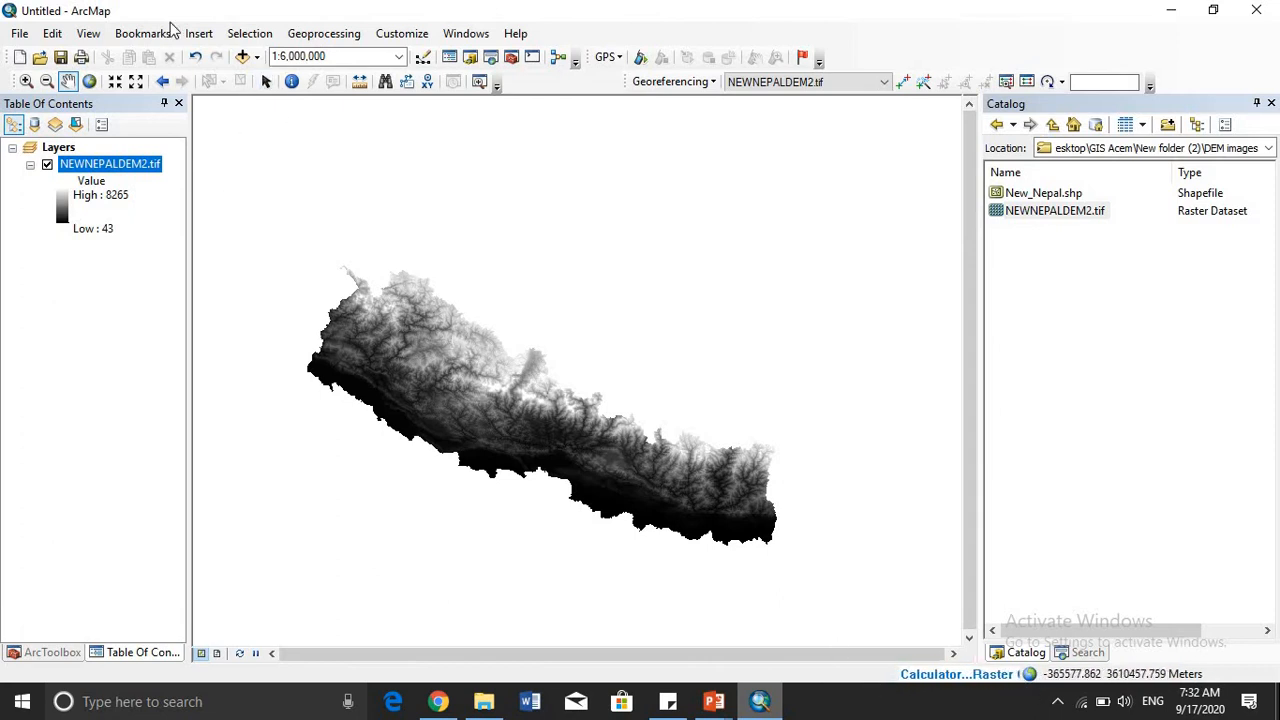
- Review the current session's geoprocessing results for the Raster Calculator runs, and close the results window
{"action": "left_click", "coordinate": [320, 36]}
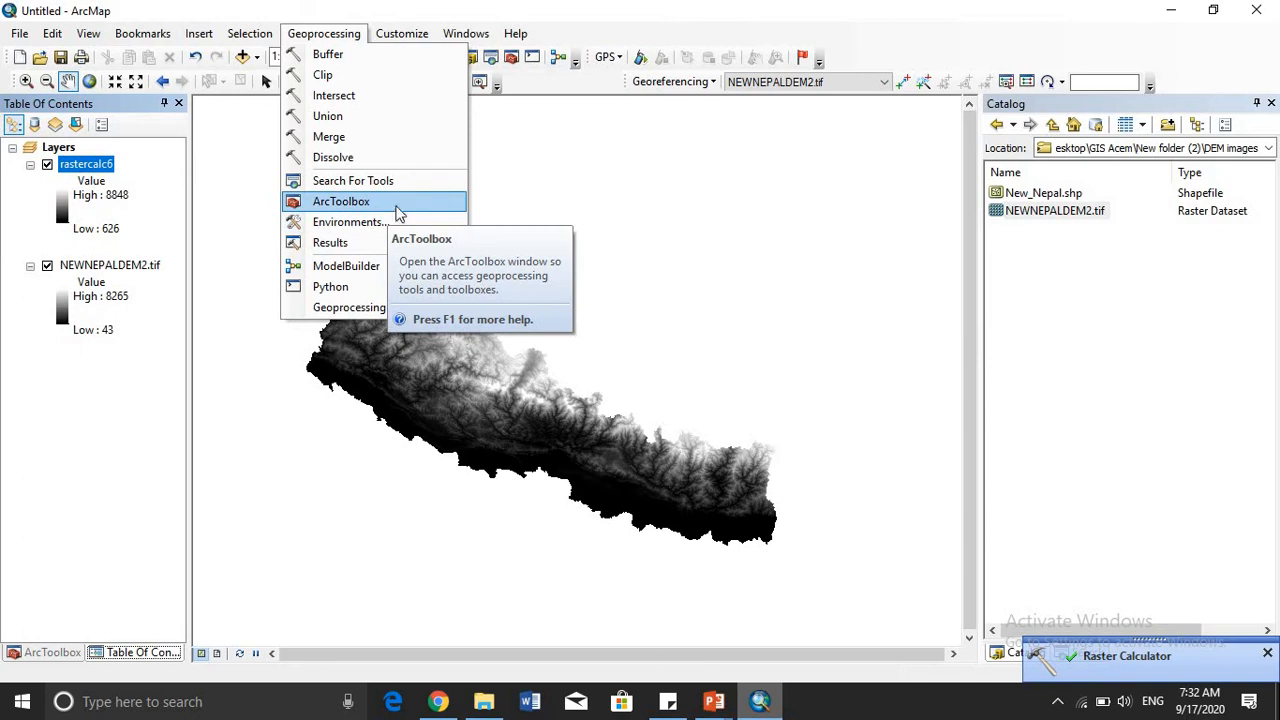
{"action": "left_click", "coordinate": [397, 245]}
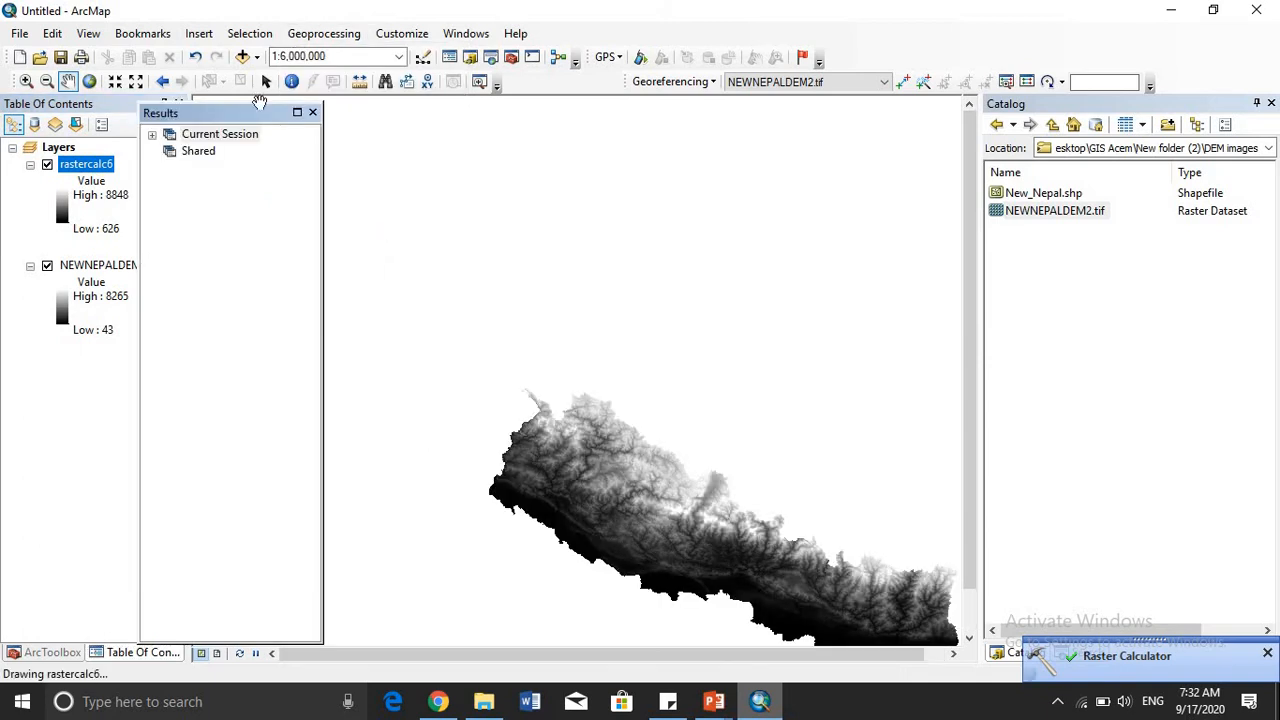
{"action": "left_click", "coordinate": [152, 136]}
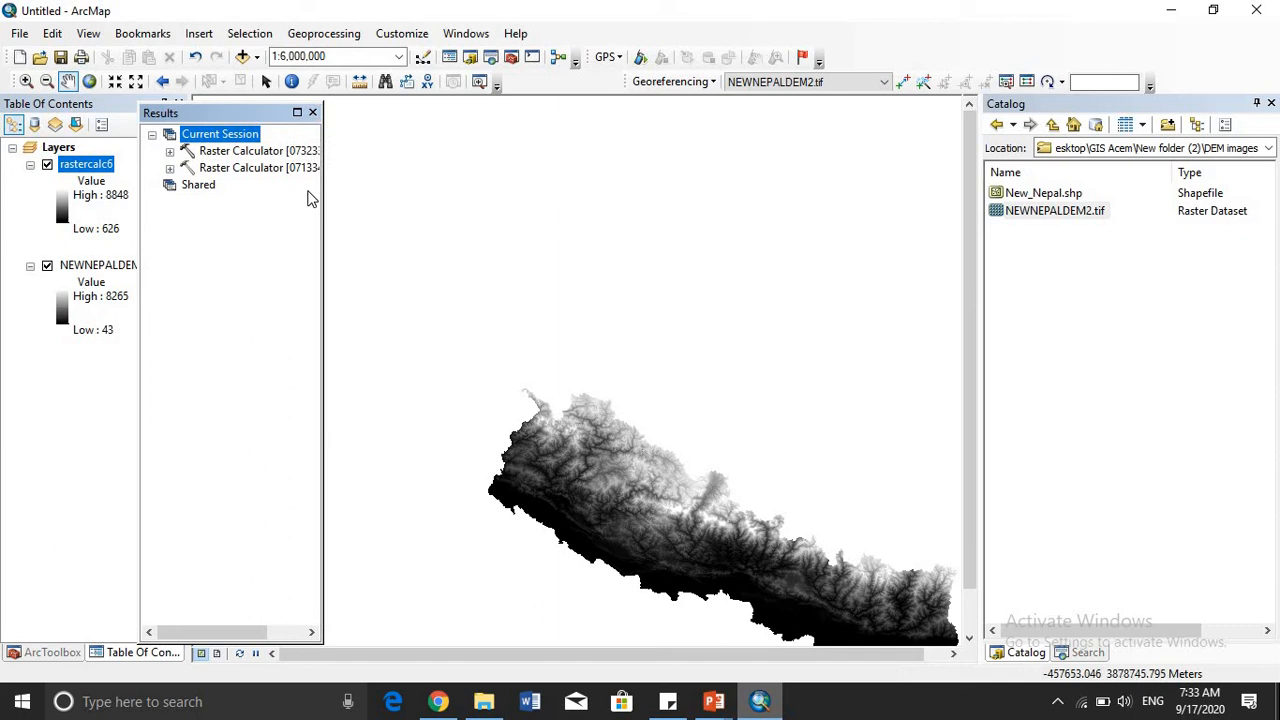
{"action": "left_click", "coordinate": [314, 113]}
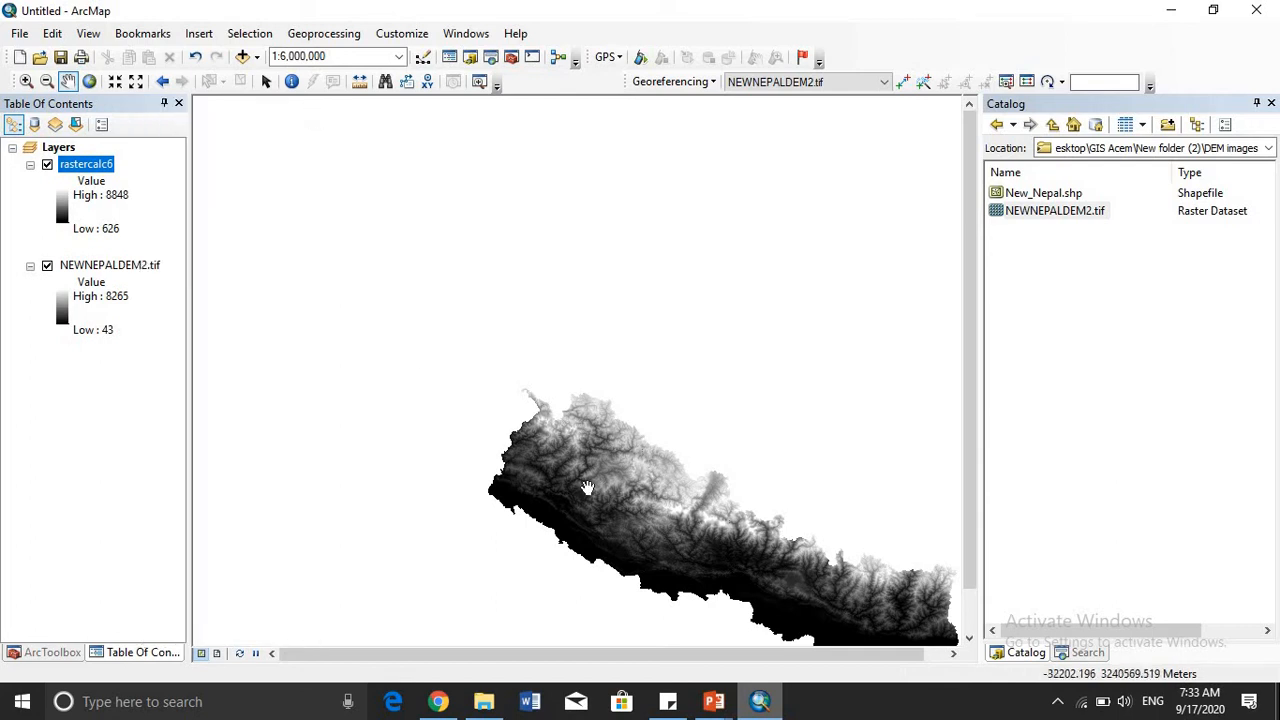
- Hide the original NEWNEPALDEM2.tif layer so that only the calculated raster is drawn
{"action": "left_click_drag", "start_coordinate": [584, 486], "coordinate": [447, 376]}
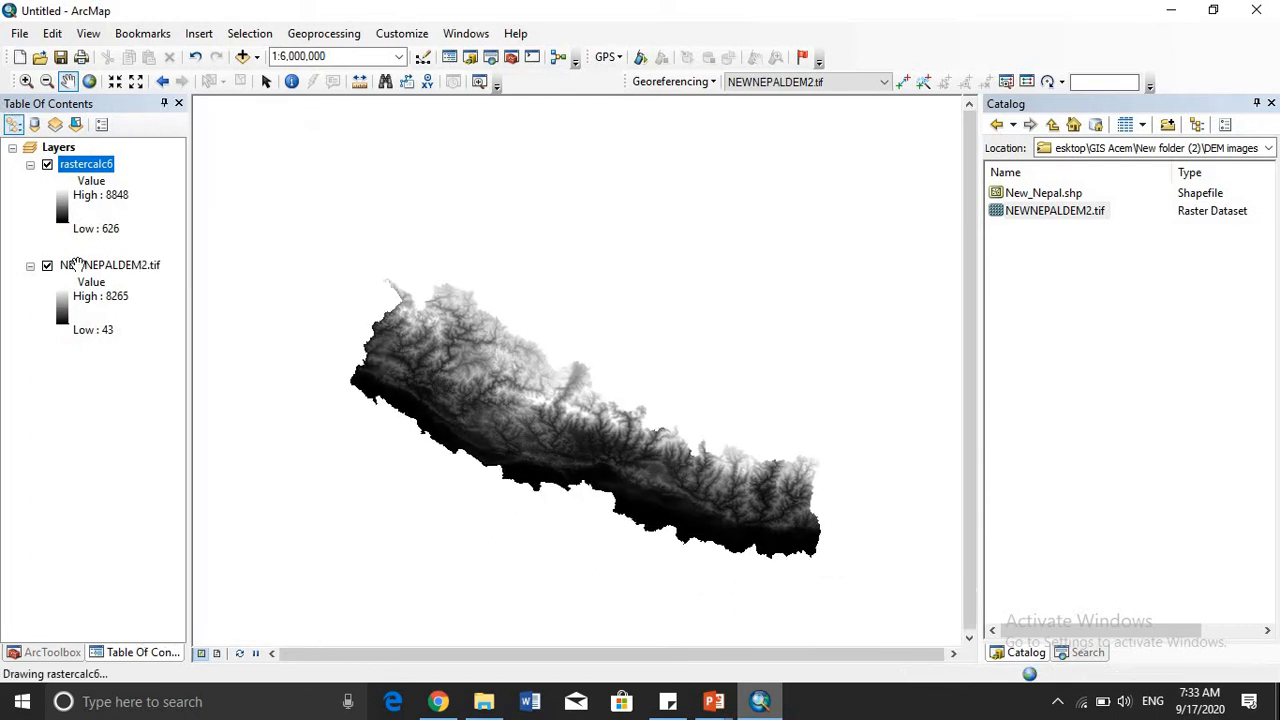
{"action": "left_click", "coordinate": [47, 266]}
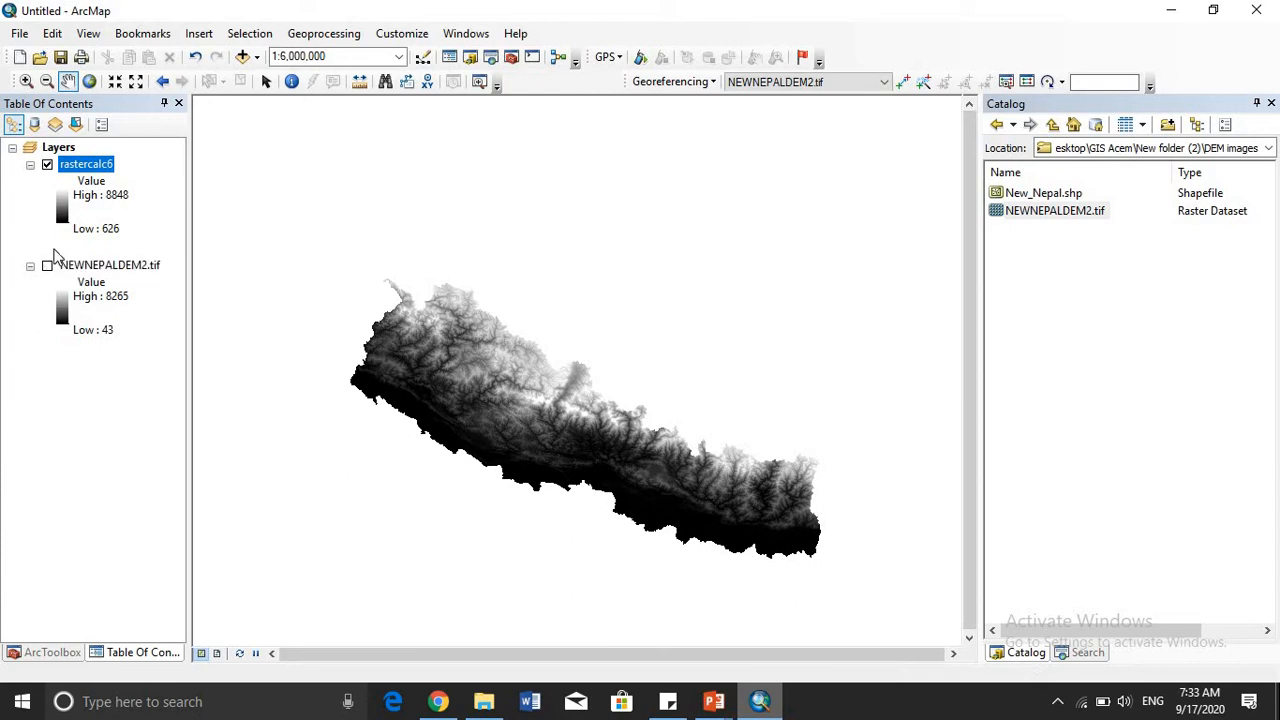
- Rename the rastercalc6 layer as newnepal_dem and zoom the map to its extent
{"action": "left_click", "coordinate": [106, 167]}
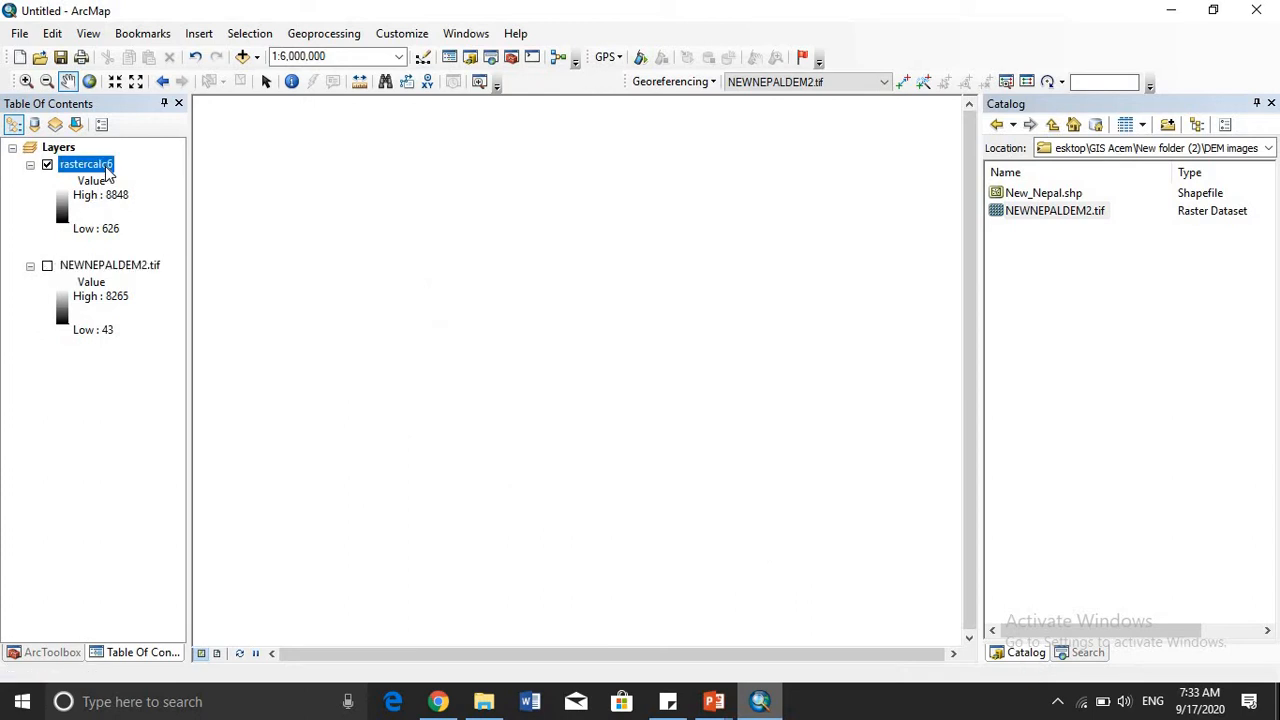
{"action": "right_click", "coordinate": [104, 164]}
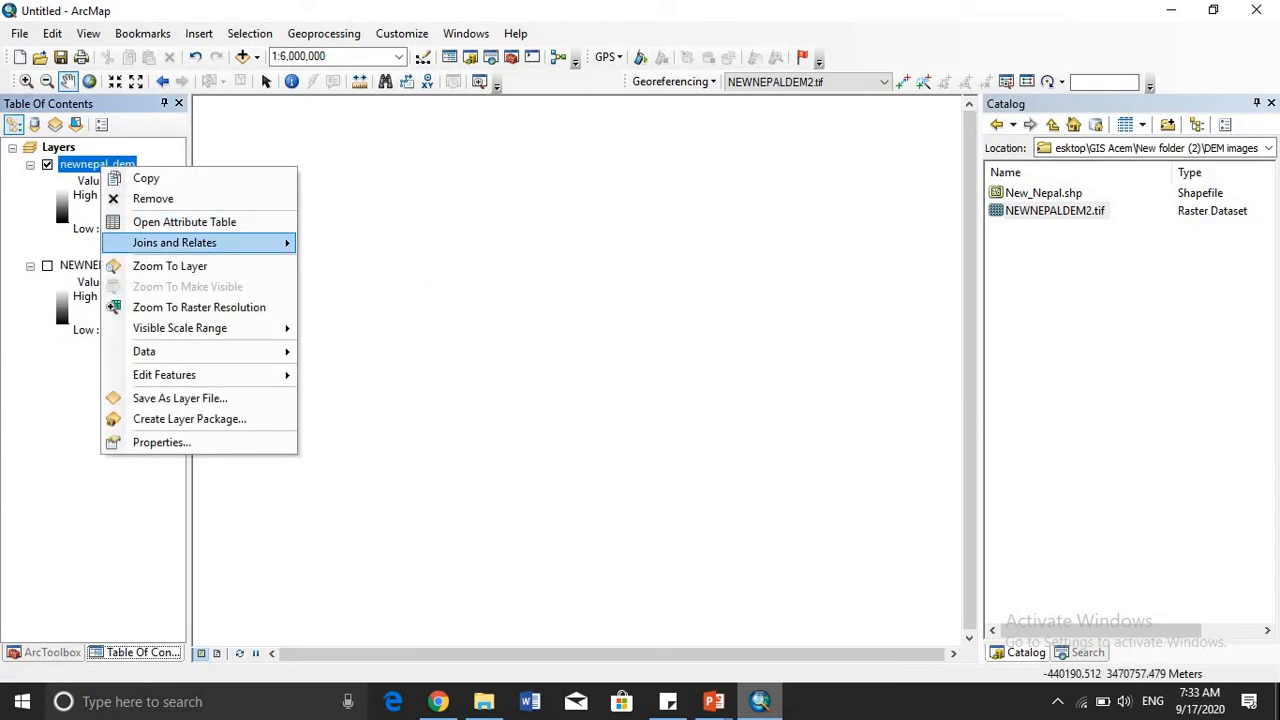
{"action": "left_click", "coordinate": [188, 263]}
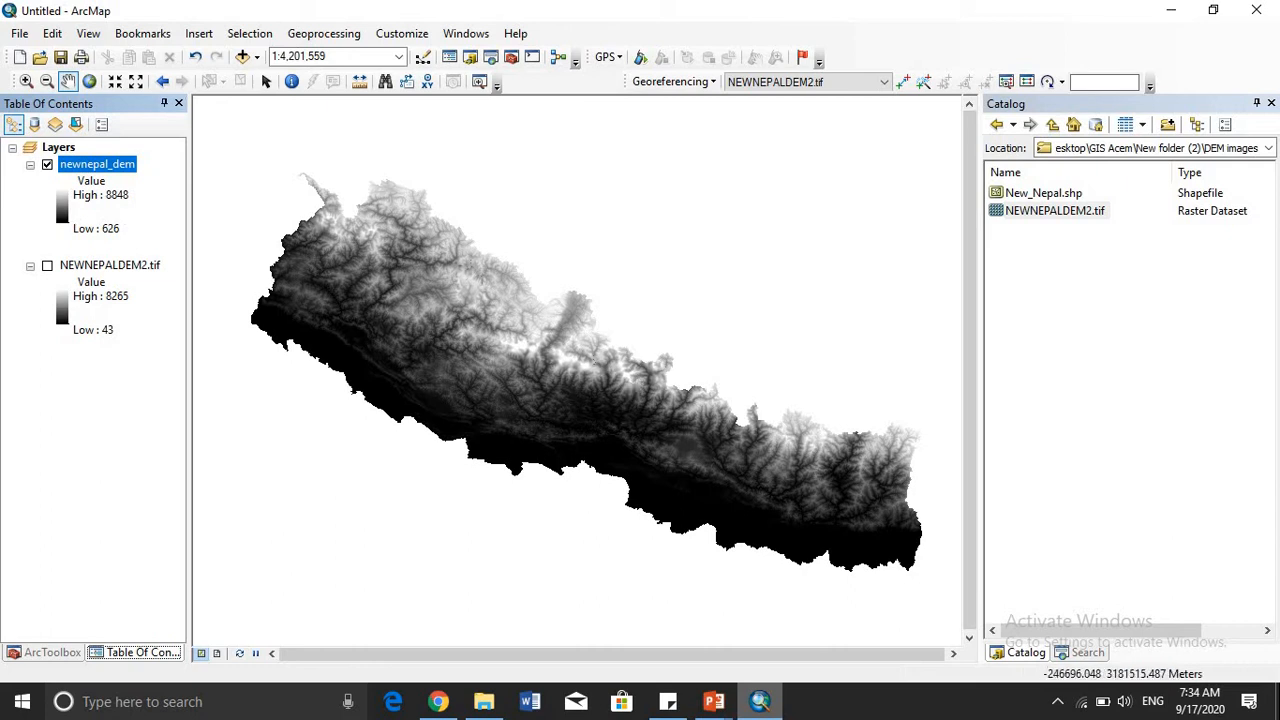
- Remove the original NEWNEPALDEM2.tif layer from the map
{"action": "left_click", "coordinate": [128, 272]}
{"action": "right_click", "coordinate": [128, 272]}
{"action": "left_click", "coordinate": [160, 292]}
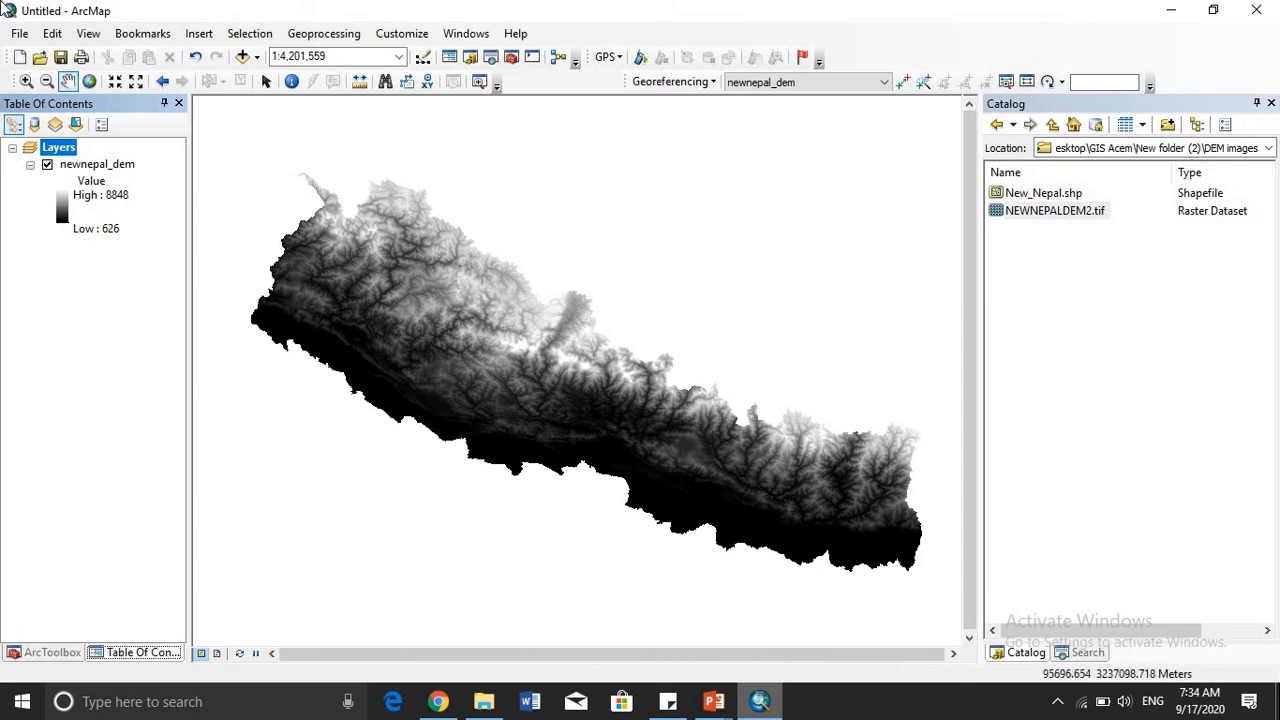
- Apply the light-orange-to-red color ramp to the stretched symbology of the newnepal_dem layer
{"action": "right_click", "coordinate": [110, 166]}
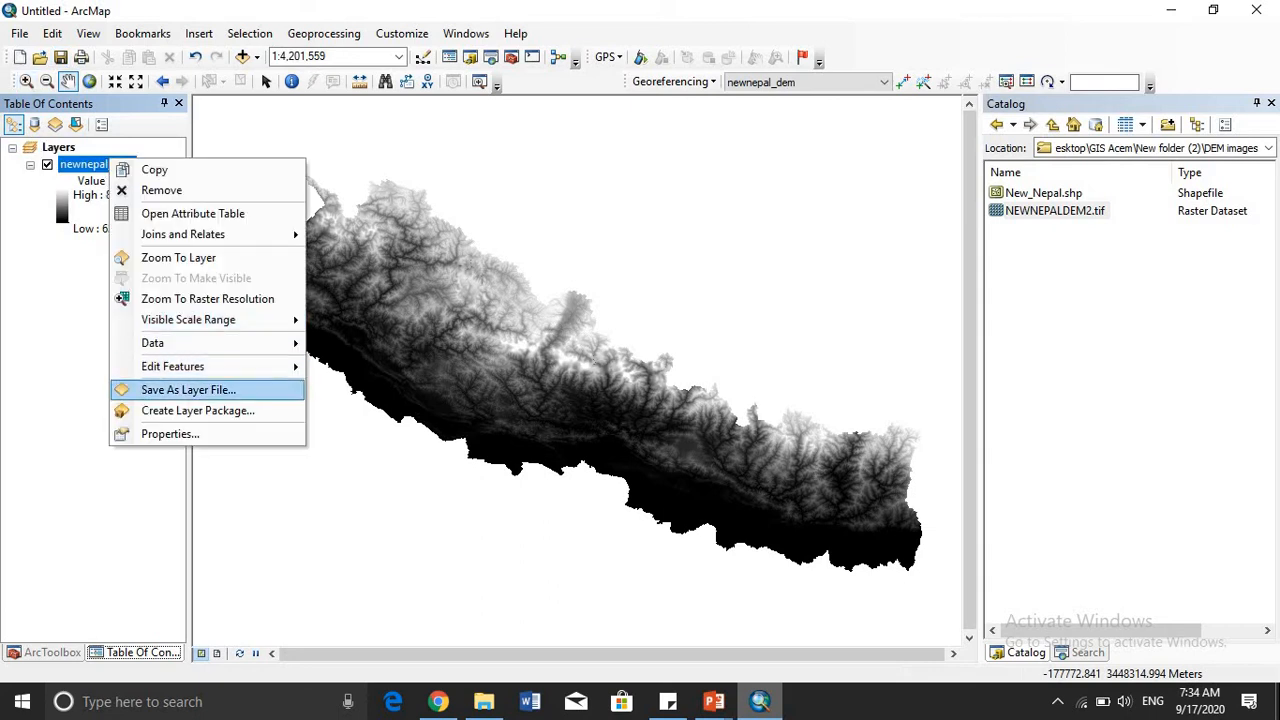
{"action": "left_click", "coordinate": [167, 432]}
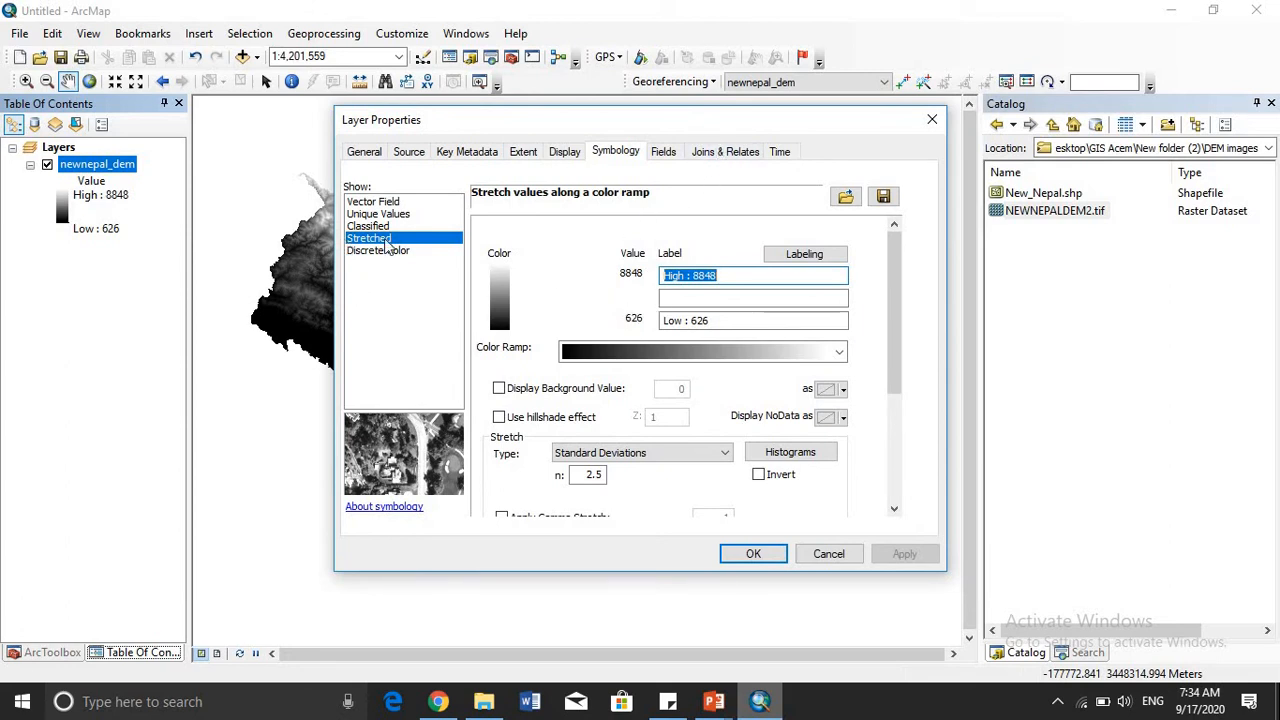
{"action": "left_click", "coordinate": [838, 355]}
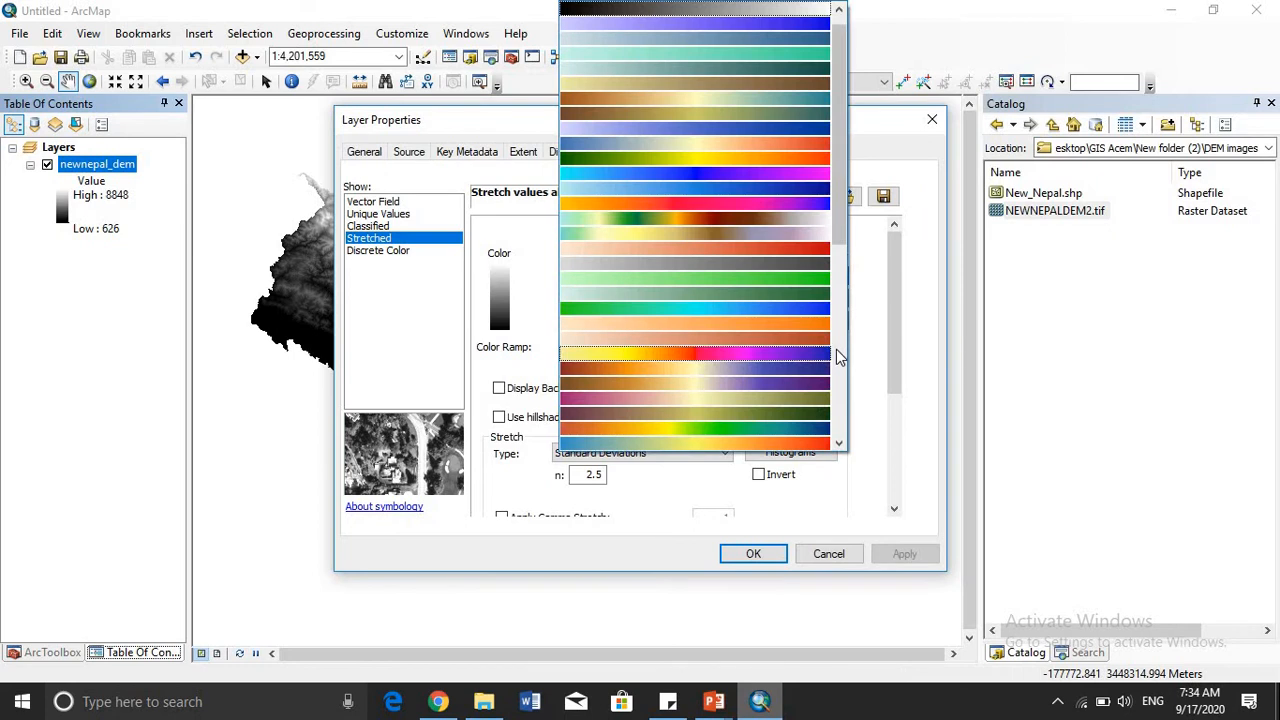
{"action": "left_click", "coordinate": [715, 255]}
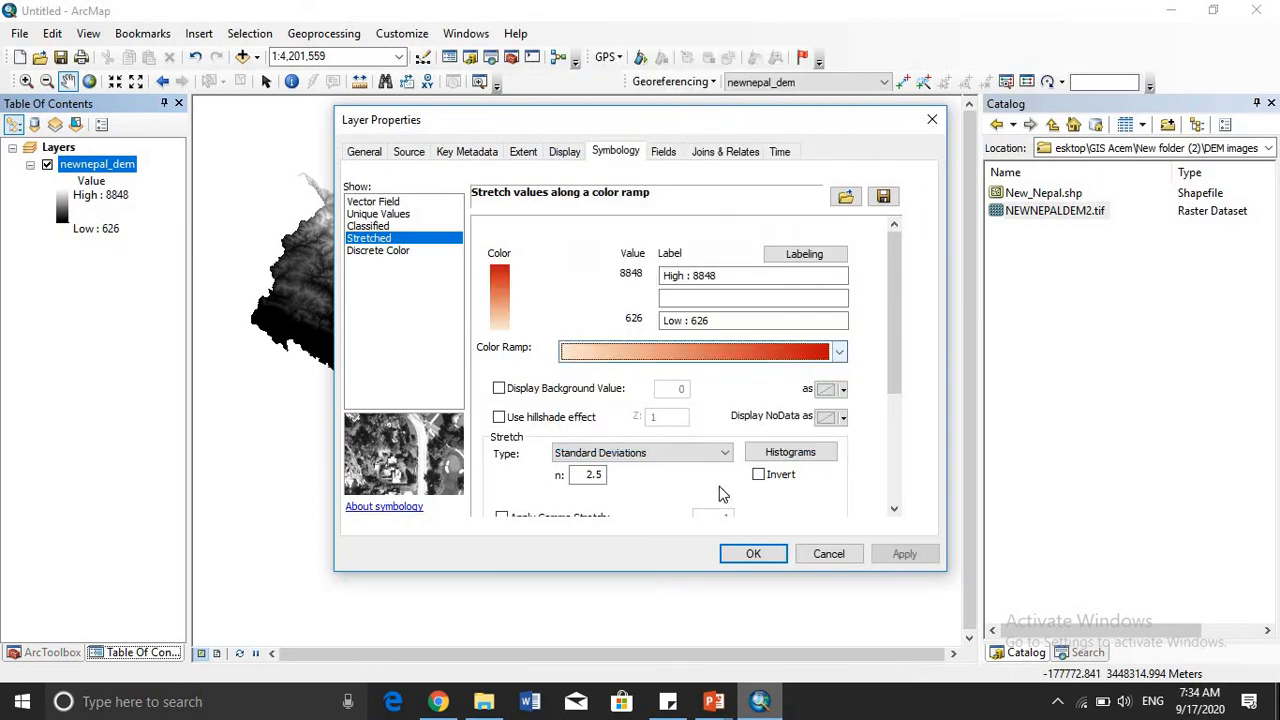
{"action": "left_click", "coordinate": [752, 554]}
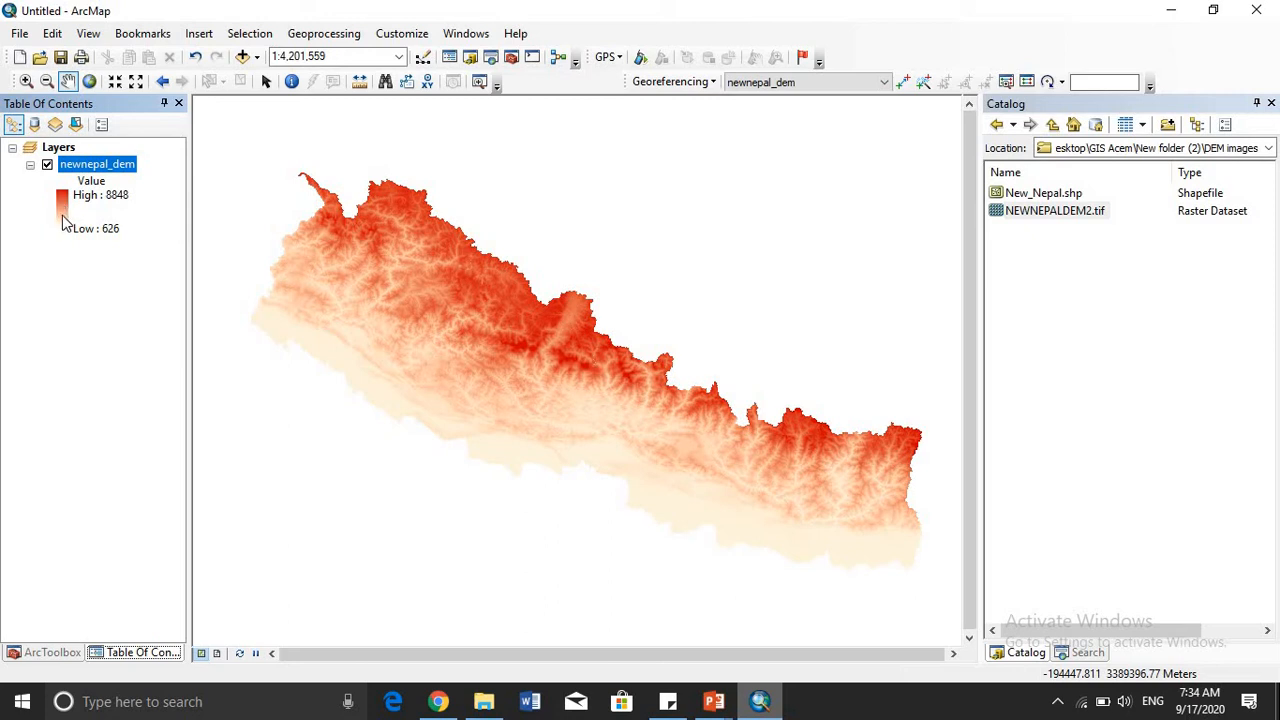
- Invert the stretched color ramp of the newnepal_dem layer and close its properties
{"action": "right_click", "coordinate": [115, 165]}
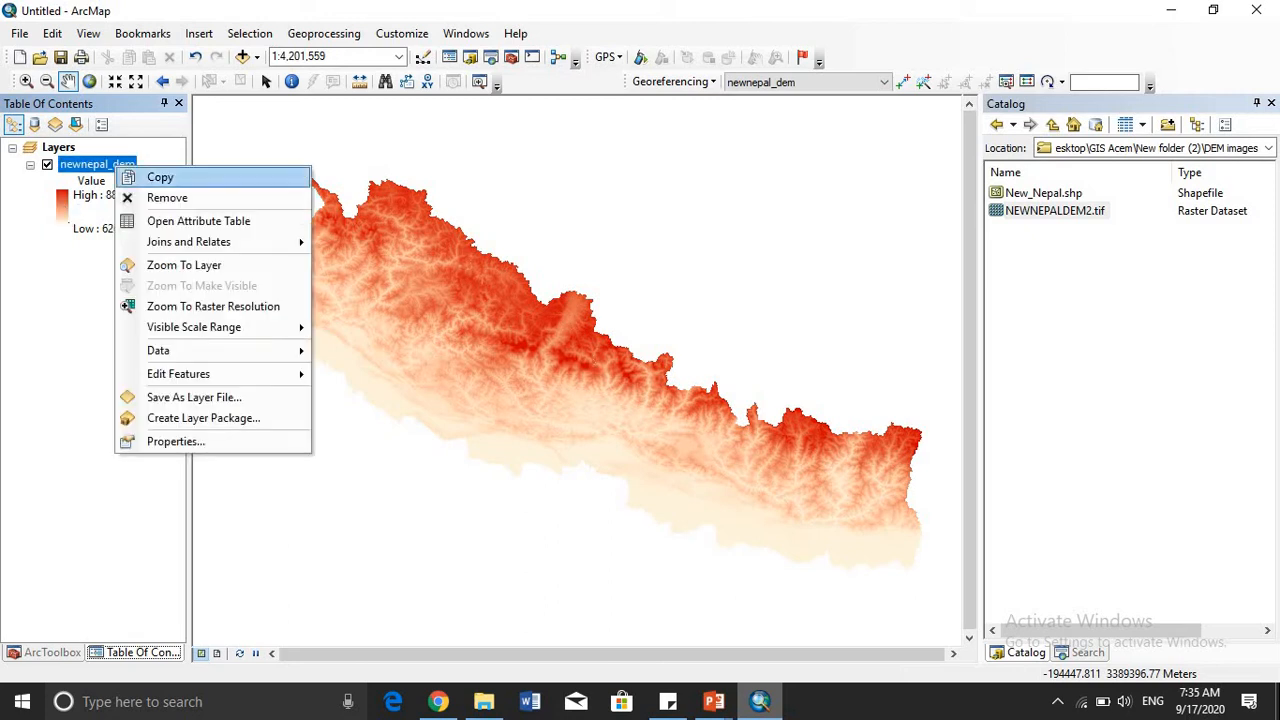
{"action": "left_click", "coordinate": [218, 441]}
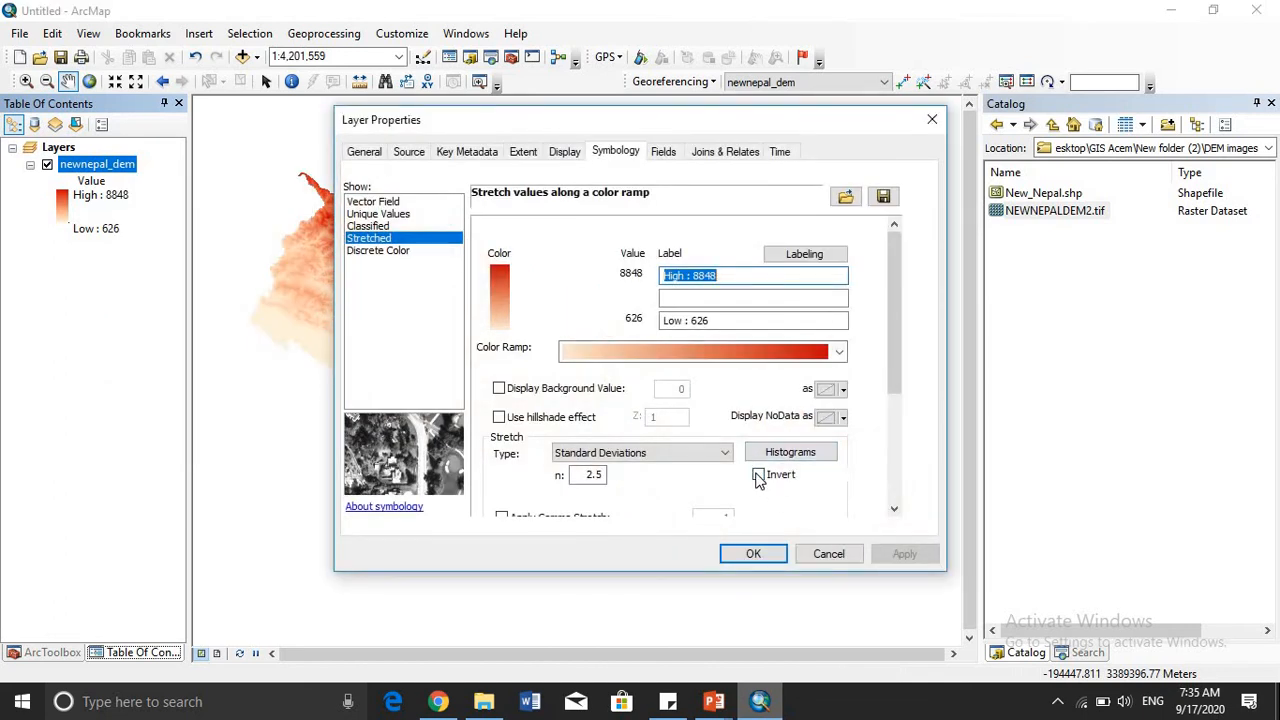
{"action": "left_click", "coordinate": [758, 476]}
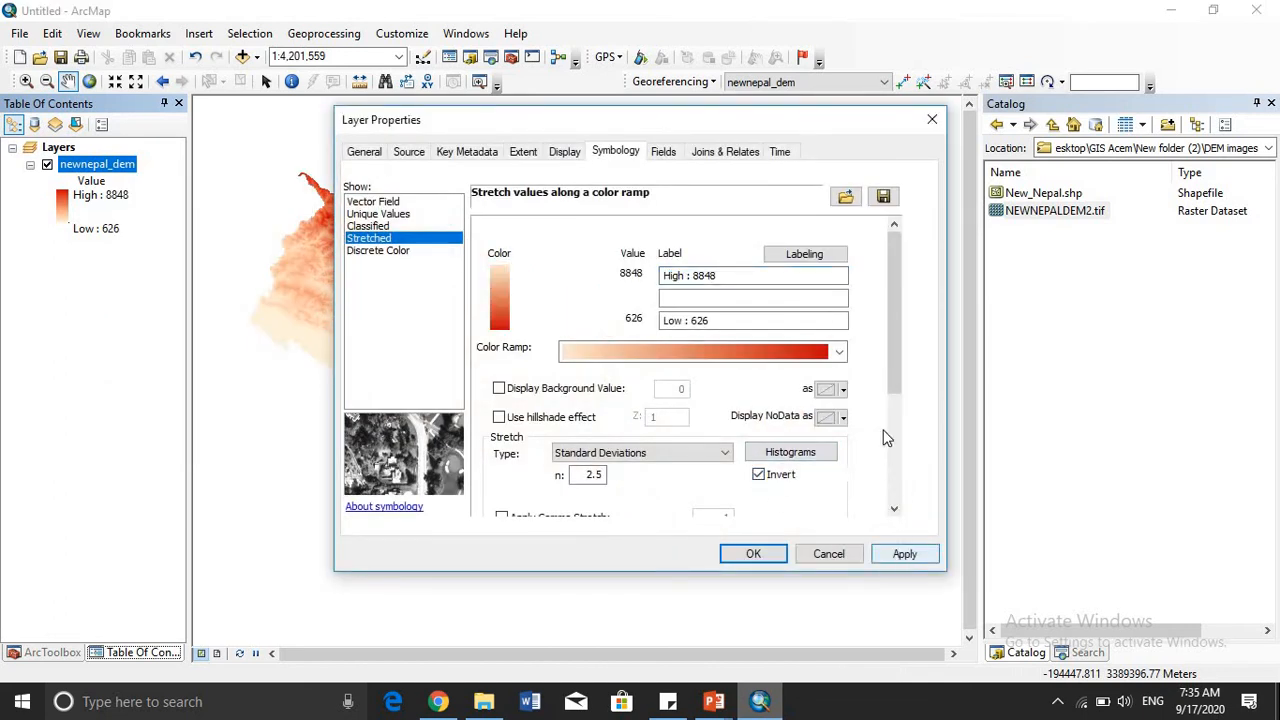
{"action": "left_click", "coordinate": [904, 553]}
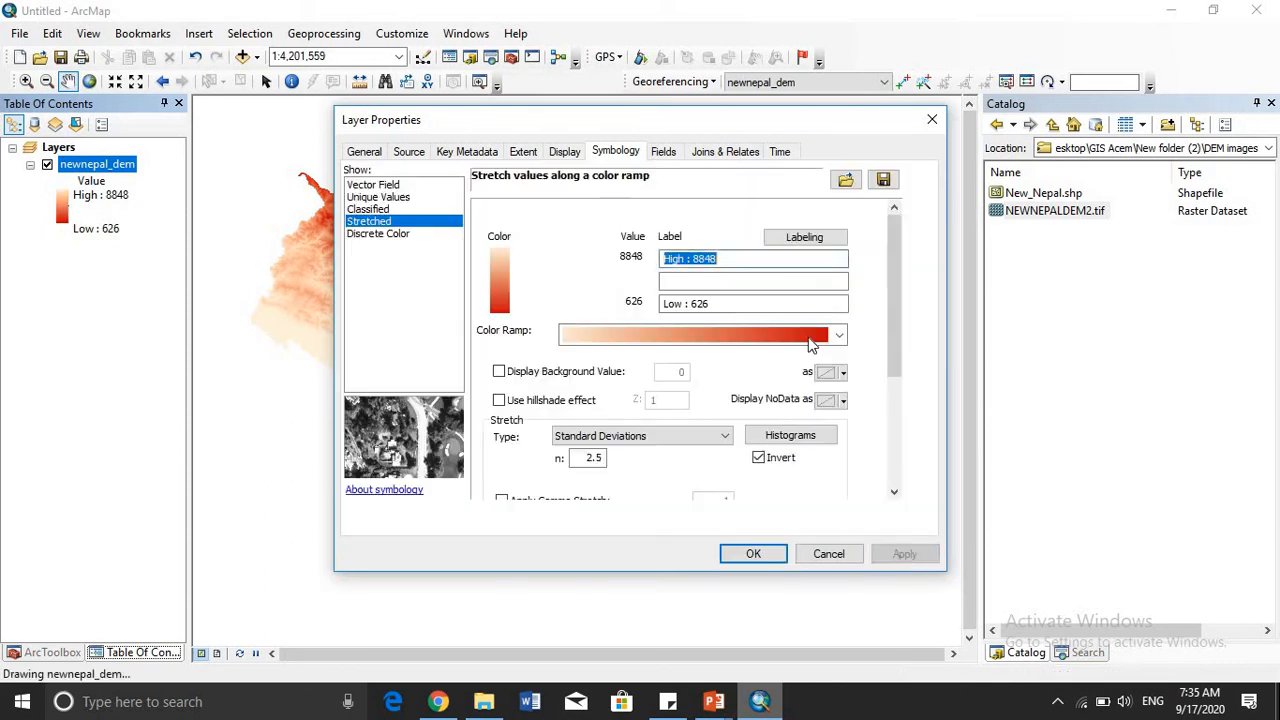
{"action": "left_click_drag", "start_coordinate": [740, 119], "coordinate": [556, 269]}
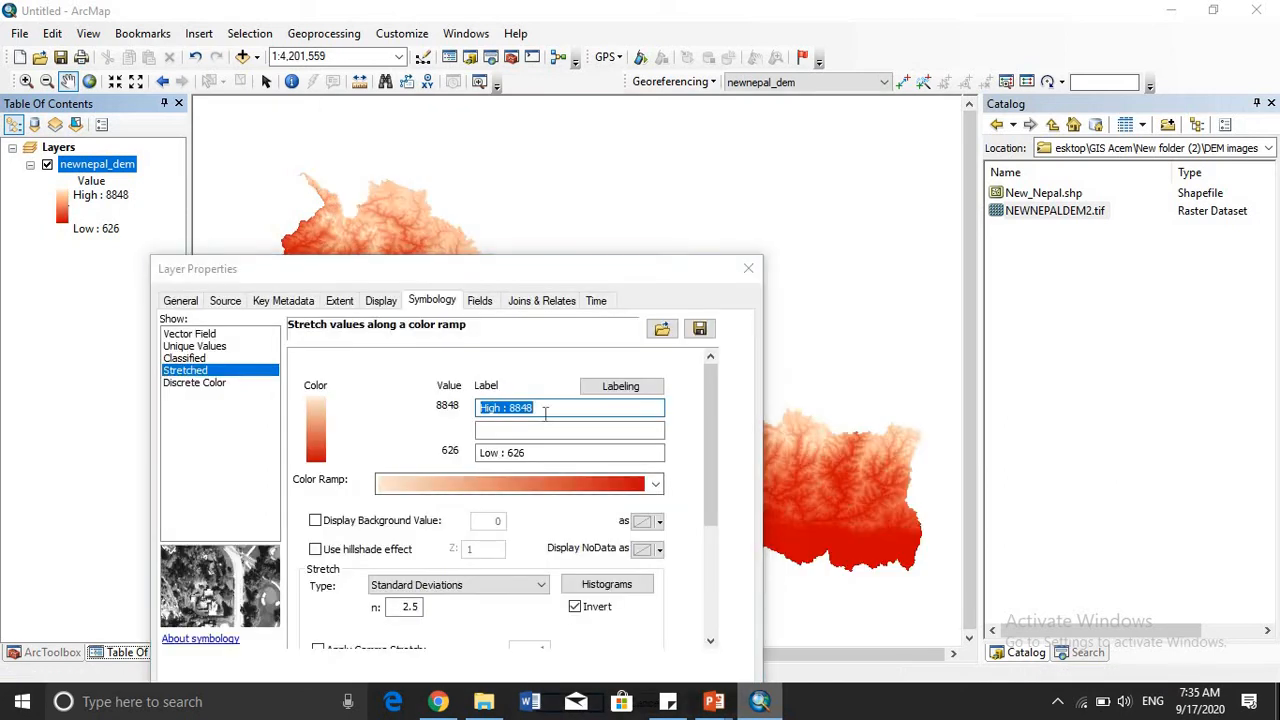
{"action": "left_click", "coordinate": [710, 643]}
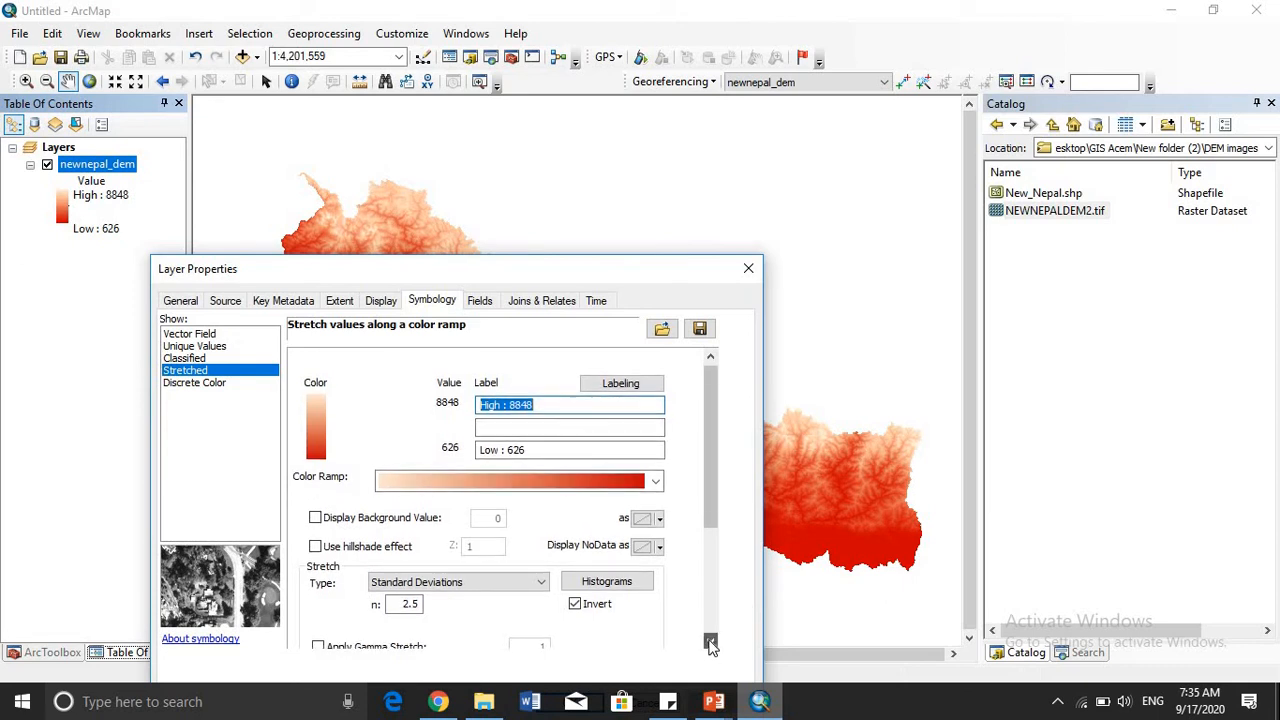
{"action": "left_click", "coordinate": [710, 643]}
{"action": "left_click", "coordinate": [710, 643]}
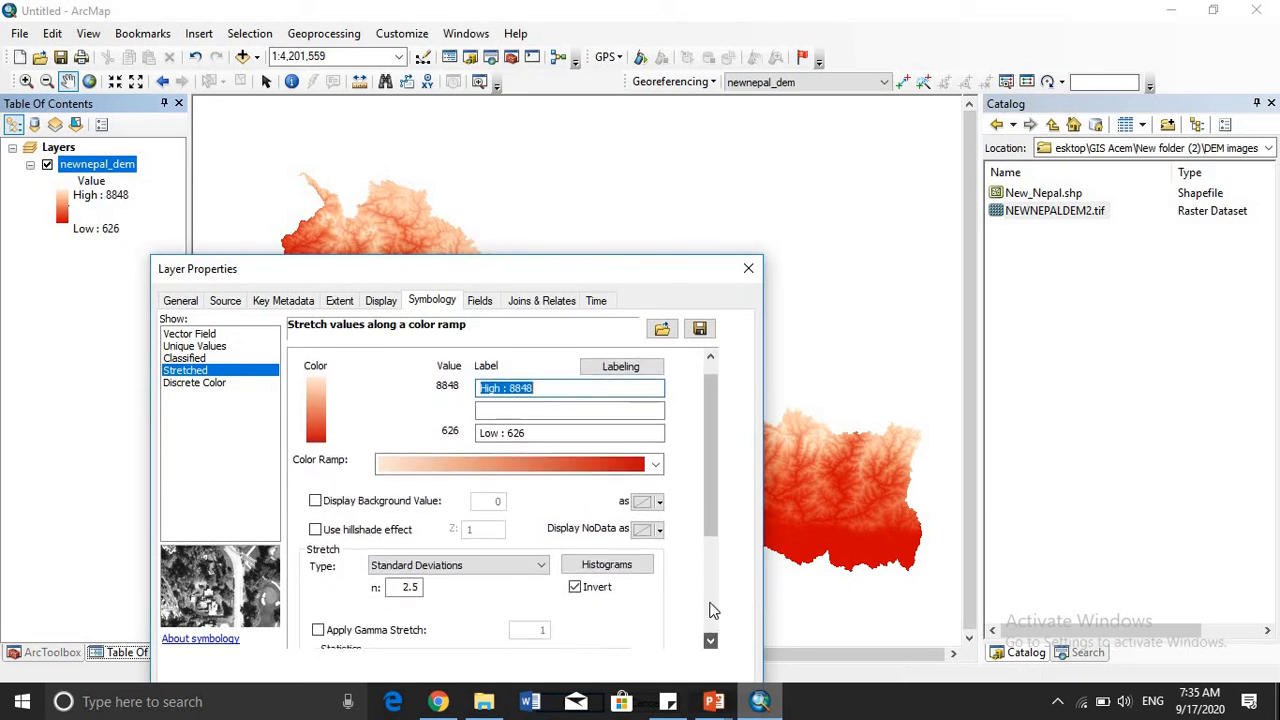
{"action": "left_click_drag", "start_coordinate": [709, 503], "coordinate": [709, 603]}
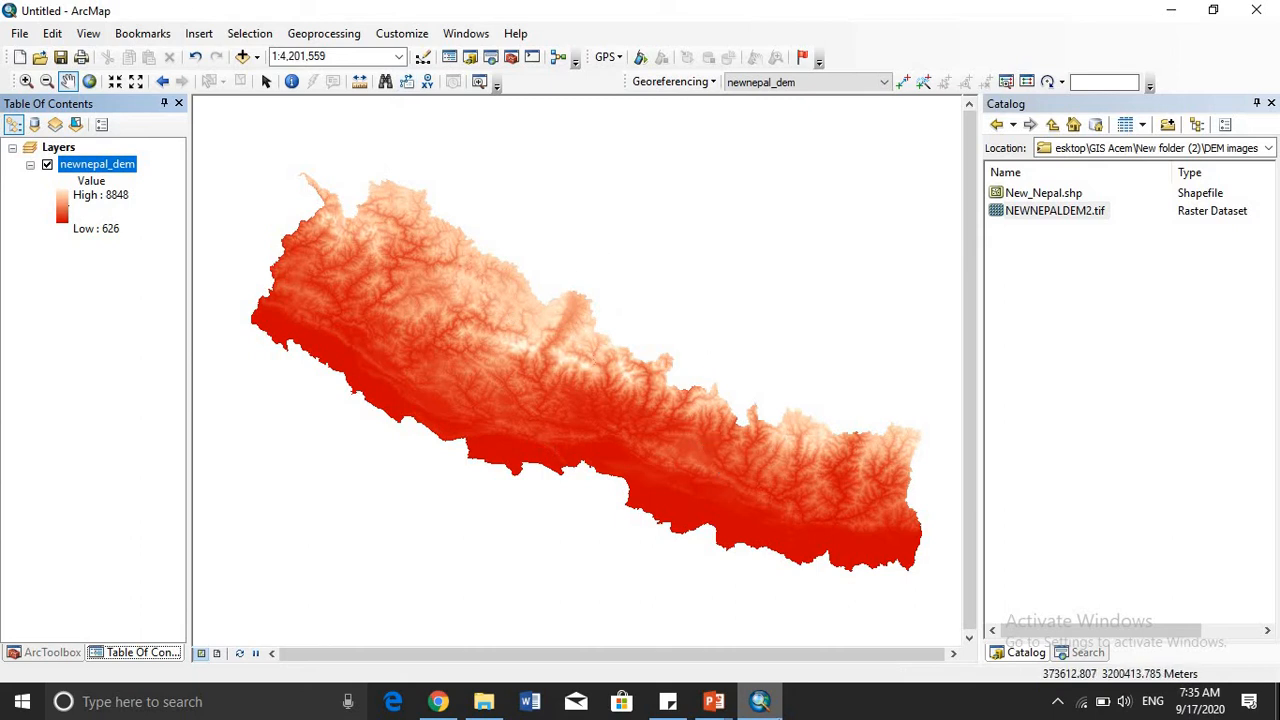
{"action": "mouse_move", "coordinate": [760, 701]}
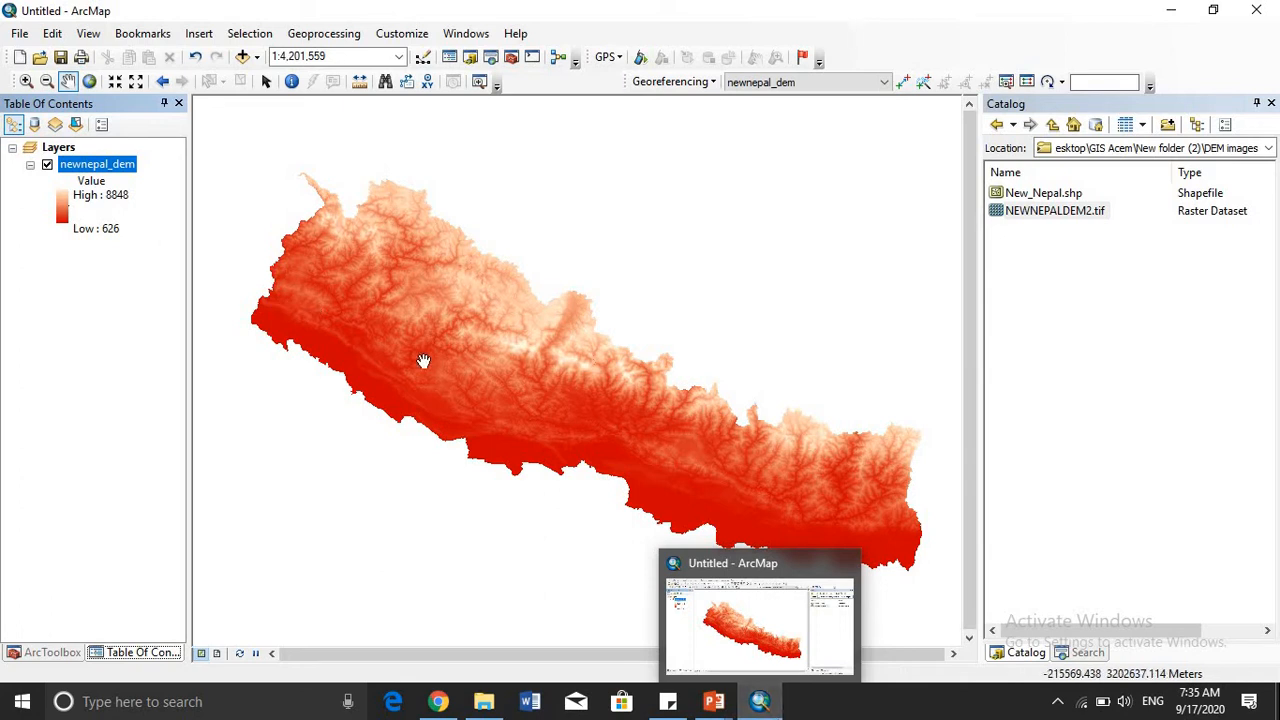
{"action": "left_click_drag", "start_coordinate": [666, 423], "coordinate": [67, 112]}
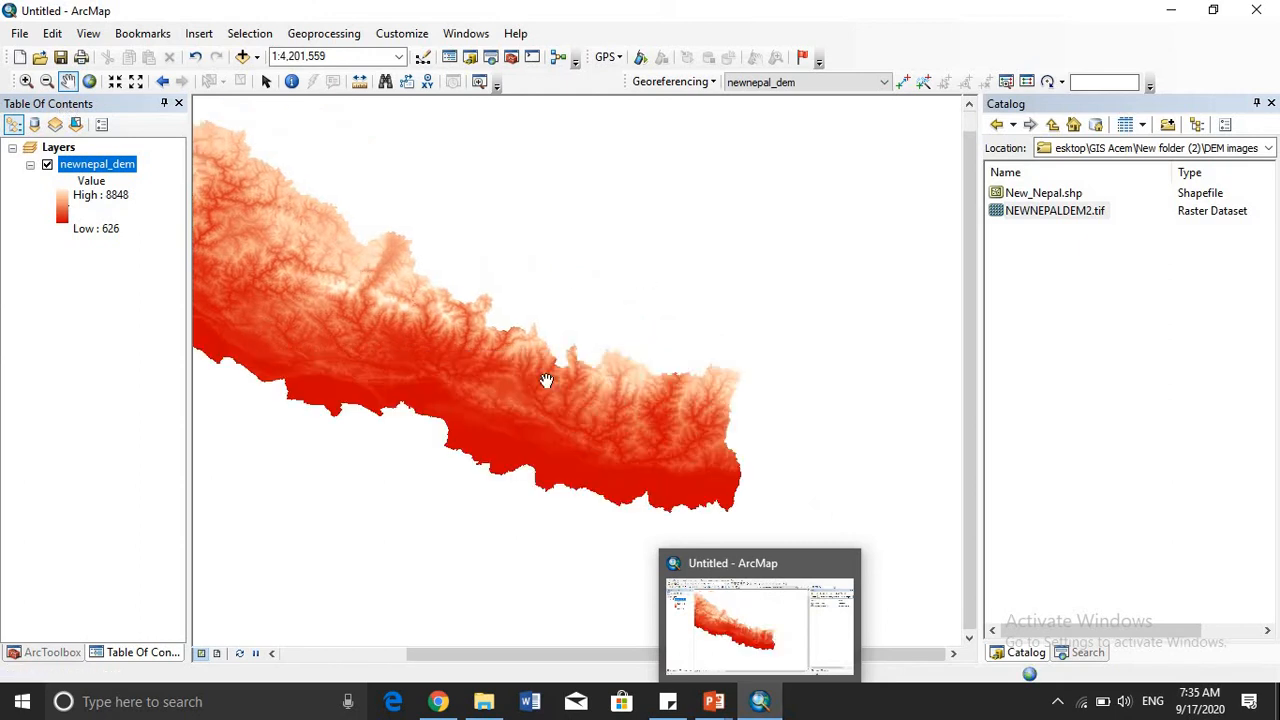
{"action": "mouse_move", "coordinate": [622, 418]}
{"action": "left_mouse_down"}
{"action": "mouse_move", "coordinate": [674, 417]}
{"action": "mouse_move", "coordinate": [668, 364]}
{"action": "left_mouse_up"}
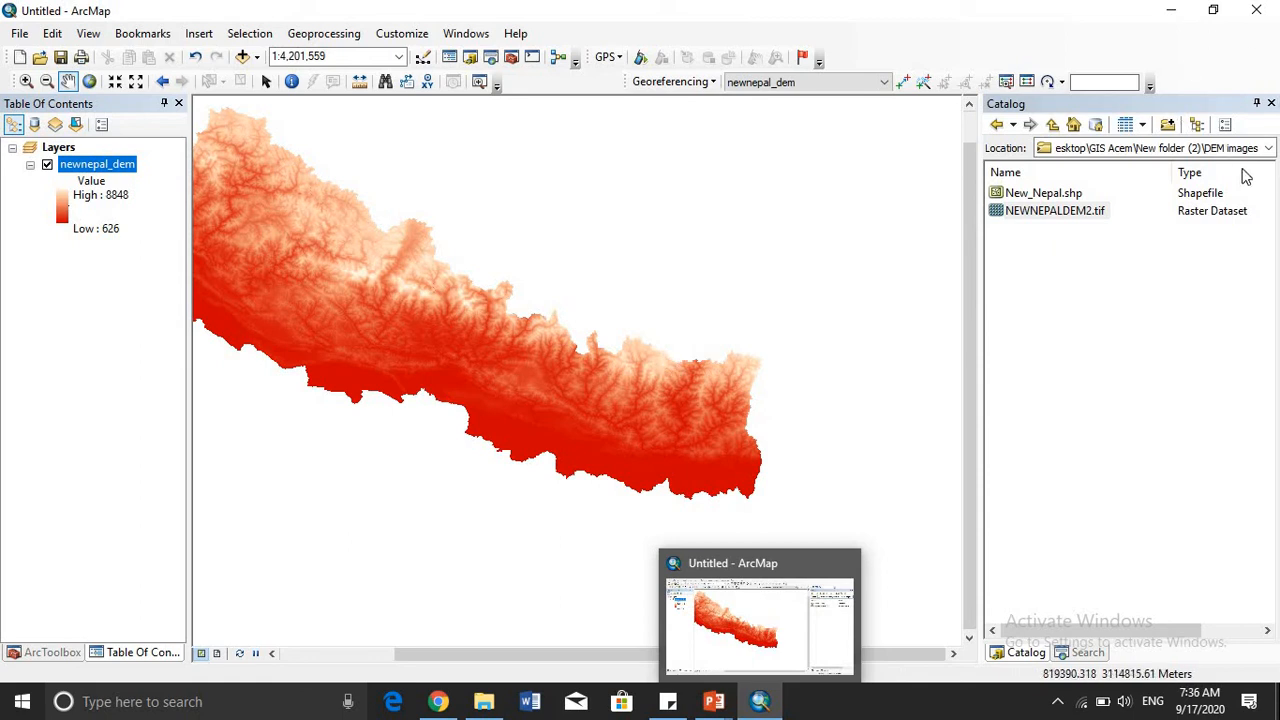
- Add hermes_NPL_new_wgs_2.shp from the Nepal shape files folder inside Shape files to the map
{"action": "left_click", "coordinate": [1269, 150]}
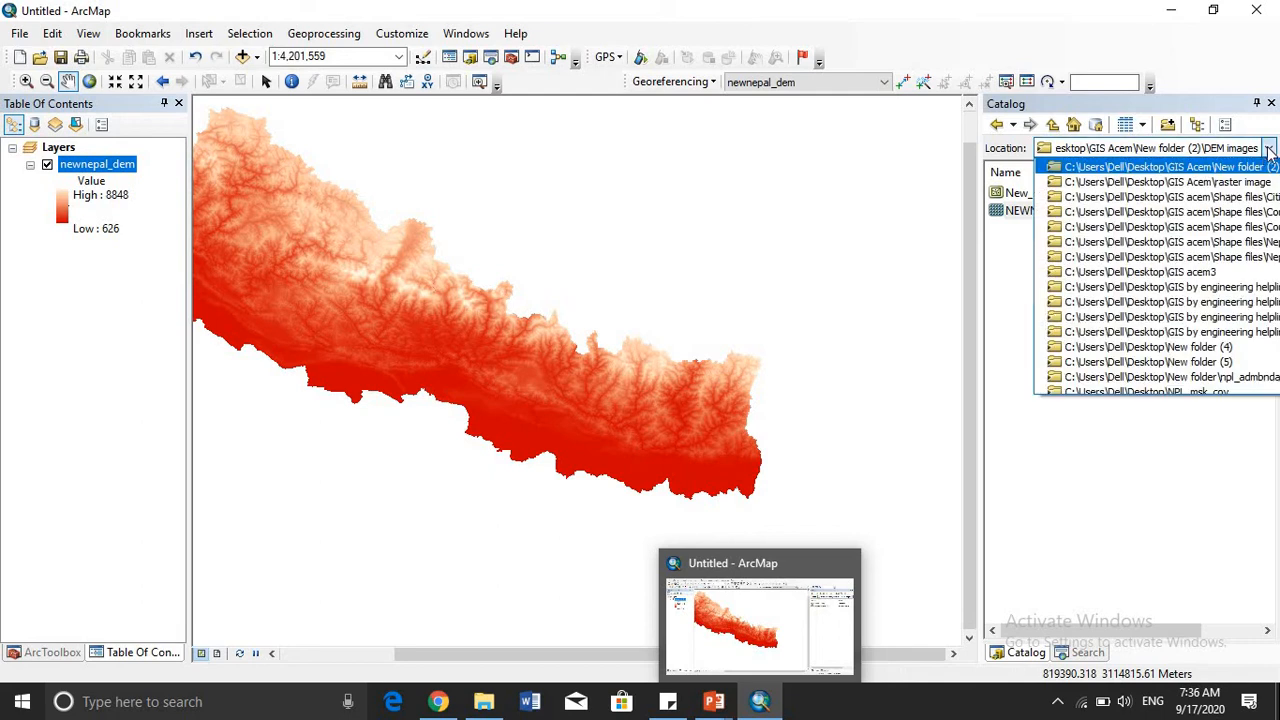
{"action": "scroll", "coordinate": [1201, 233], "scroll_direction": "up", "scroll_amount": 3}
{"action": "left_click", "coordinate": [1201, 233]}
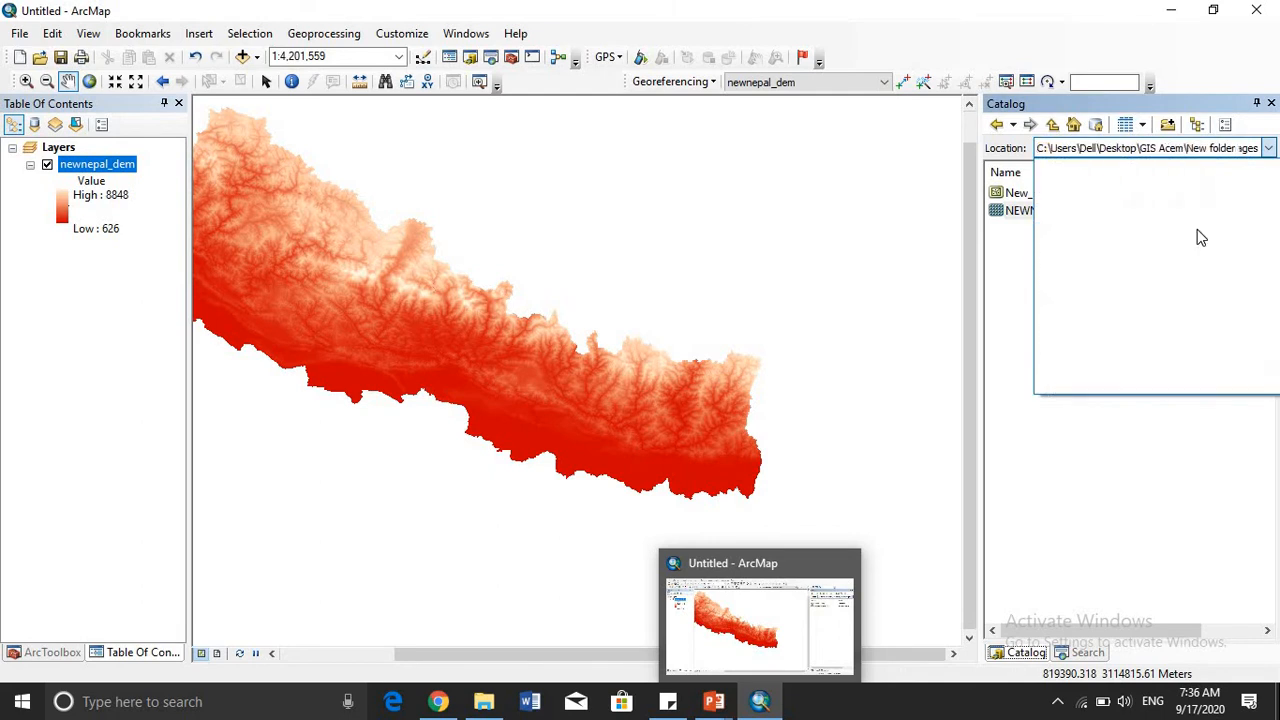
{"action": "left_click", "coordinate": [1017, 283]}
{"action": "double_click", "coordinate": [1017, 283]}
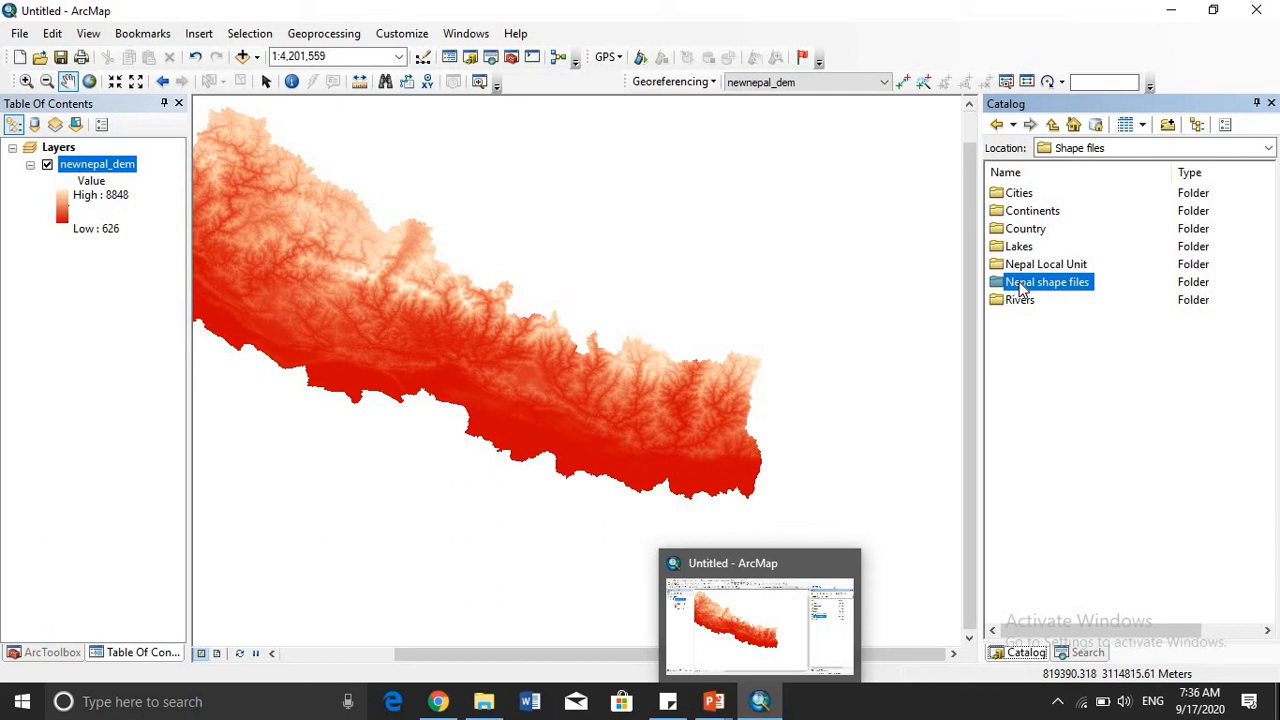
{"action": "double_click", "coordinate": [1020, 288]}
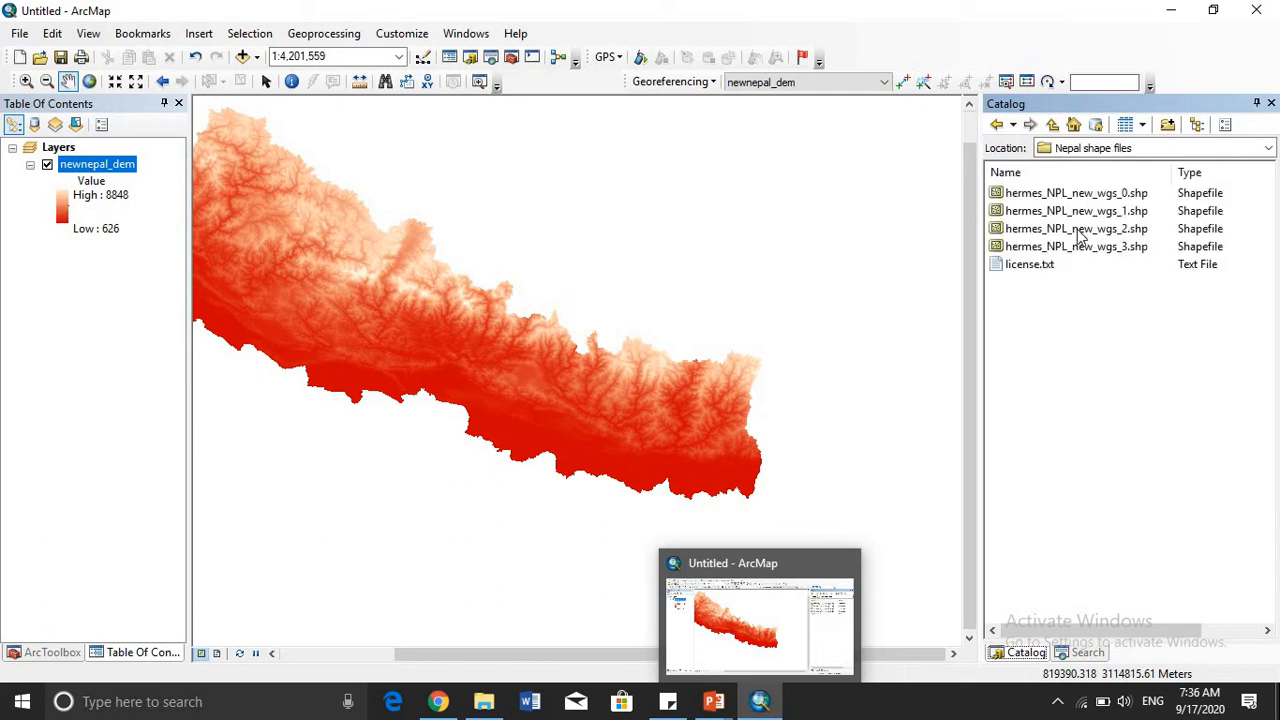
{"action": "left_click_drag", "start_coordinate": [1080, 234], "coordinate": [1030, 230]}
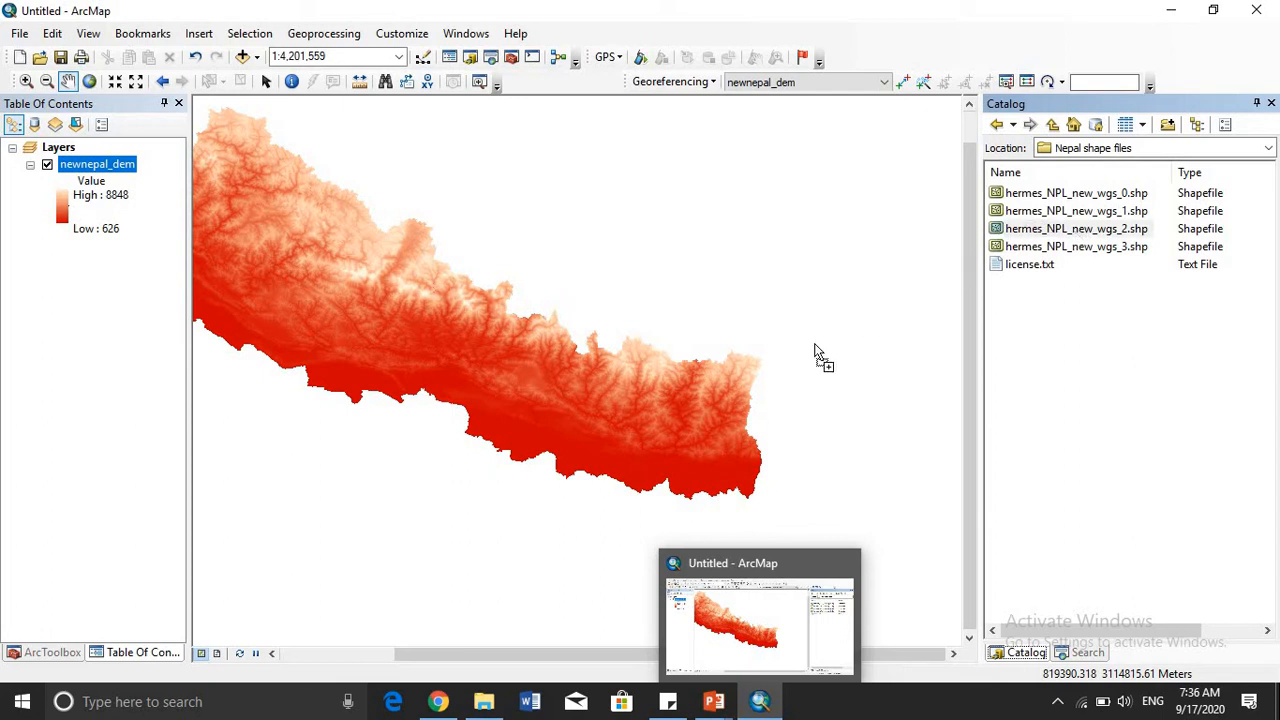
{"action": "mouse_move", "coordinate": [815, 352]}
{"action": "left_mouse_down"}
{"action": "mouse_move", "coordinate": [803, 371]}
{"action": "mouse_move", "coordinate": [797, 358]}
{"action": "left_mouse_up"}
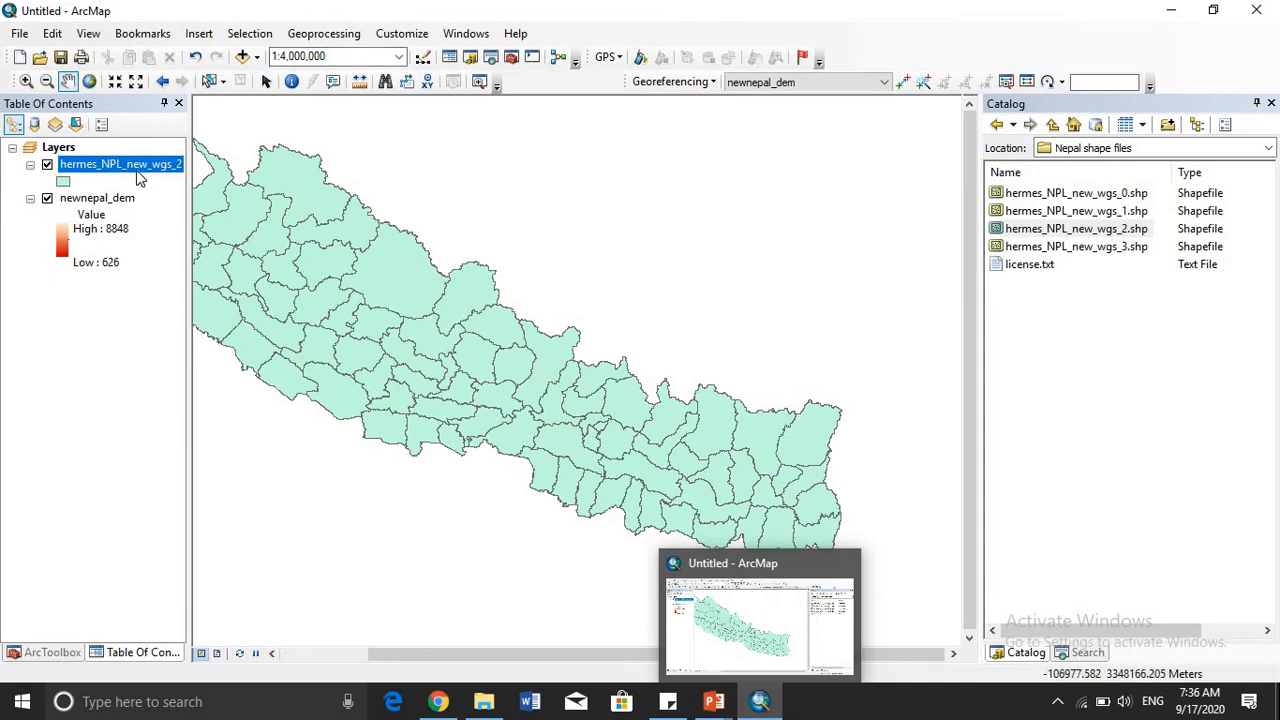
- Select the Gorkha district polygon of the hermes_NPL_new_wgs_2 layer on the map
{"action": "left_click_drag", "start_coordinate": [484, 355], "coordinate": [530, 385]}
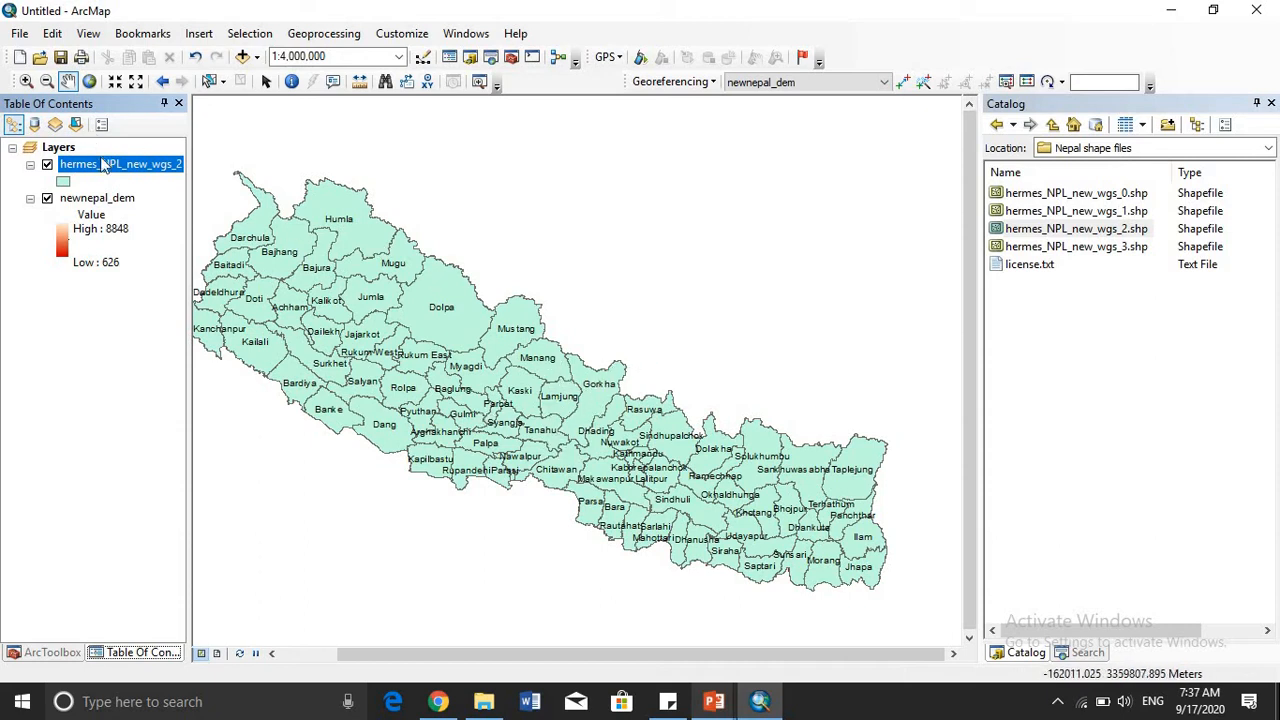
{"action": "left_click", "coordinate": [207, 82]}
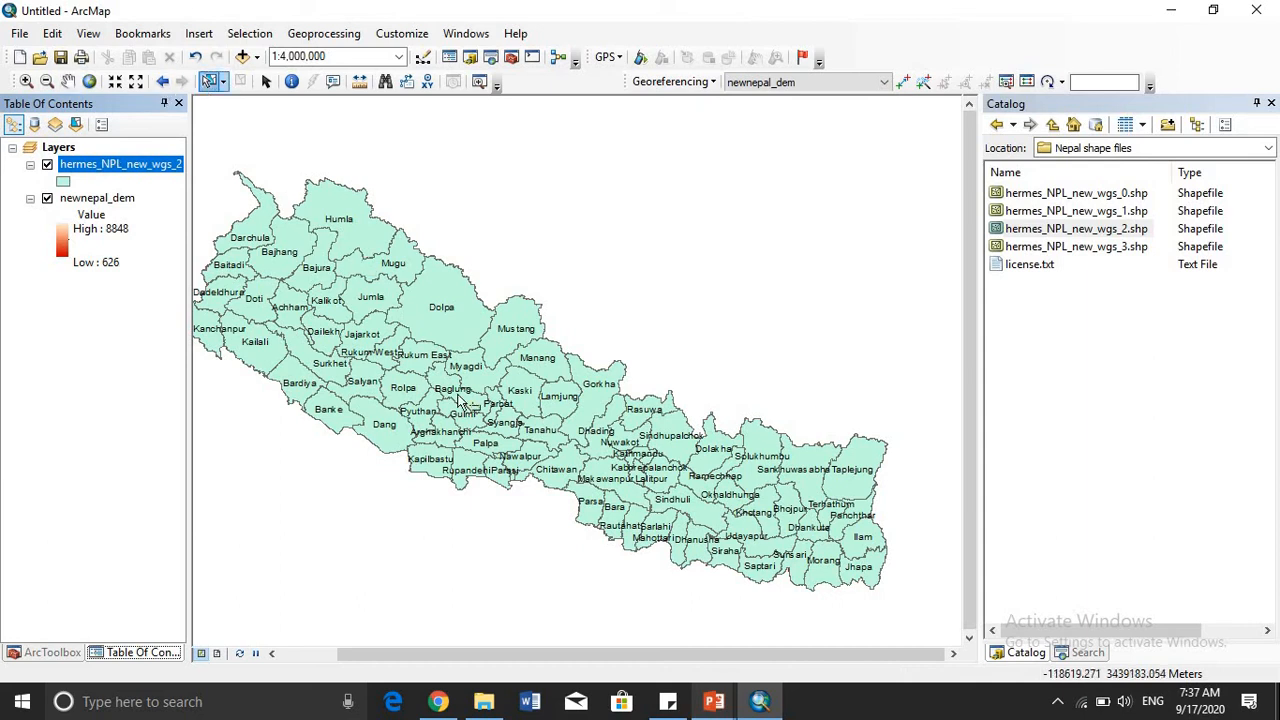
{"action": "left_click", "coordinate": [586, 389]}
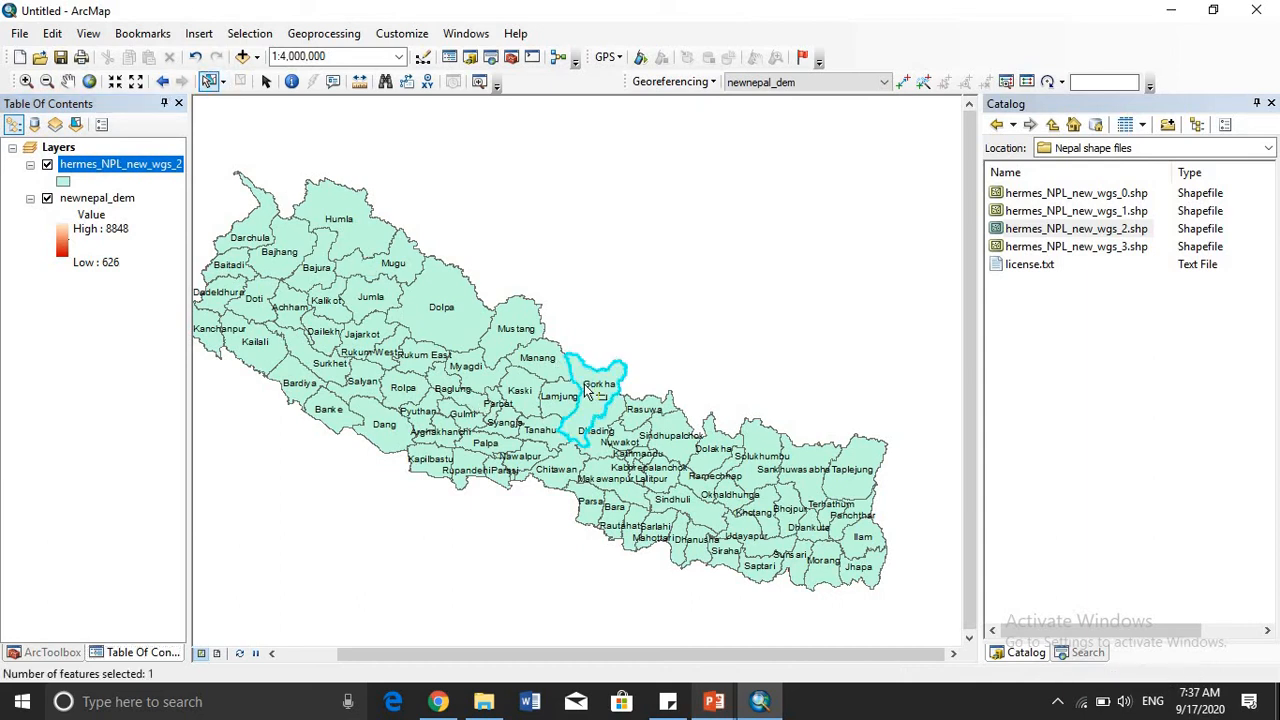
- Export the selected district to Export_Output_4.shp with the layer's source coordinate system and add the result to the map
{"action": "right_click", "coordinate": [137, 168]}
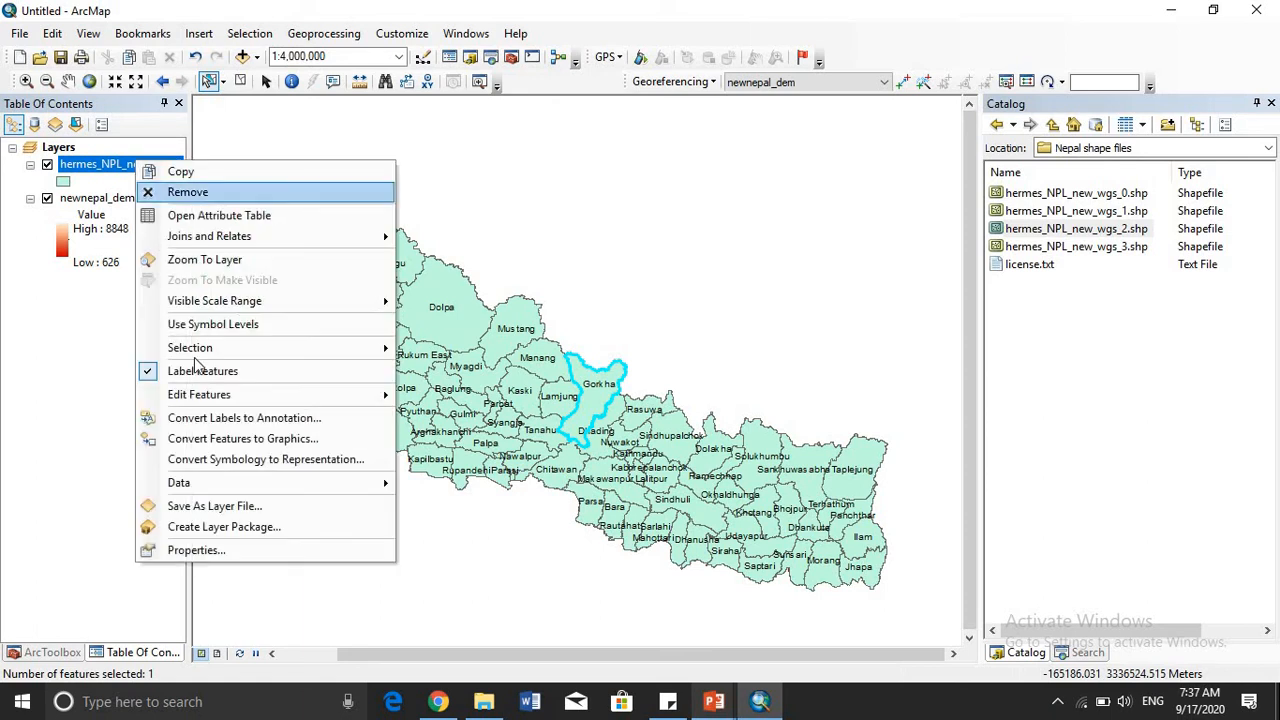
{"action": "mouse_move", "coordinate": [200, 490]}
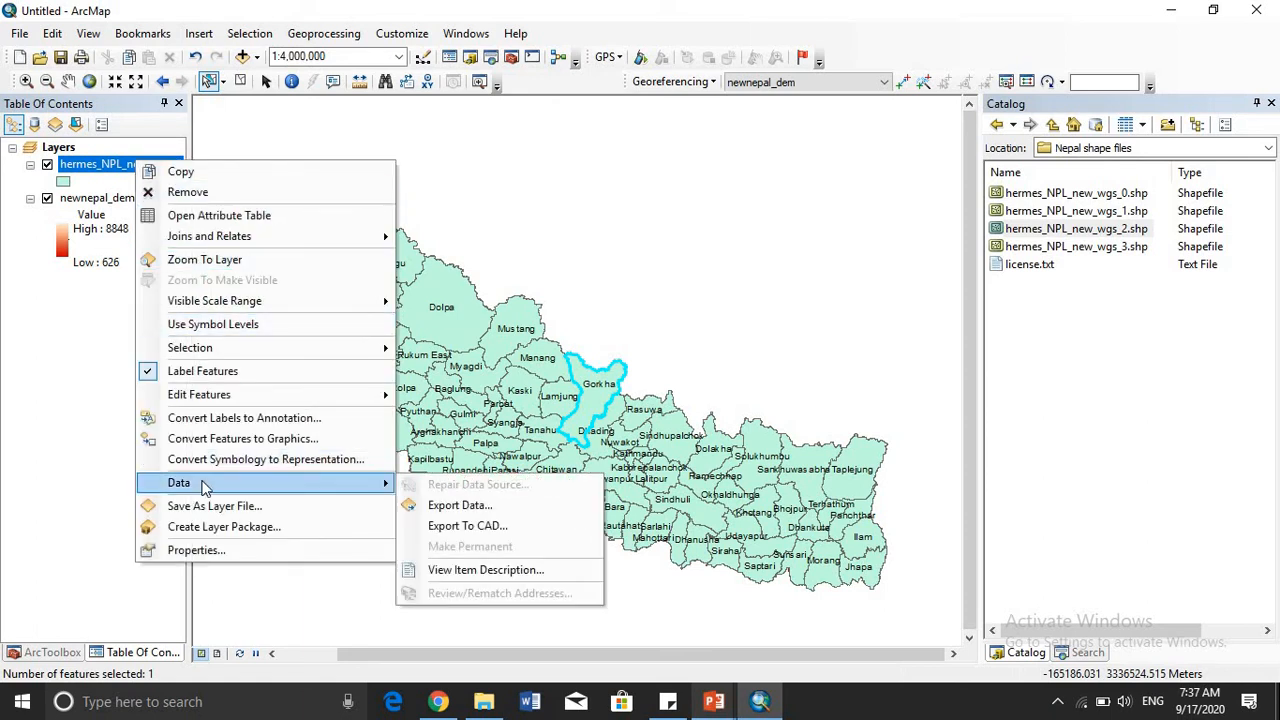
{"action": "left_click", "coordinate": [442, 505]}
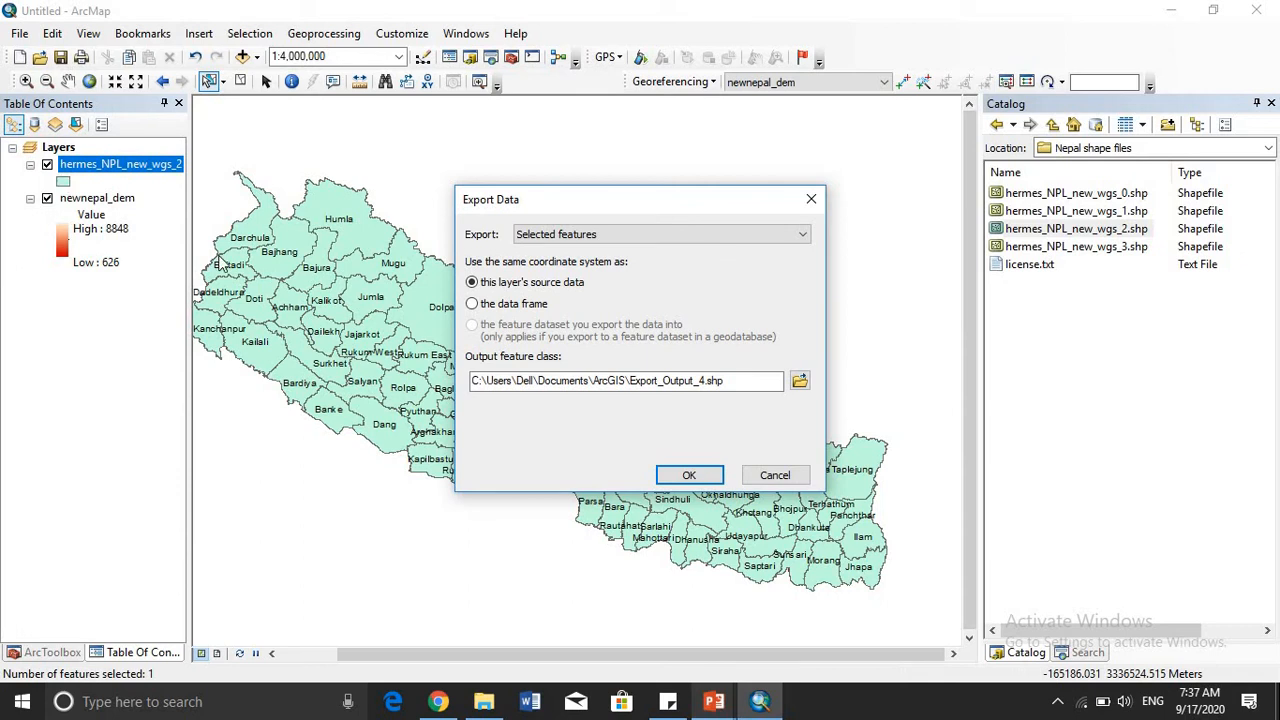
{"action": "left_click", "coordinate": [665, 478]}
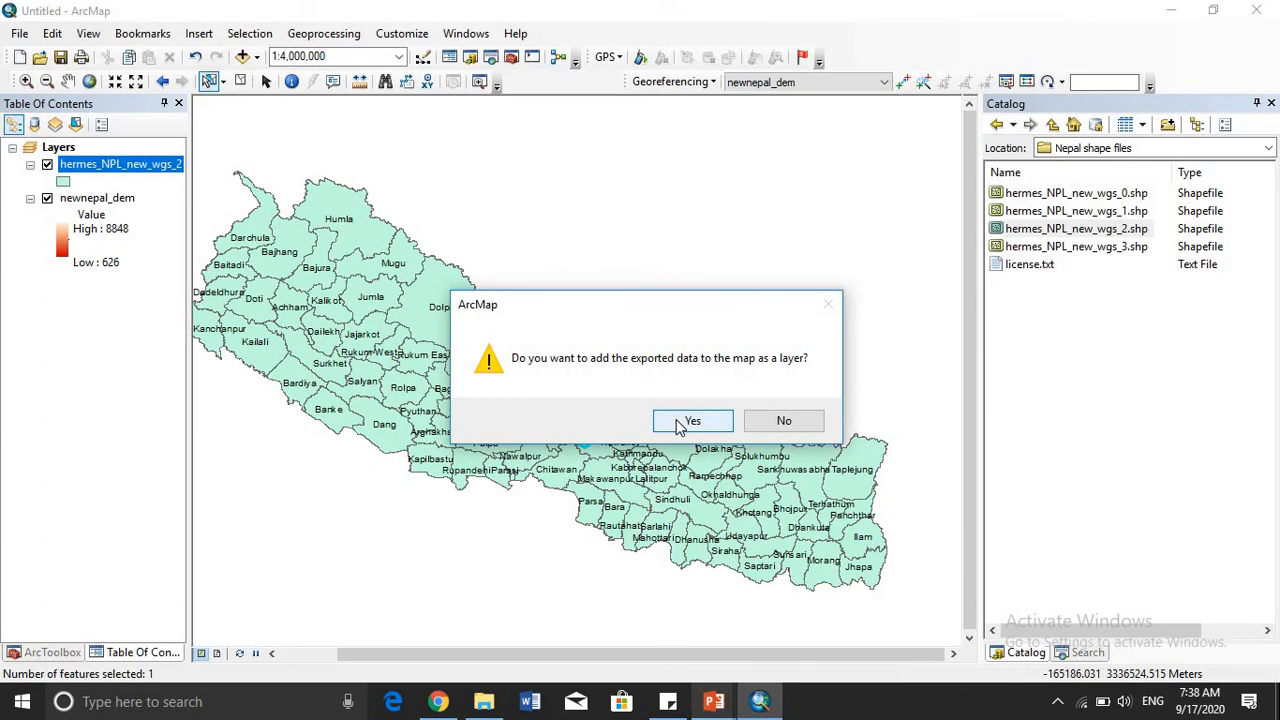
{"action": "left_click", "coordinate": [686, 421]}
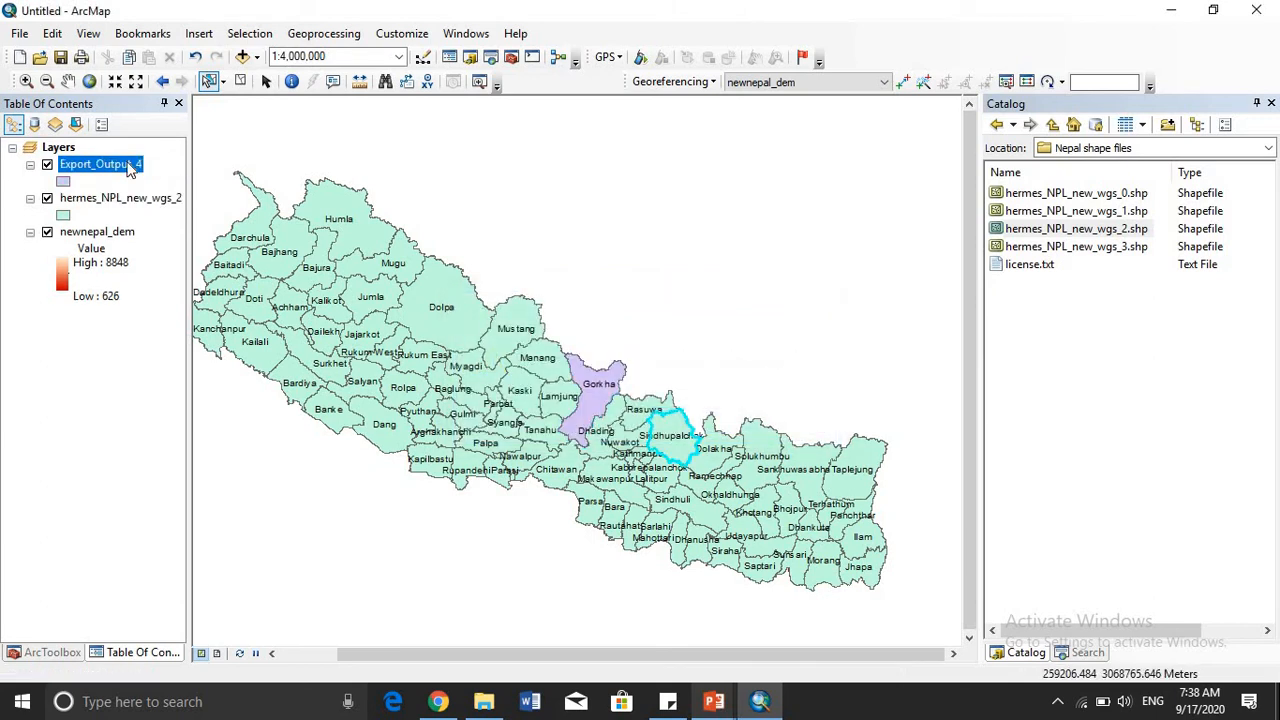
- Rename the exported district layer as Gorkha and remove the hermes_NPL_new_wgs_2 layer from the map
{"action": "left_click", "coordinate": [128, 166]}
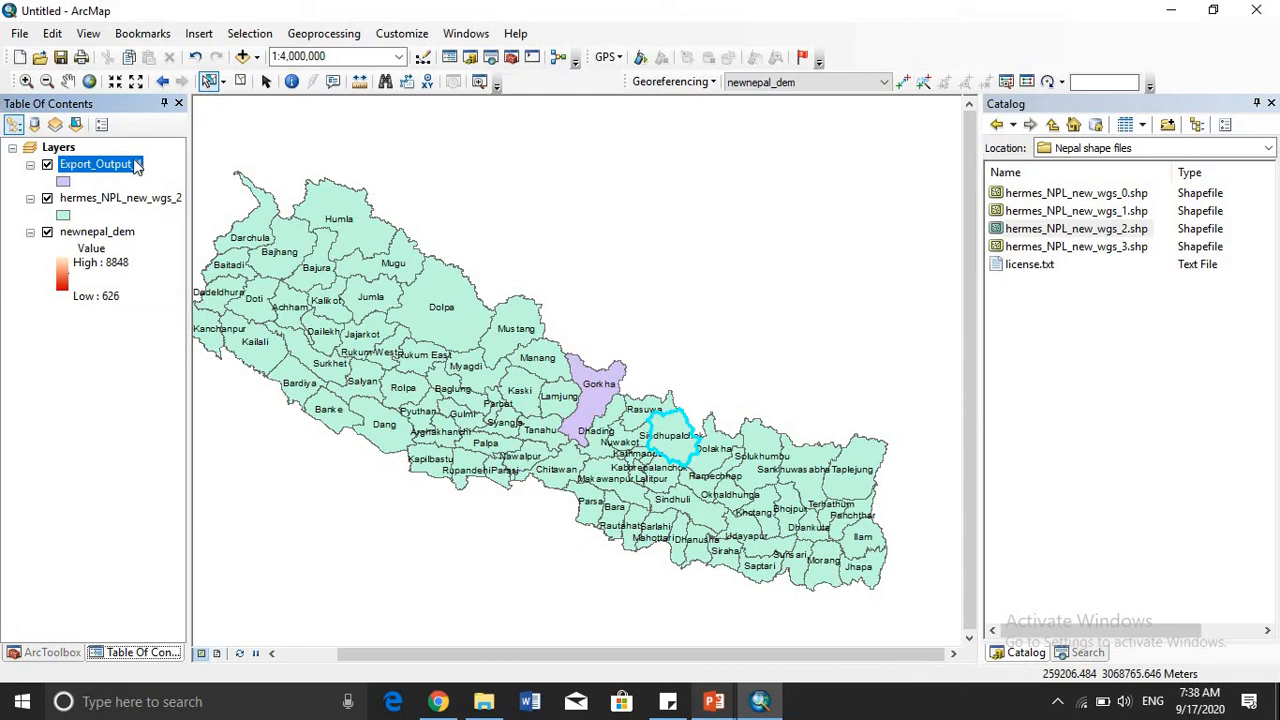
{"action": "left_click", "coordinate": [137, 166]}
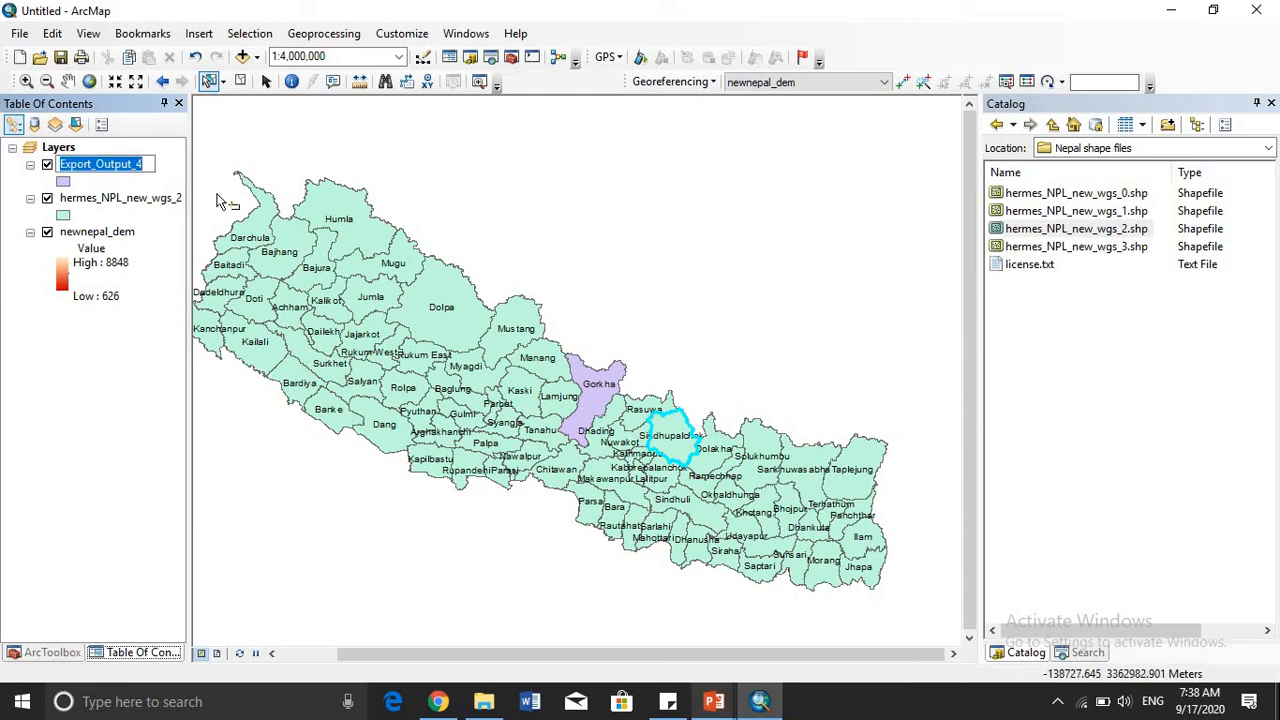
{"action": "key", "text": "BackSpace"}
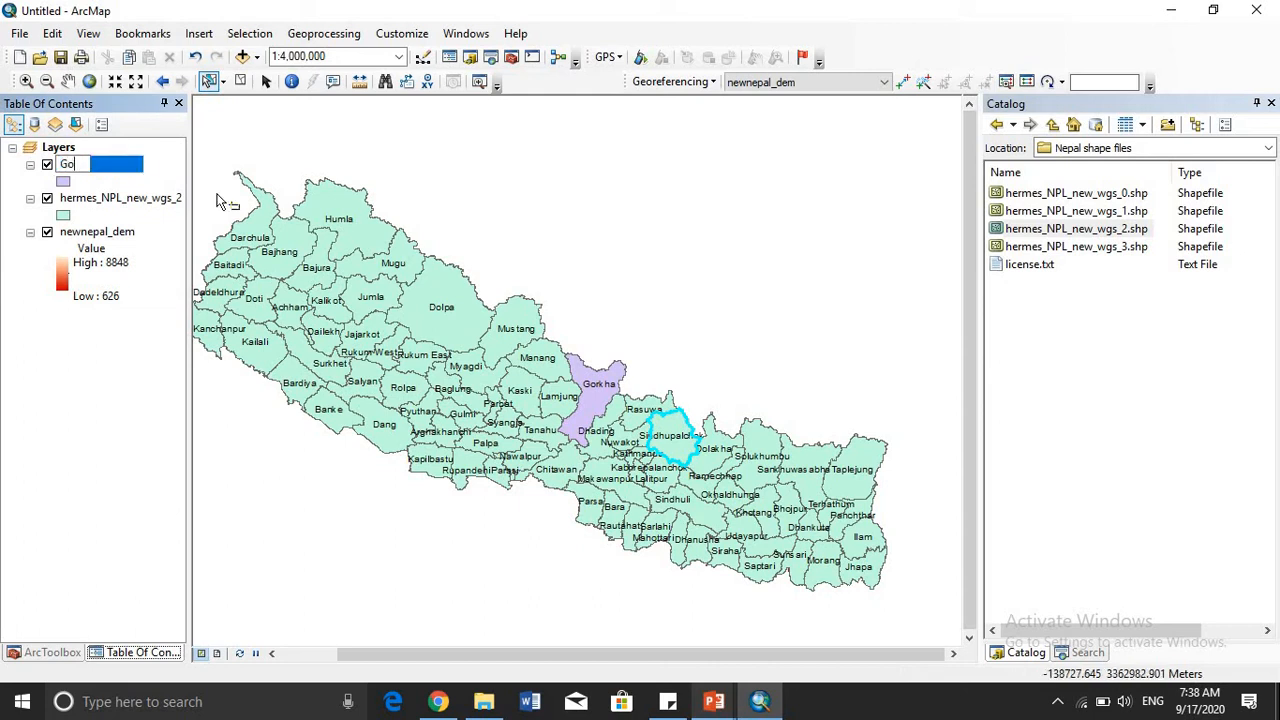
{"action": "type", "text": "Gorkha"}
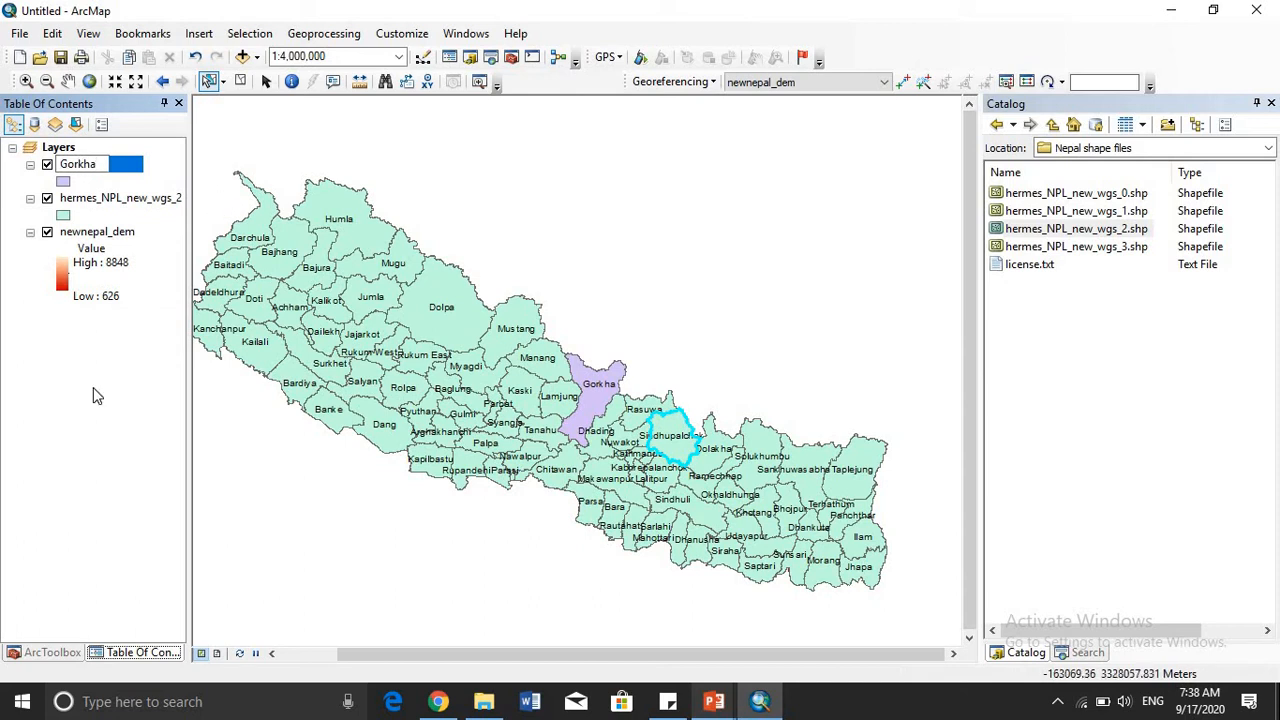
{"action": "key", "text": "Return"}
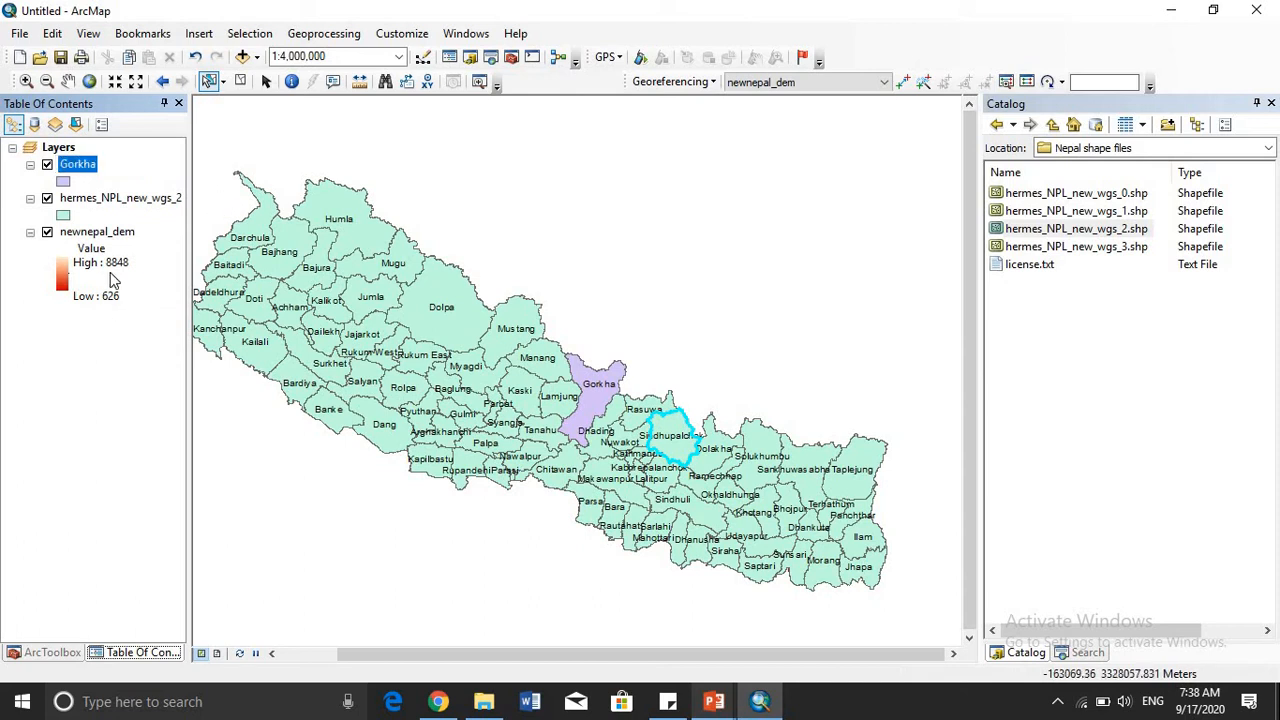
{"action": "right_click", "coordinate": [153, 203]}
{"action": "left_click", "coordinate": [178, 239]}
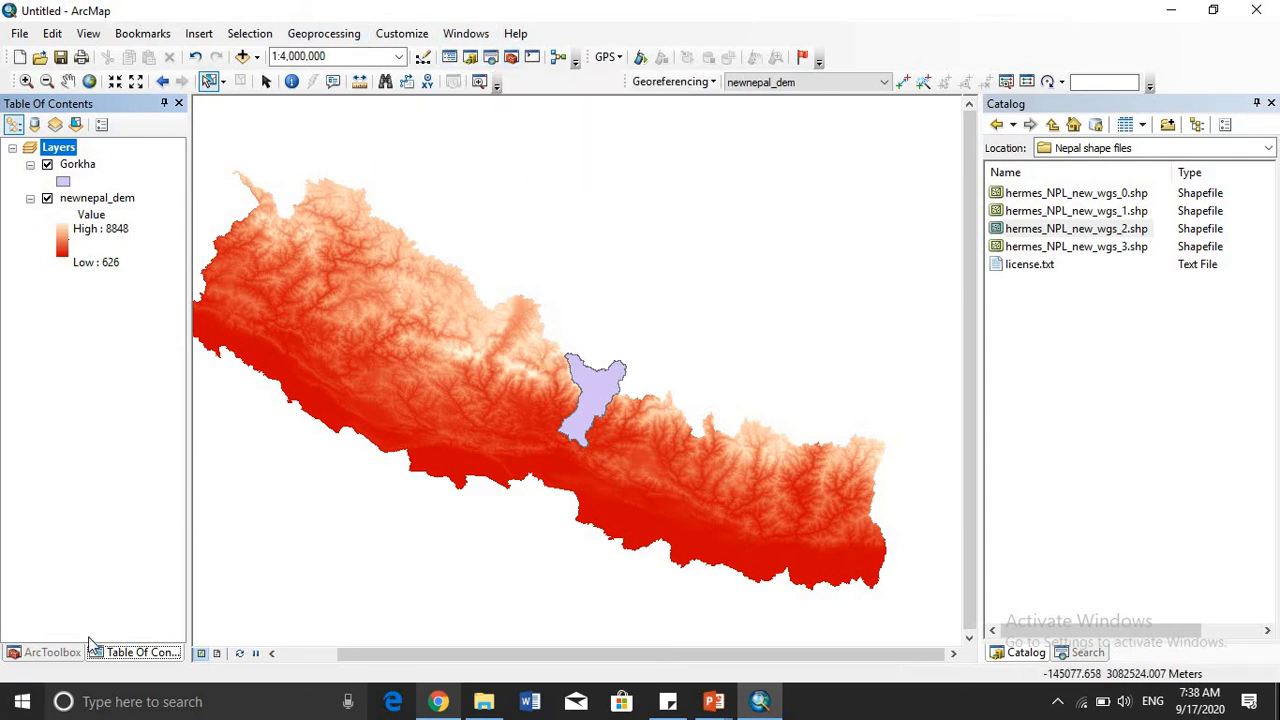
- Open the raster Clip tool from the Raster Processing toolset of the Data Management Tools
{"action": "left_click", "coordinate": [52, 652]}
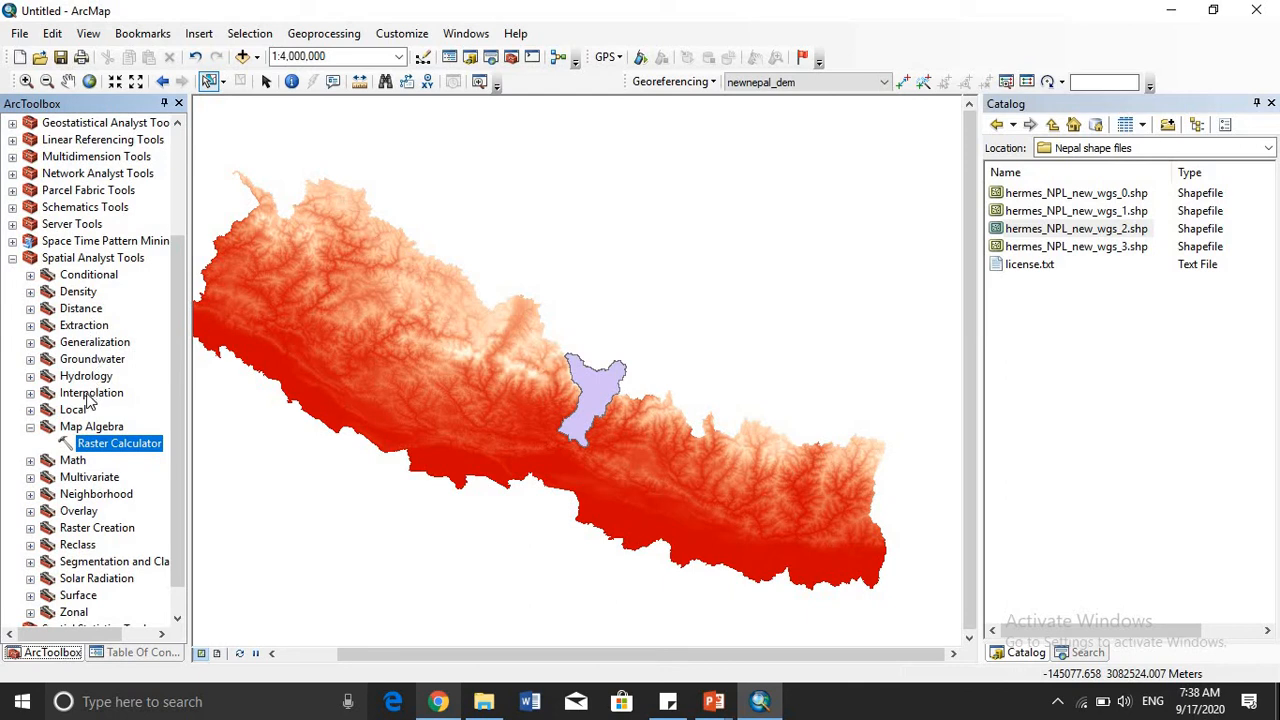
{"action": "scroll", "coordinate": [88, 398], "scroll_direction": "up", "scroll_amount": 3}
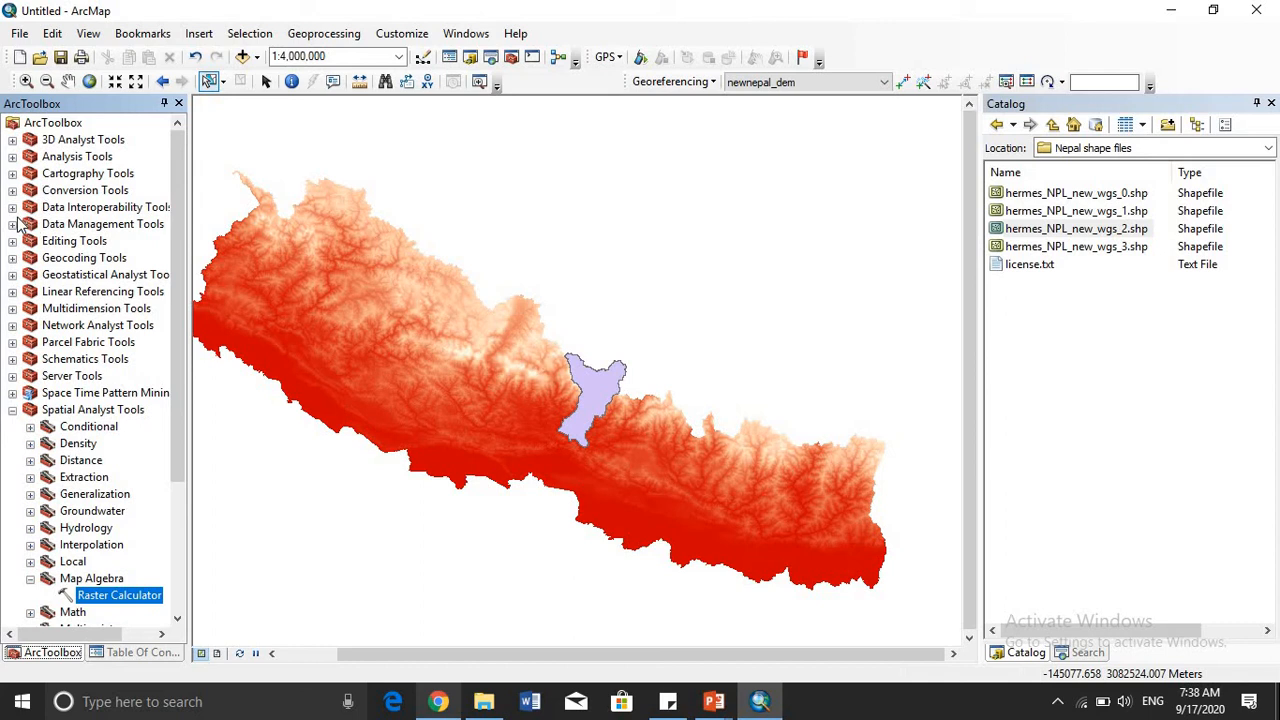
{"action": "left_click", "coordinate": [14, 224]}
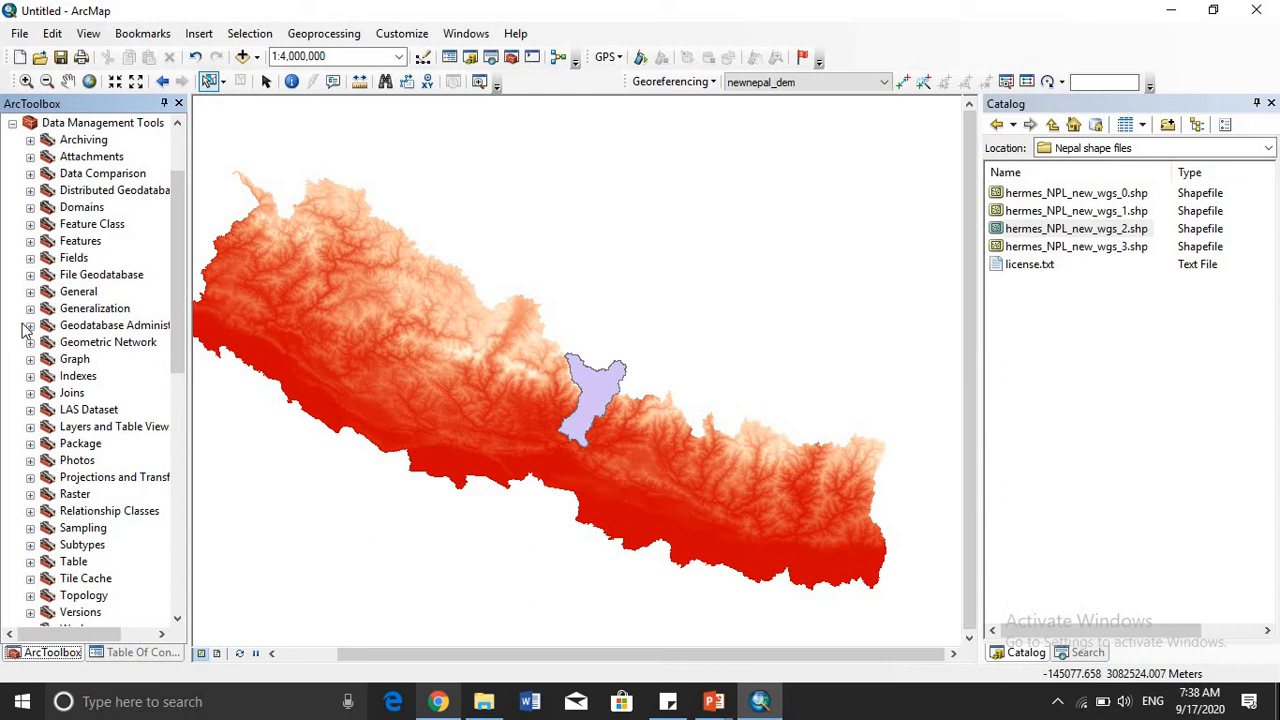
{"action": "left_click", "coordinate": [30, 495]}
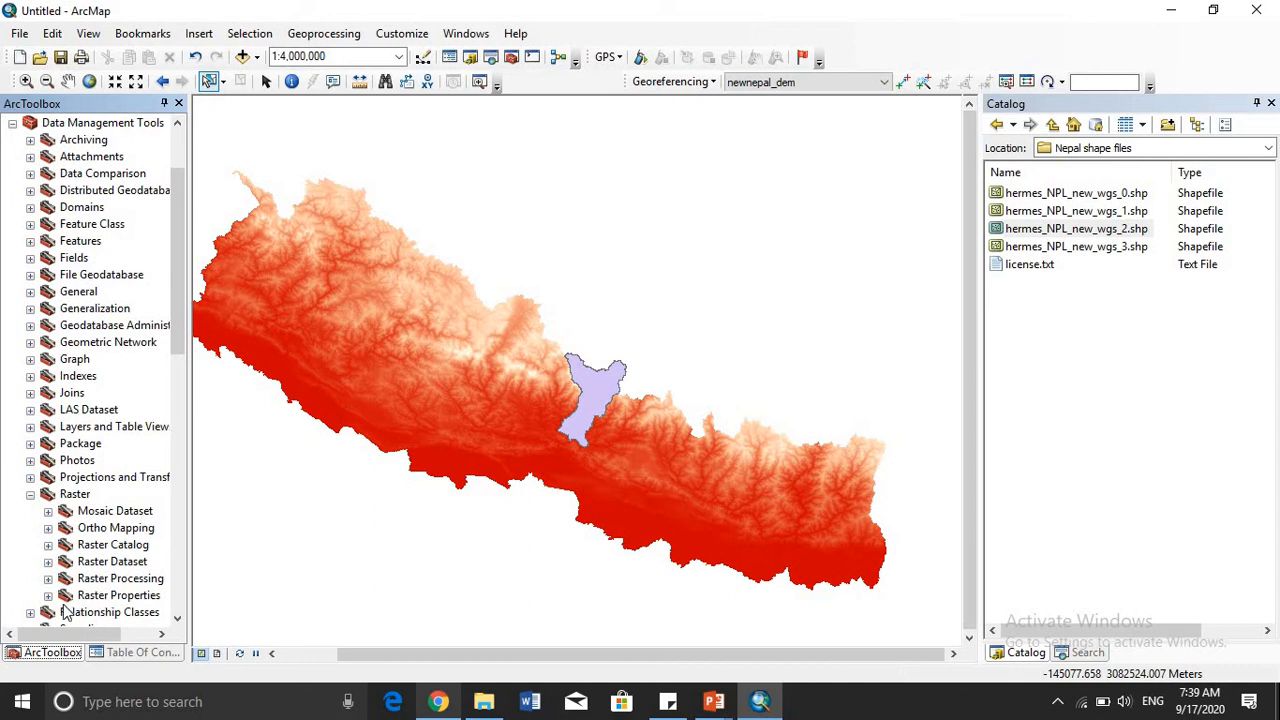
{"action": "left_click", "coordinate": [48, 579]}
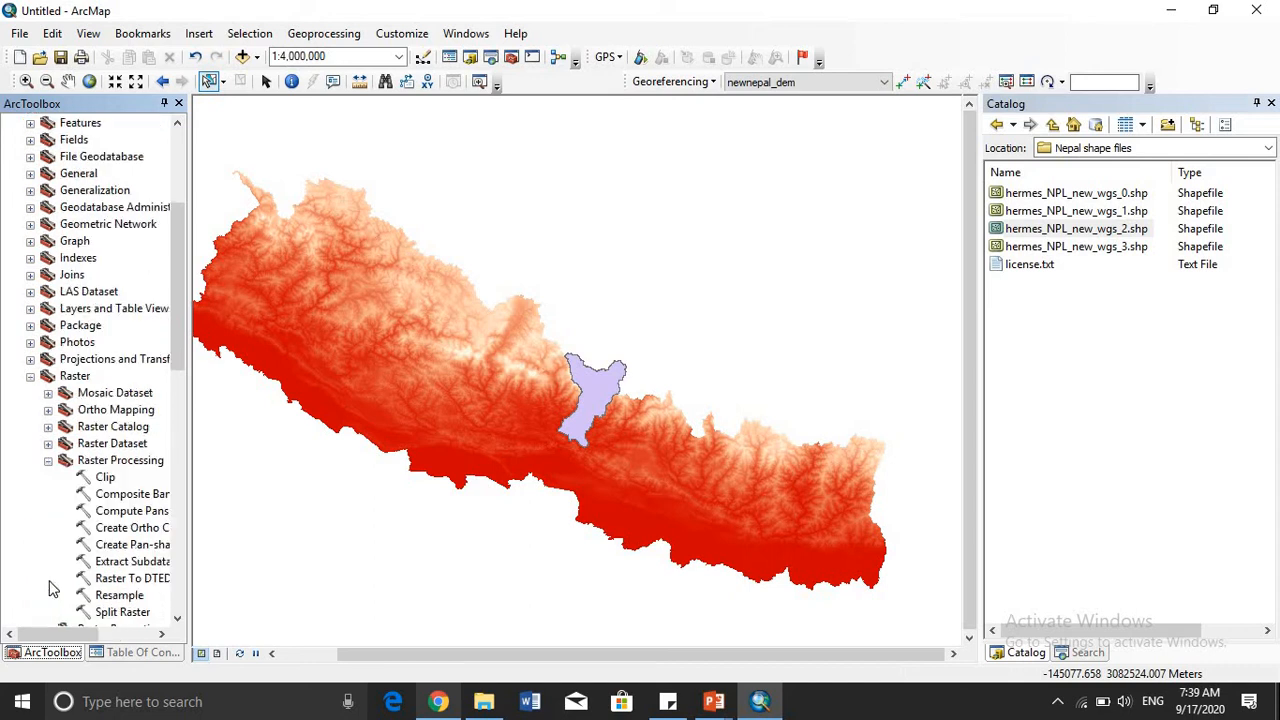
{"action": "double_click", "coordinate": [106, 481]}
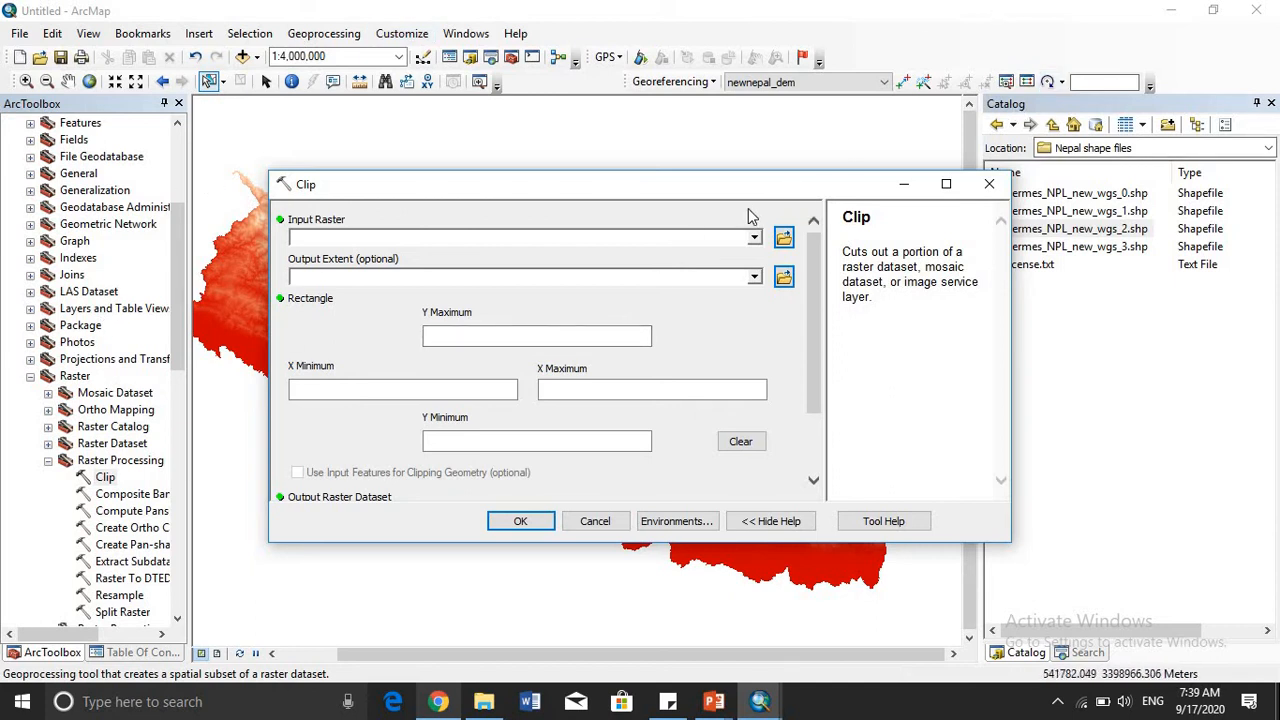
- Clip the newnepal_dem raster to the rectangular extent of the Gorkha layer, without using its features as clipping geometry
{"action": "left_click", "coordinate": [754, 238]}
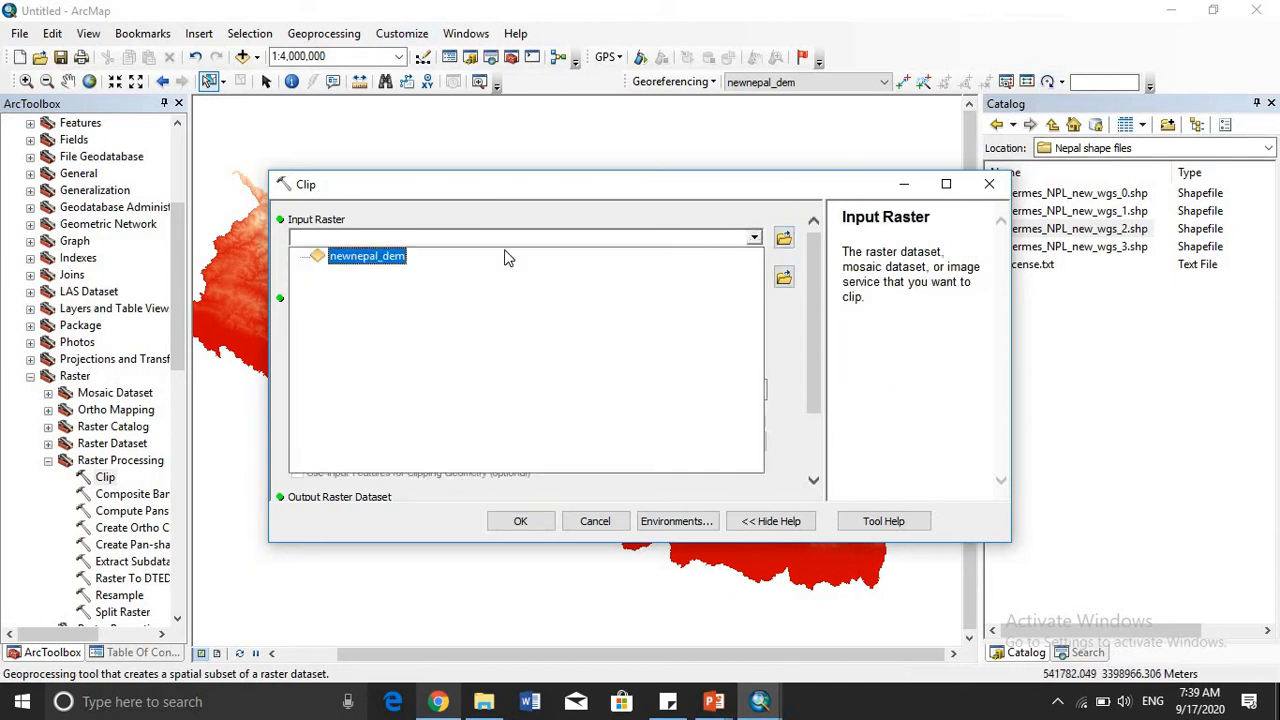
{"action": "left_click", "coordinate": [385, 254]}
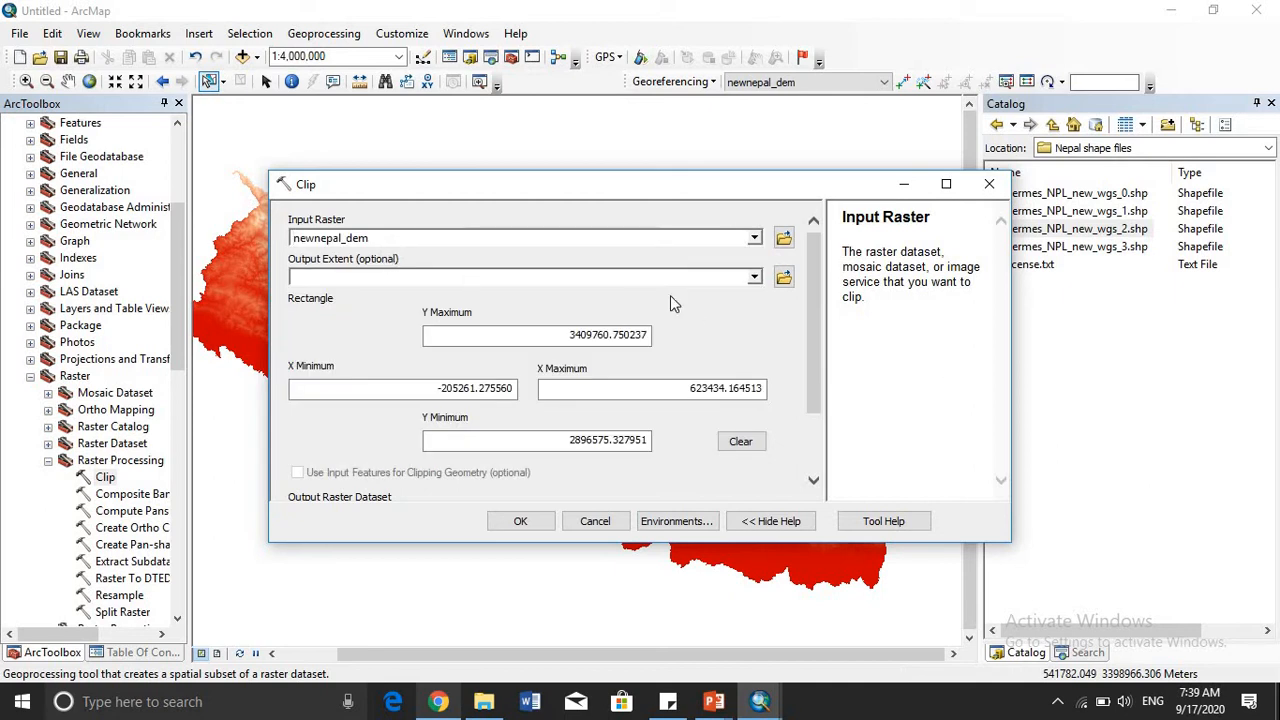
{"action": "left_click", "coordinate": [754, 280]}
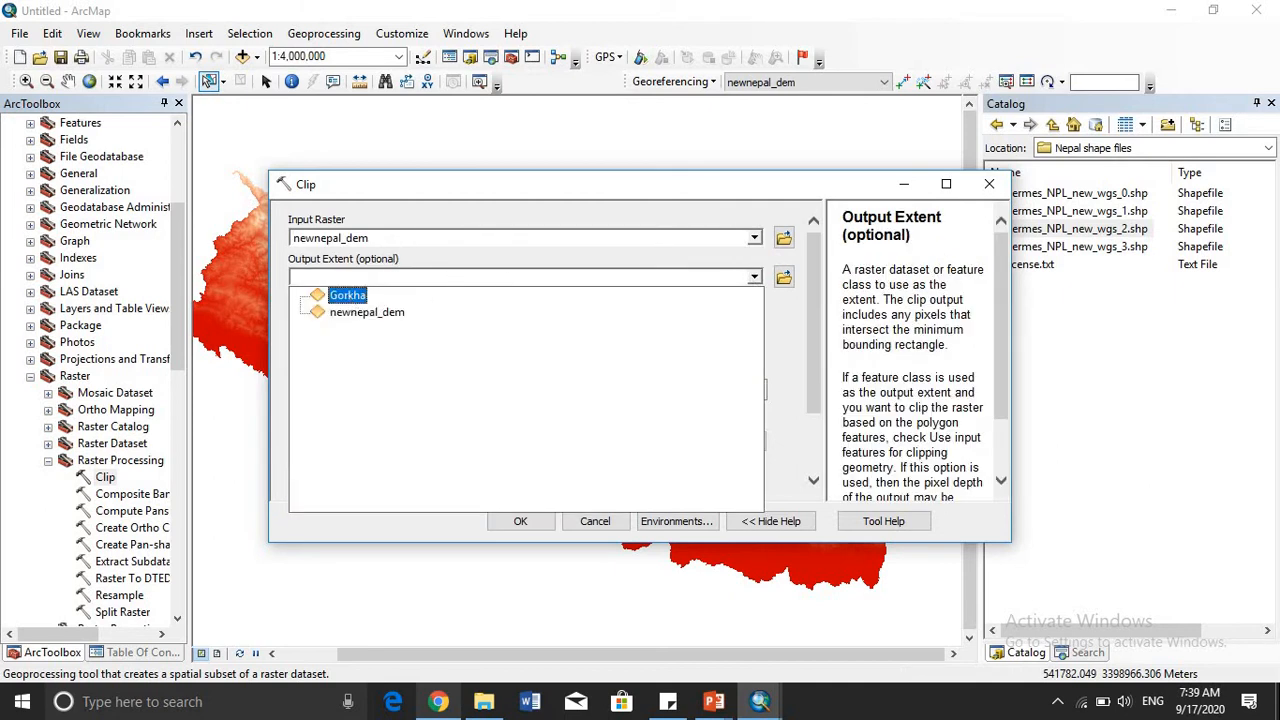
{"action": "left_click", "coordinate": [349, 300]}
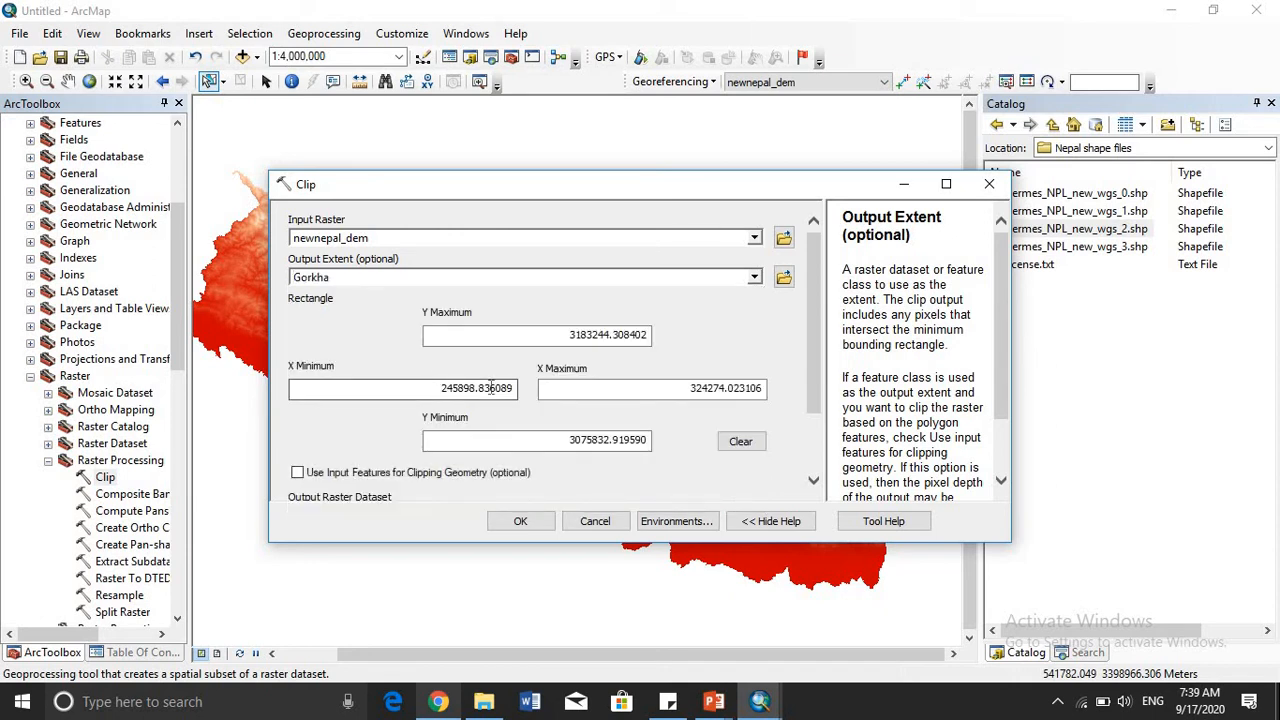
{"action": "scroll", "coordinate": [787, 464], "scroll_direction": "down", "scroll_amount": 2}
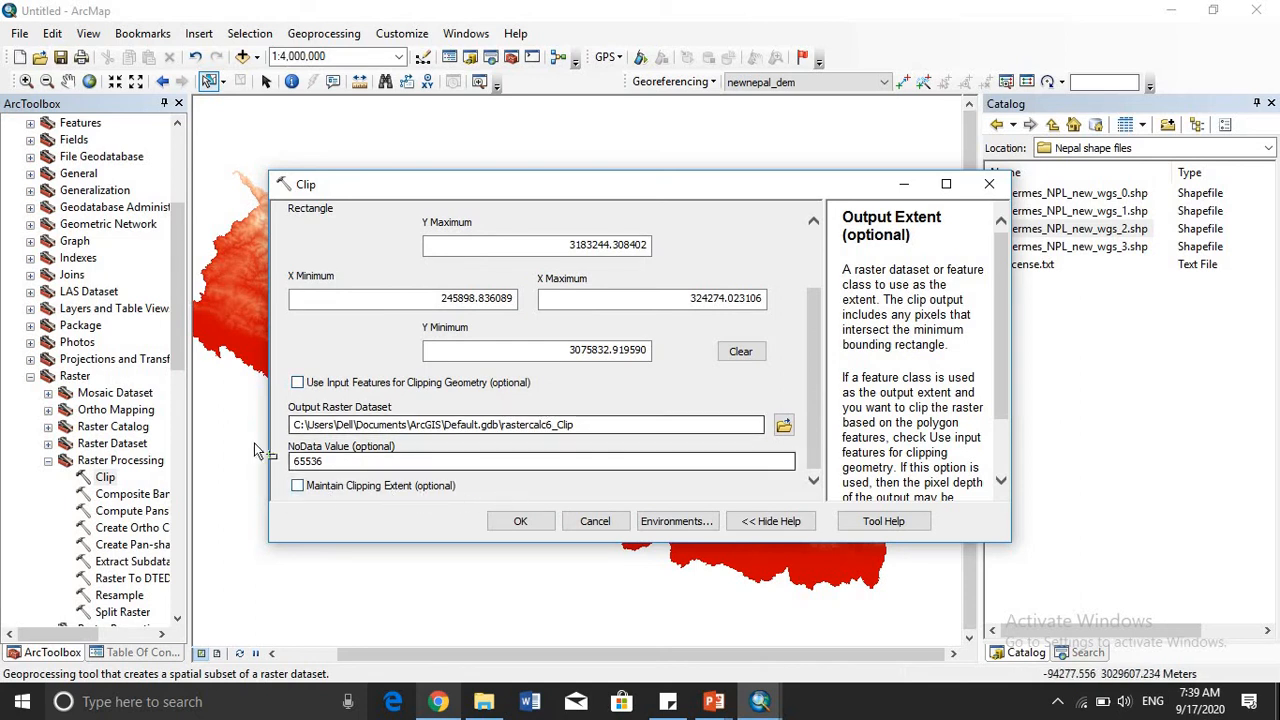
{"action": "left_click", "coordinate": [521, 523]}
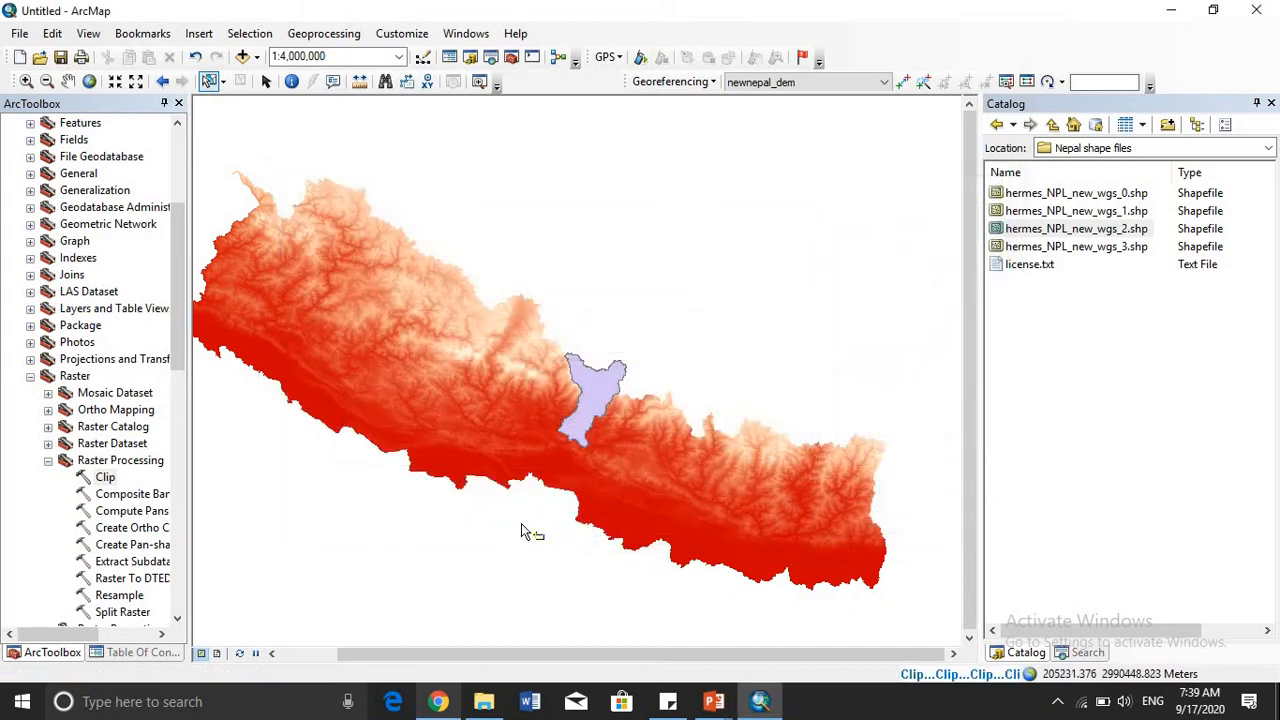
- Hide the newnepal_dem and Gorkha layers and inspect the clipped raster up close on the map
{"action": "left_click", "coordinate": [135, 658]}
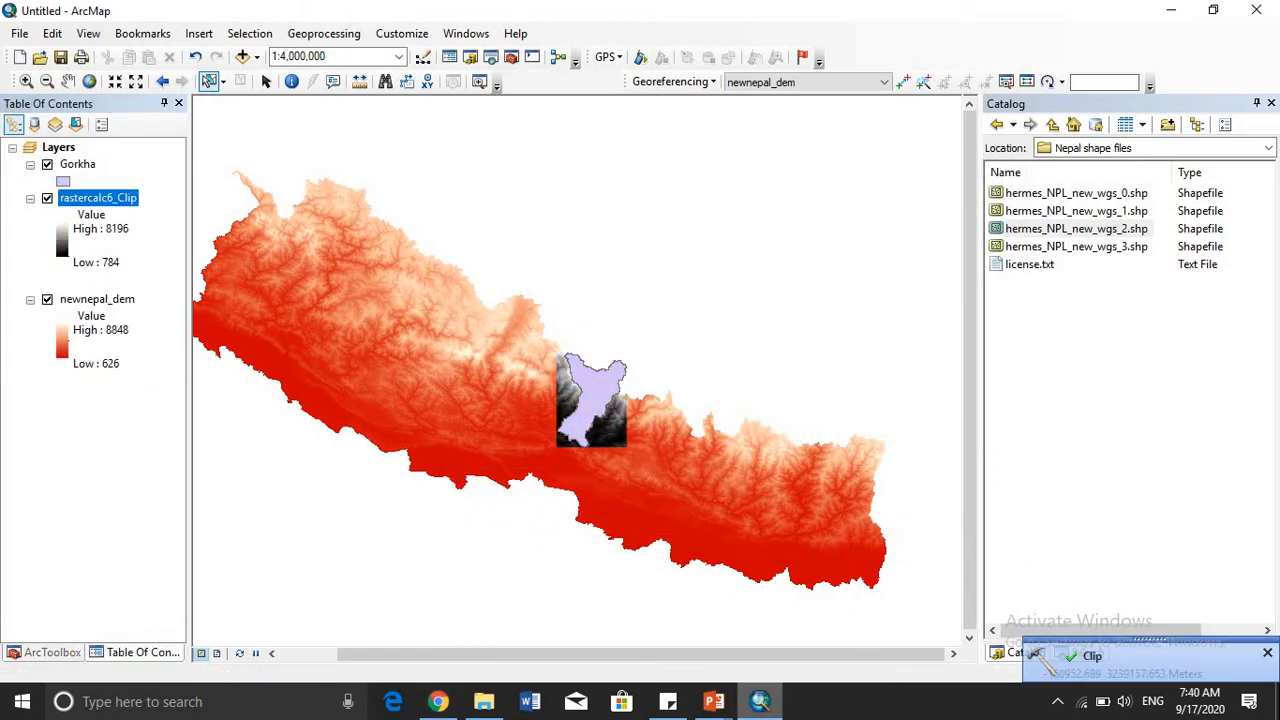
{"action": "left_click", "coordinate": [47, 300]}
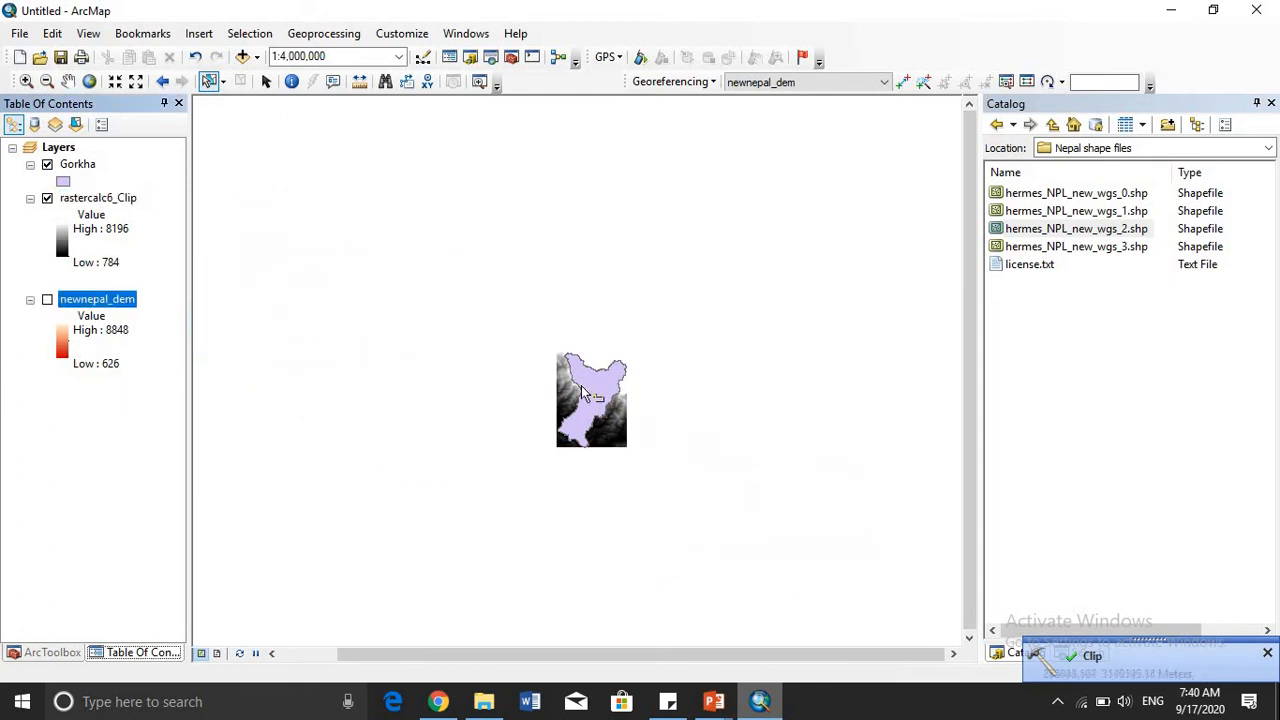
{"action": "left_click", "coordinate": [68, 81]}
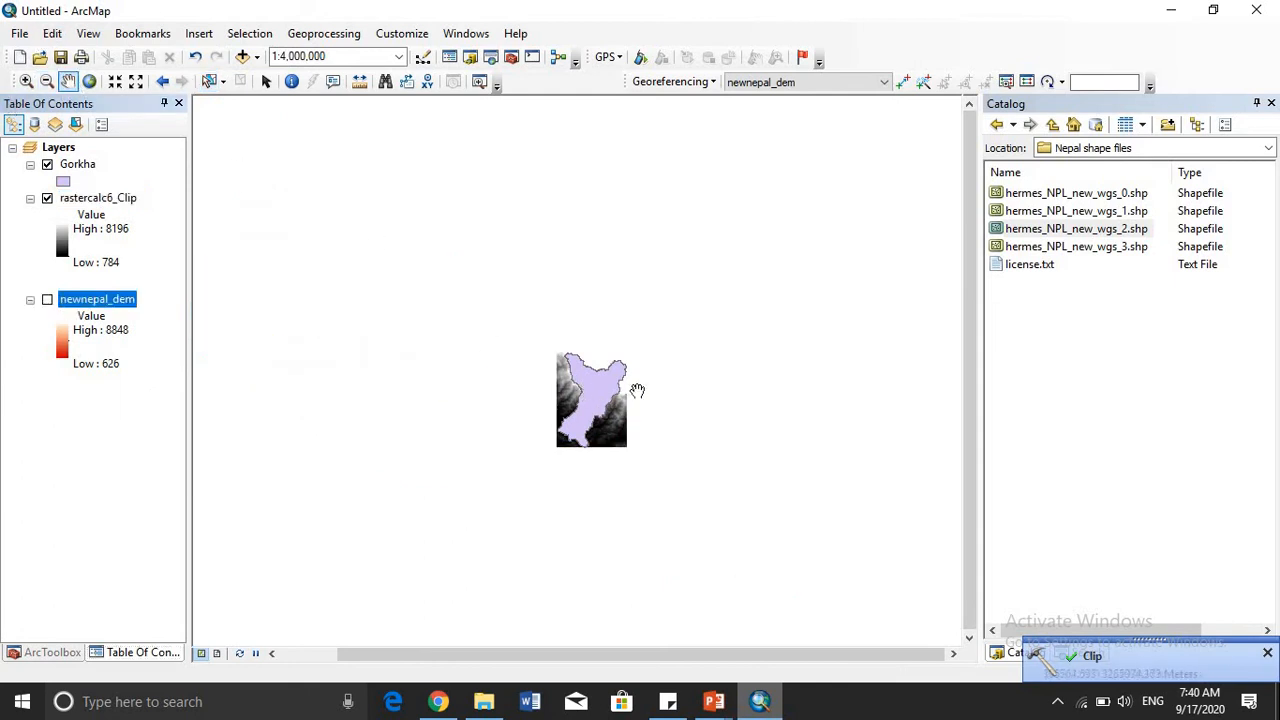
{"action": "mouse_move", "coordinate": [607, 381]}
{"action": "left_mouse_down"}
{"action": "mouse_move", "coordinate": [574, 283]}
{"action": "mouse_move", "coordinate": [585, 383]}
{"action": "left_mouse_up"}
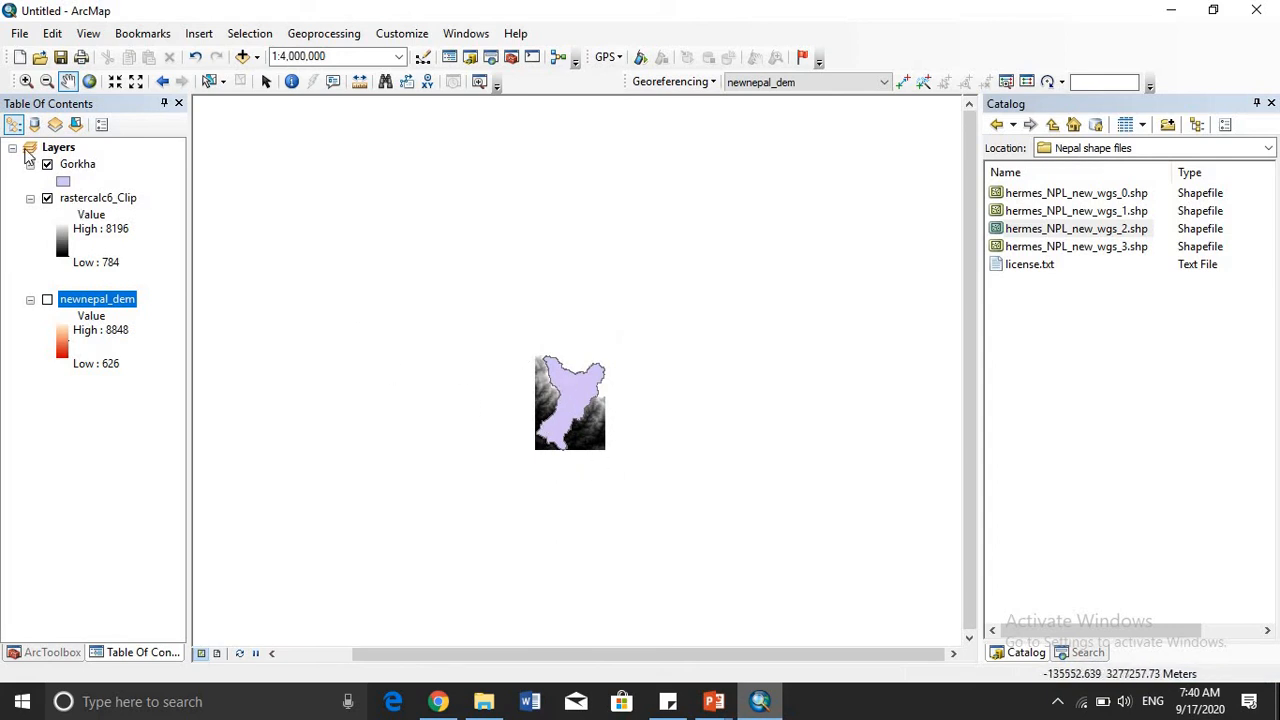
{"action": "left_click", "coordinate": [47, 165]}
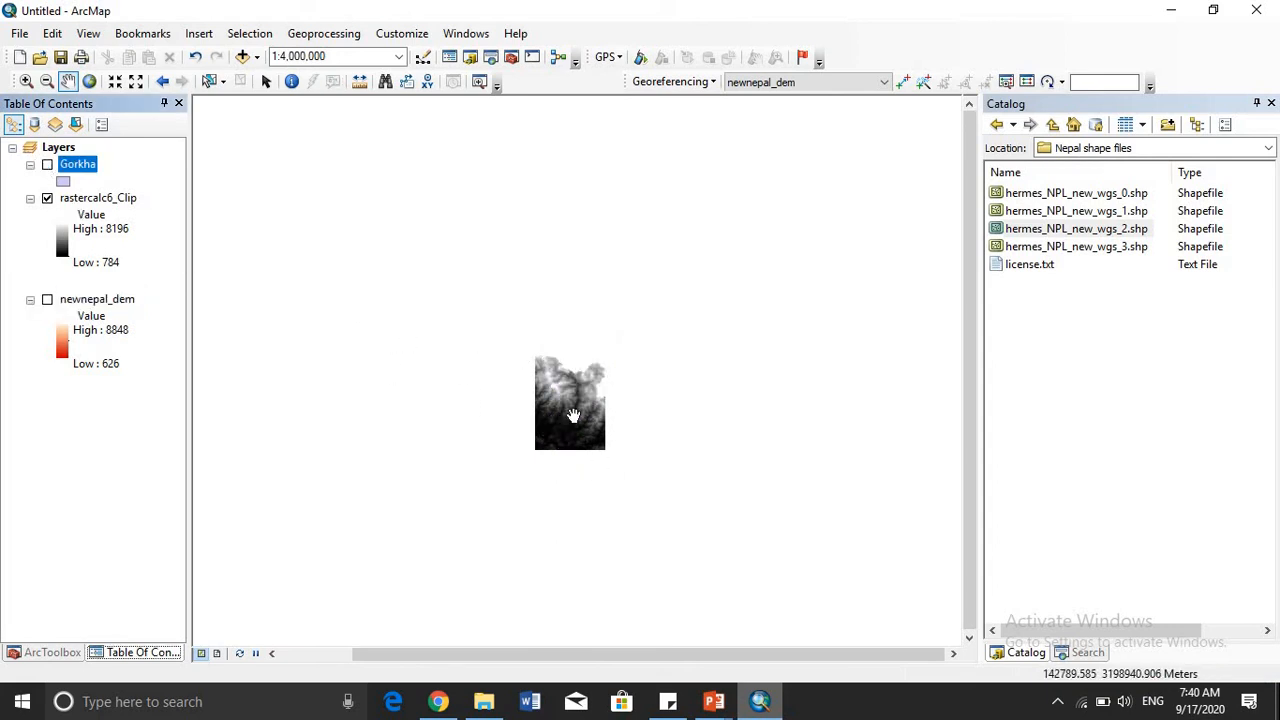
{"action": "left_click_drag", "start_coordinate": [574, 415], "coordinate": [576, 371]}
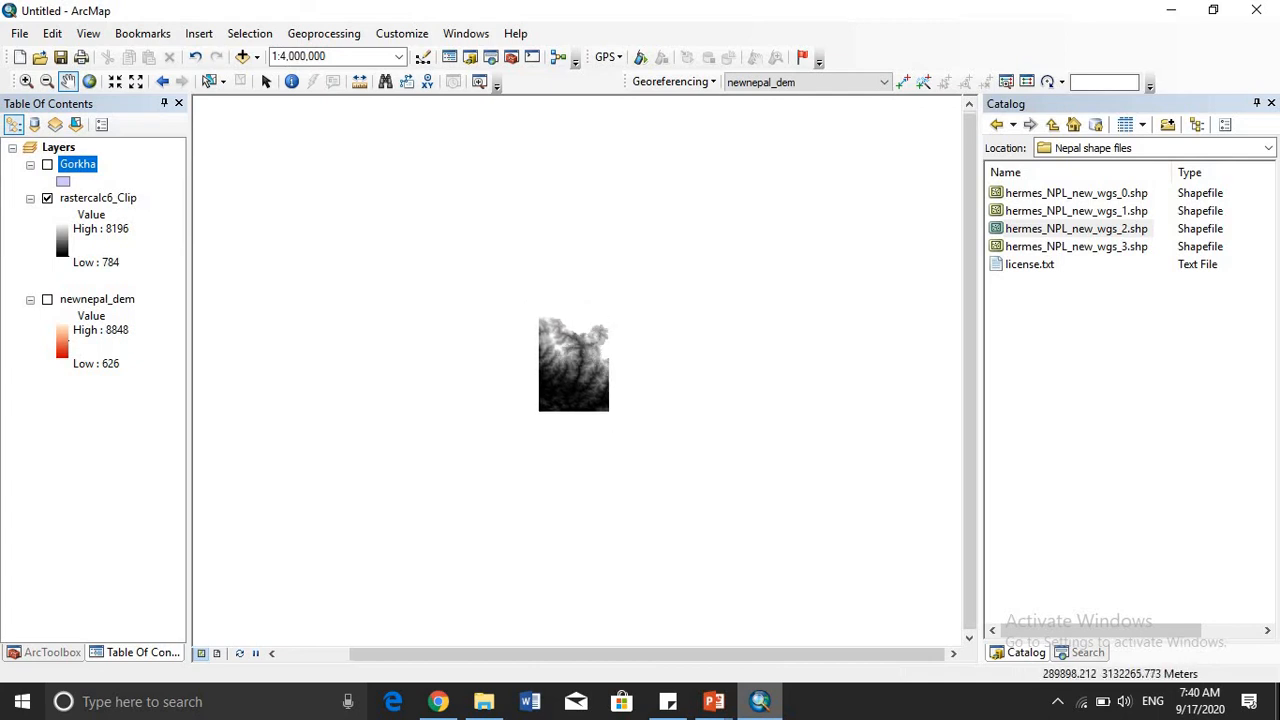
{"action": "scroll", "coordinate": [564, 414], "scroll_direction": "down", "scroll_amount": 5}
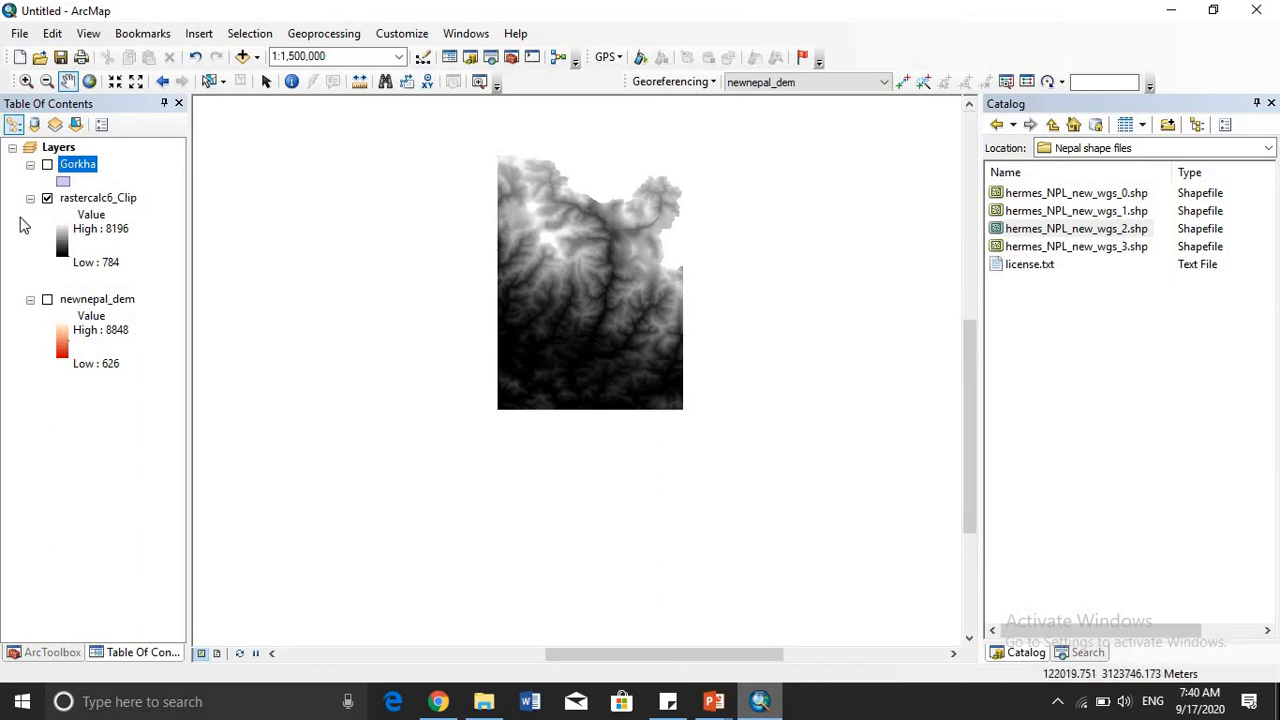
- Set up another raster Clip with newnepal_dem as the input raster and Gorkha as the output extent
{"action": "left_click", "coordinate": [52, 652]}
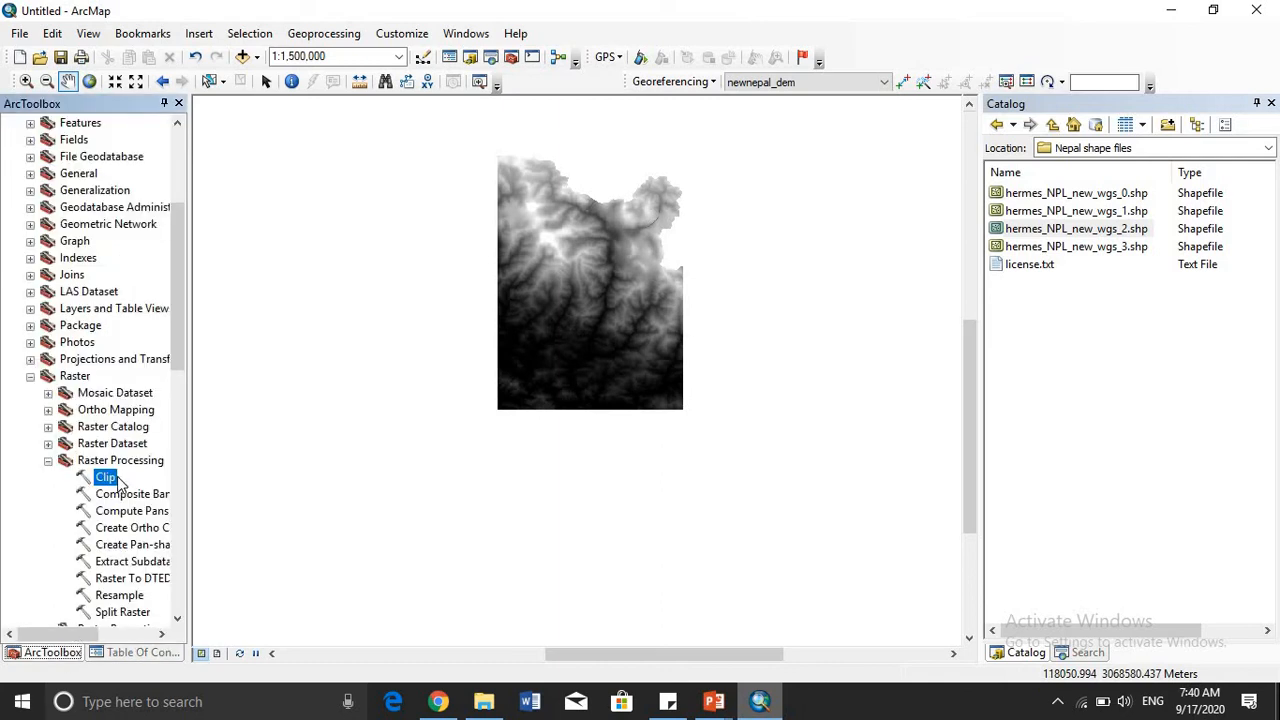
{"action": "double_click", "coordinate": [105, 477]}
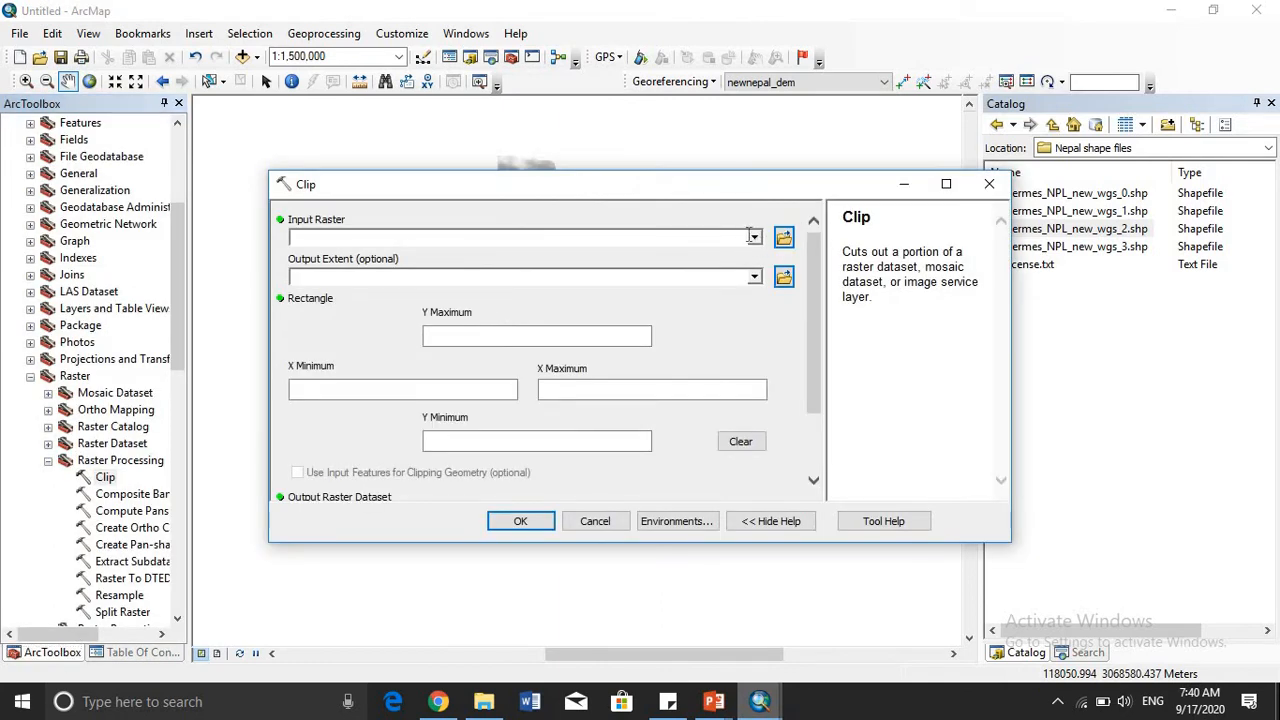
{"action": "left_click", "coordinate": [754, 240]}
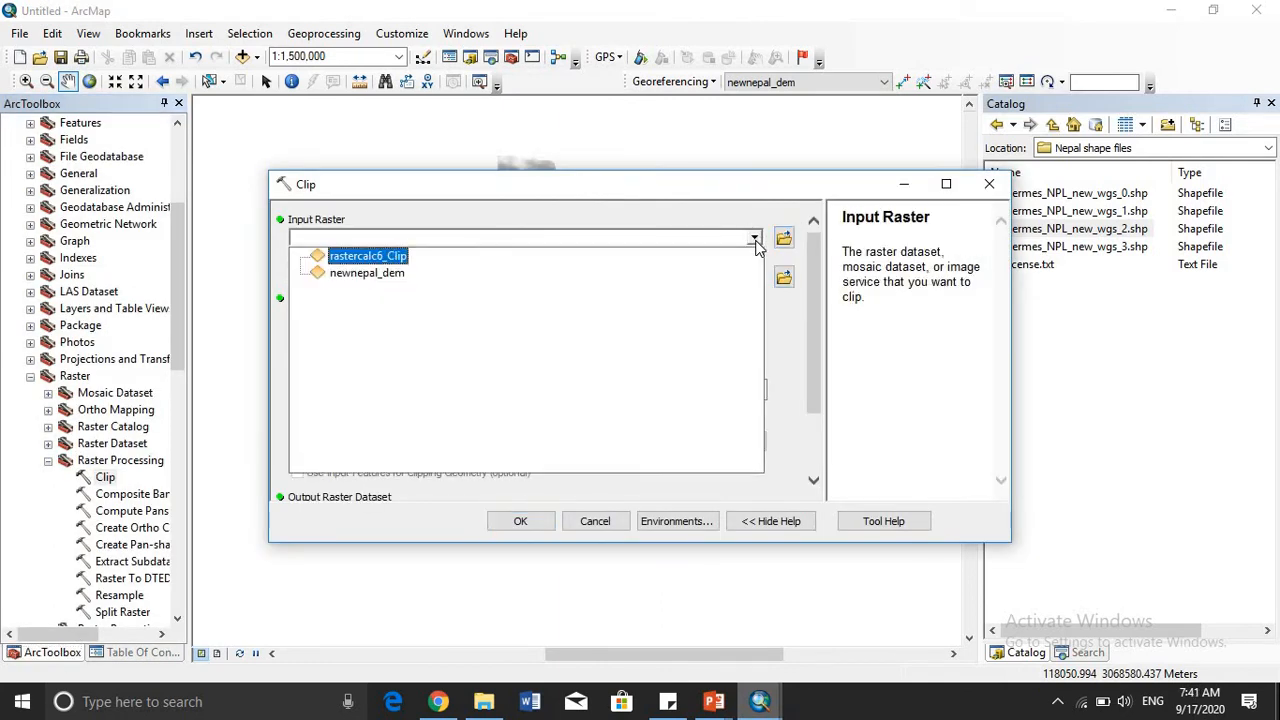
{"action": "left_click", "coordinate": [370, 274]}
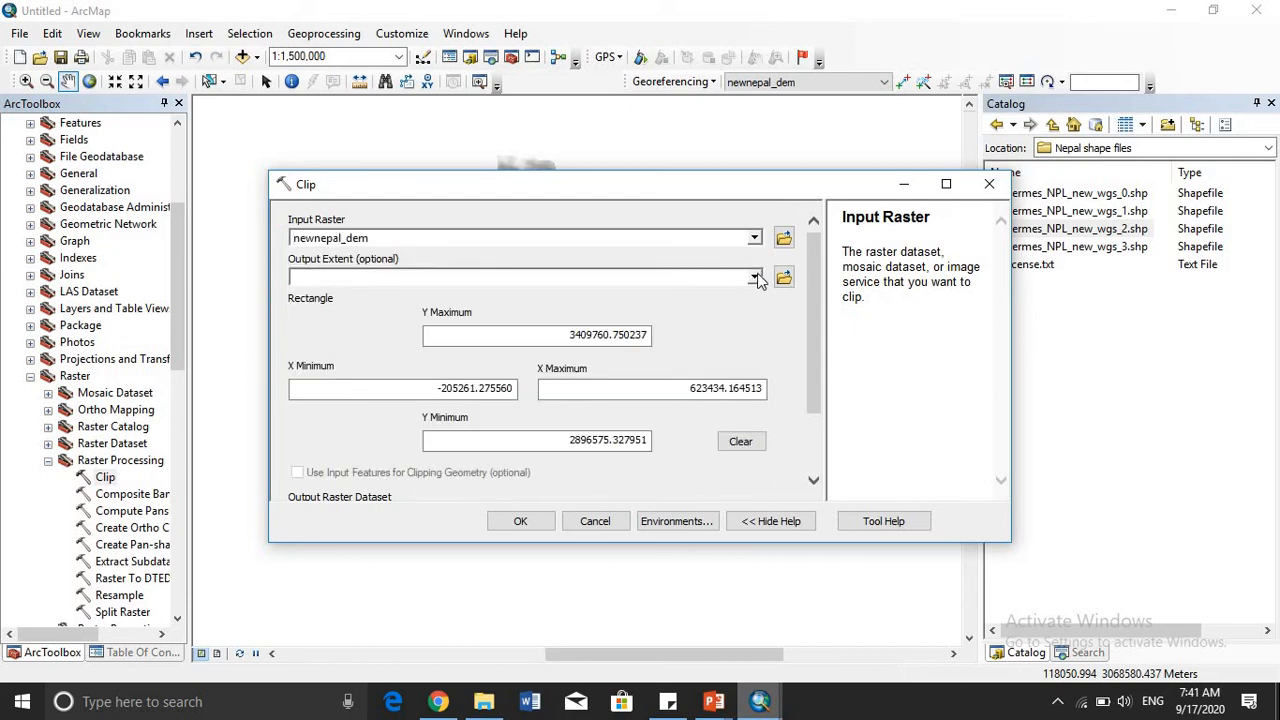
{"action": "left_click", "coordinate": [755, 277]}
{"action": "left_click", "coordinate": [755, 277]}
{"action": "left_click", "coordinate": [755, 277]}
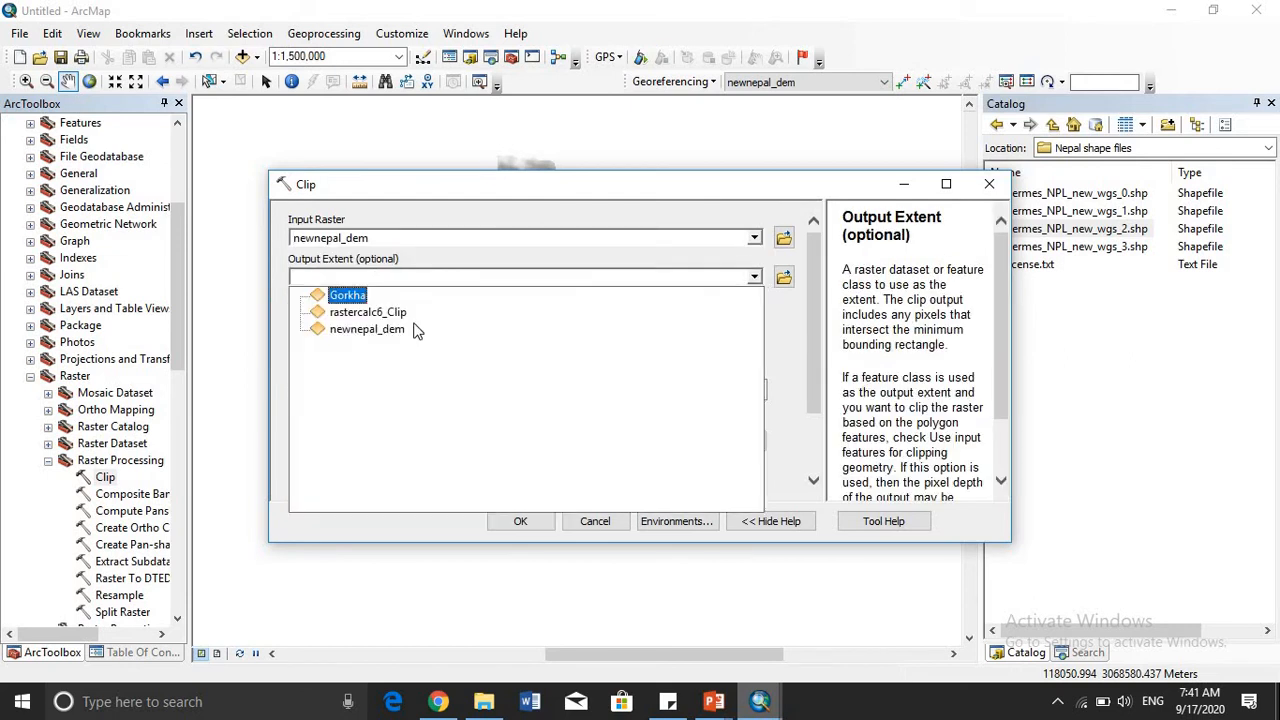
{"action": "left_click", "coordinate": [368, 300]}
- Run the clip with input features used for clipping geometry and the clipping extent maintained
{"action": "scroll", "coordinate": [335, 415], "scroll_direction": "down", "scroll_amount": 3}
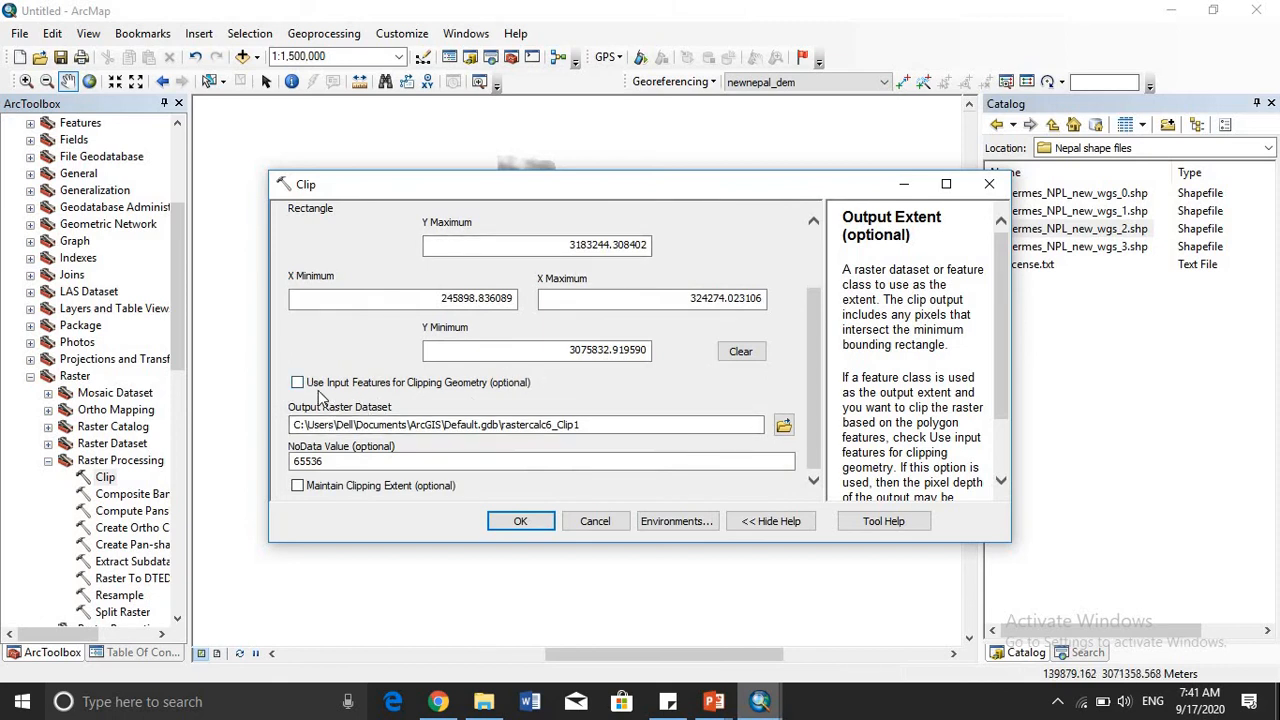
{"action": "left_click", "coordinate": [297, 384]}
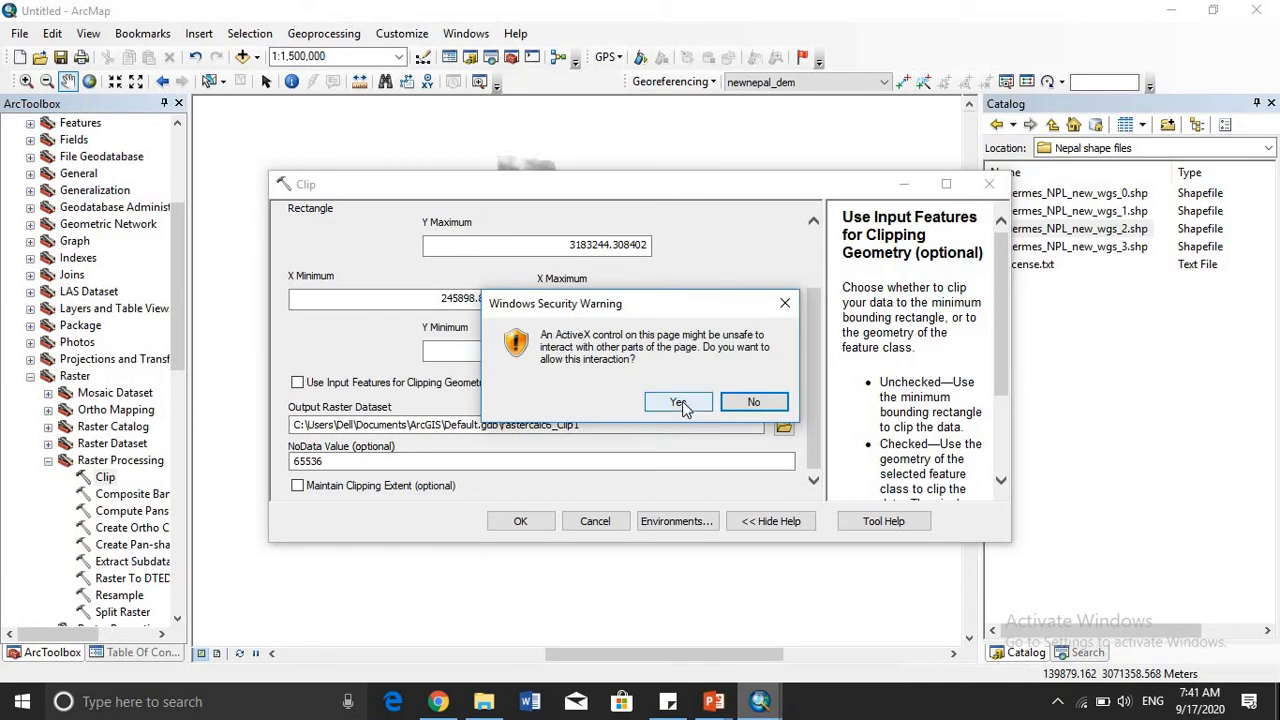
{"action": "left_click", "coordinate": [679, 402]}
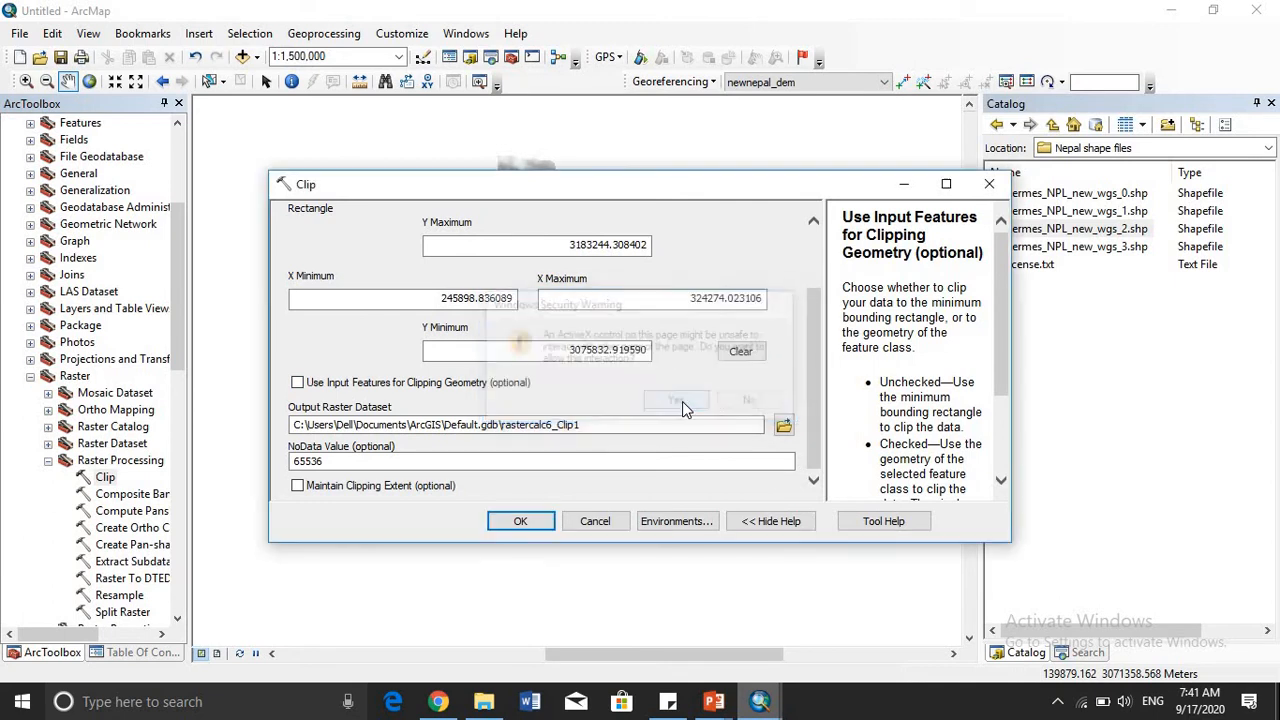
{"action": "left_click", "coordinate": [297, 384]}
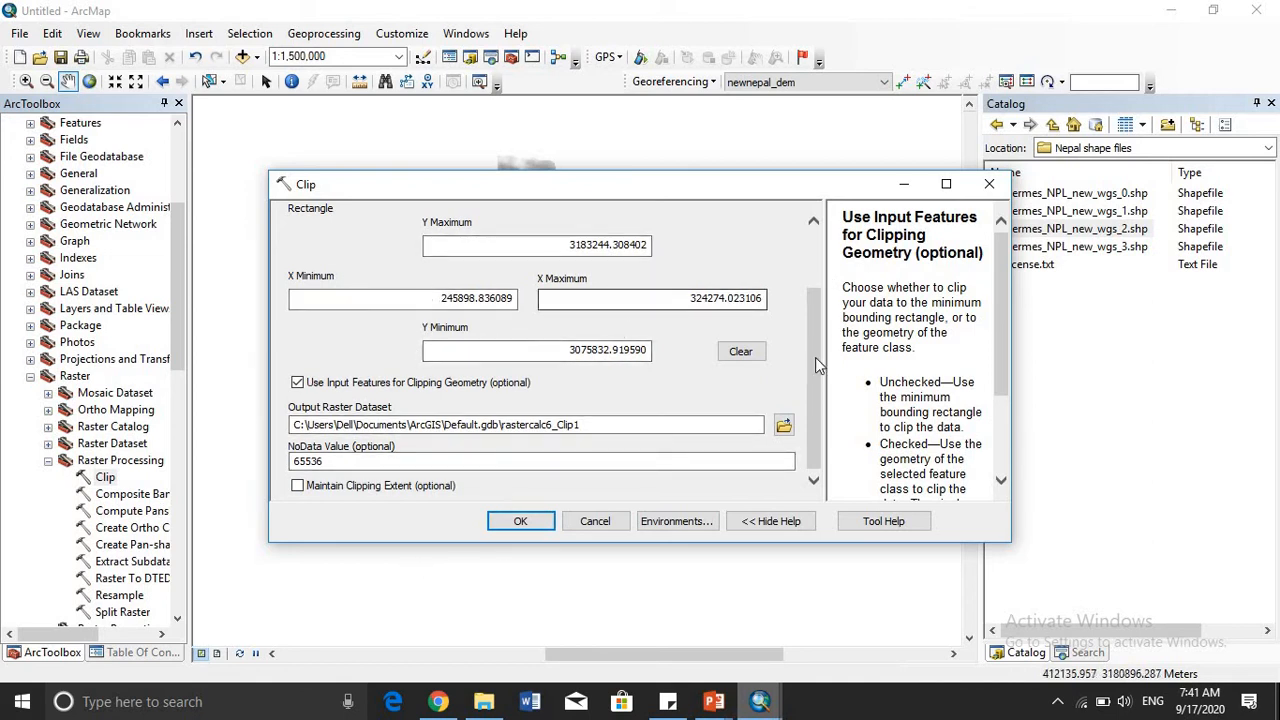
{"action": "left_click", "coordinate": [577, 424]}
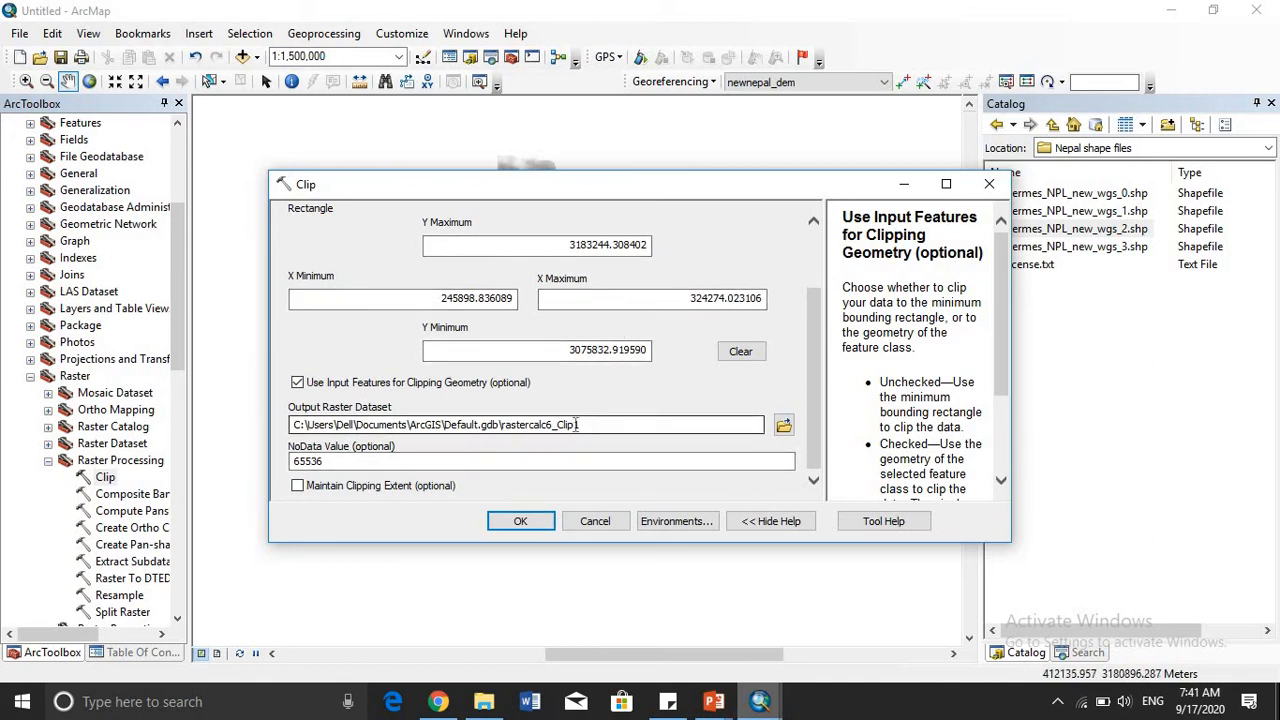
{"action": "left_click", "coordinate": [297, 486]}
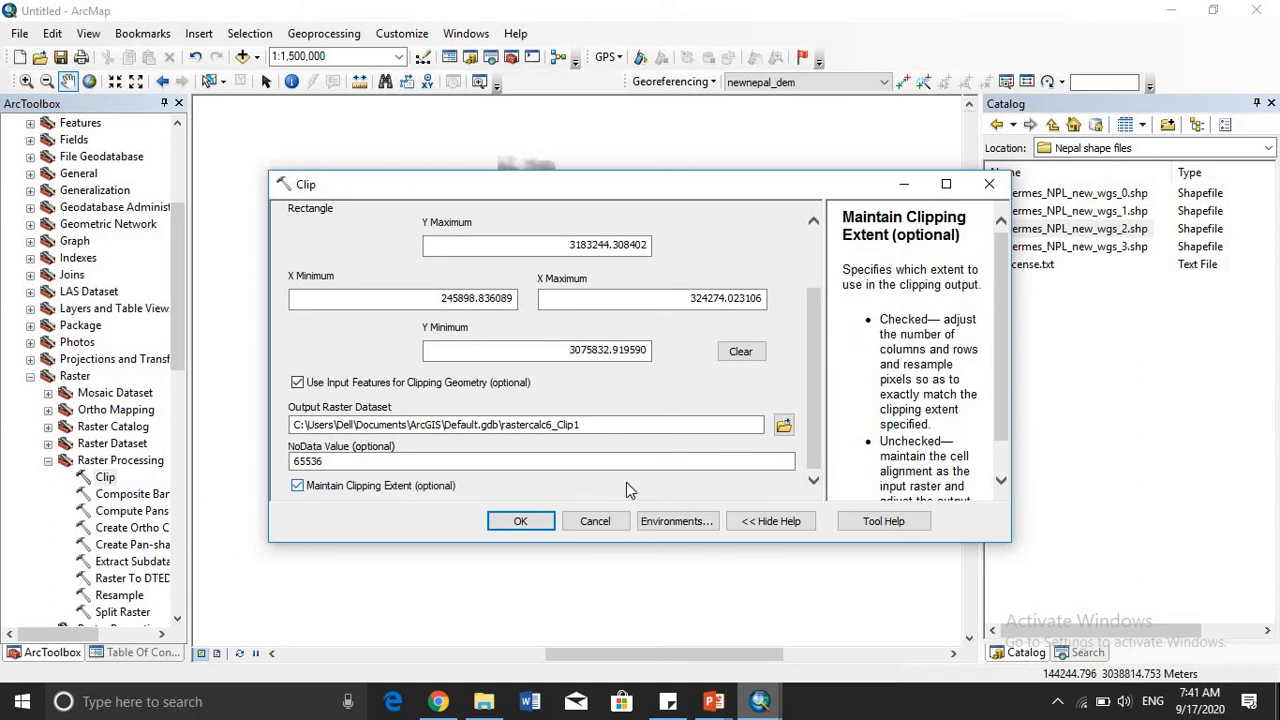
{"action": "left_click", "coordinate": [515, 527]}
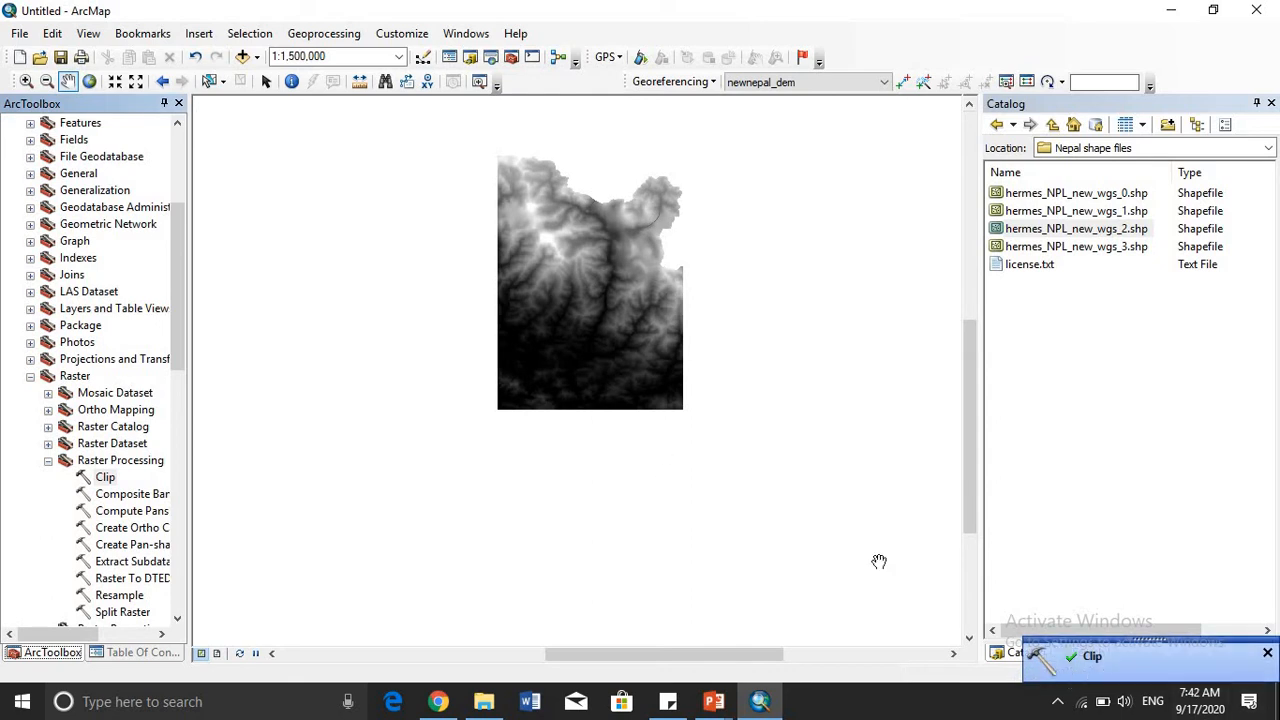
- Check the layer list and the current session's geoprocessing results for the new clip
{"action": "left_click", "coordinate": [167, 655]}
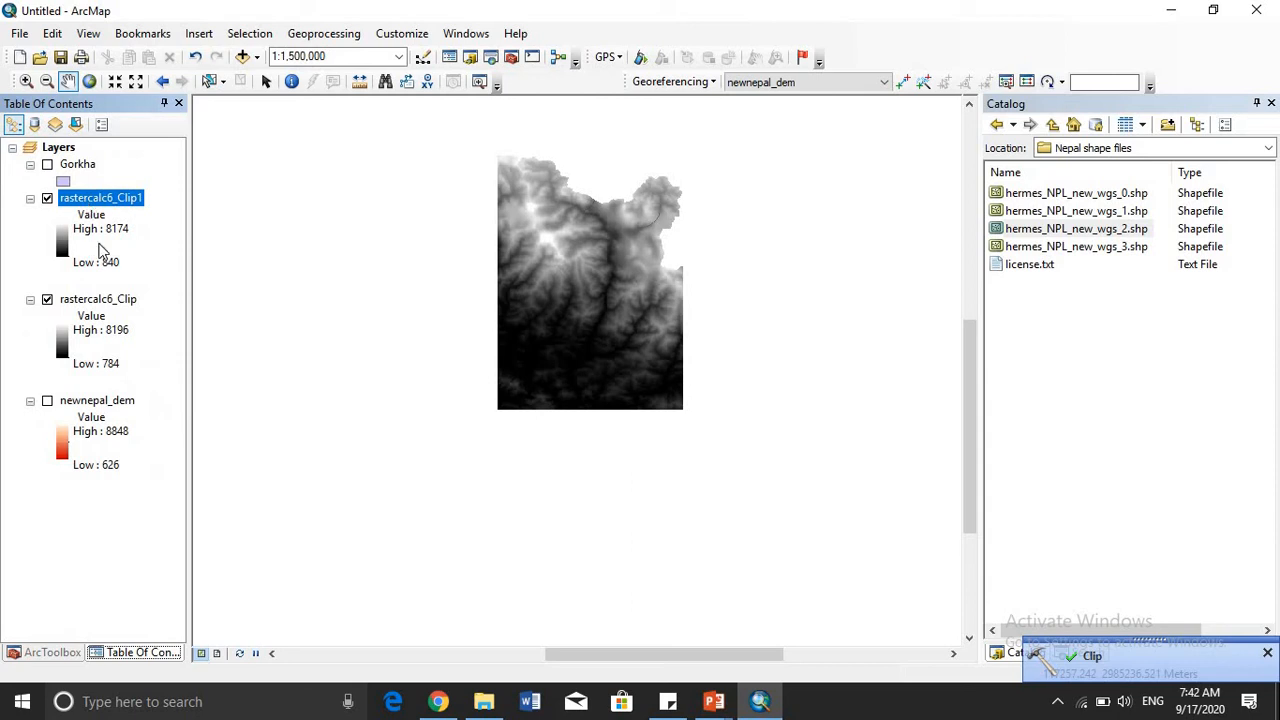
{"action": "left_click", "coordinate": [323, 33]}
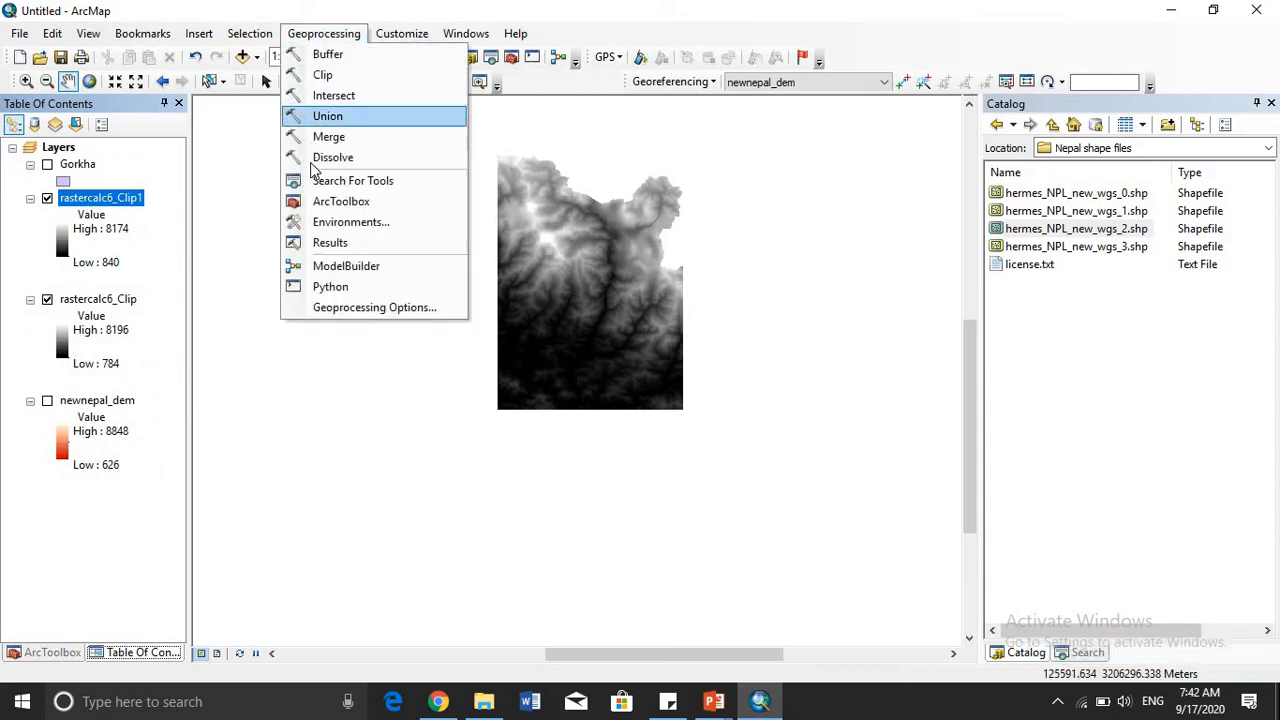
{"action": "left_click", "coordinate": [305, 243]}
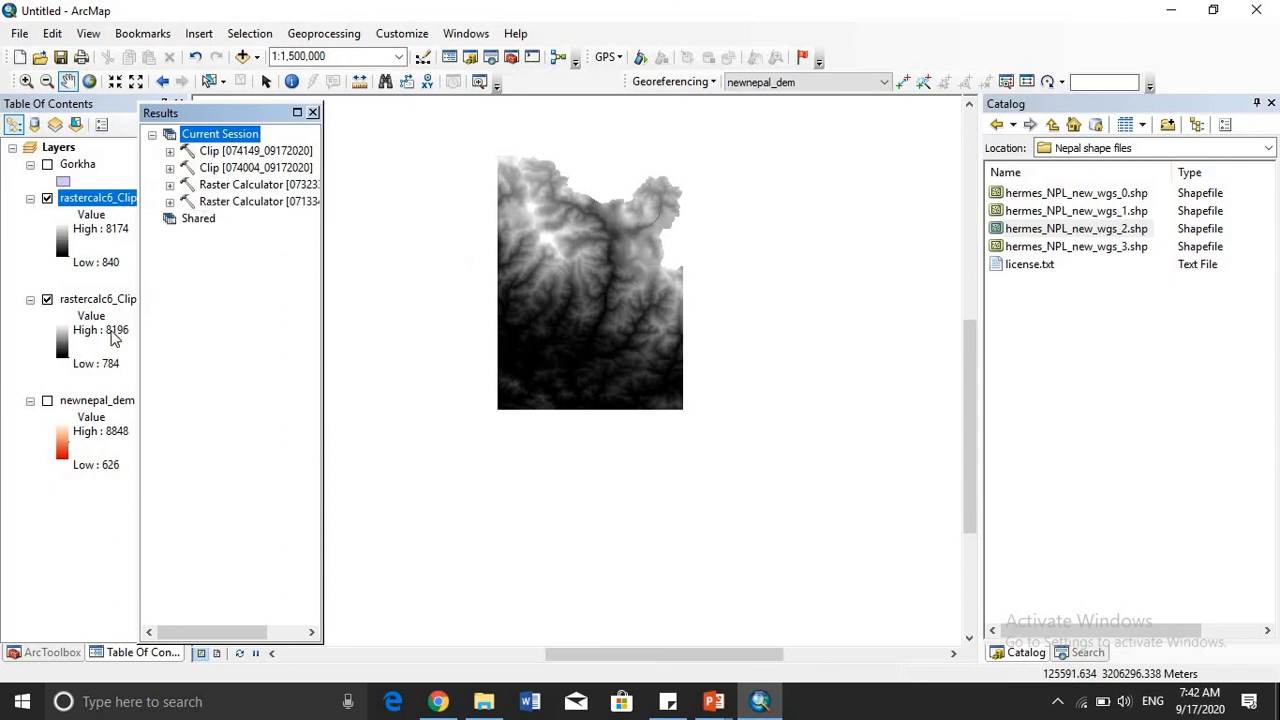
{"action": "left_click", "coordinate": [313, 112]}
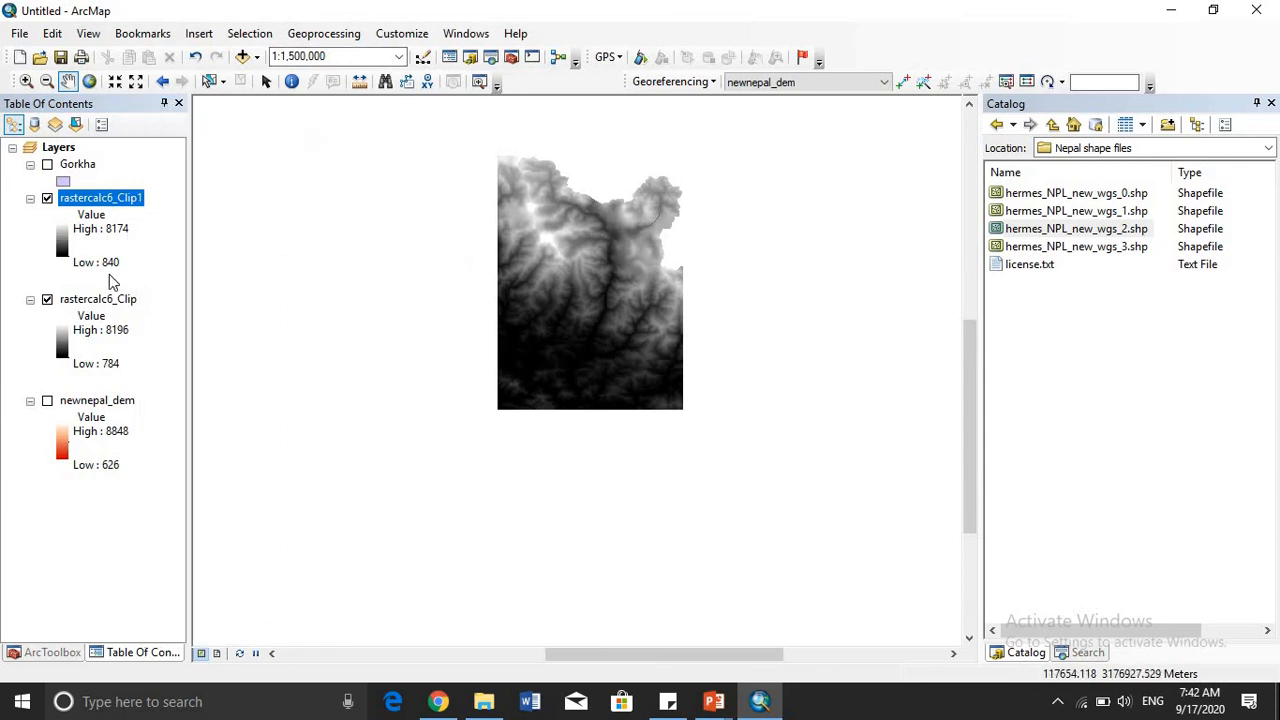
- Remove the rastercalc6_Clip layer so that only the polygon-based clip is displayed on the map
{"action": "right_click", "coordinate": [90, 302]}
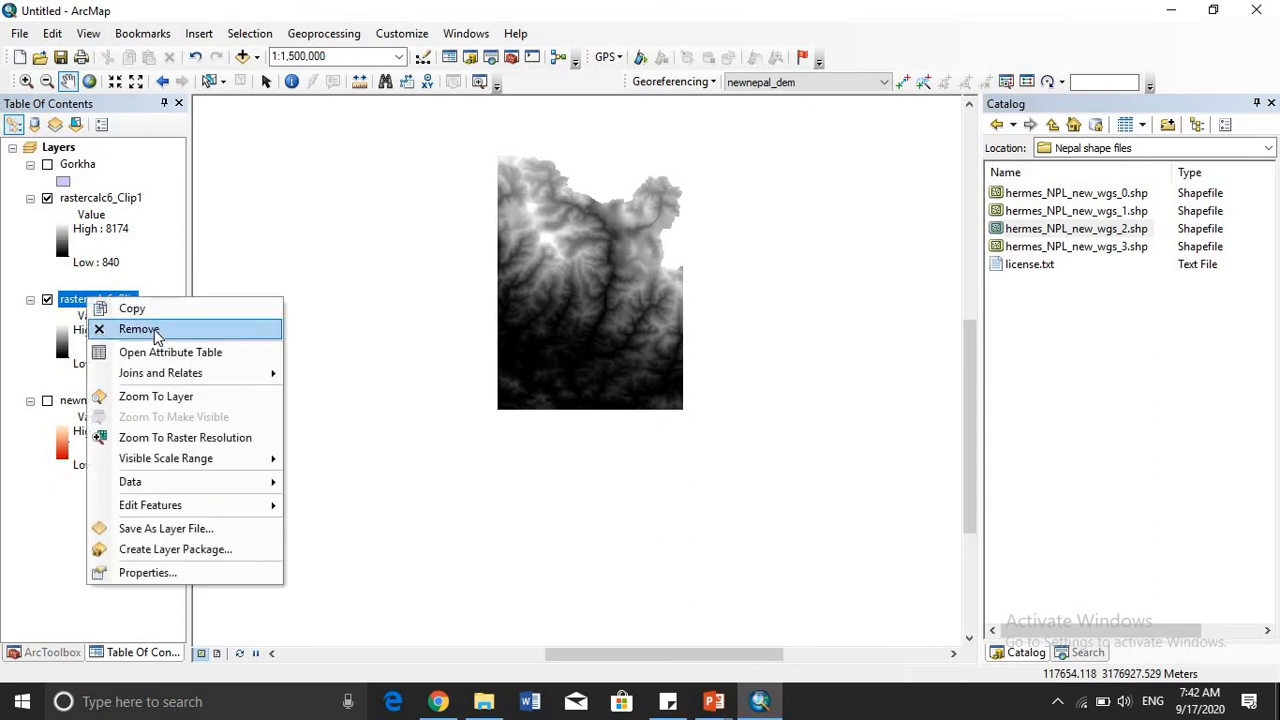
{"action": "left_click", "coordinate": [152, 330]}
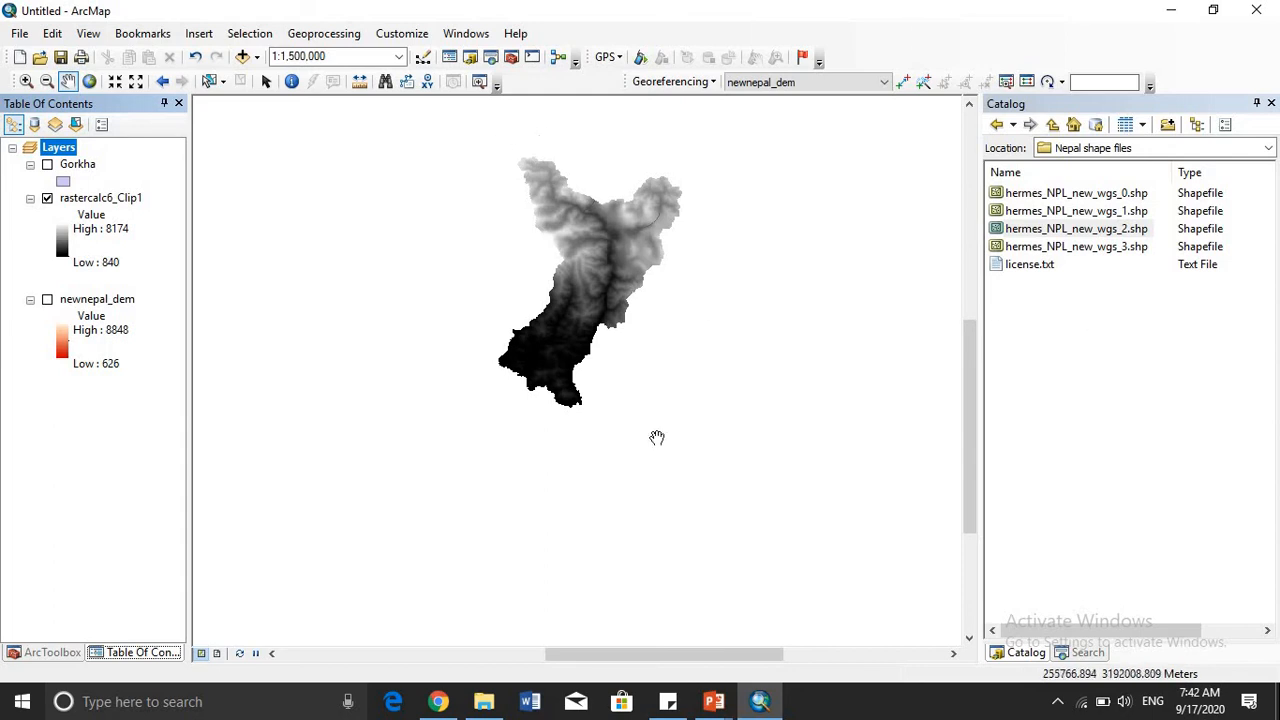
{"action": "scroll", "coordinate": [600, 270], "scroll_direction": "up", "scroll_amount": 2}
{"action": "scroll", "coordinate": [602, 269], "scroll_direction": "up", "scroll_amount": 1}
{"action": "scroll", "coordinate": [602, 269], "scroll_direction": "down", "scroll_amount": 3}
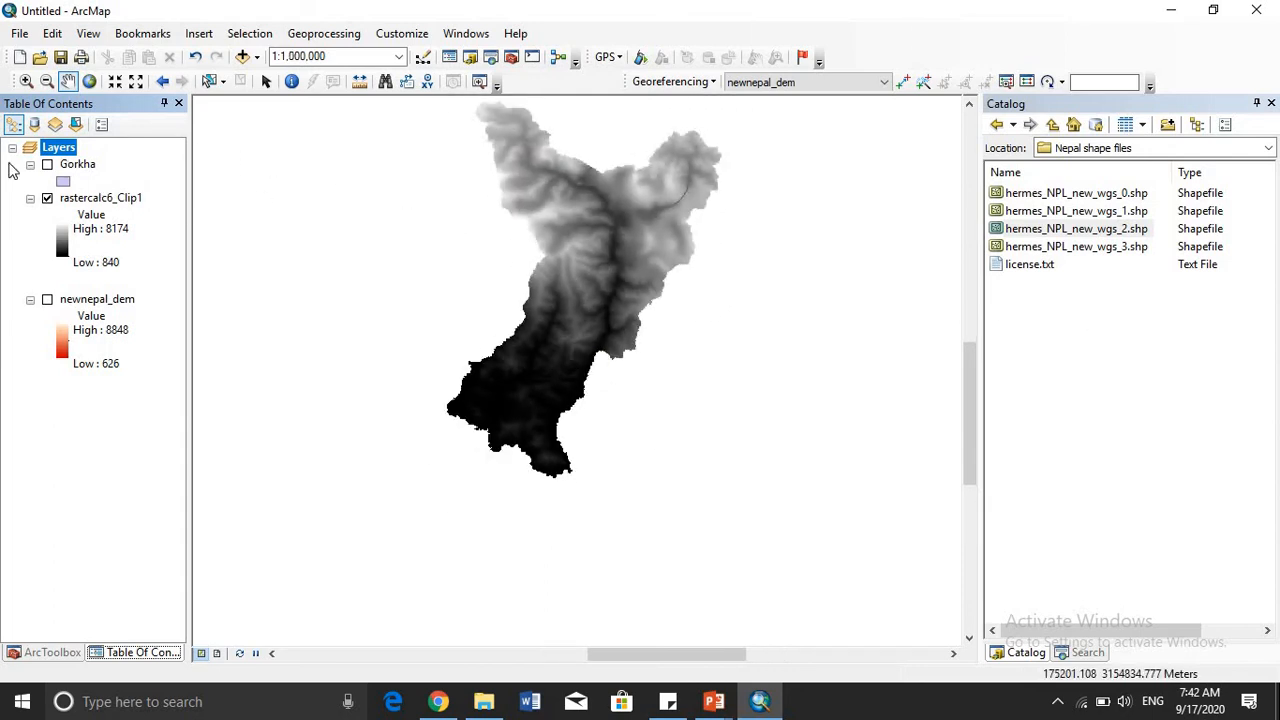
- Briefly show the Gorkha layer over rastercalc6_Clip1 to compare the district boundary with the clipped raster's outline
{"action": "left_click", "coordinate": [47, 166]}
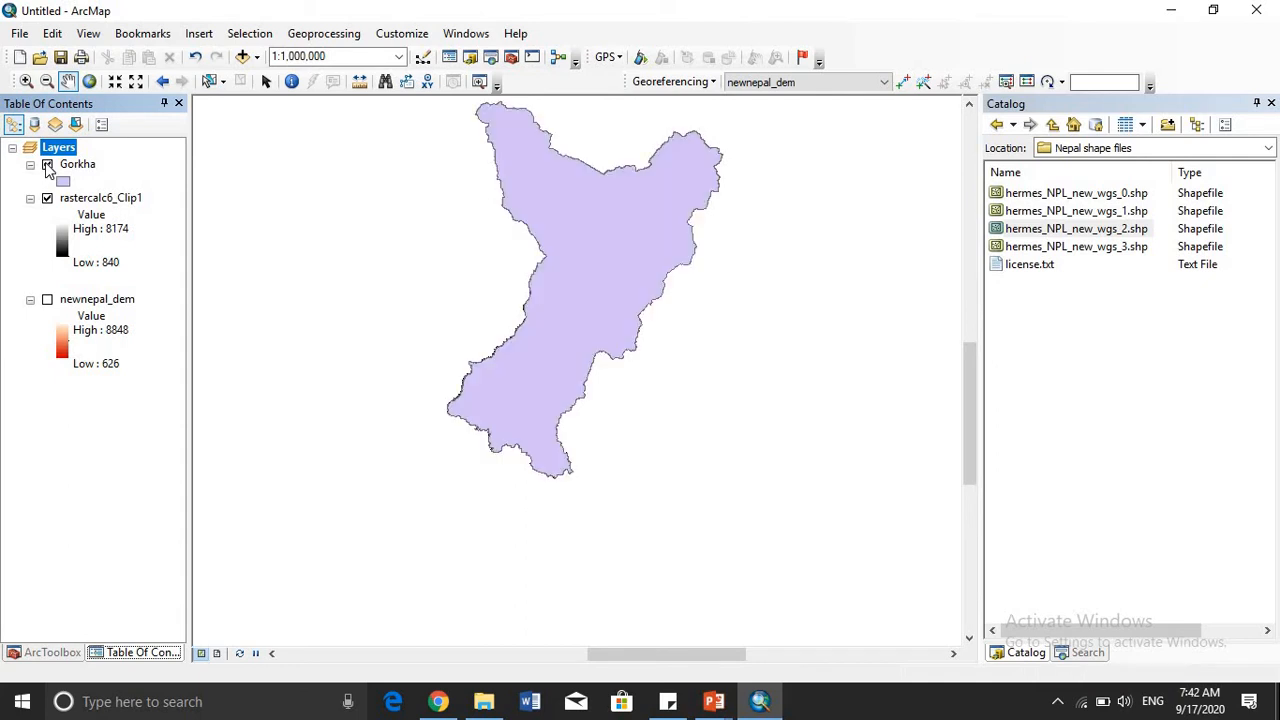
{"action": "left_click", "coordinate": [47, 165]}
{"action": "left_click_drag", "start_coordinate": [629, 251], "coordinate": [661, 358]}
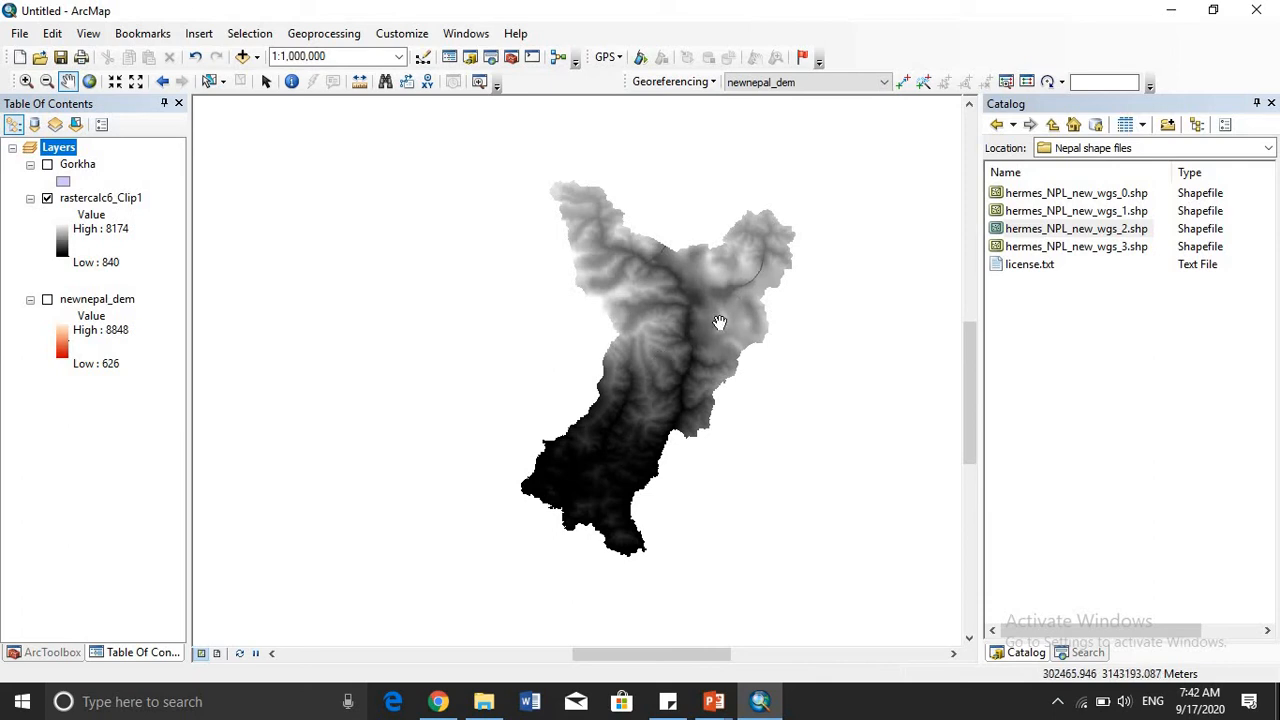
- Examine the individual pixels of rastercalc6_Clip1 at close range, down to a scale of 1:1,250
{"action": "scroll", "coordinate": [703, 343], "scroll_direction": "down", "scroll_amount": 4}
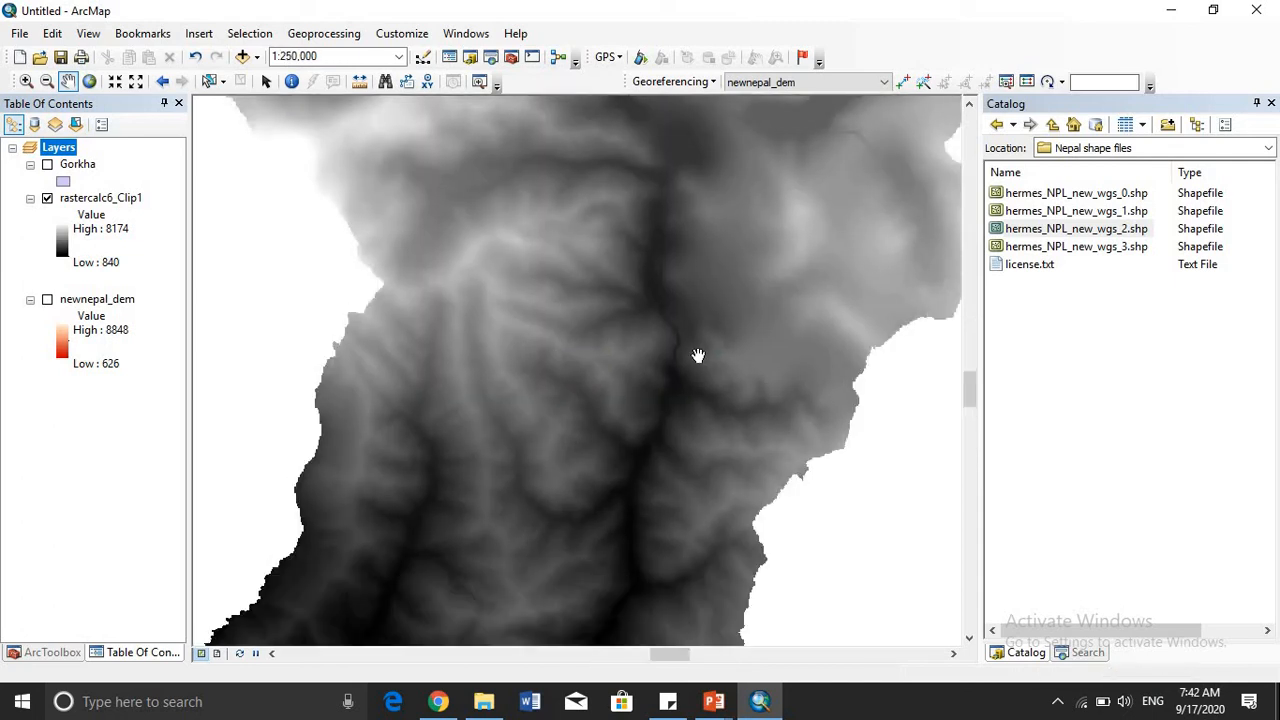
{"action": "scroll", "coordinate": [695, 357], "scroll_direction": "down", "scroll_amount": 3}
{"action": "scroll", "coordinate": [694, 358], "scroll_direction": "down", "scroll_amount": 3}
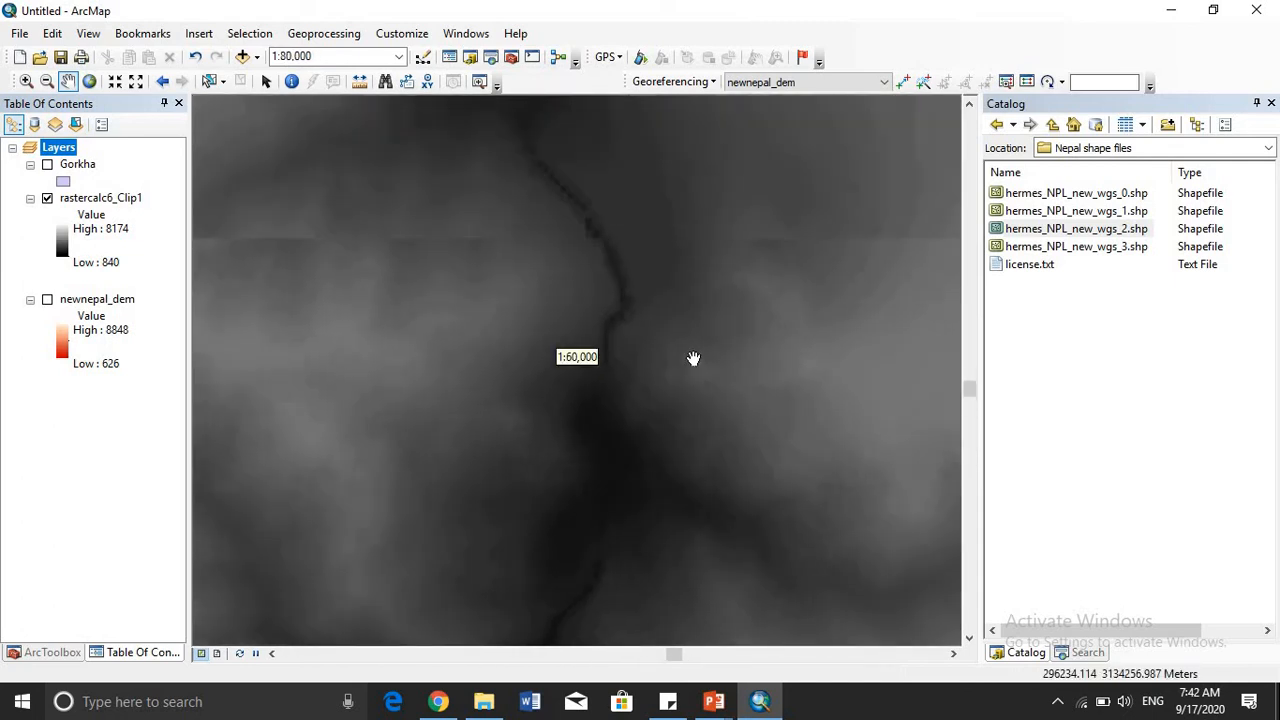
{"action": "scroll", "coordinate": [694, 358], "scroll_direction": "down", "scroll_amount": 1}
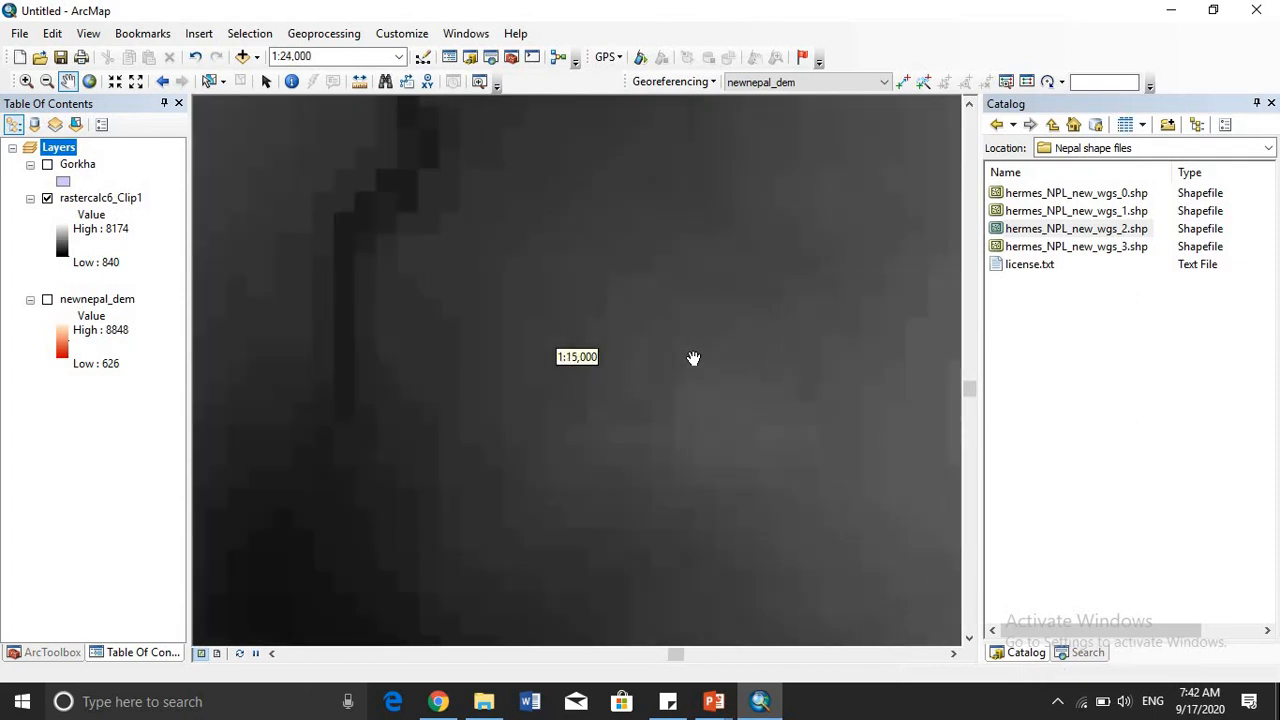
{"action": "scroll", "coordinate": [694, 358], "scroll_direction": "down", "scroll_amount": 1}
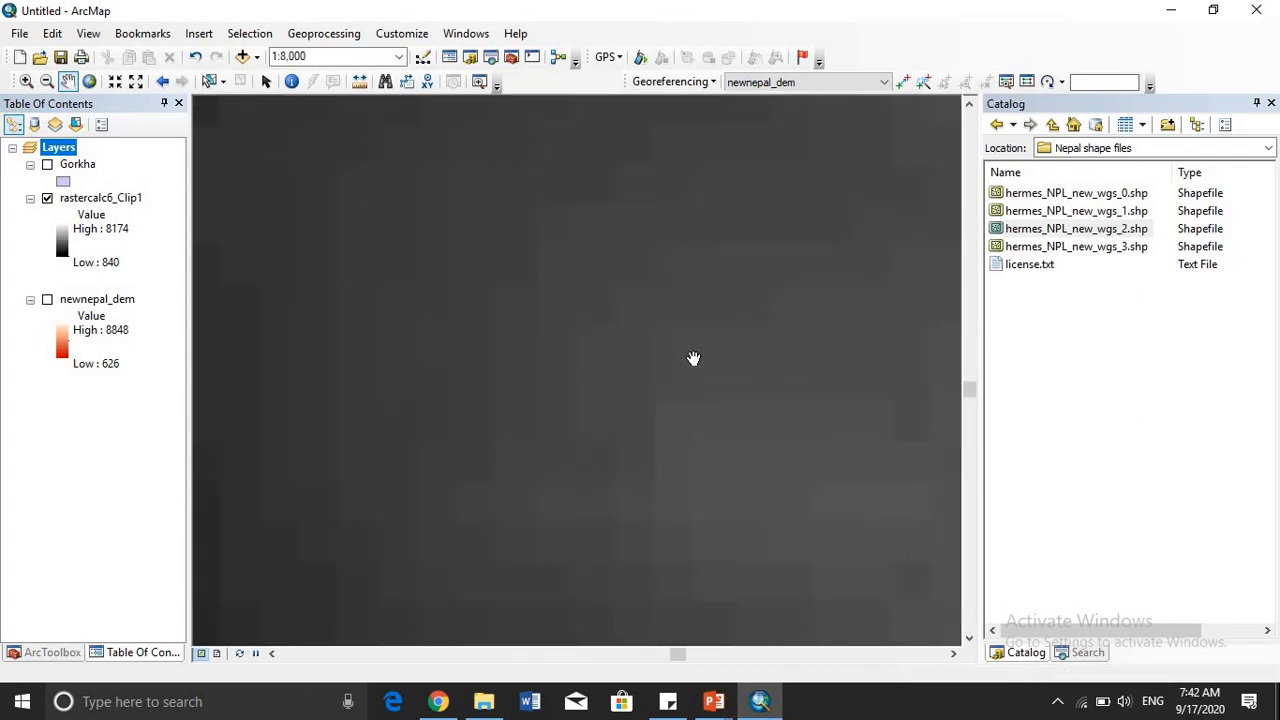
{"action": "scroll", "coordinate": [692, 357], "scroll_direction": "down", "scroll_amount": 1}
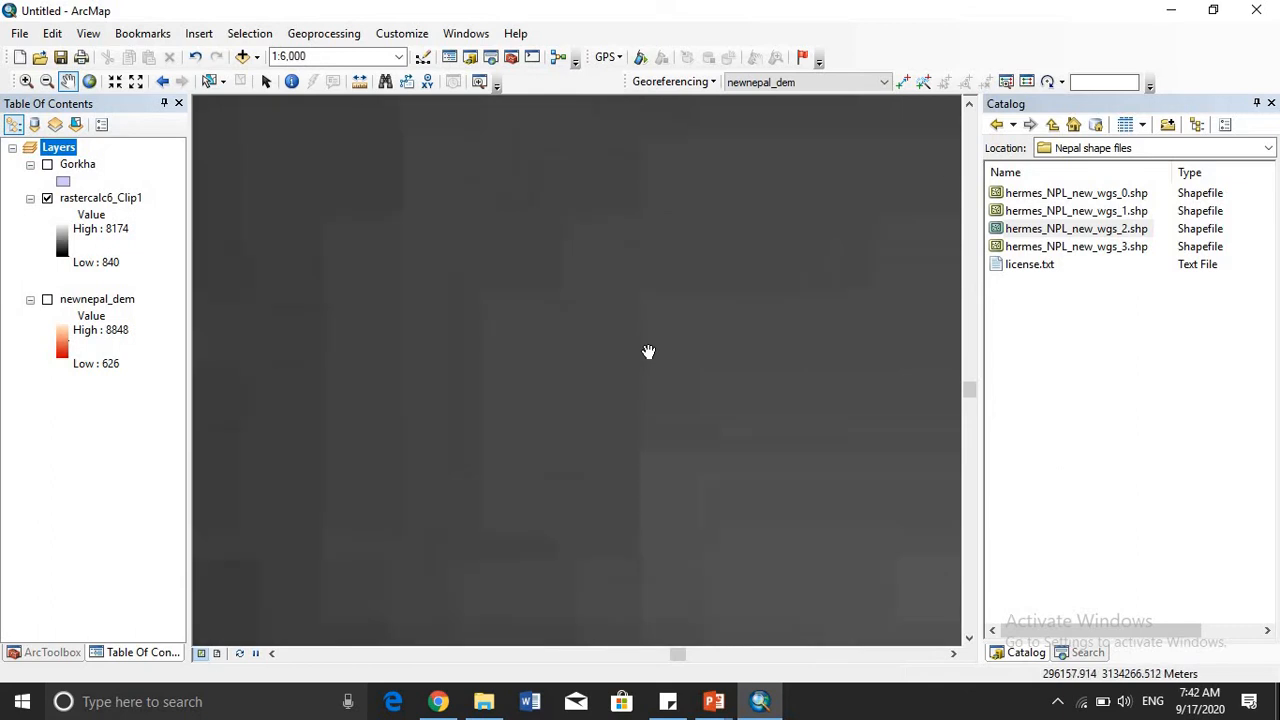
{"action": "scroll", "coordinate": [646, 352], "scroll_direction": "down", "scroll_amount": 1}
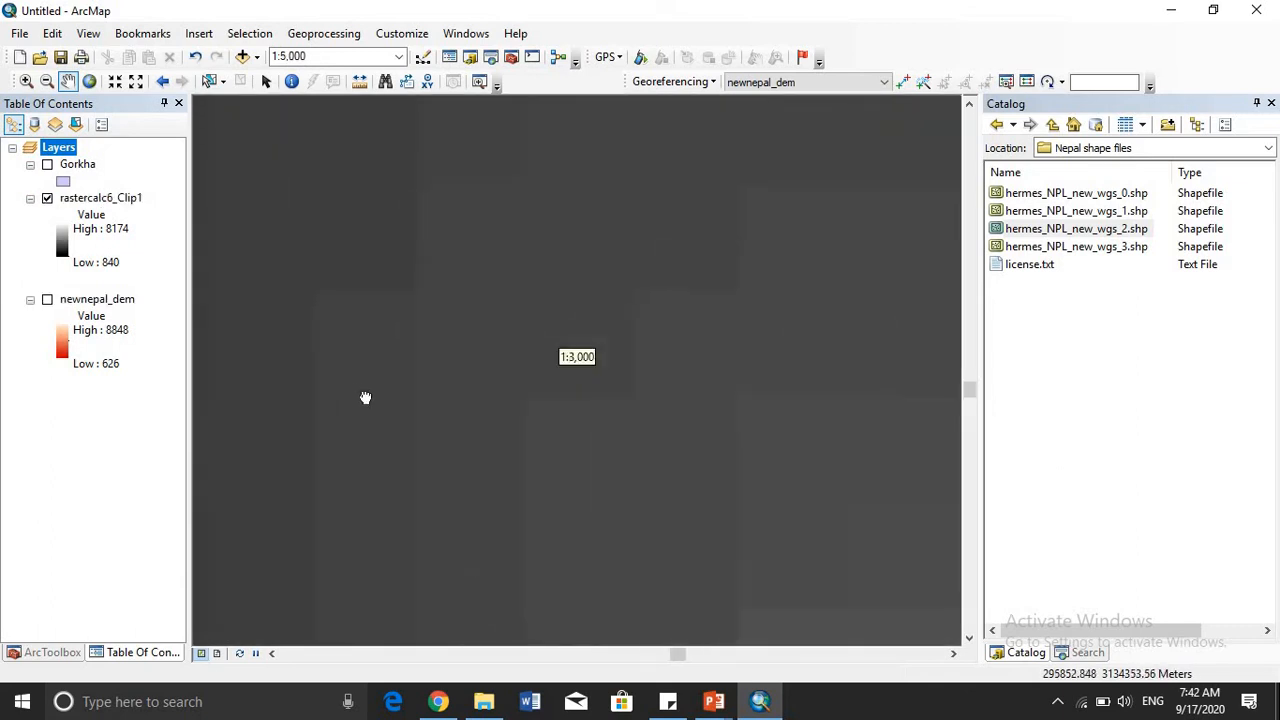
{"action": "left_click_drag", "start_coordinate": [365, 398], "coordinate": [543, 480]}
{"action": "scroll", "coordinate": [422, 362], "scroll_direction": "down", "scroll_amount": 1}
{"action": "left_click_drag", "start_coordinate": [420, 355], "coordinate": [517, 414]}
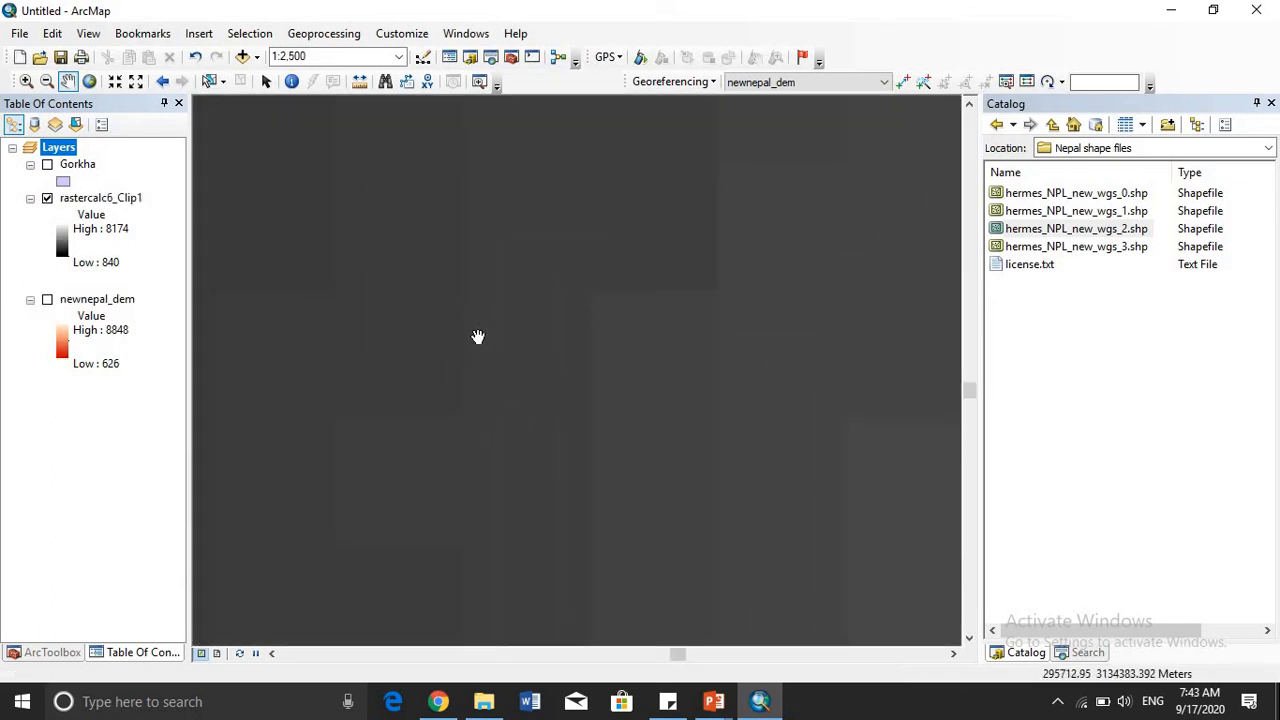
{"action": "scroll", "coordinate": [554, 391], "scroll_direction": "down", "scroll_amount": 1}
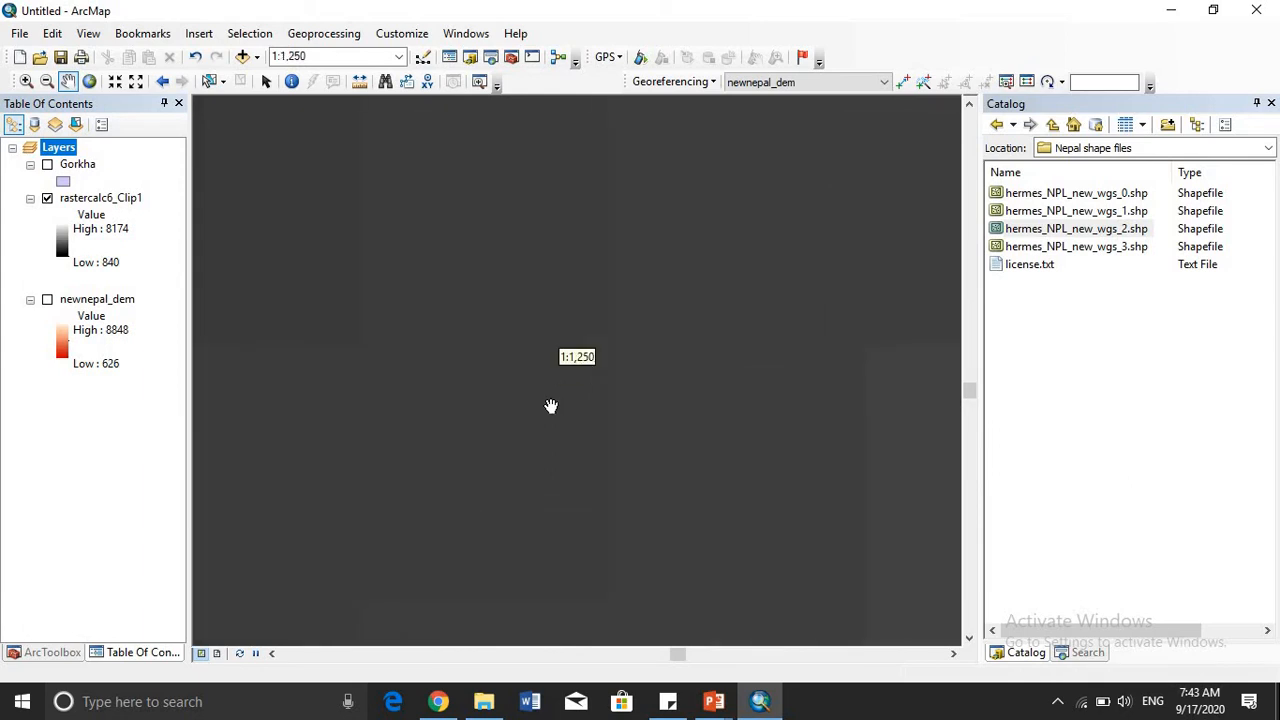
{"action": "scroll", "coordinate": [551, 406], "scroll_direction": "up", "scroll_amount": 1}
{"action": "scroll", "coordinate": [548, 416], "scroll_direction": "up", "scroll_amount": 1}
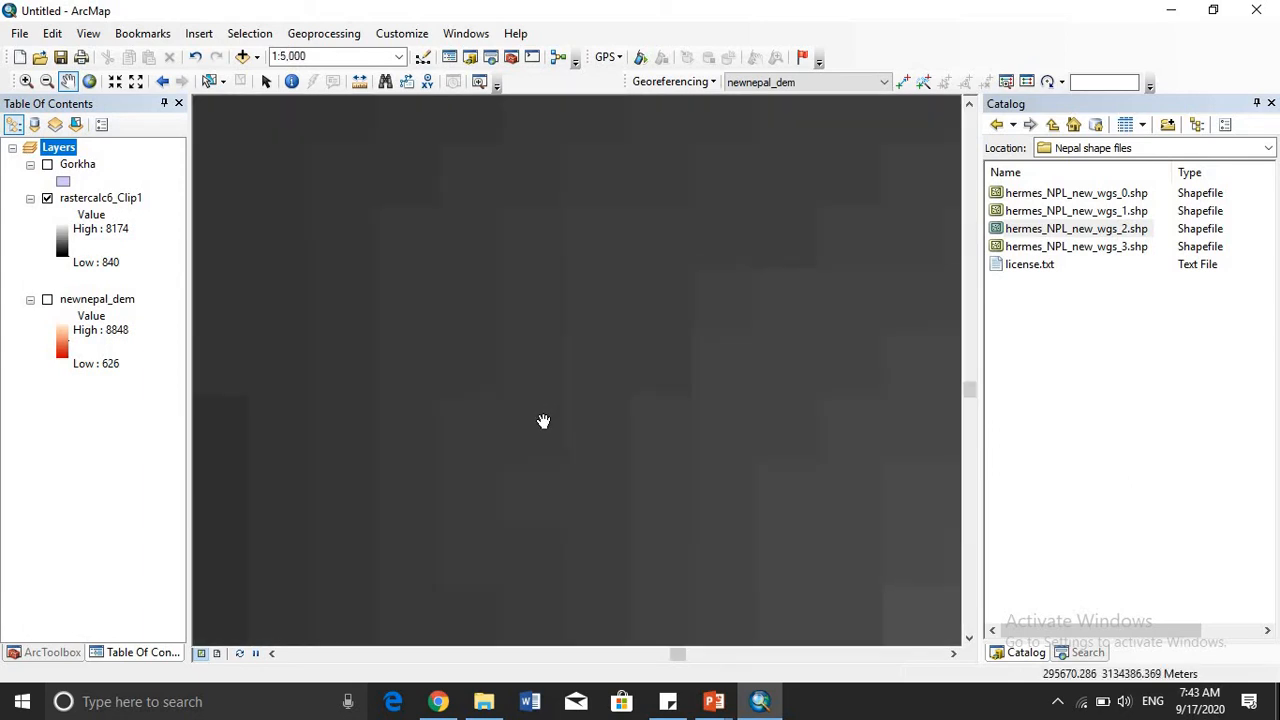
{"action": "scroll", "coordinate": [543, 421], "scroll_direction": "down", "scroll_amount": 1}
{"action": "scroll", "coordinate": [543, 420], "scroll_direction": "up", "scroll_amount": 3}
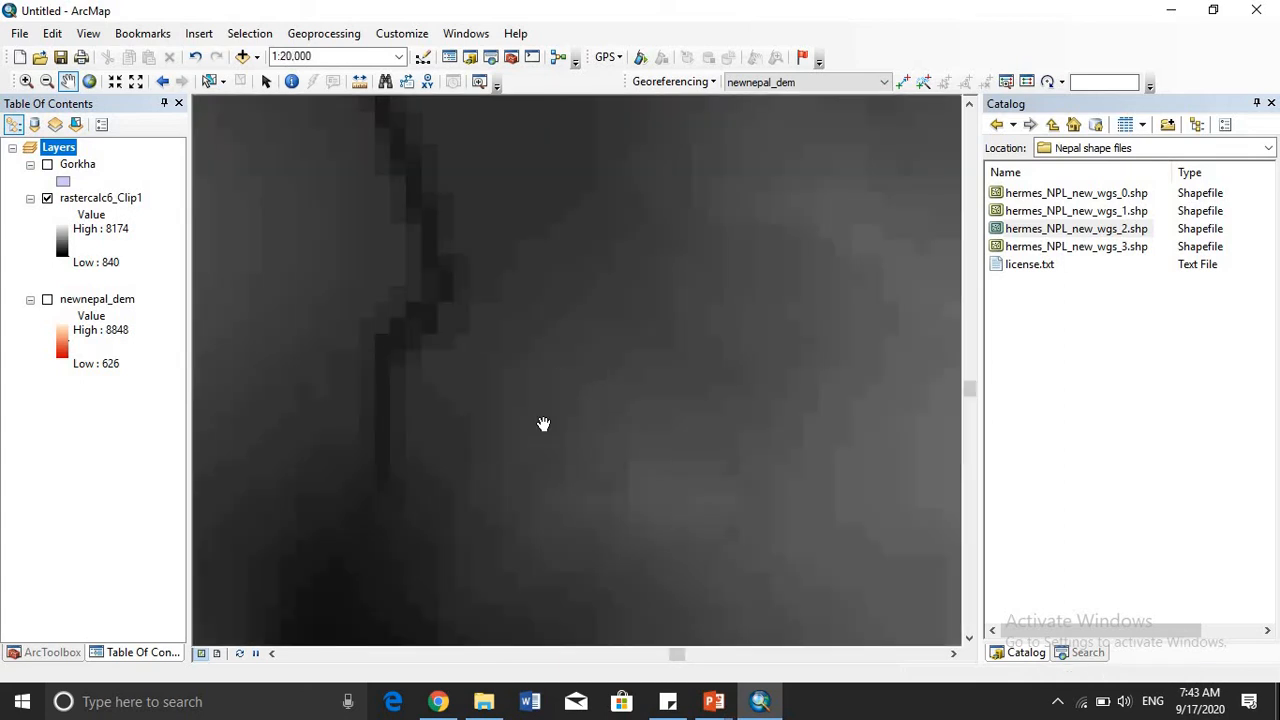
{"action": "scroll", "coordinate": [543, 424], "scroll_direction": "up", "scroll_amount": 1}
{"action": "scroll", "coordinate": [543, 424], "scroll_direction": "up", "scroll_amount": 5}
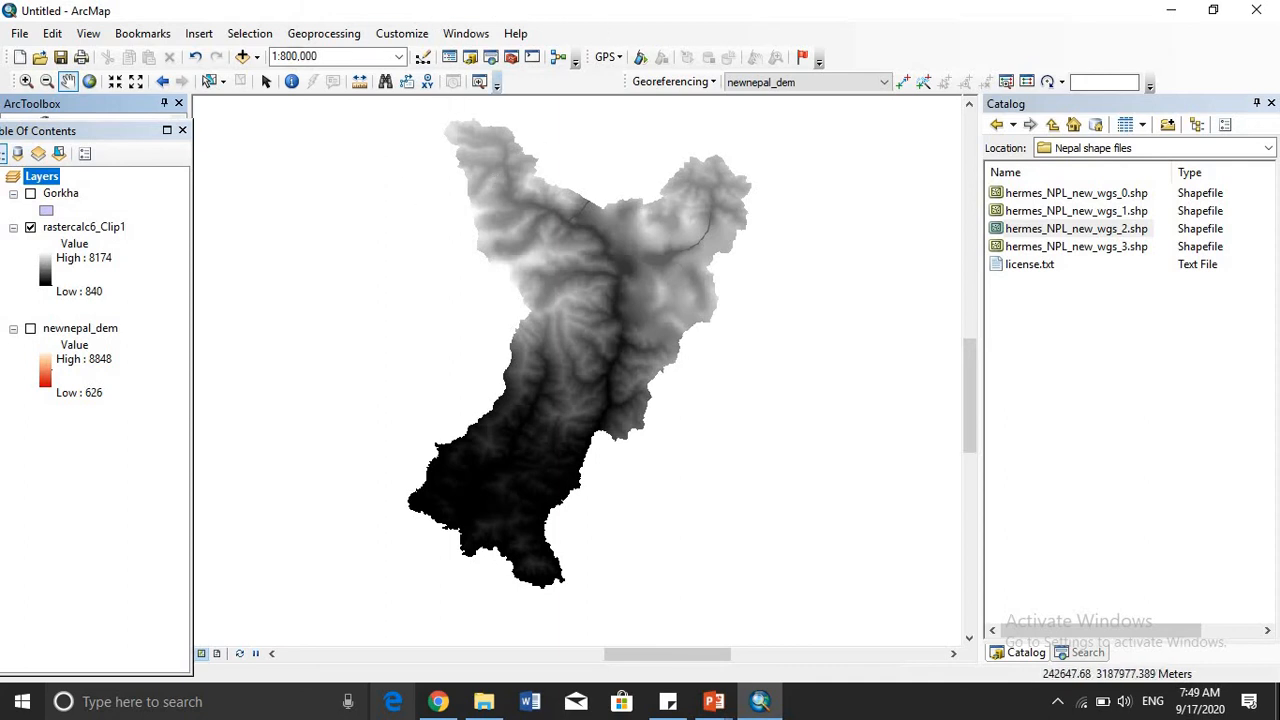
- Set up the Resample tool from Data Management's Raster Processing toolset with rastercalc6_Clip1 as the input raster, allowing the ActiveX interaction
{"action": "left_click", "coordinate": [511, 57]}
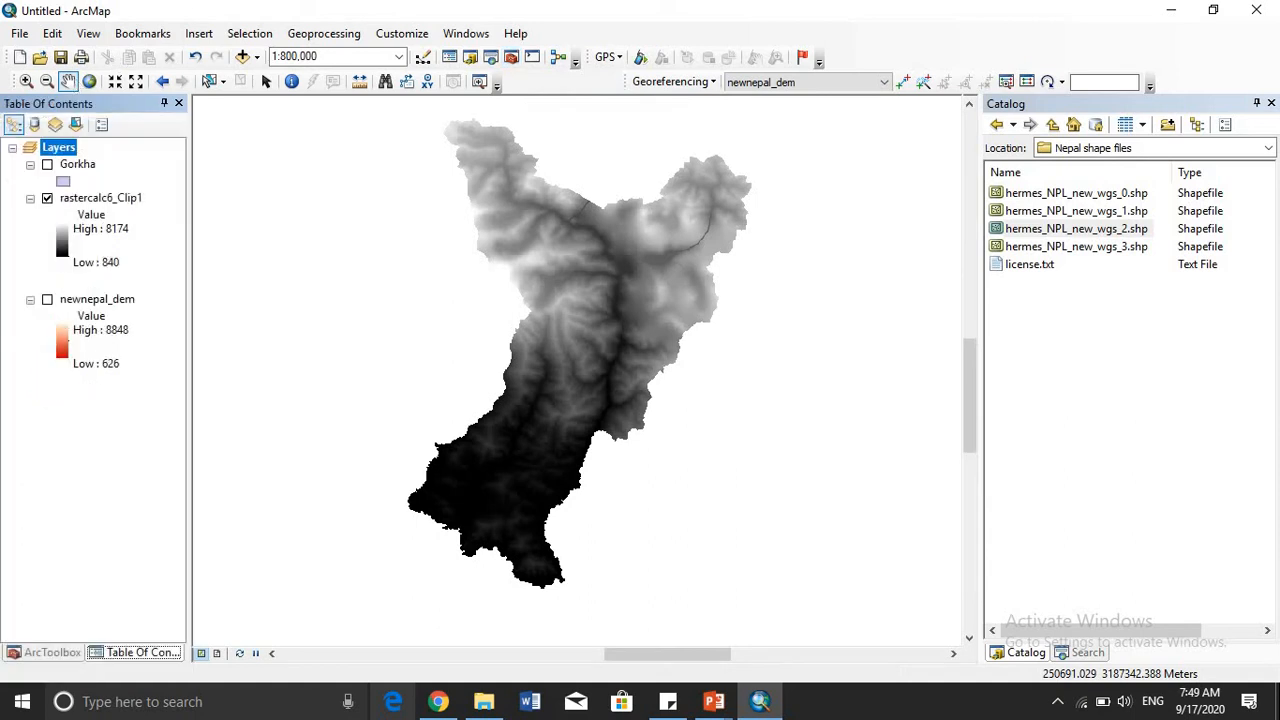
{"action": "left_click", "coordinate": [52, 652]}
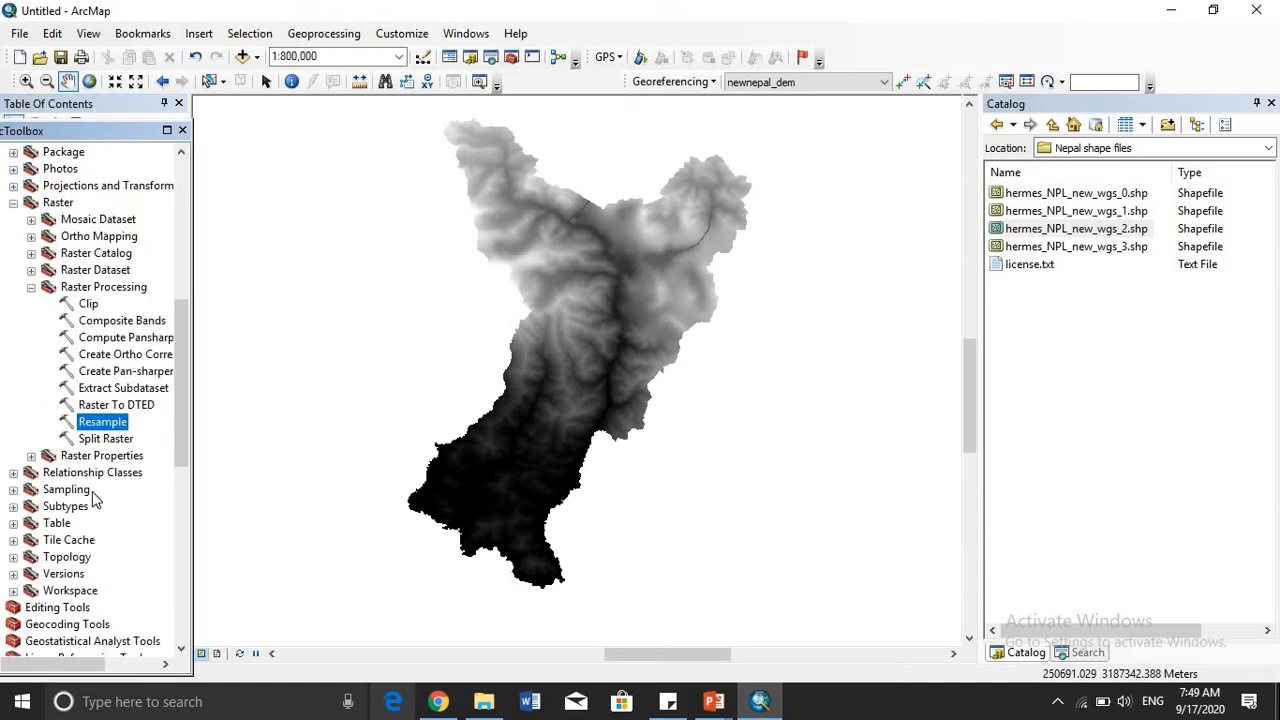
{"action": "scroll", "coordinate": [70, 340], "scroll_direction": "up", "scroll_amount": 8}
{"action": "scroll", "coordinate": [72, 384], "scroll_direction": "up", "scroll_amount": 3}
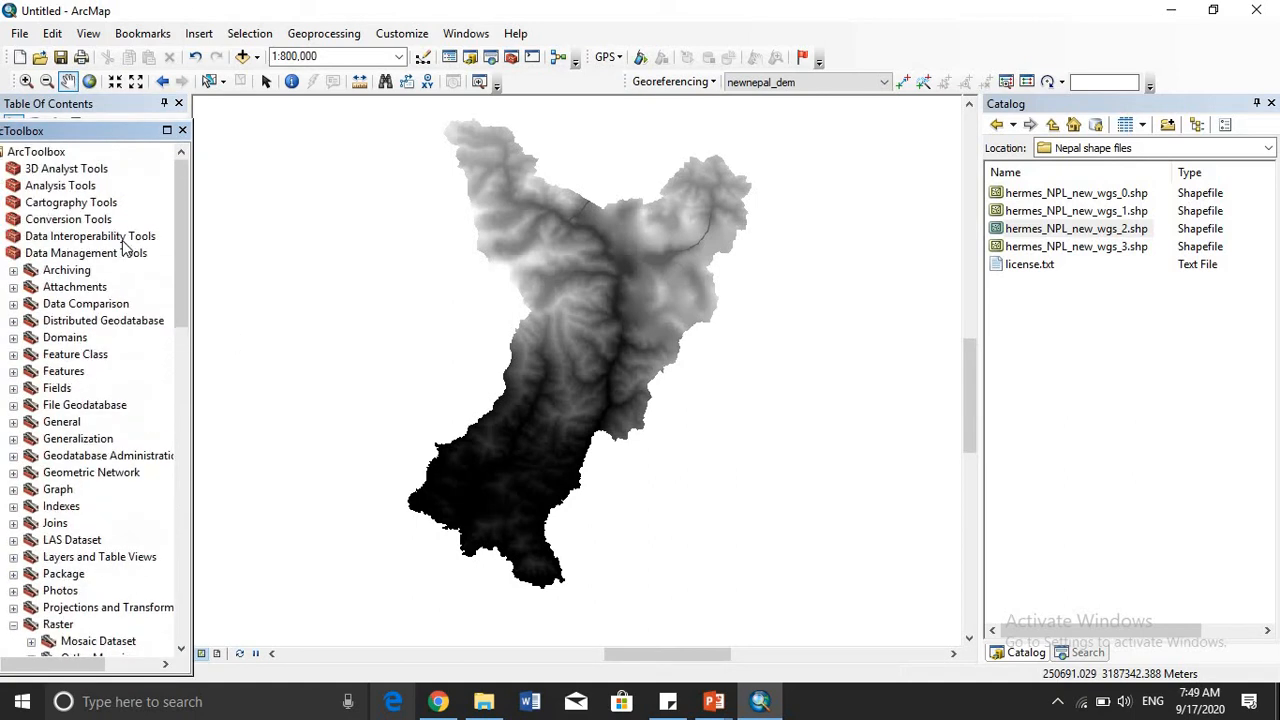
{"action": "scroll", "coordinate": [85, 540], "scroll_direction": "down", "scroll_amount": 2}
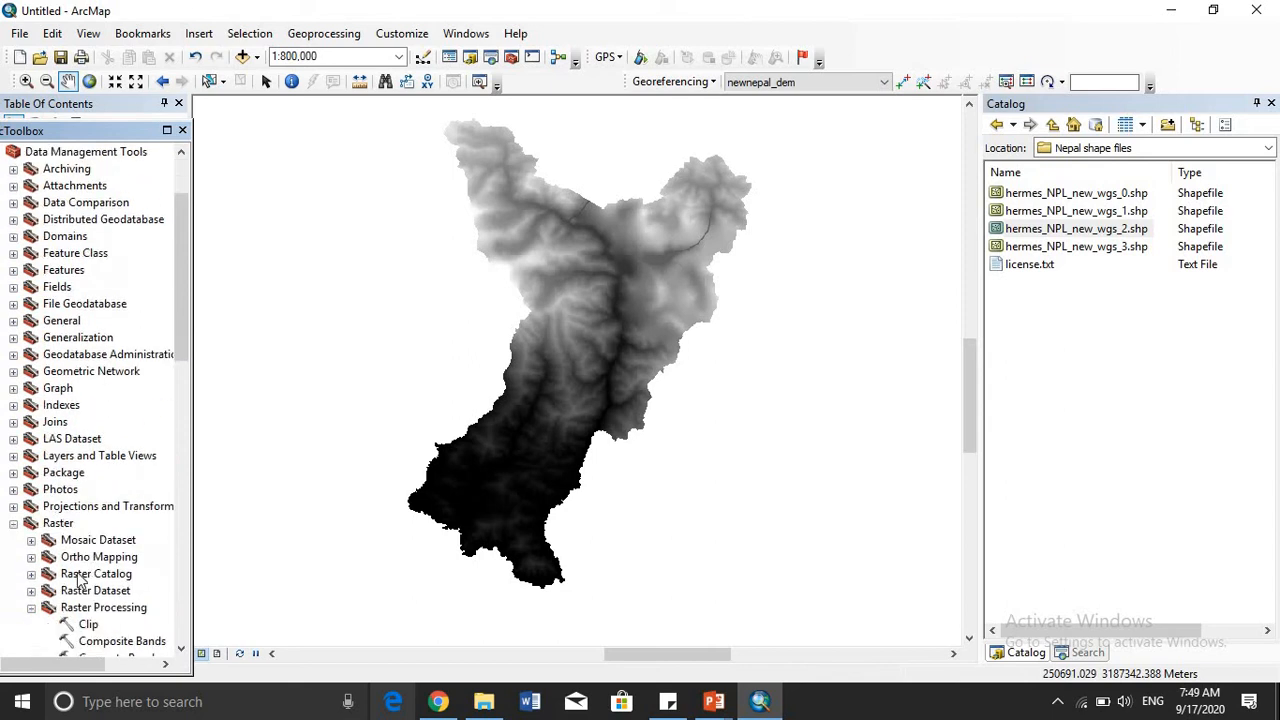
{"action": "scroll", "coordinate": [130, 636], "scroll_direction": "down", "scroll_amount": 2}
{"action": "double_click", "coordinate": [105, 640]}
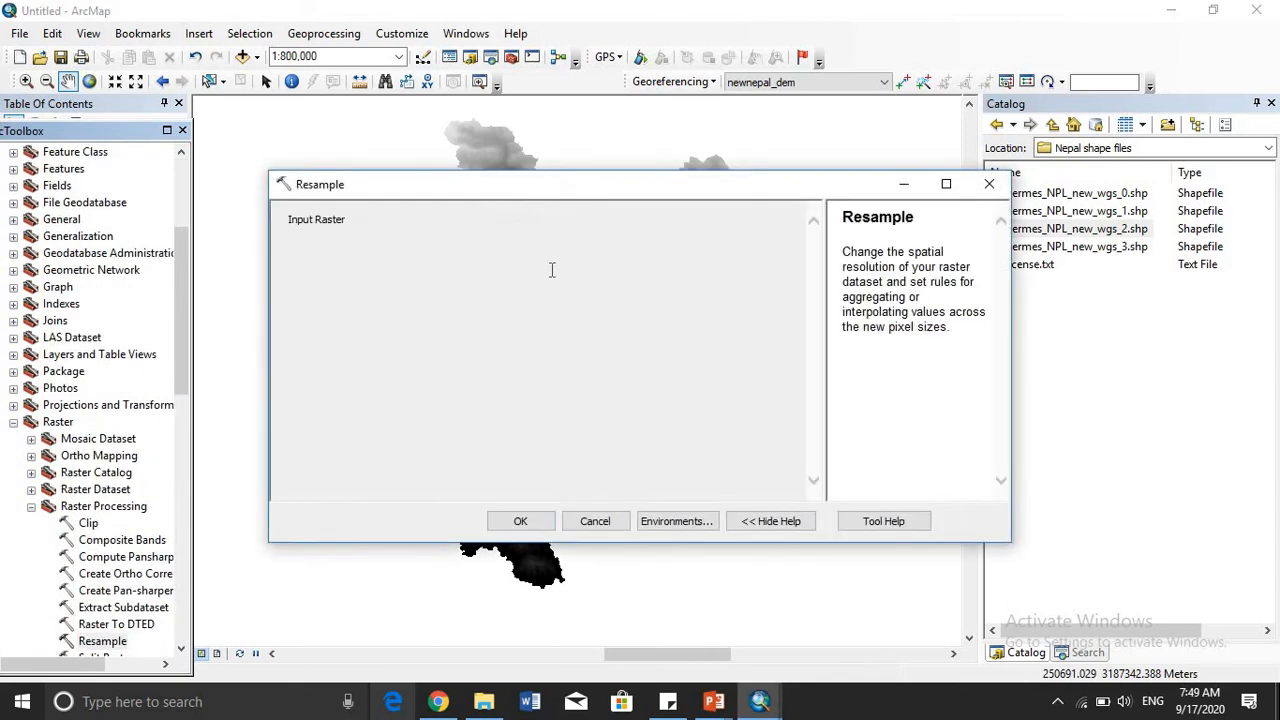
{"action": "left_click", "coordinate": [755, 238]}
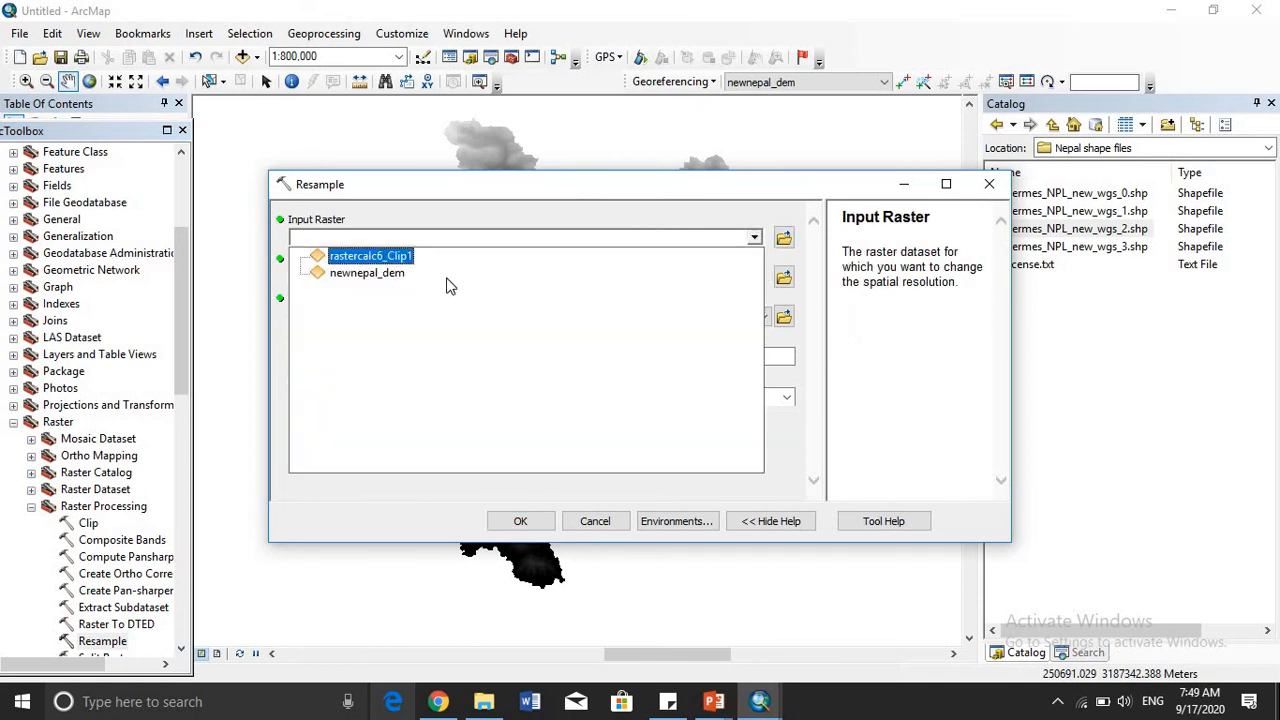
{"action": "left_click", "coordinate": [380, 255]}
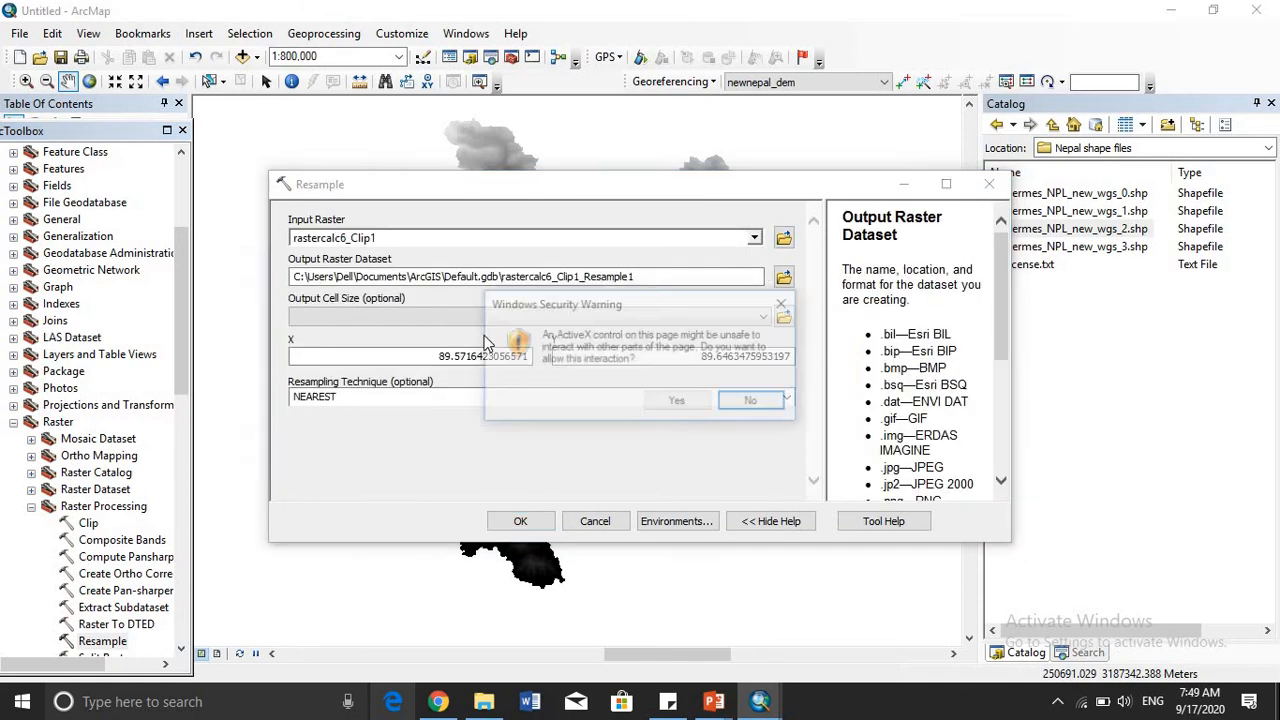
{"action": "left_click", "coordinate": [675, 403]}
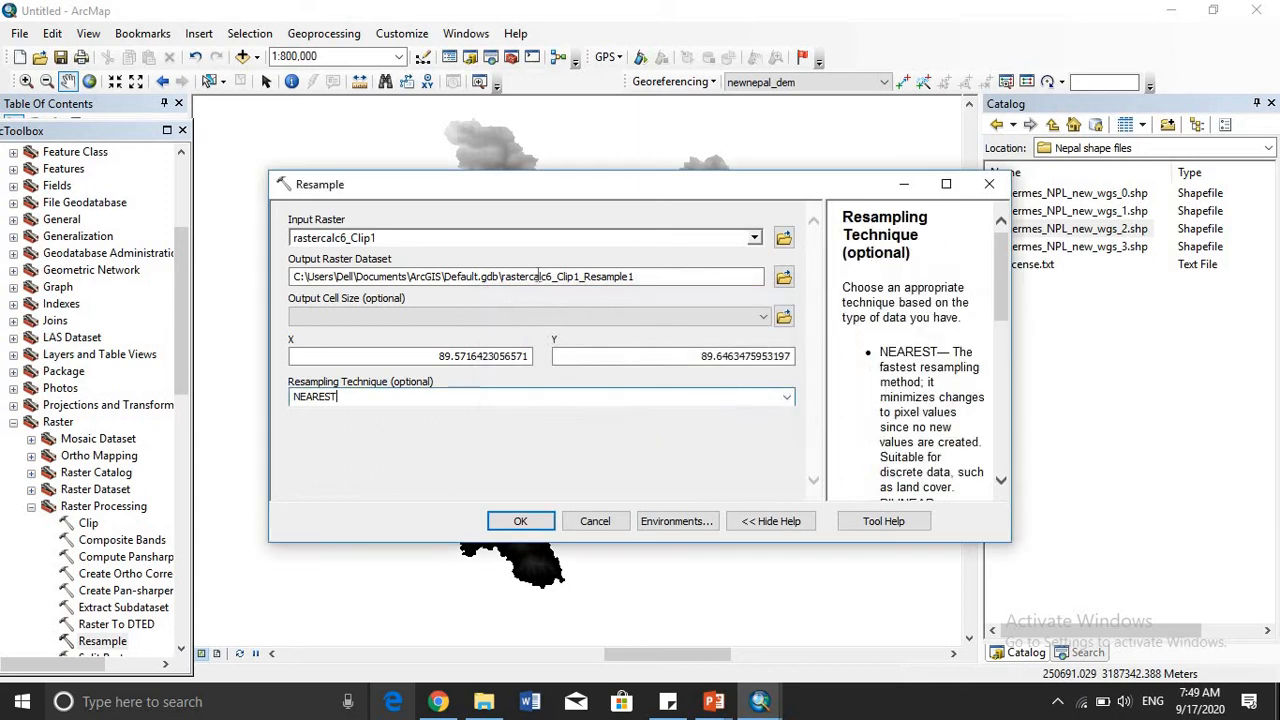
- Set the X output cell size for the resampled raster to 3000
{"action": "left_click", "coordinate": [600, 360]}
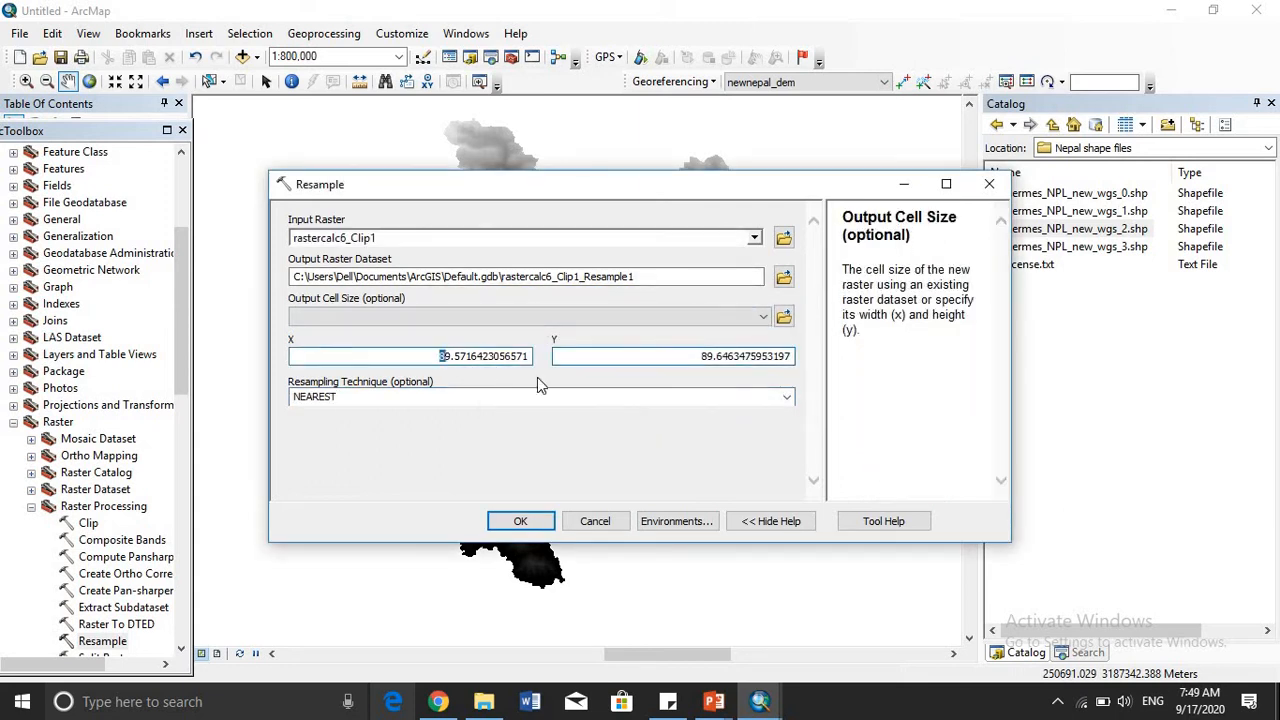
{"action": "key", "text": "Tab"}
{"action": "left_click_drag", "start_coordinate": [440, 357], "coordinate": [478, 358]}
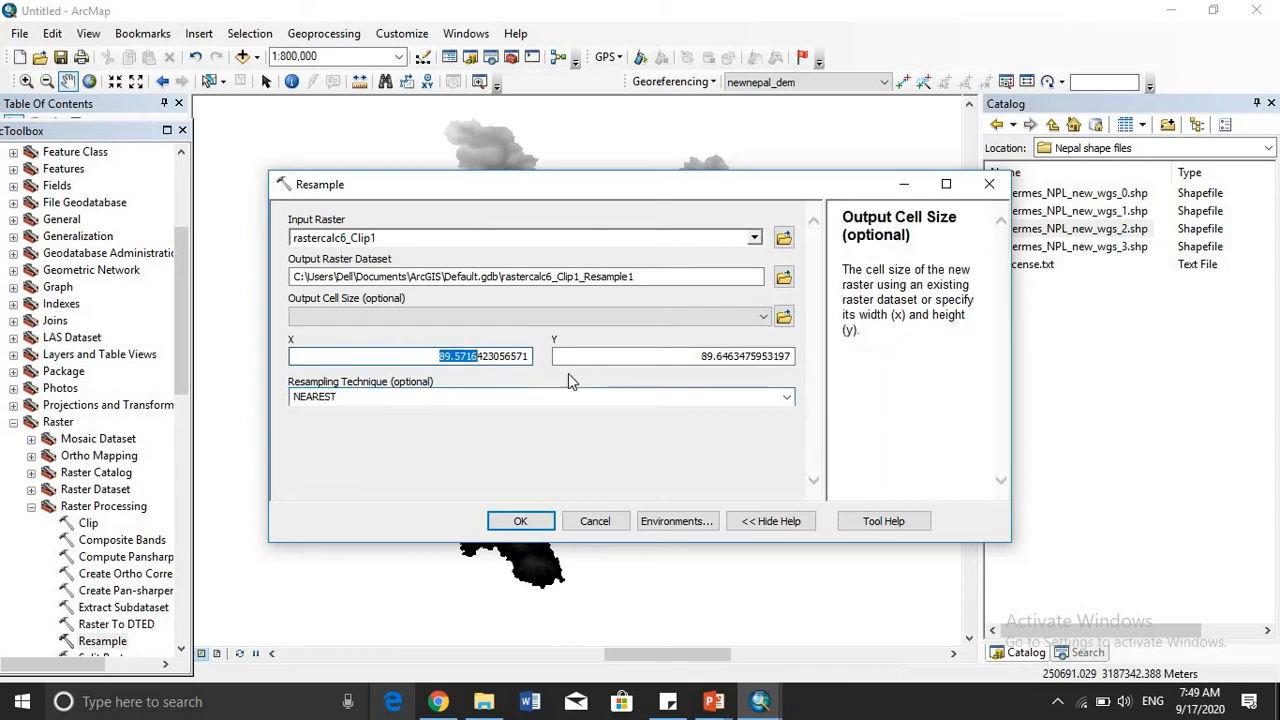
{"action": "left_click", "coordinate": [579, 379]}
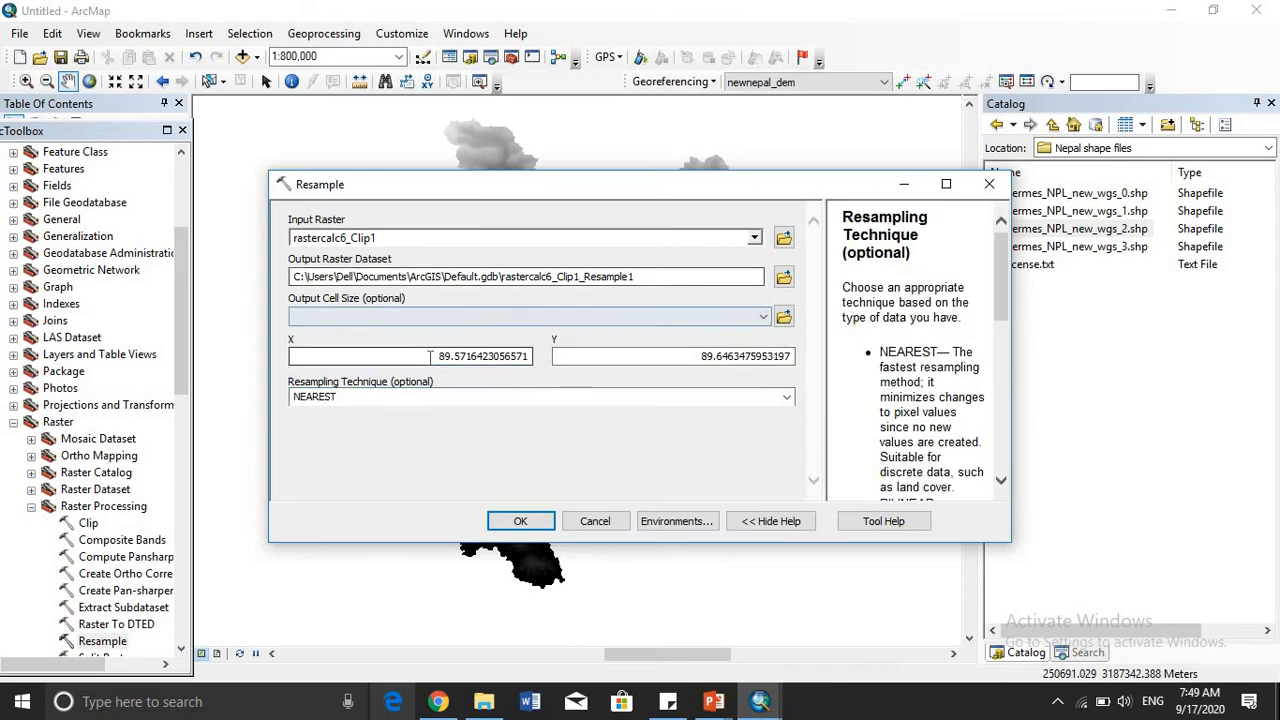
{"action": "left_click_drag", "start_coordinate": [437, 357], "coordinate": [535, 360]}
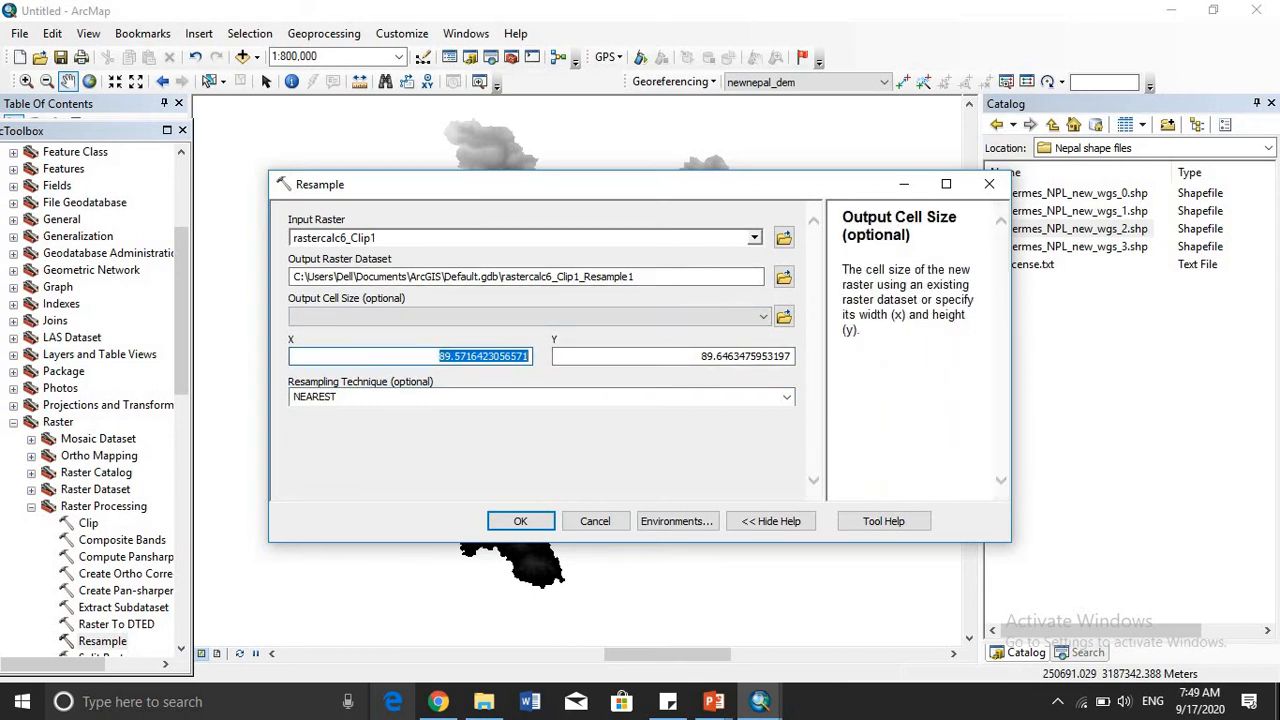
{"action": "type", "text": "3000"}
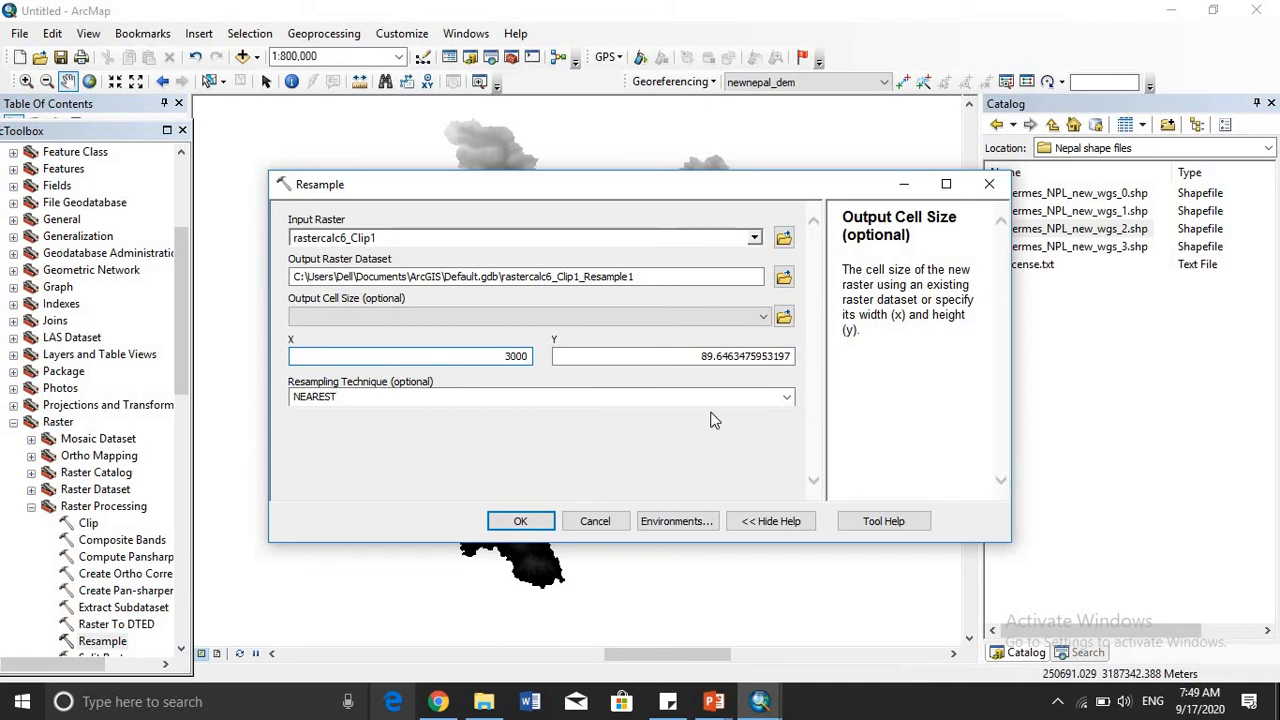
- Set the Y output cell size for the resampled raster to 3000
{"action": "left_click", "coordinate": [699, 357]}
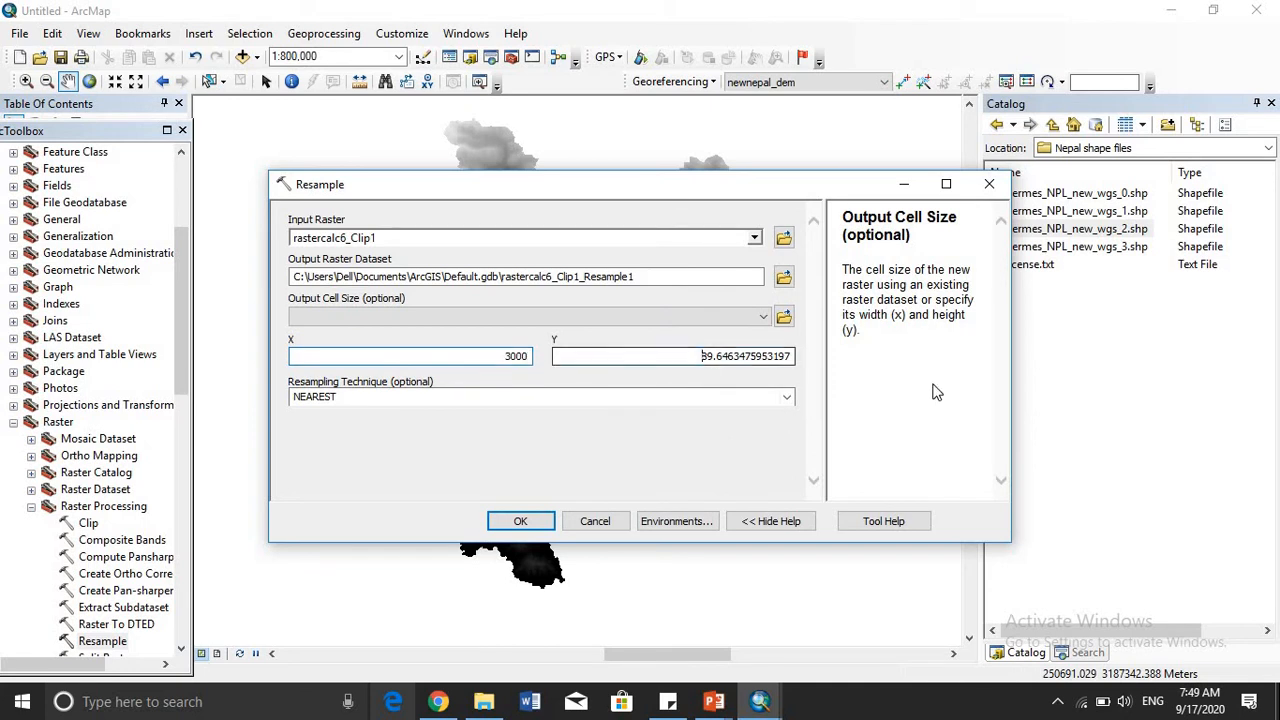
{"action": "key", "text": "shift+Right"}
{"action": "key", "text": "shift+Right"}
{"action": "key", "text": "shift+Right"}
{"action": "key", "text": "shift+Right"}
{"action": "key", "text": "shift+Right"}
{"action": "key", "text": "shift+End"}
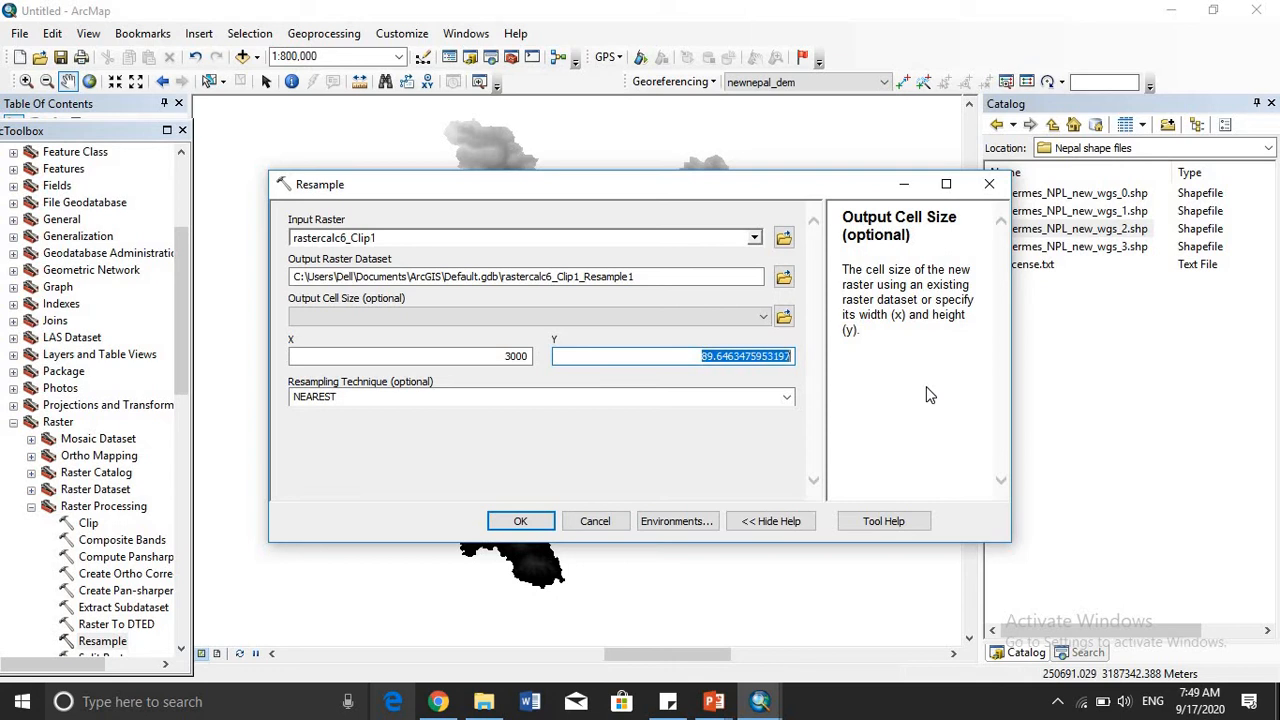
{"action": "type", "text": "3000"}
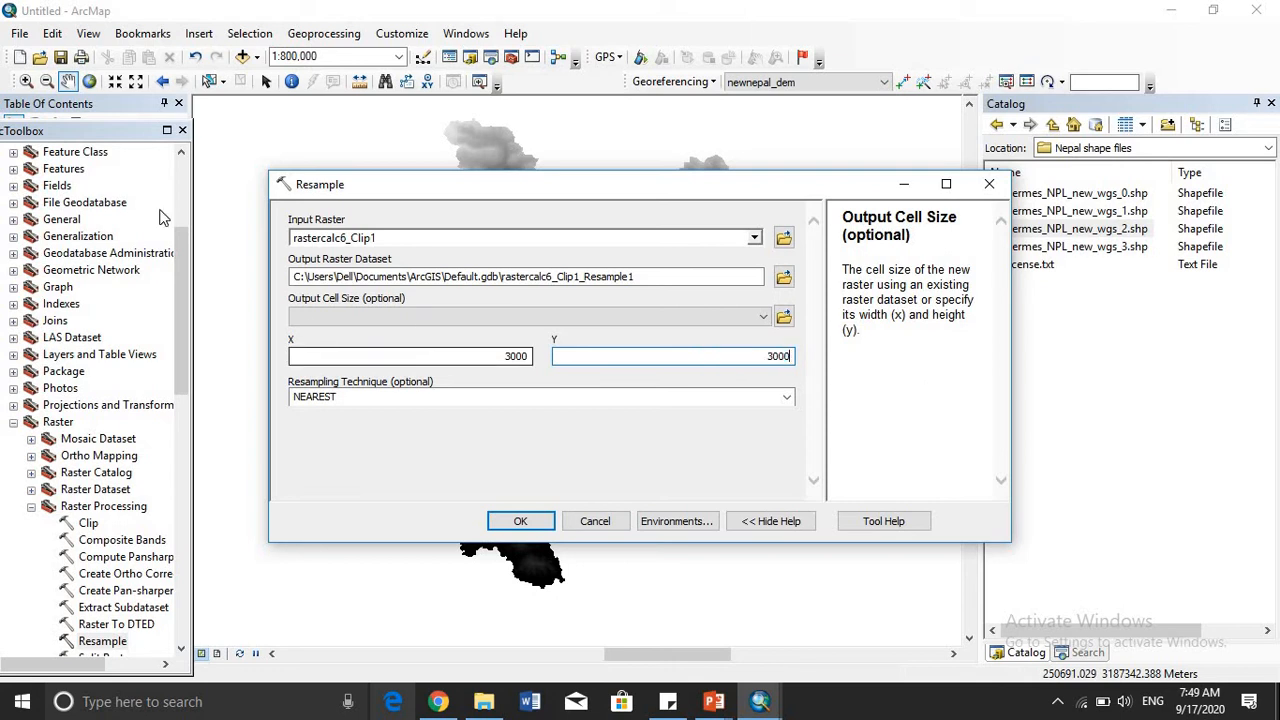
{"action": "key", "text": "Tab"}
- Review the available resampling techniques, and switch to the GIS PowerPoint slide show to view the neighbourhood definitions slide
{"action": "left_click", "coordinate": [787, 398]}
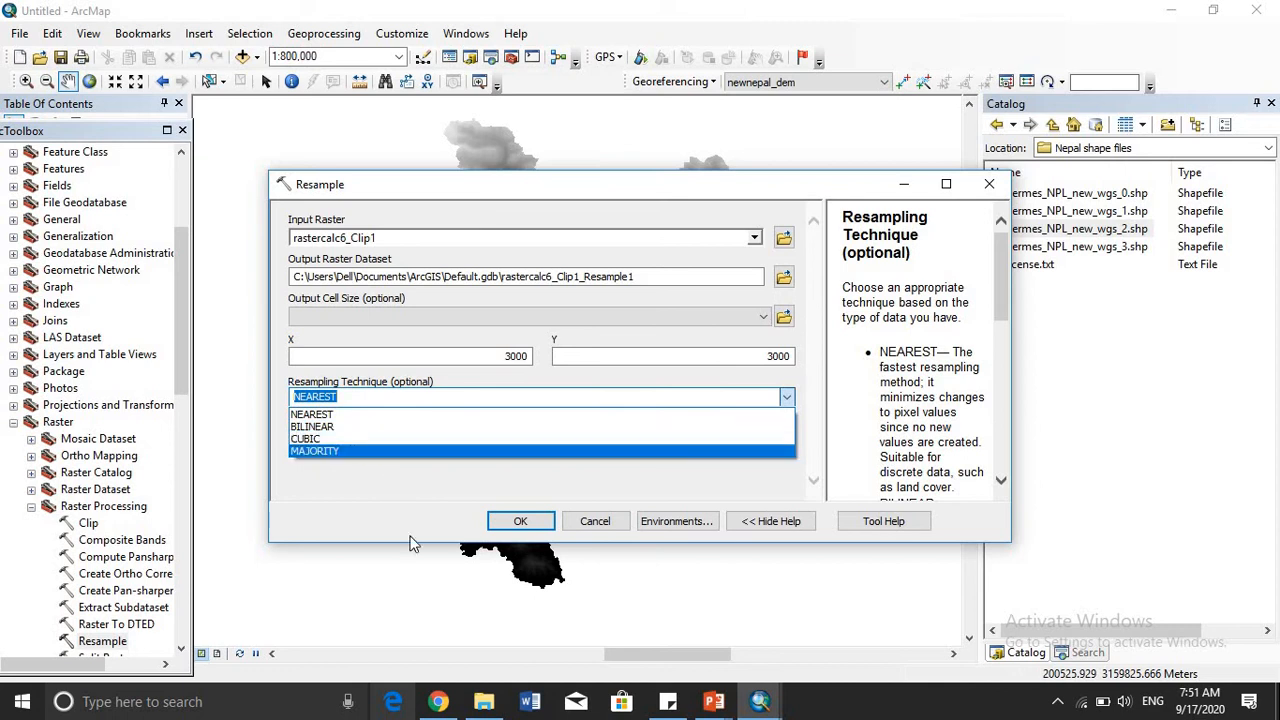
{"action": "mouse_move", "coordinate": [718, 706]}
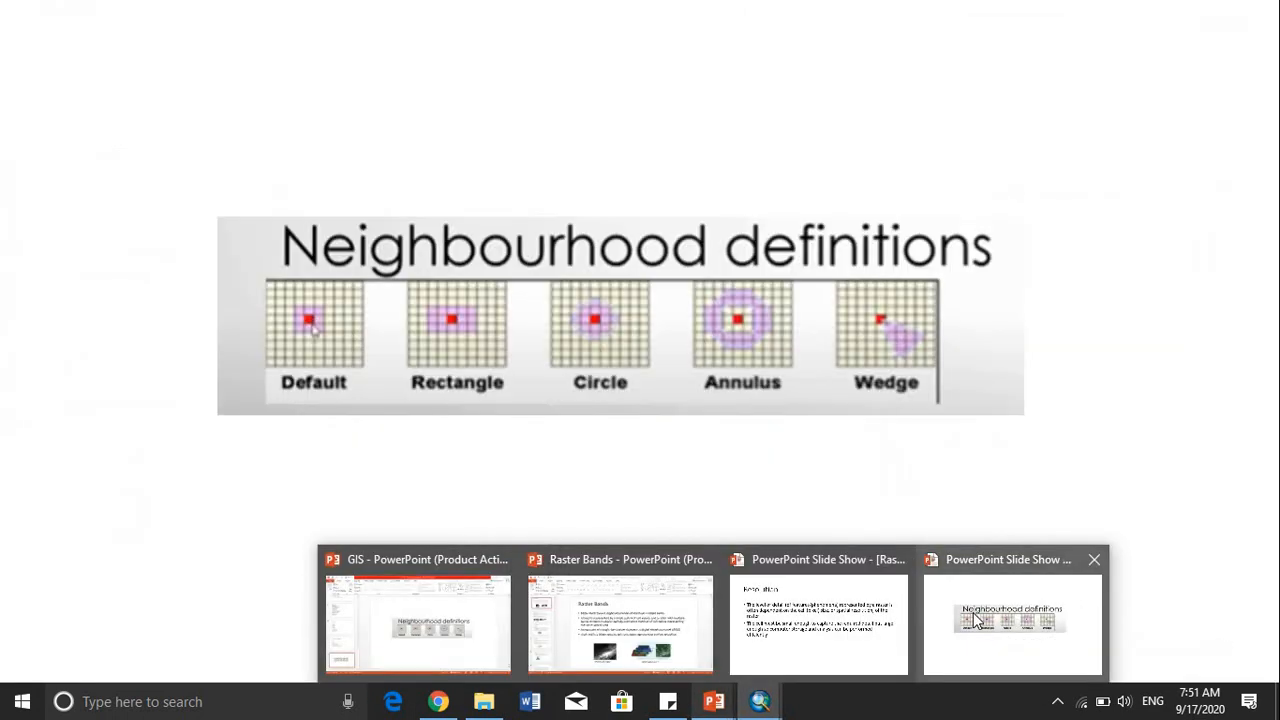
{"action": "left_click", "coordinate": [975, 620]}
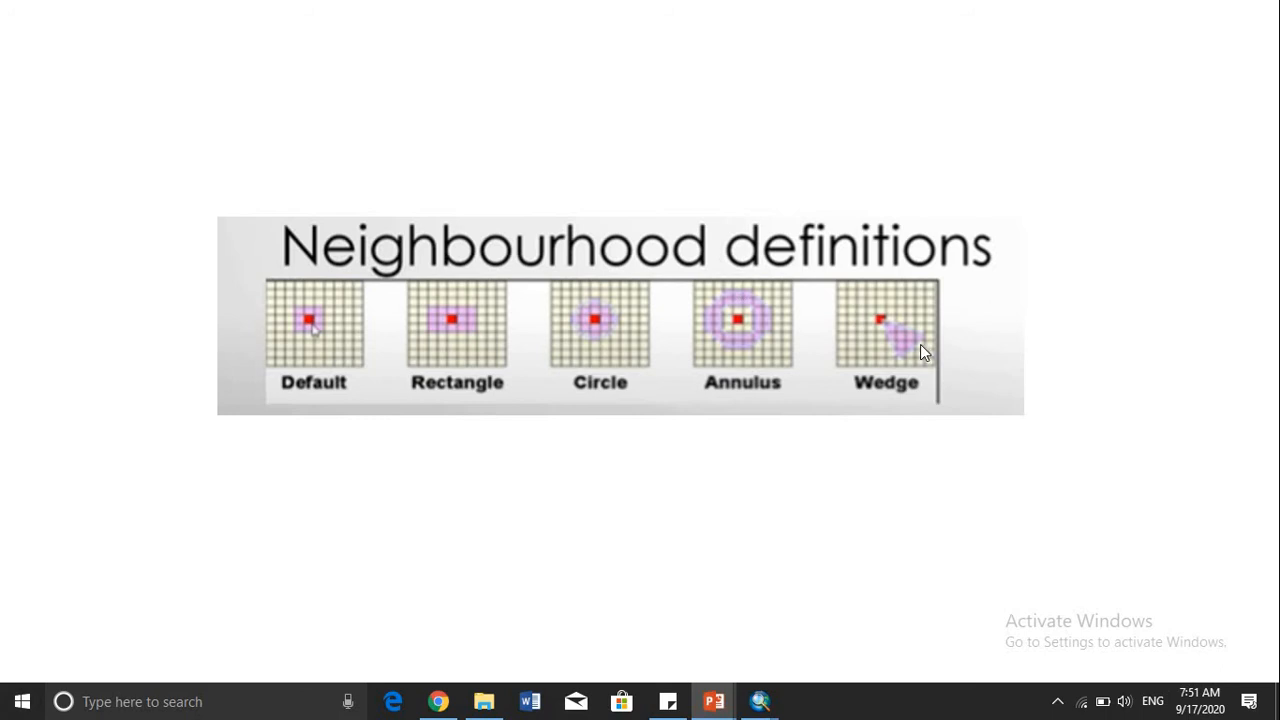
- Return to ArcMap, run Resample with the NEAREST technique, and inspect the coarser raster on the map
{"action": "key", "text": "alt+Tab"}
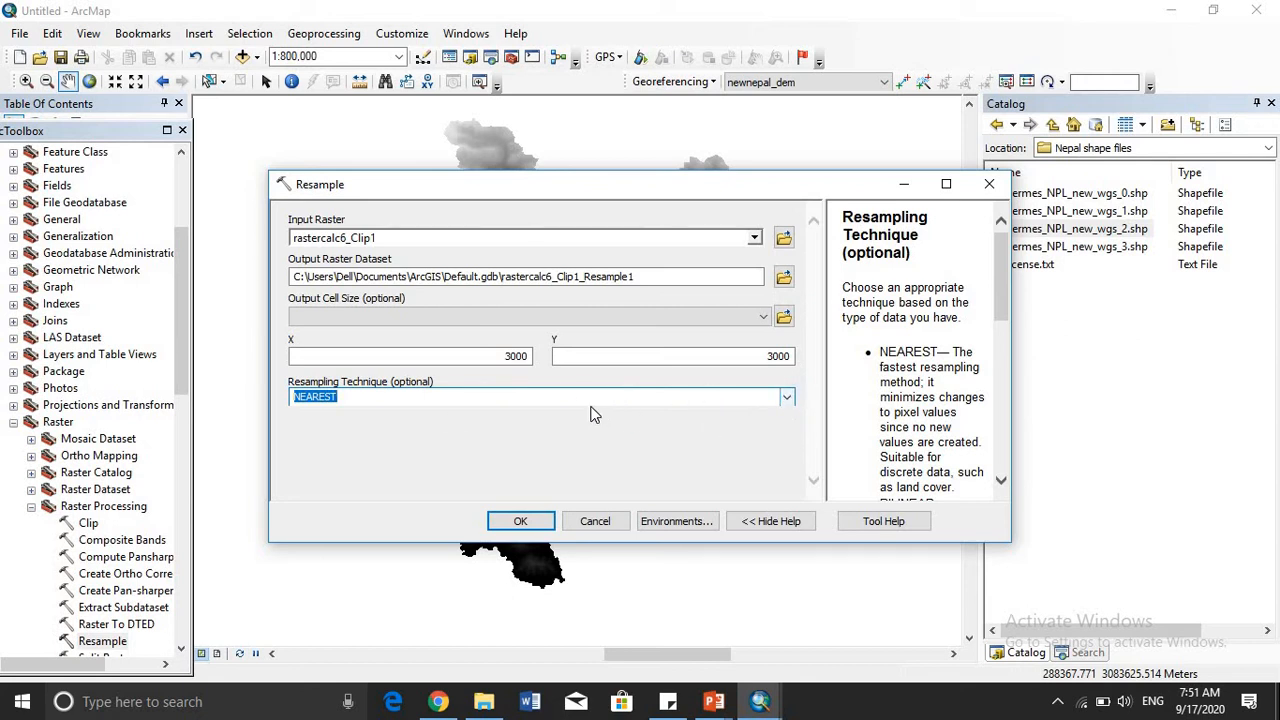
{"action": "key", "text": "Return"}
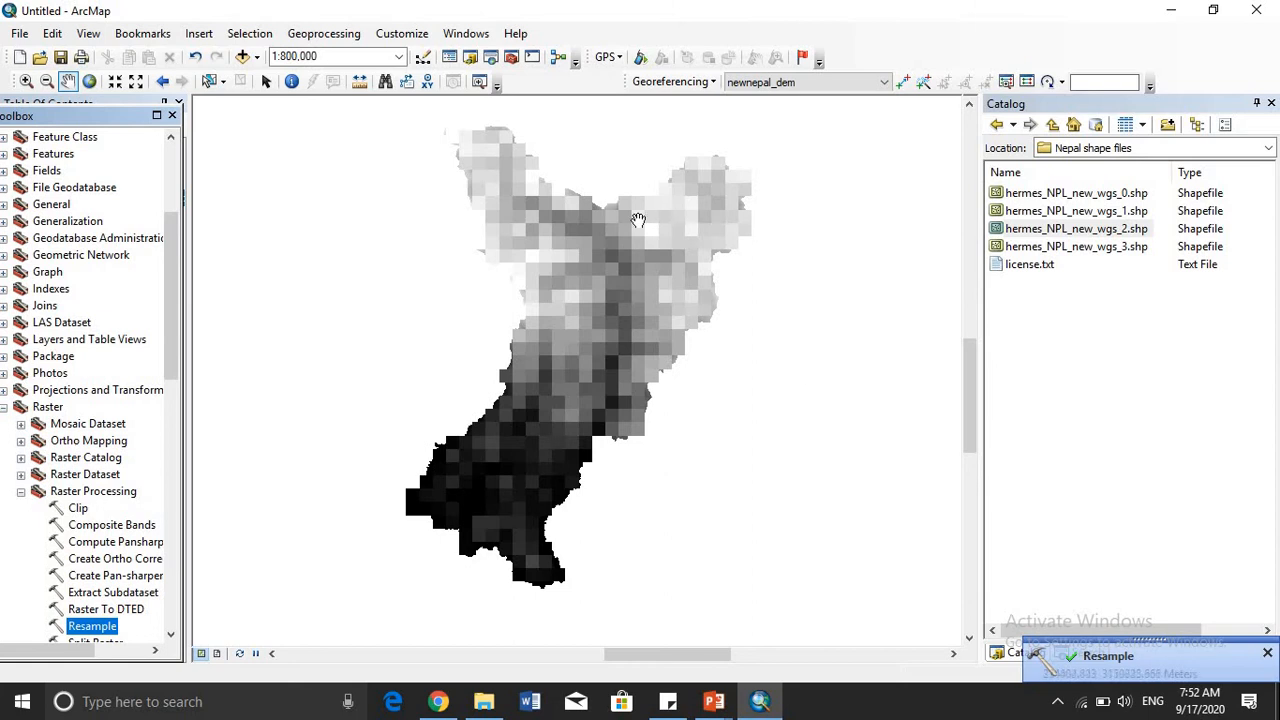
{"action": "scroll", "coordinate": [597, 346], "scroll_direction": "up", "scroll_amount": 1}
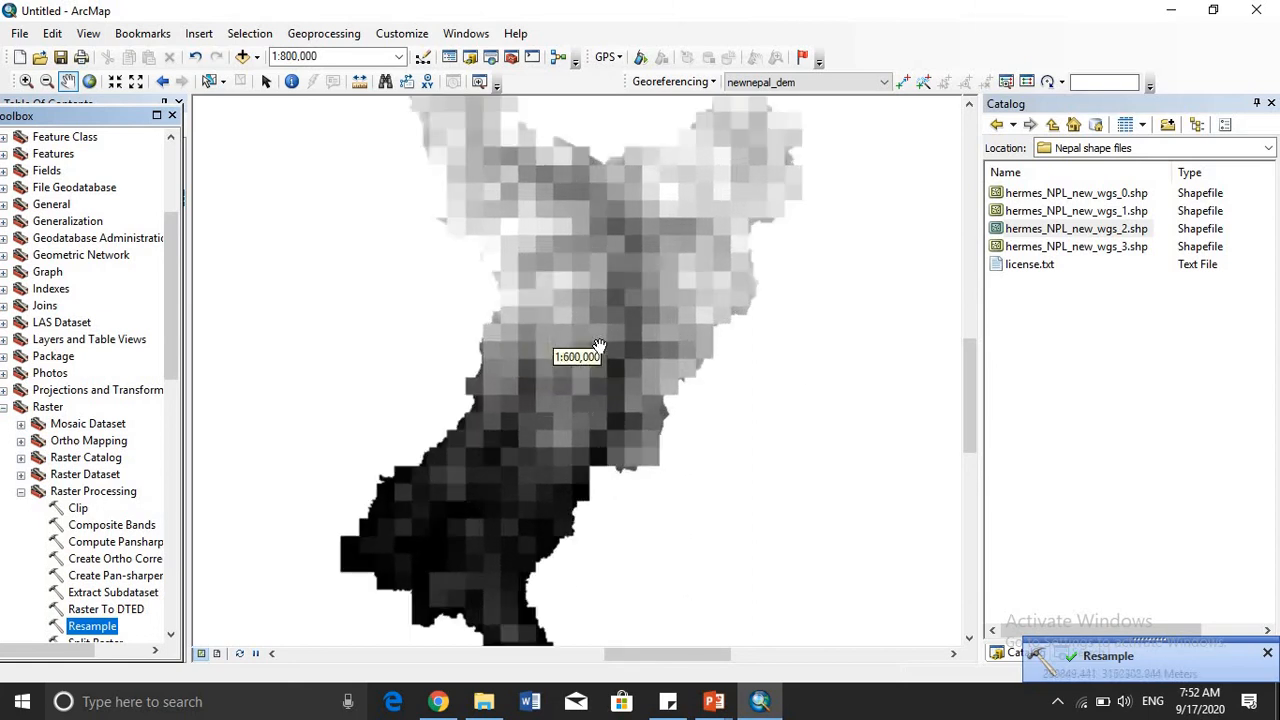
{"action": "left_click_drag", "start_coordinate": [591, 311], "coordinate": [611, 363]}
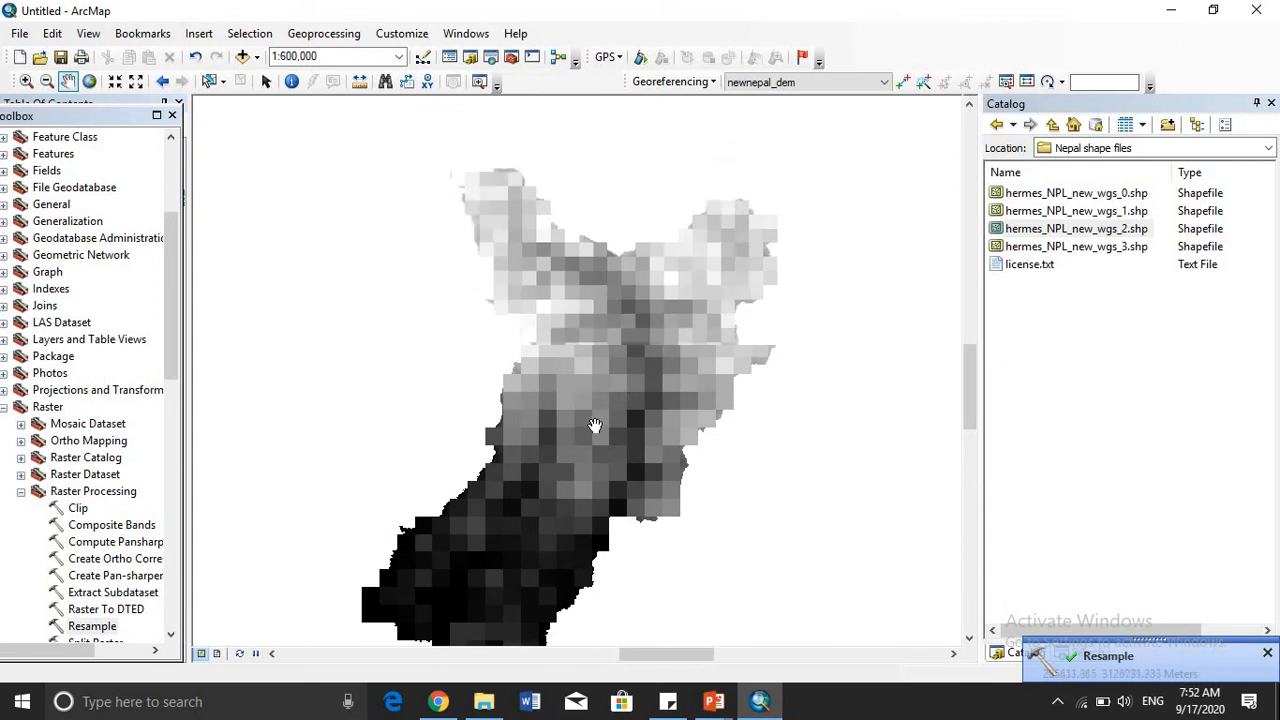
{"action": "scroll", "coordinate": [595, 425], "scroll_direction": "down", "scroll_amount": 1}
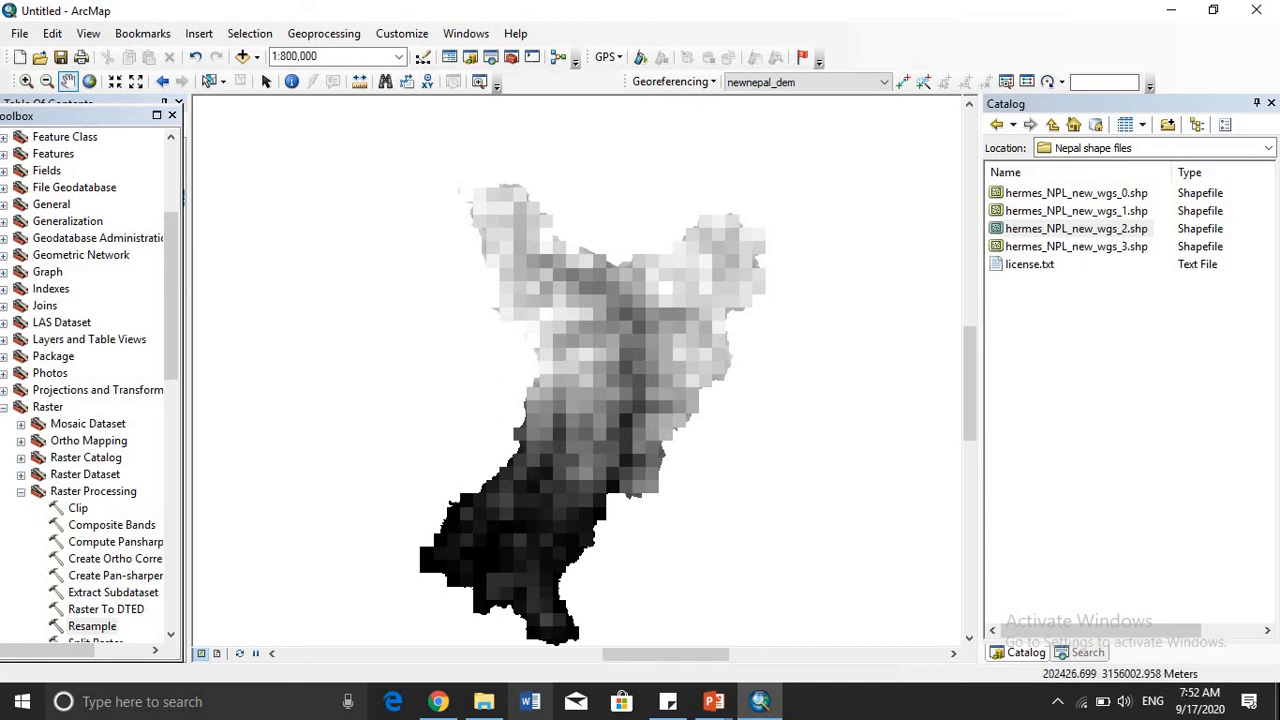
- Dock ArcToolbox beside the map and open the Reclassify tool from Spatial Analyst's Reclass toolset
{"action": "double_click", "coordinate": [47, 113]}
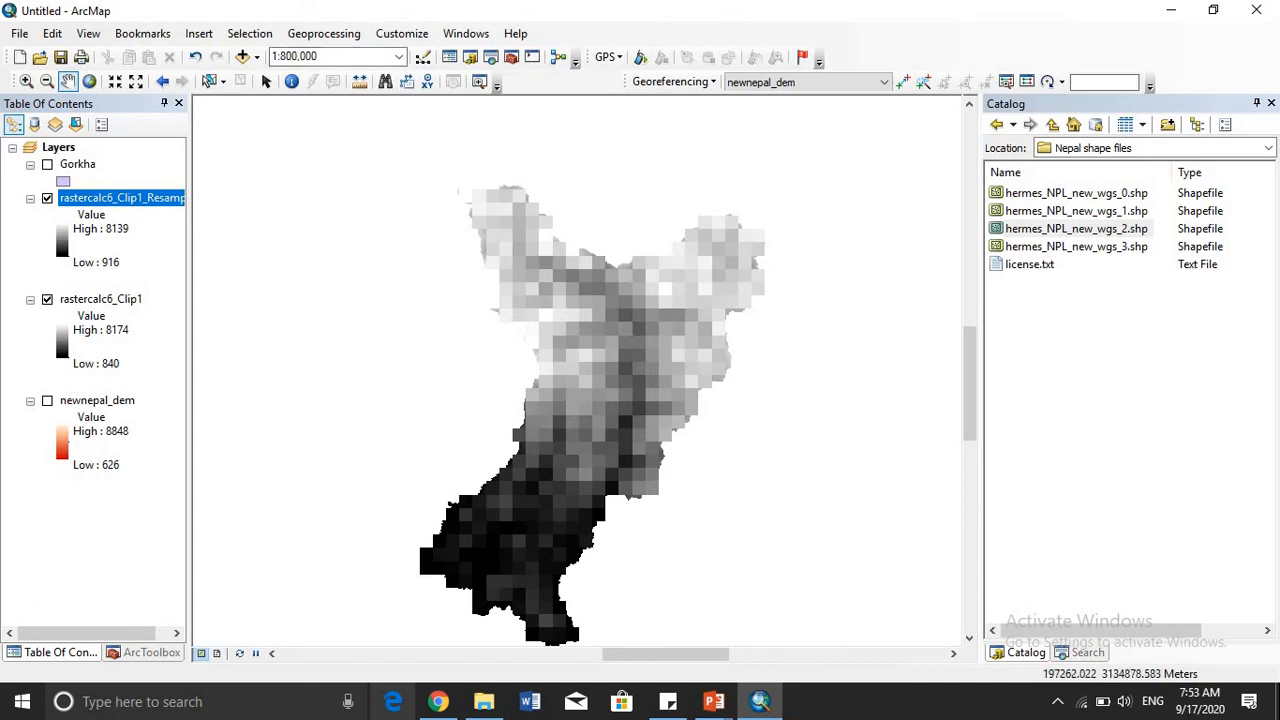
{"action": "left_click", "coordinate": [132, 656]}
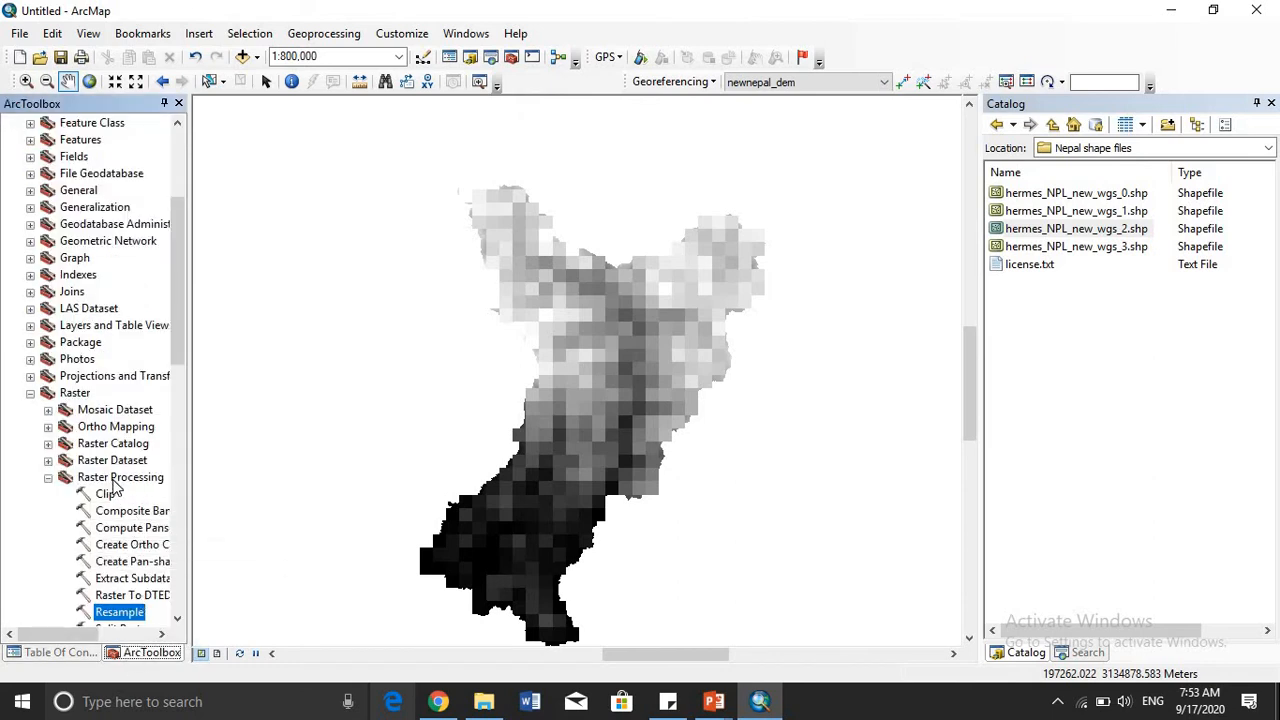
{"action": "scroll", "coordinate": [117, 492], "scroll_direction": "down", "scroll_amount": 8}
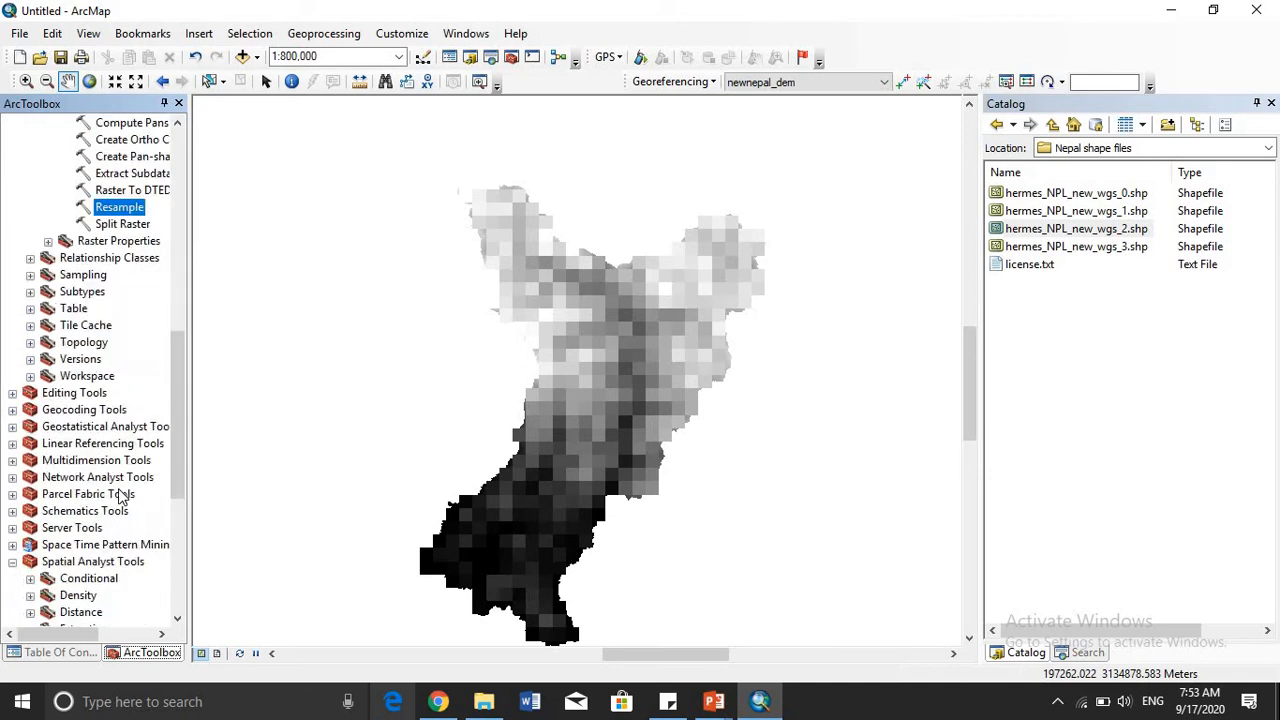
{"action": "scroll", "coordinate": [120, 497], "scroll_direction": "down", "scroll_amount": 2}
{"action": "scroll", "coordinate": [15, 577], "scroll_direction": "down", "scroll_amount": 1}
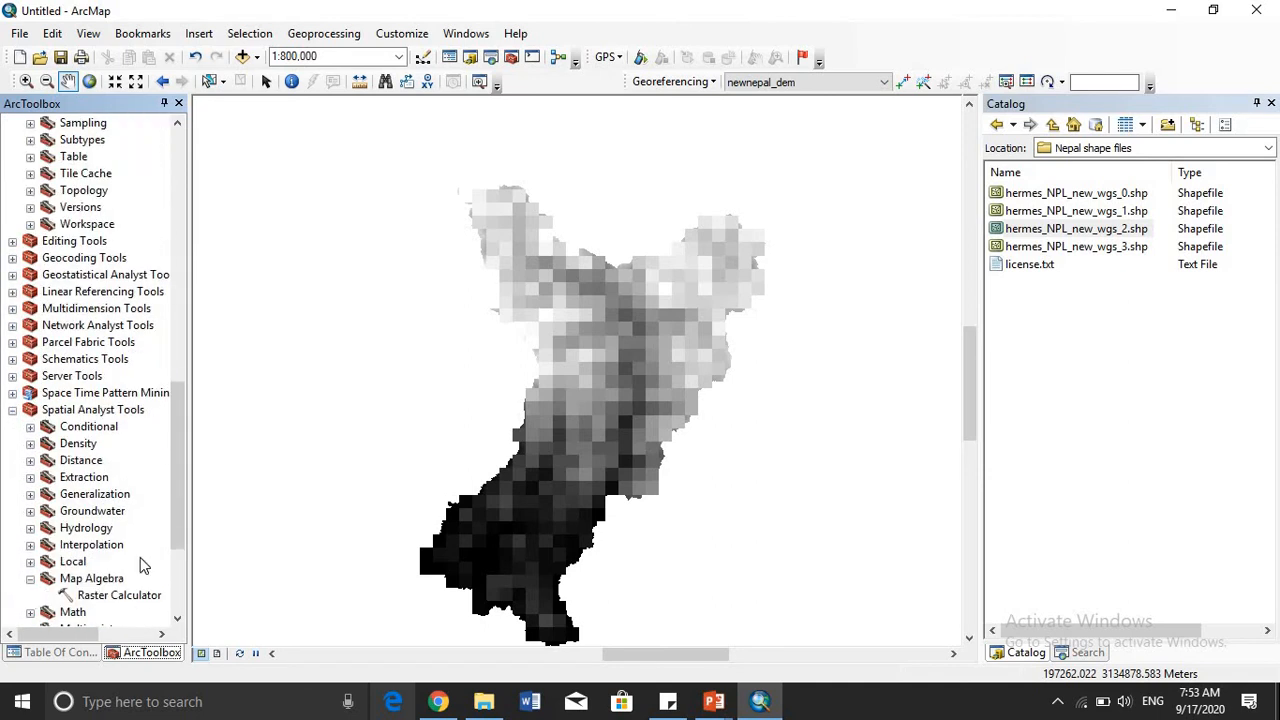
{"action": "scroll", "coordinate": [150, 528], "scroll_direction": "down", "scroll_amount": 4}
{"action": "left_click", "coordinate": [30, 511]}
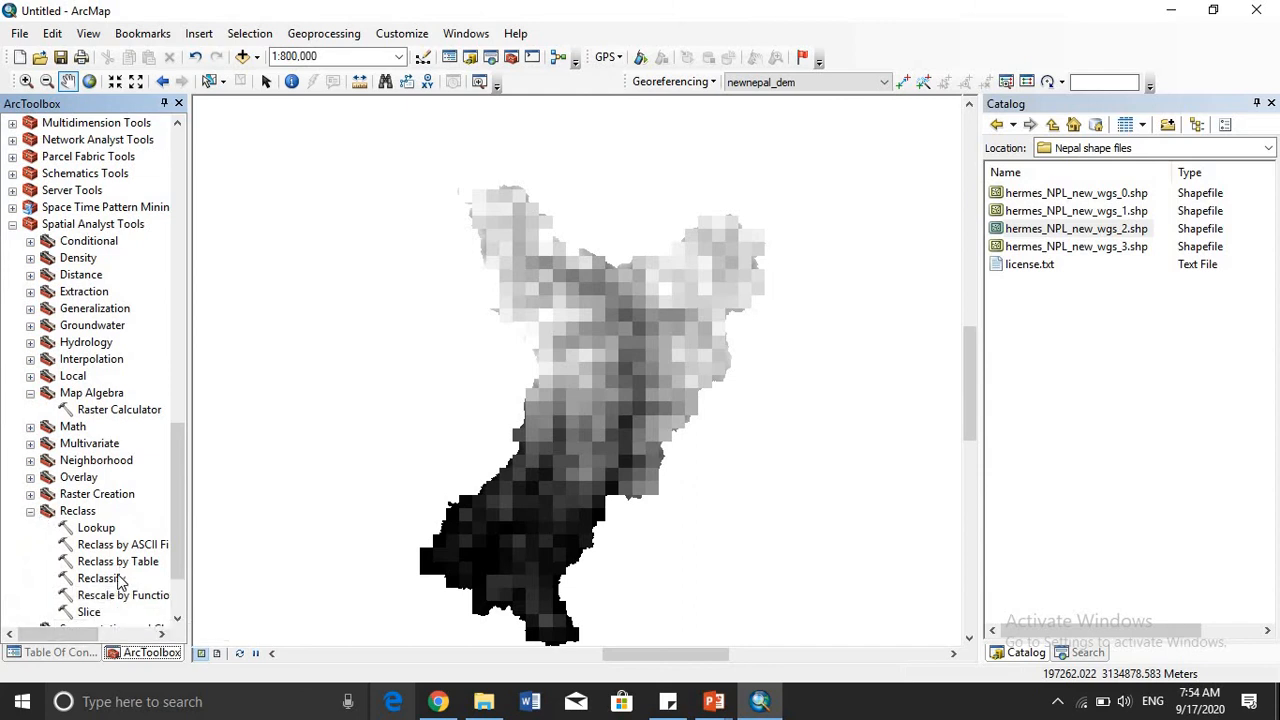
{"action": "left_click", "coordinate": [112, 579]}
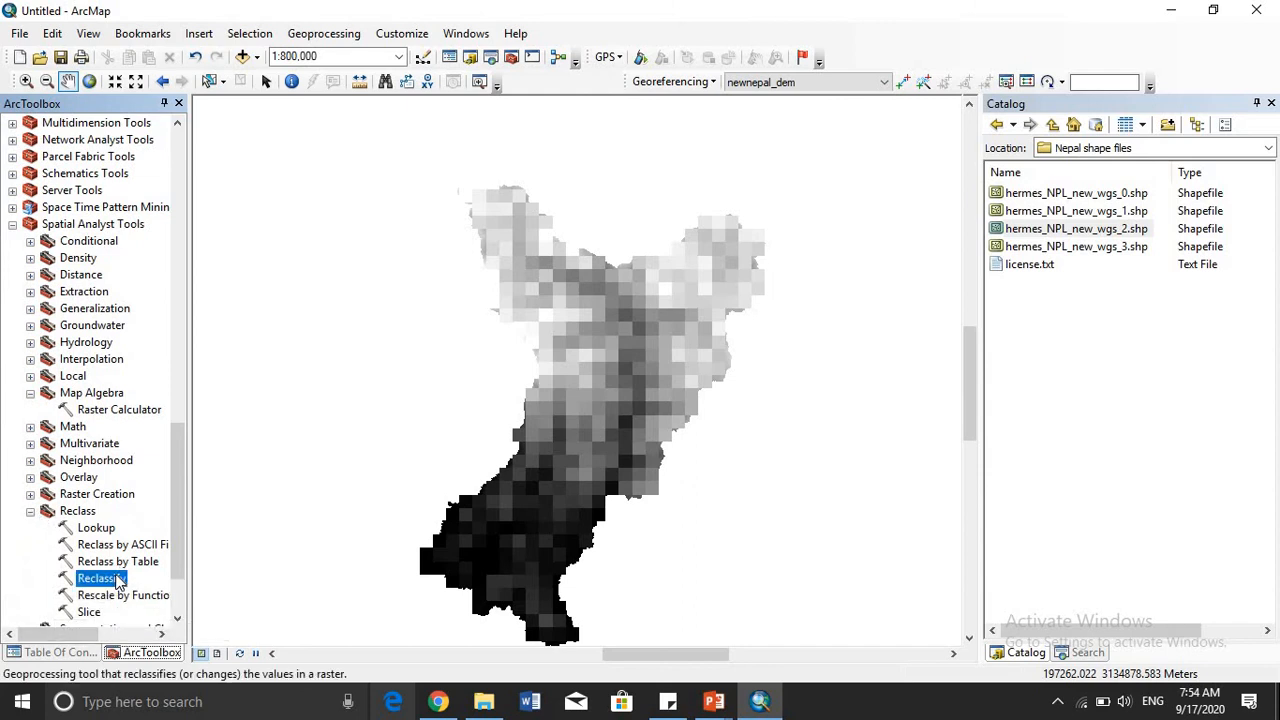
{"action": "double_click", "coordinate": [117, 581]}
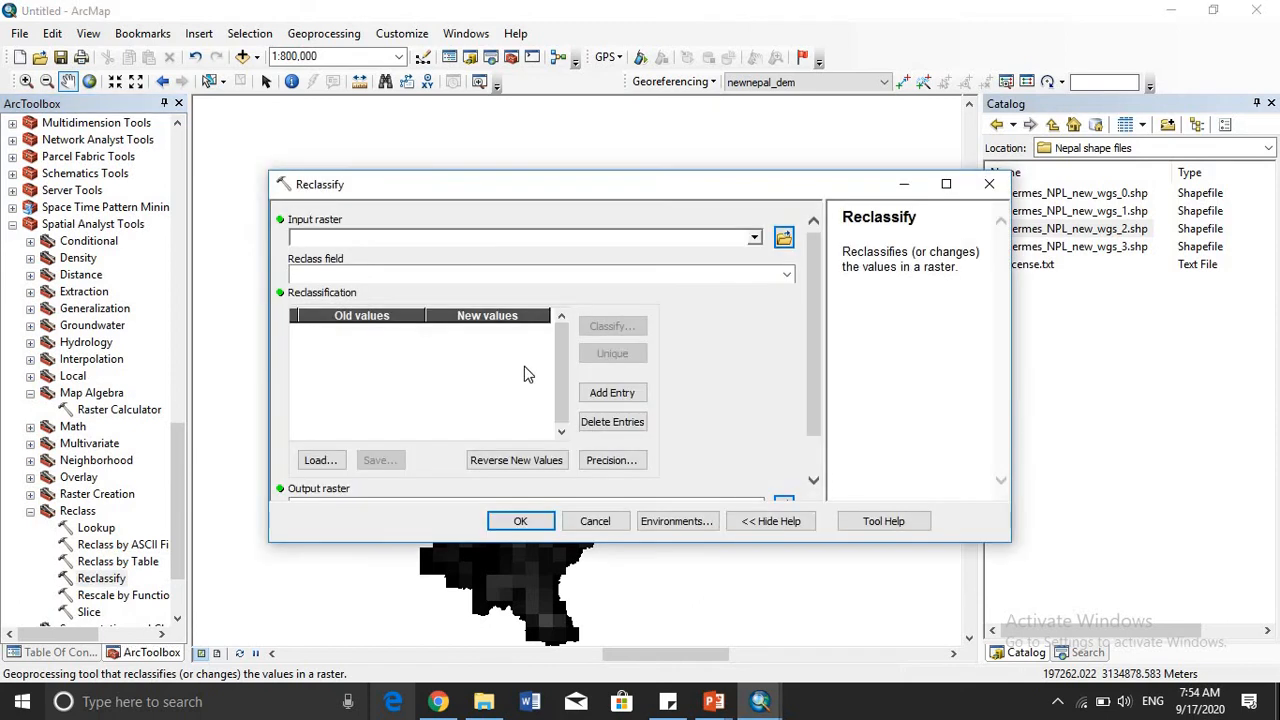
- Choose rastercalc6_Clip1 as the raster to reclassify, allowing the ActiveX interaction, and open its classification settings
{"action": "left_click", "coordinate": [755, 240]}
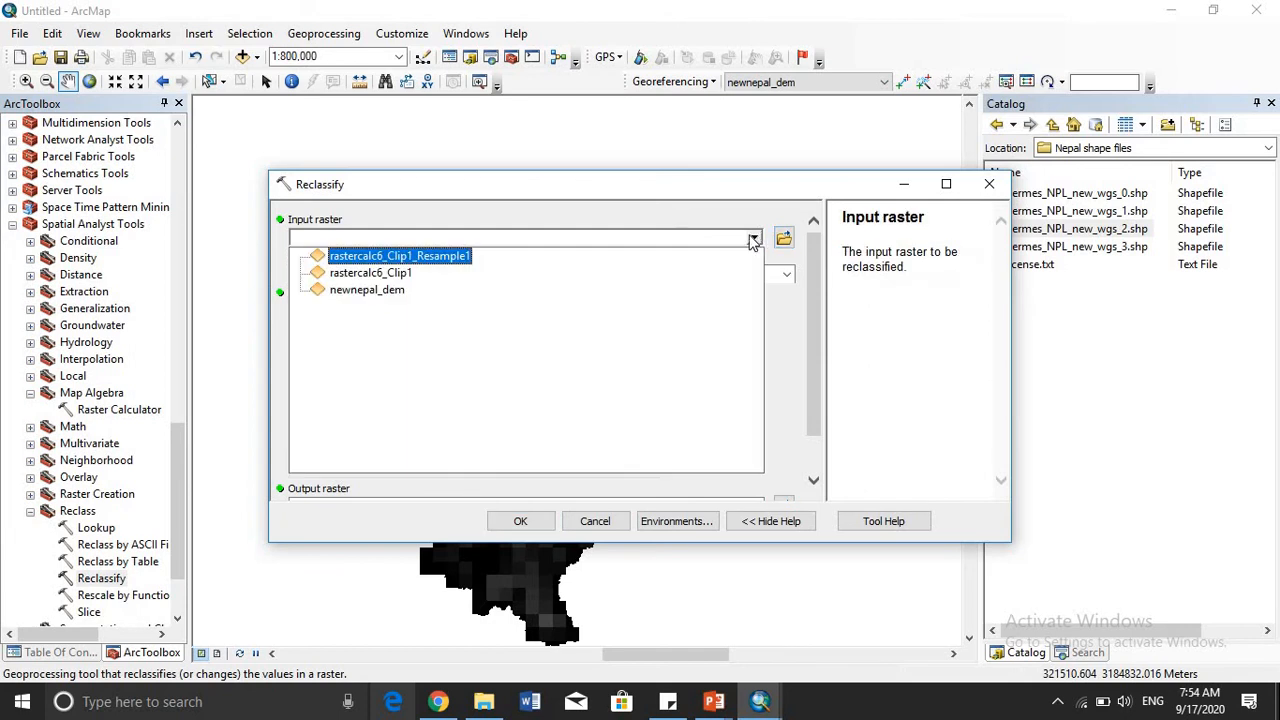
{"action": "left_click", "coordinate": [400, 272]}
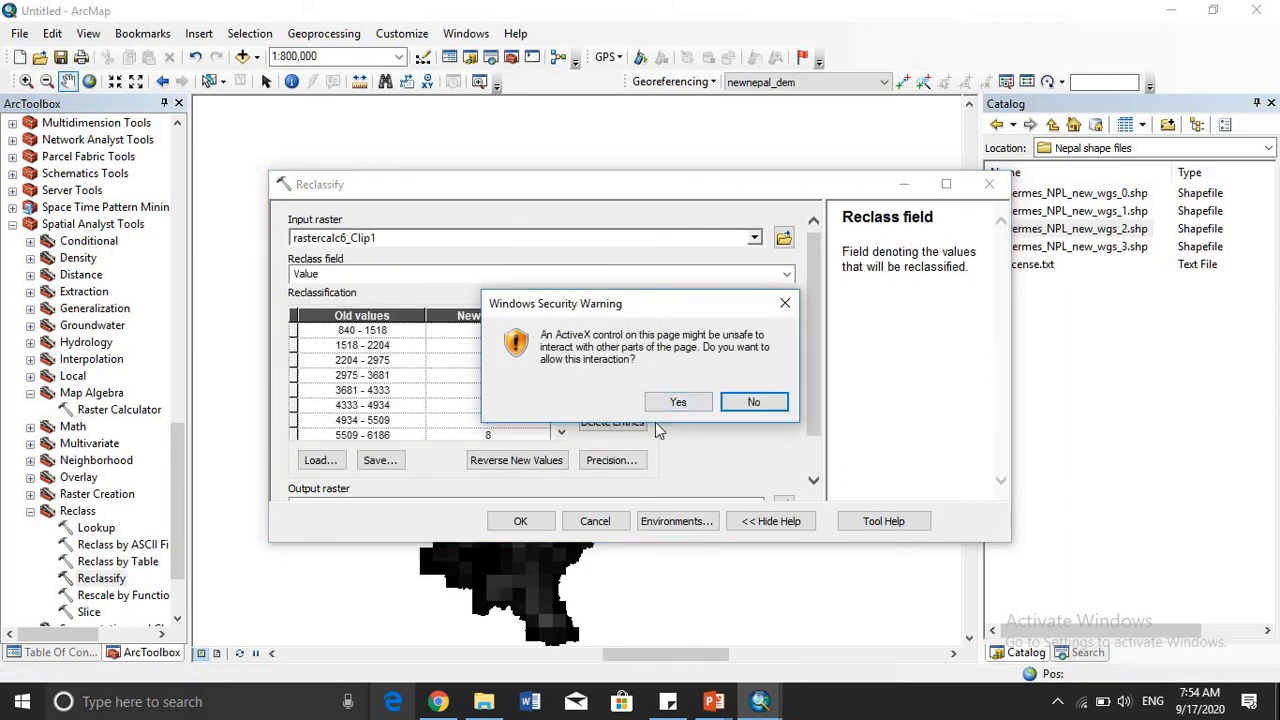
{"action": "left_click", "coordinate": [677, 404]}
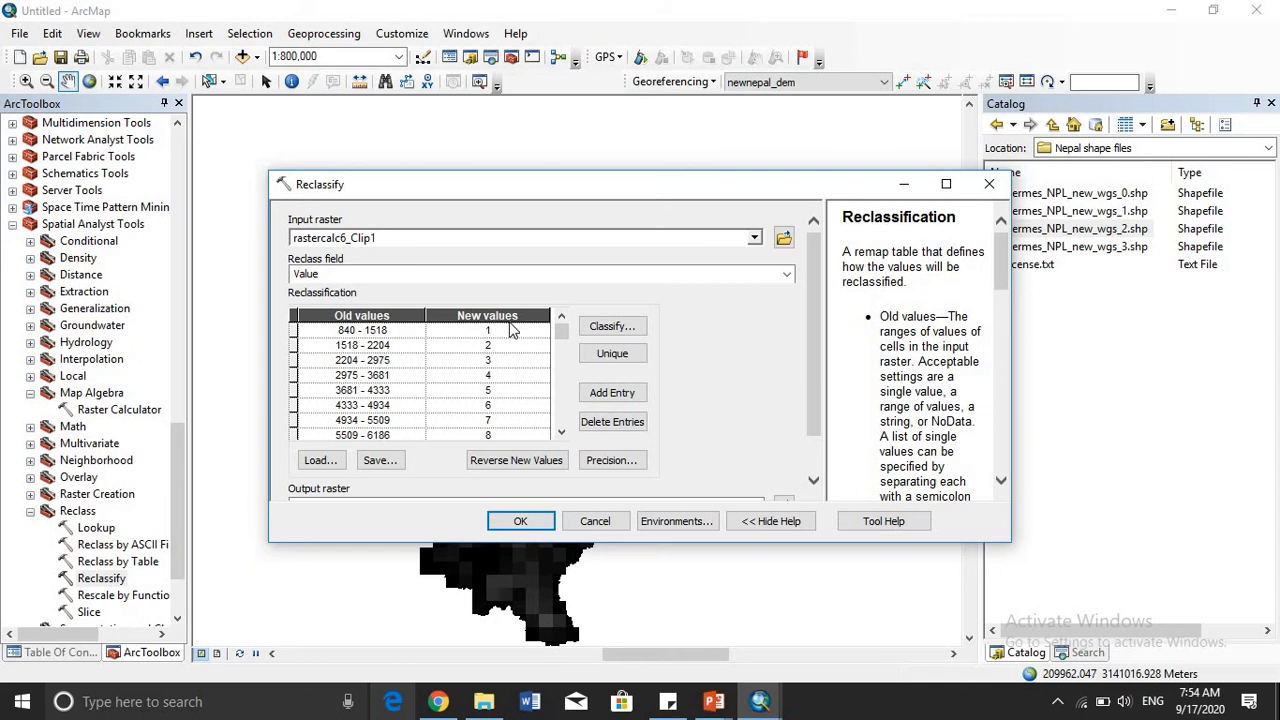
{"action": "left_click", "coordinate": [561, 433]}
{"action": "left_click", "coordinate": [561, 433]}
{"action": "left_click", "coordinate": [561, 433]}
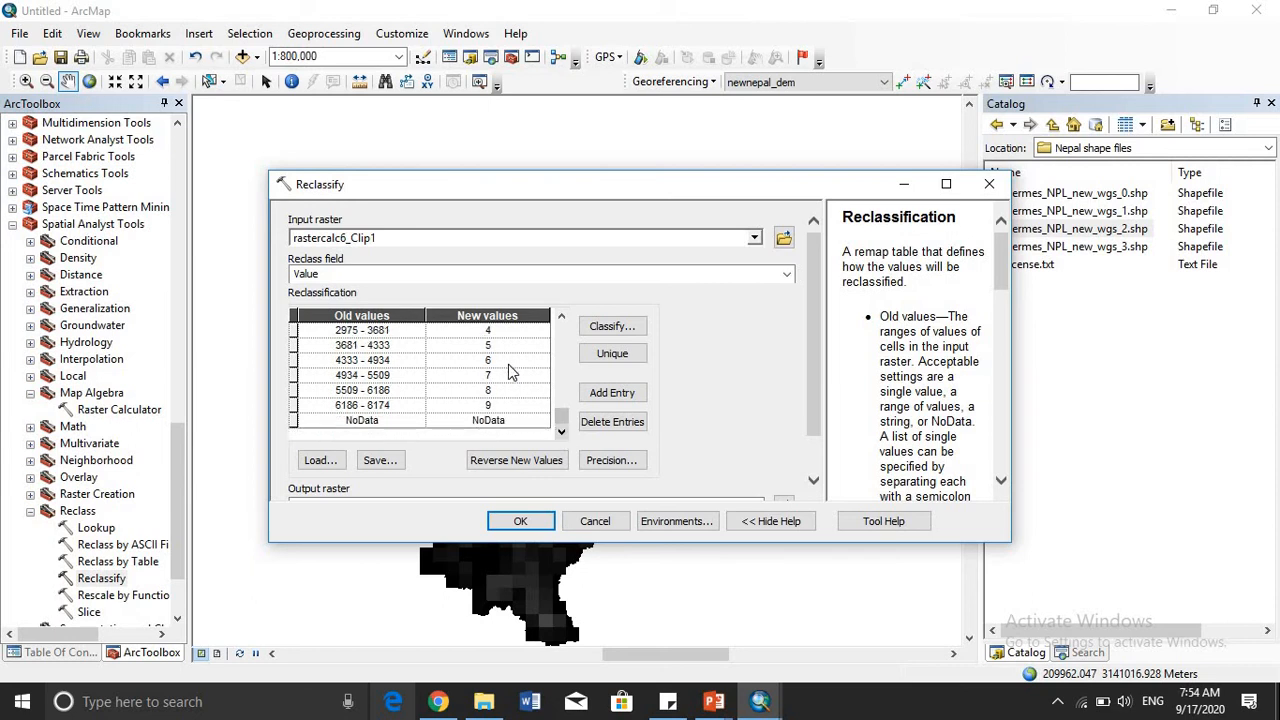
{"action": "left_click", "coordinate": [630, 330]}
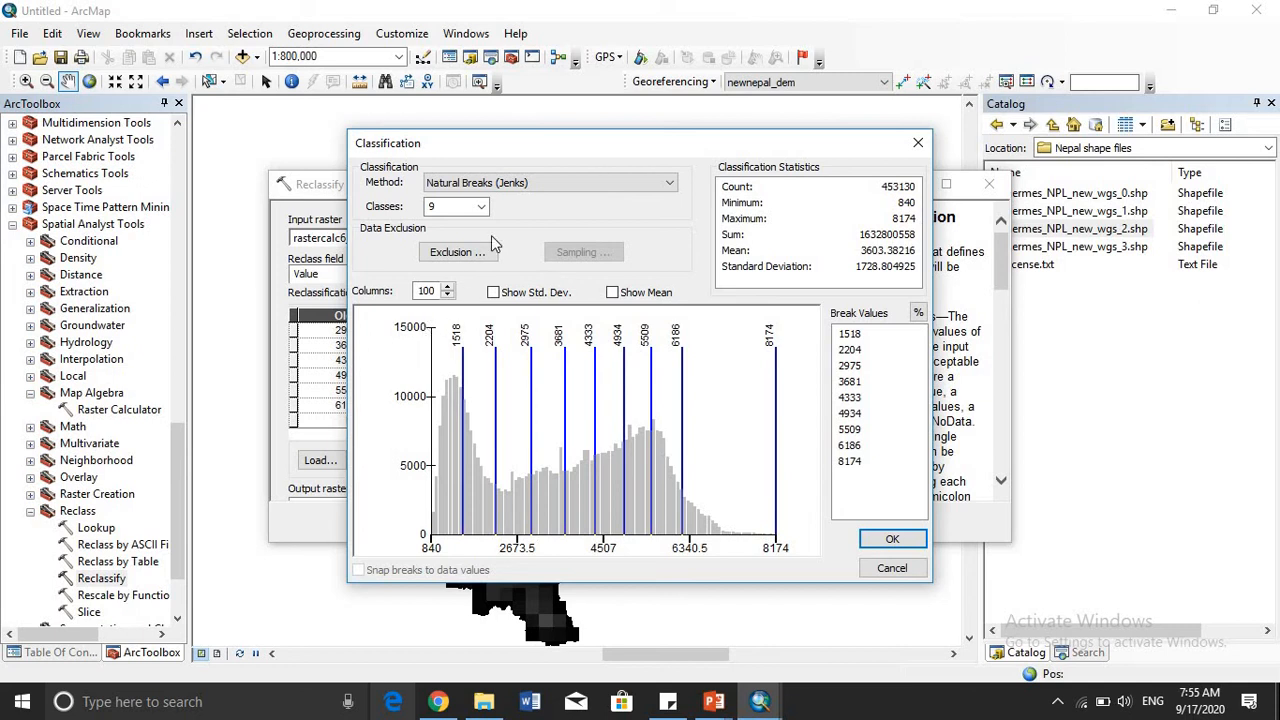
- Try the Manual classification method, moving the two breaks below the maximum to about 5680 and 6614 on the histogram
{"action": "left_click", "coordinate": [670, 183]}
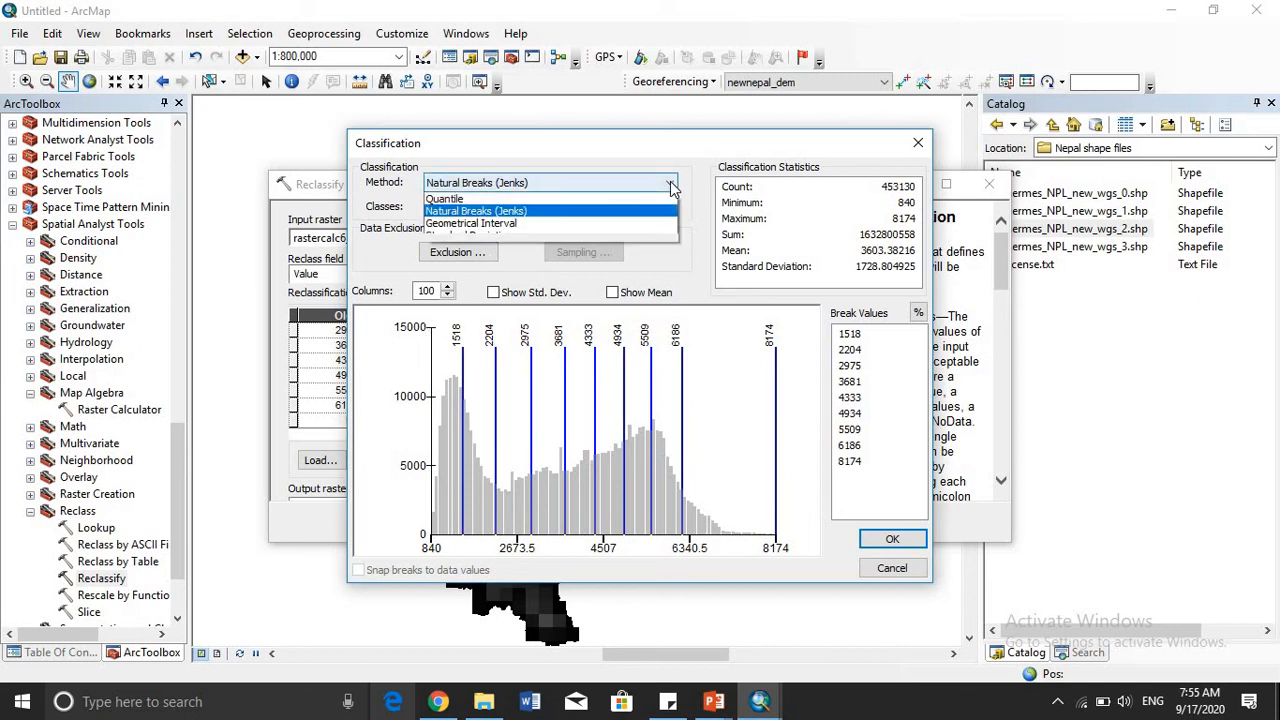
{"action": "left_click", "coordinate": [565, 197]}
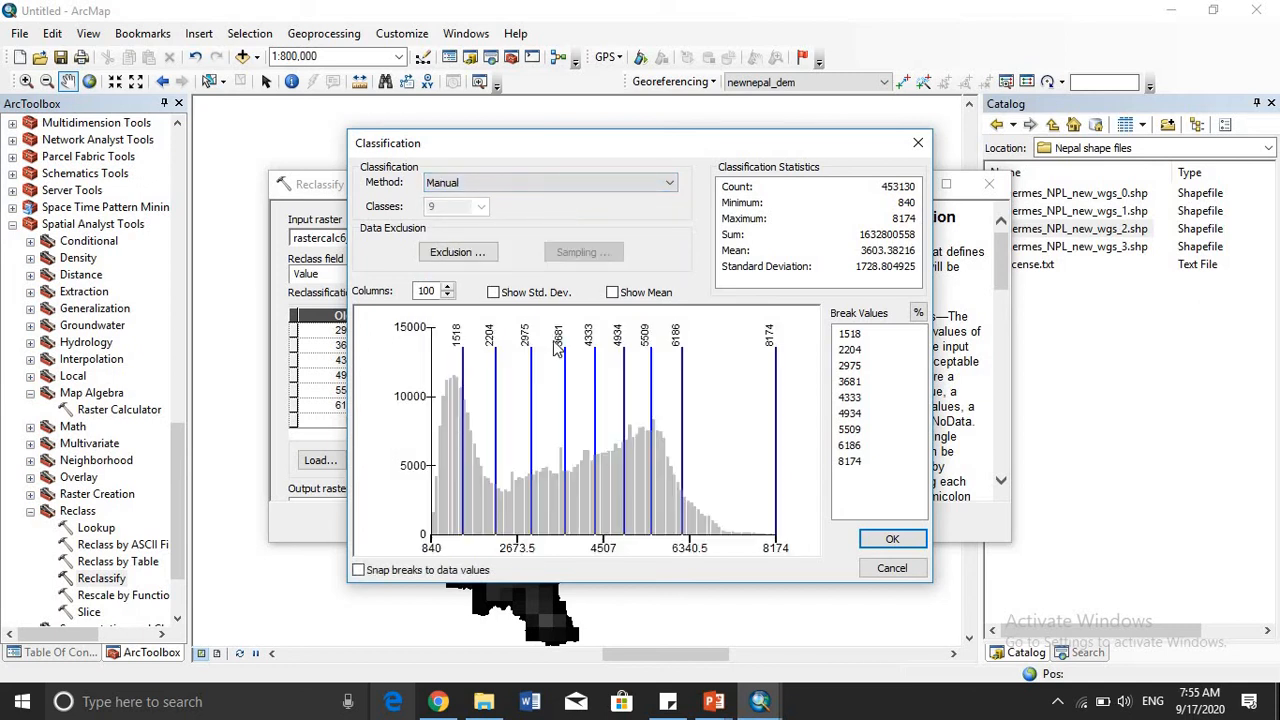
{"action": "left_click_drag", "start_coordinate": [686, 435], "coordinate": [658, 430]}
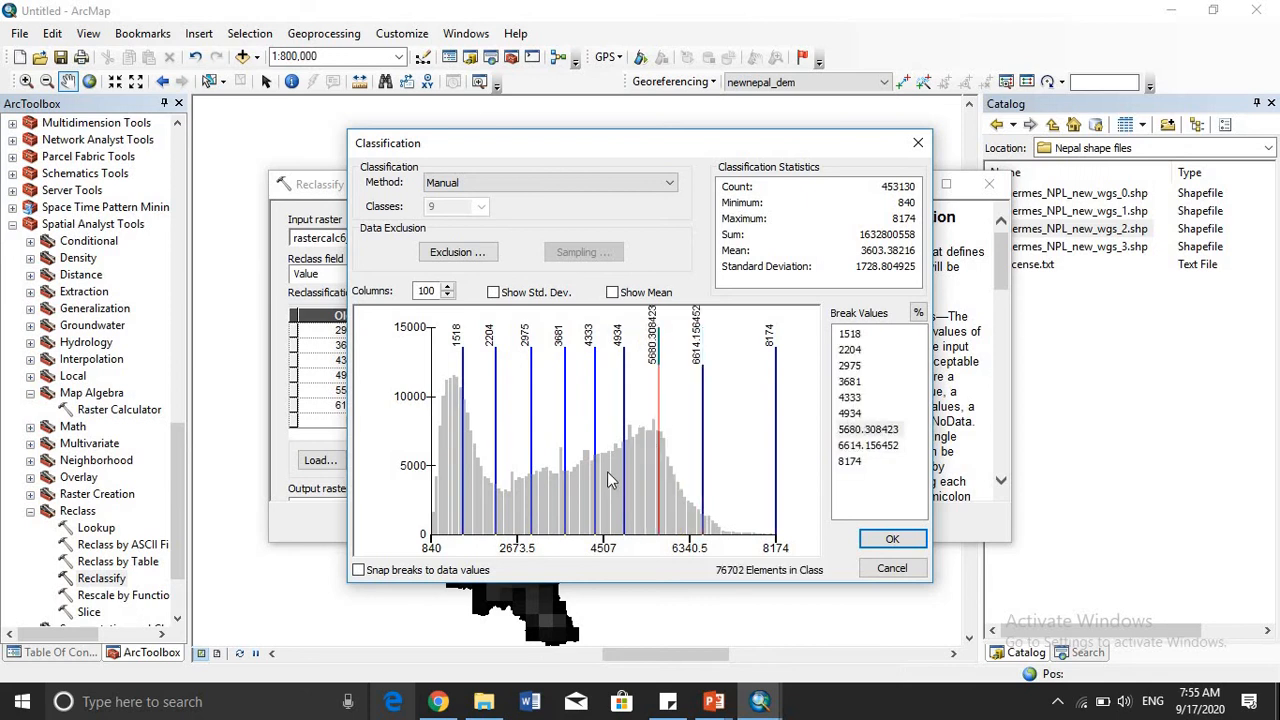
- Try the Equal Interval classification method with 5 classes
{"action": "left_click", "coordinate": [672, 187]}
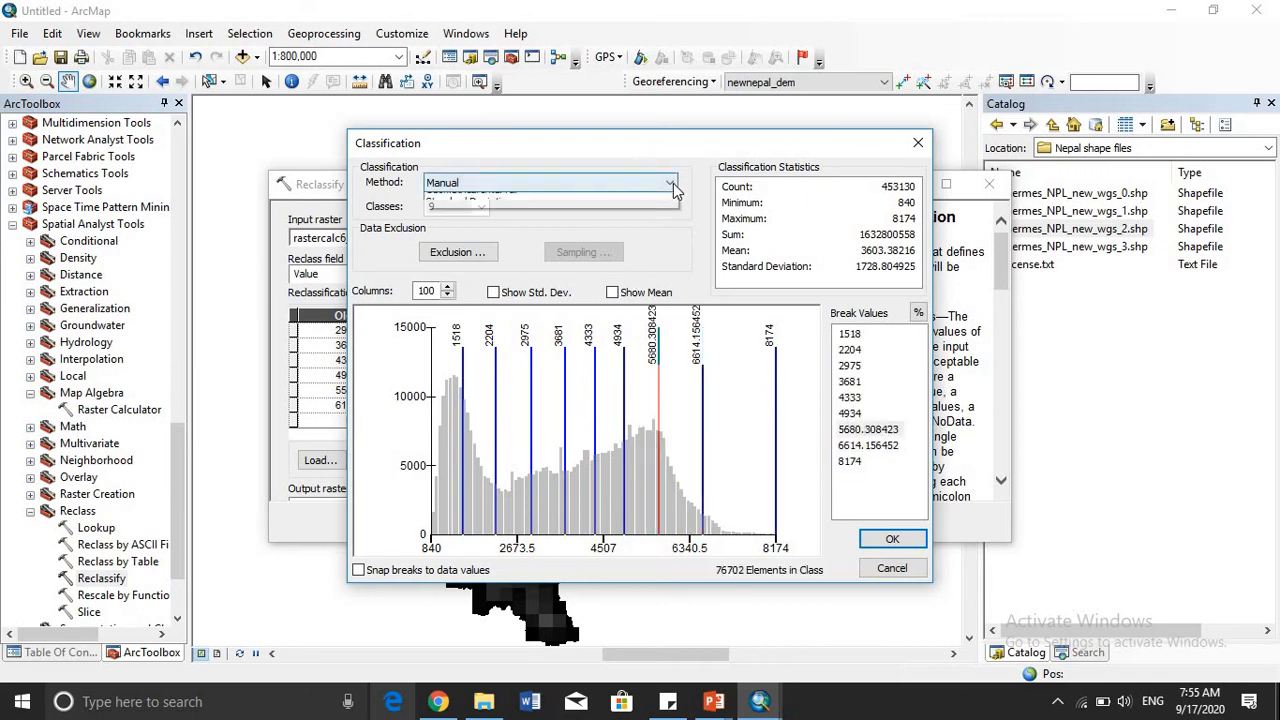
{"action": "left_click", "coordinate": [561, 219]}
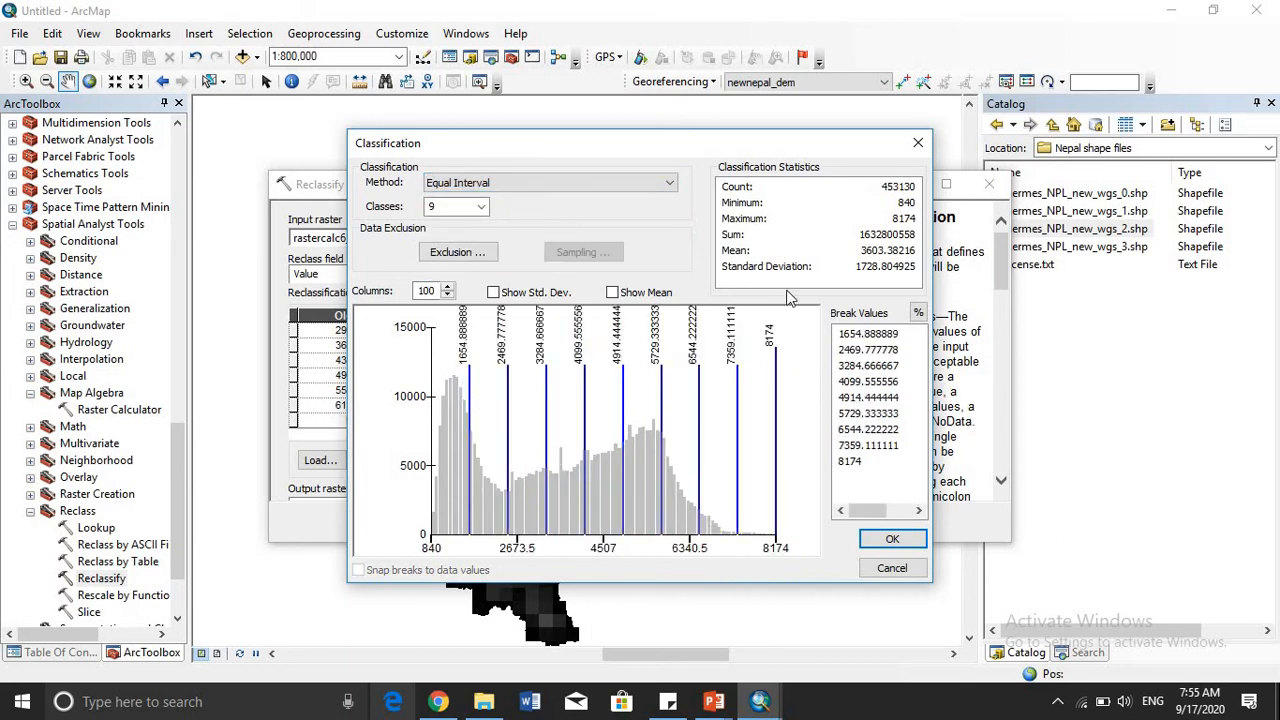
{"action": "left_click", "coordinate": [481, 208]}
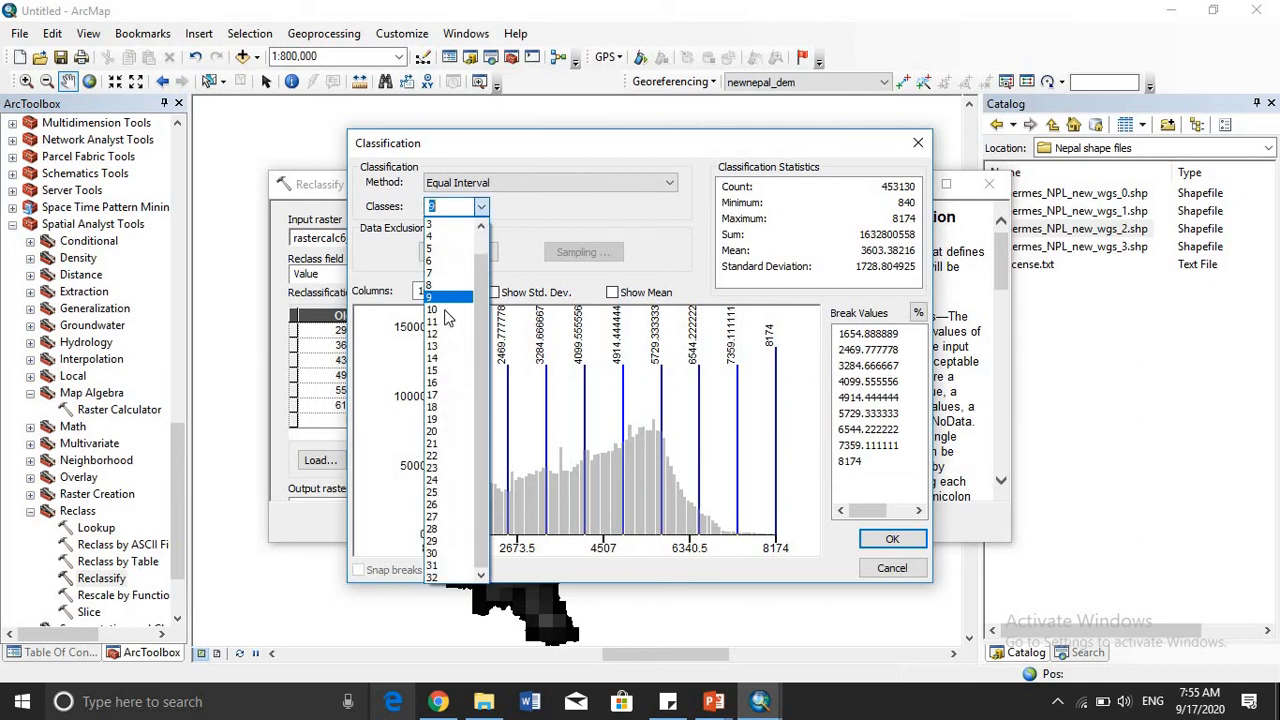
{"action": "left_click", "coordinate": [437, 248]}
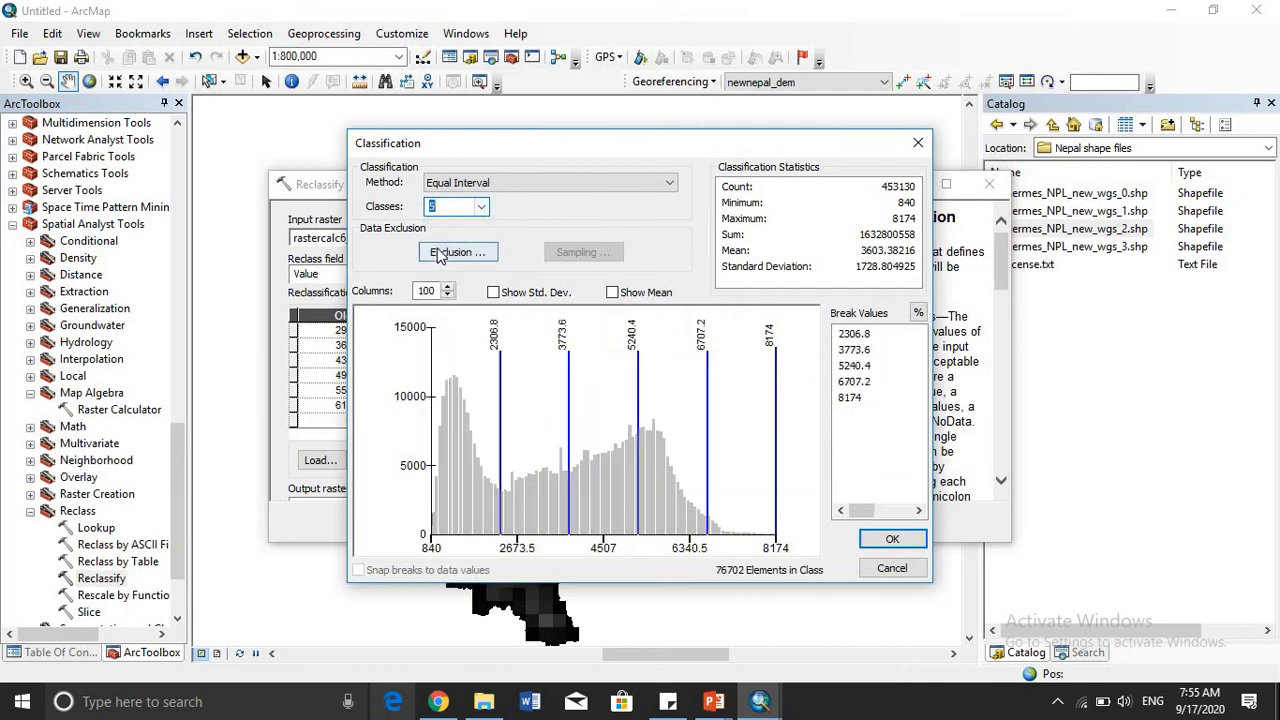
- Set the classification method to Defined Interval with an interval size of 500, and apply it
{"action": "left_click", "coordinate": [672, 184]}
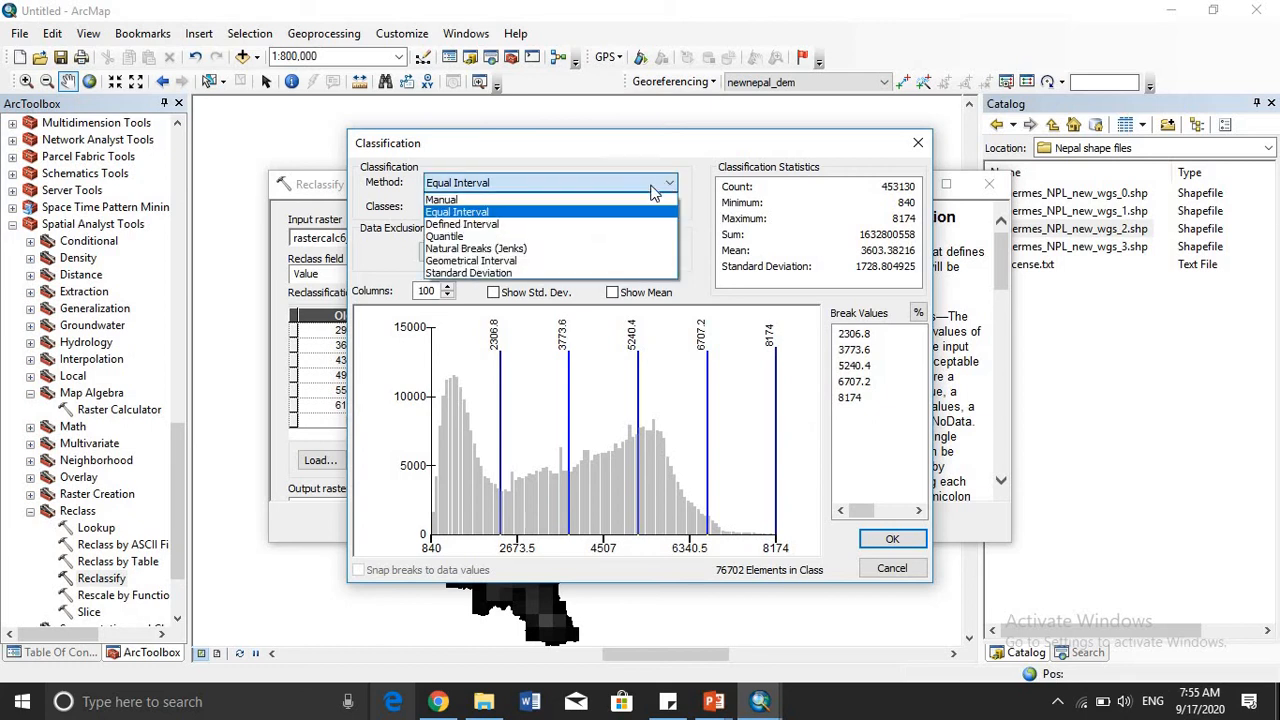
{"action": "left_click", "coordinate": [603, 224]}
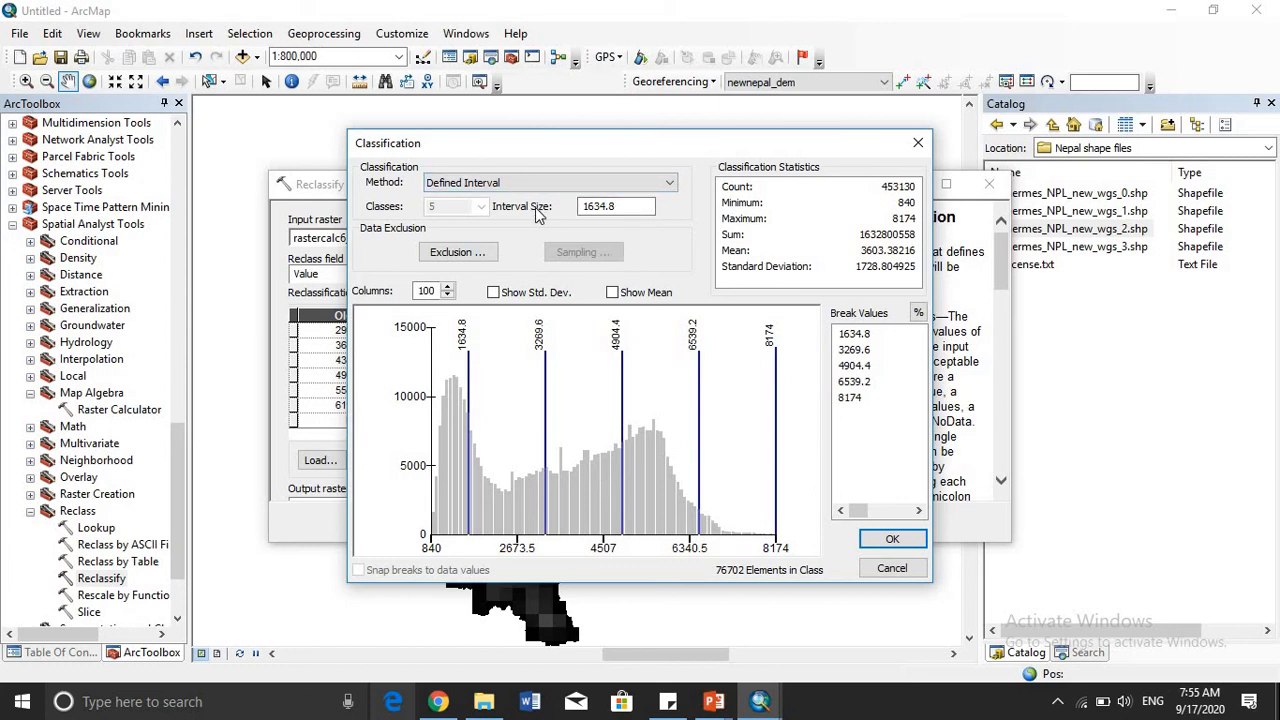
{"action": "left_click", "coordinate": [641, 202]}
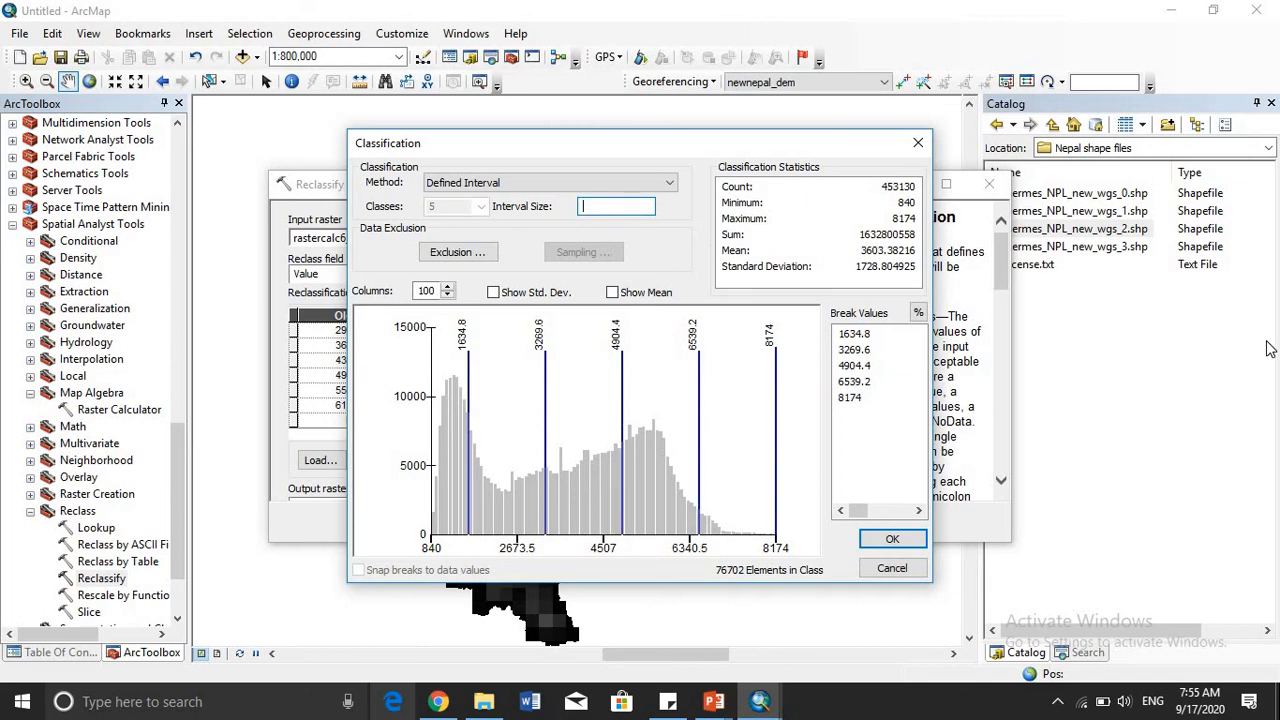
{"action": "type", "text": "500"}
{"action": "left_click", "coordinate": [892, 540]}
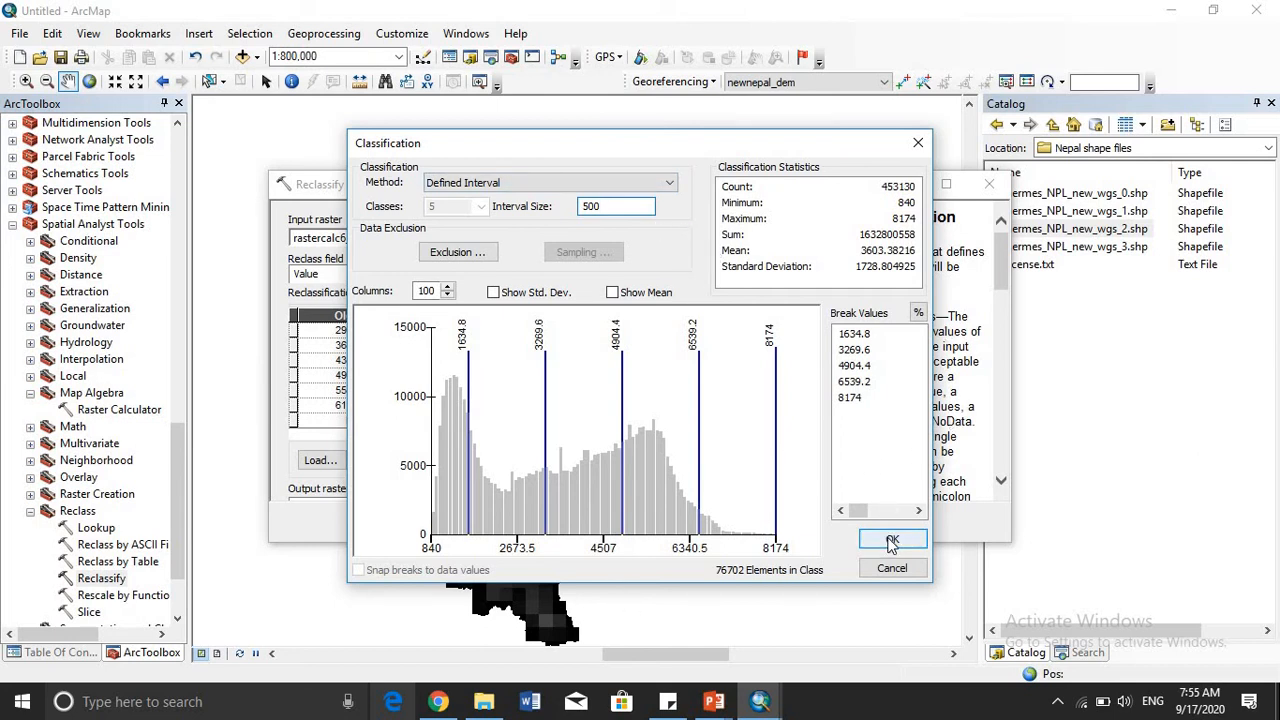
- Review the old and new values in the reclassification table, and run Reclassify on the clipped DEM
{"action": "left_click", "coordinate": [561, 385]}
{"action": "left_click", "coordinate": [561, 385]}
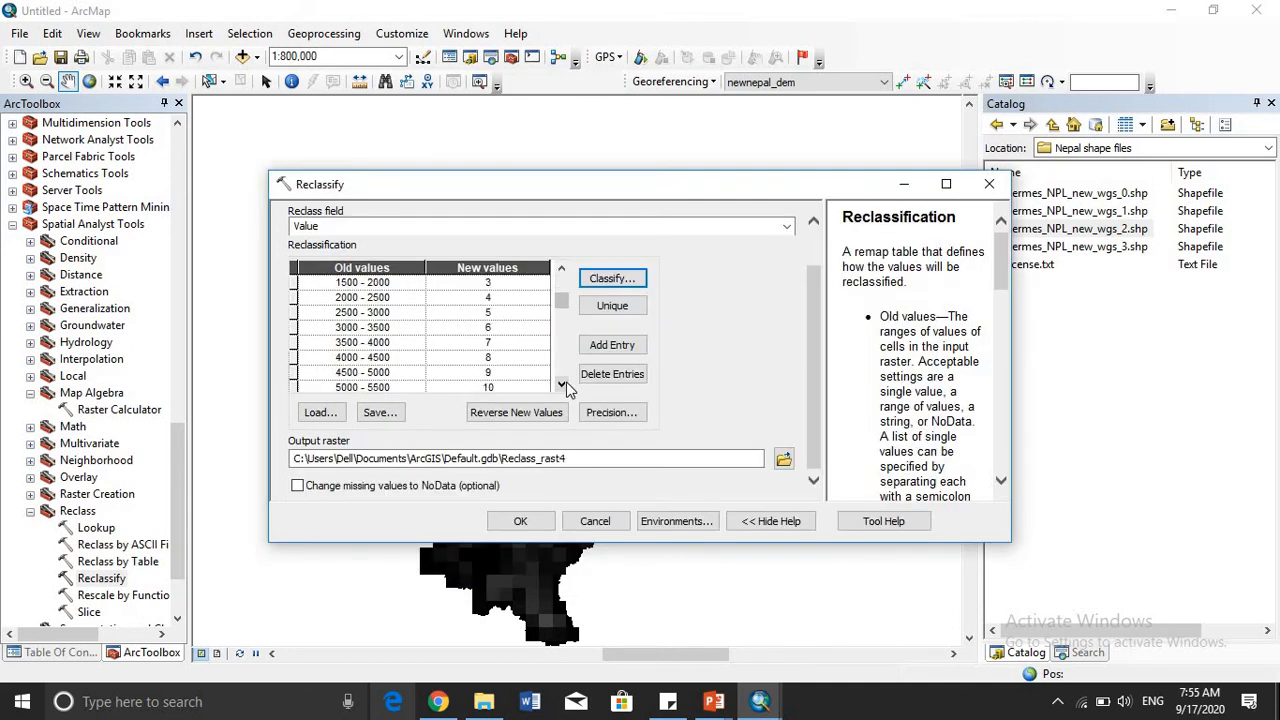
{"action": "left_click", "coordinate": [562, 385]}
{"action": "left_click", "coordinate": [562, 385]}
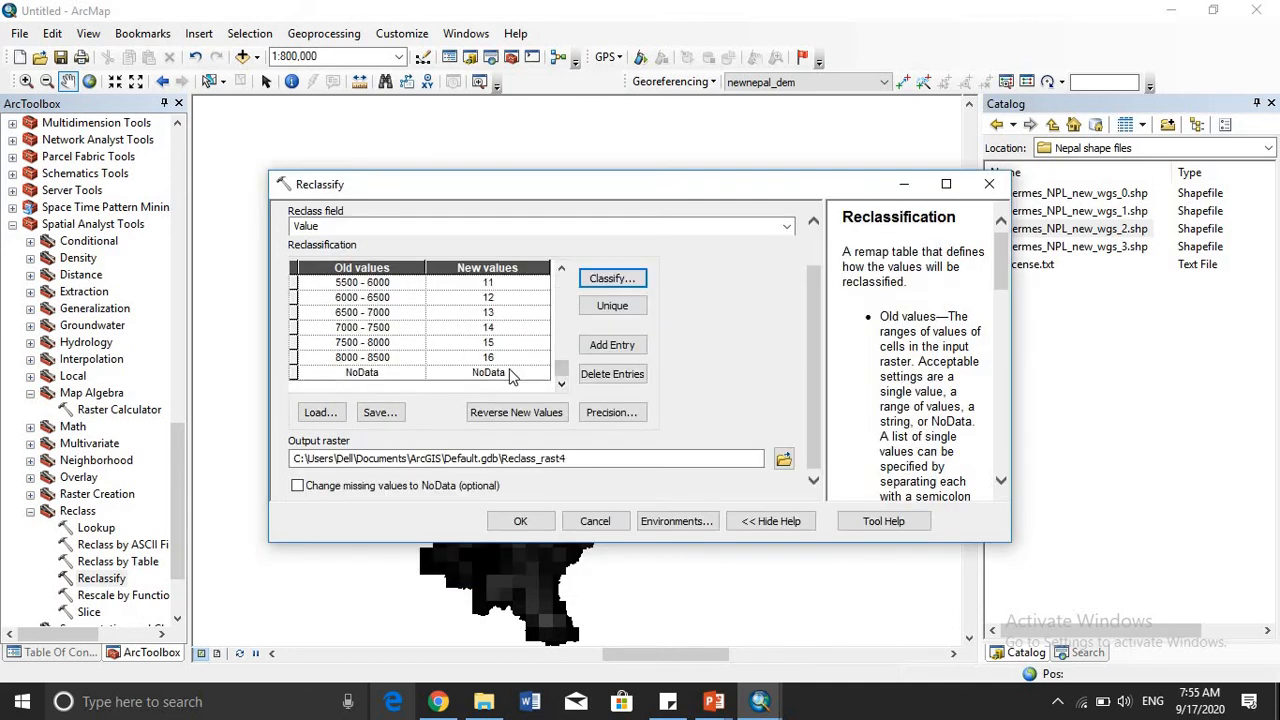
{"action": "scroll", "coordinate": [510, 374], "scroll_direction": "up", "scroll_amount": 1}
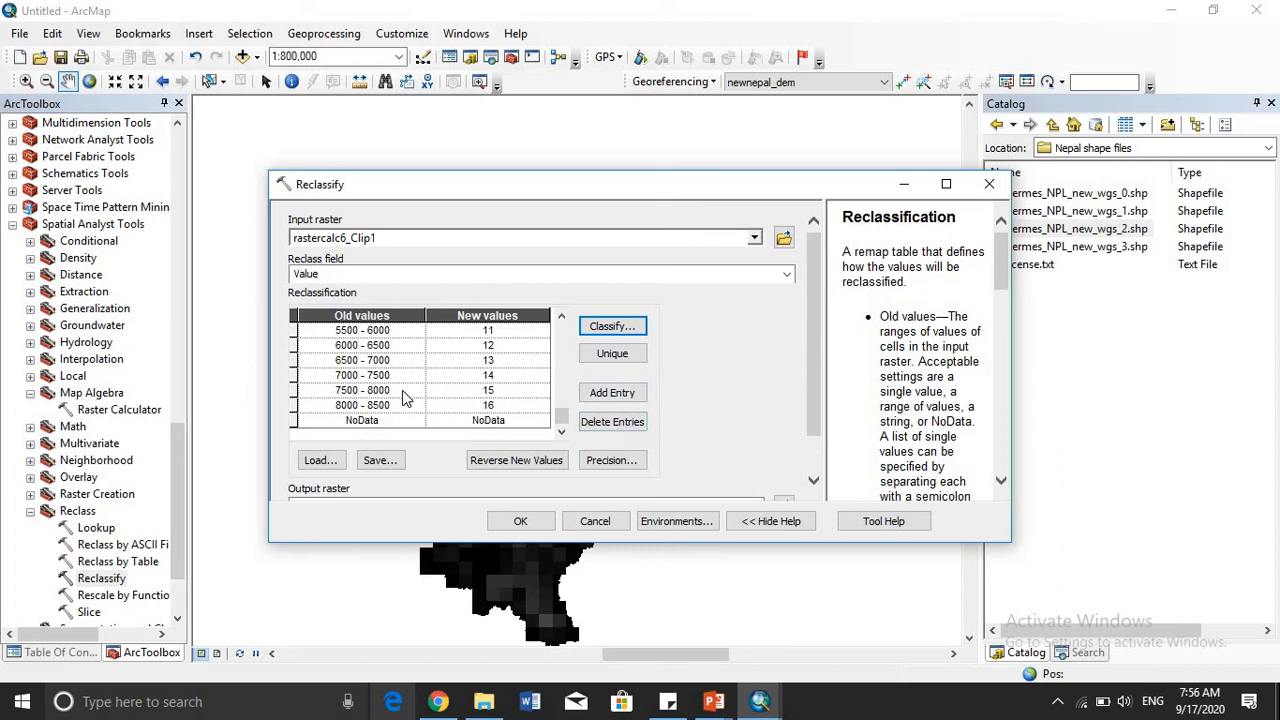
{"action": "left_click", "coordinate": [815, 483]}
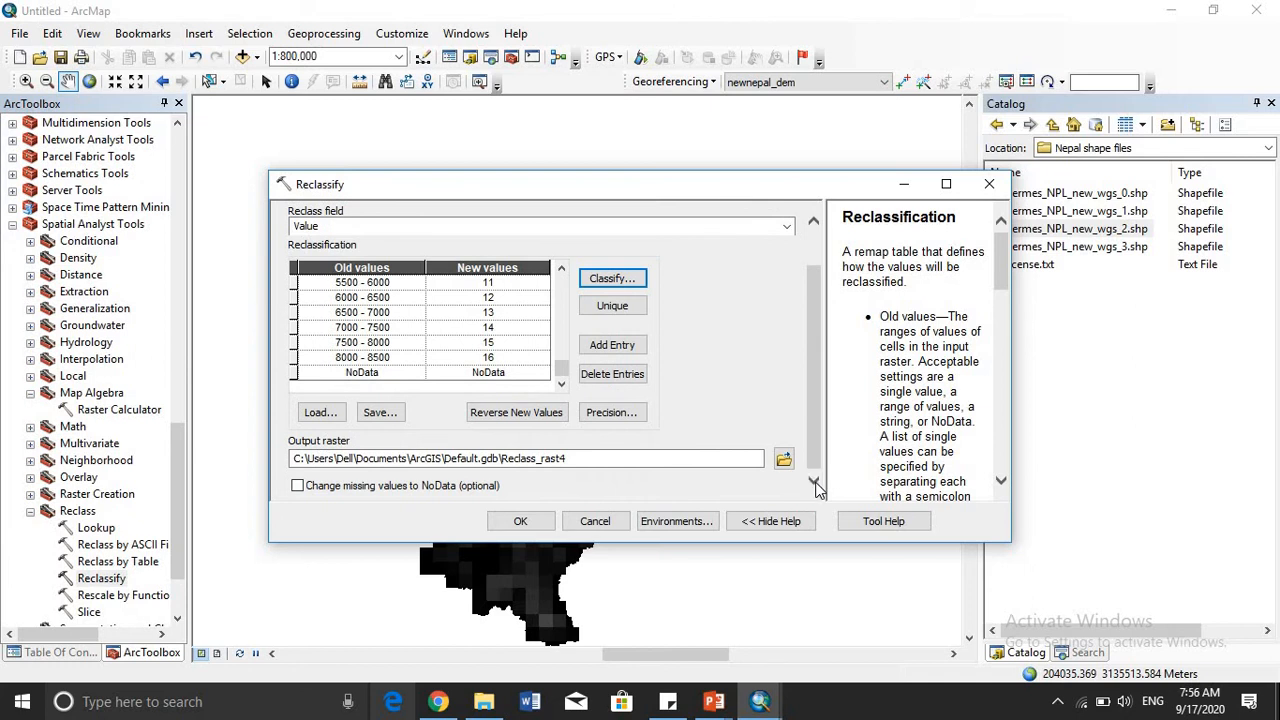
{"action": "left_click", "coordinate": [540, 527]}
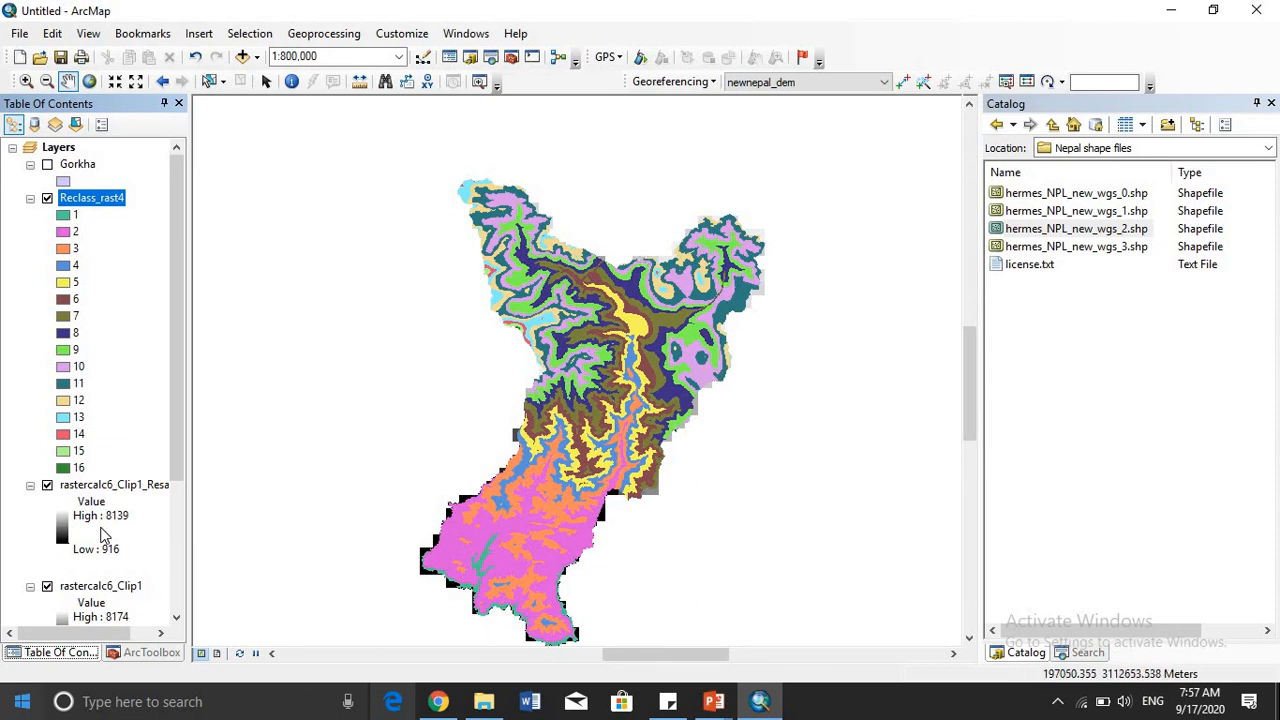
- Reclassify rastercalc6_Clip1_Resample1 on the Value field with the default class breaks, and review the legend of the new layer
{"action": "scroll", "coordinate": [141, 530], "scroll_direction": "down", "scroll_amount": 3}
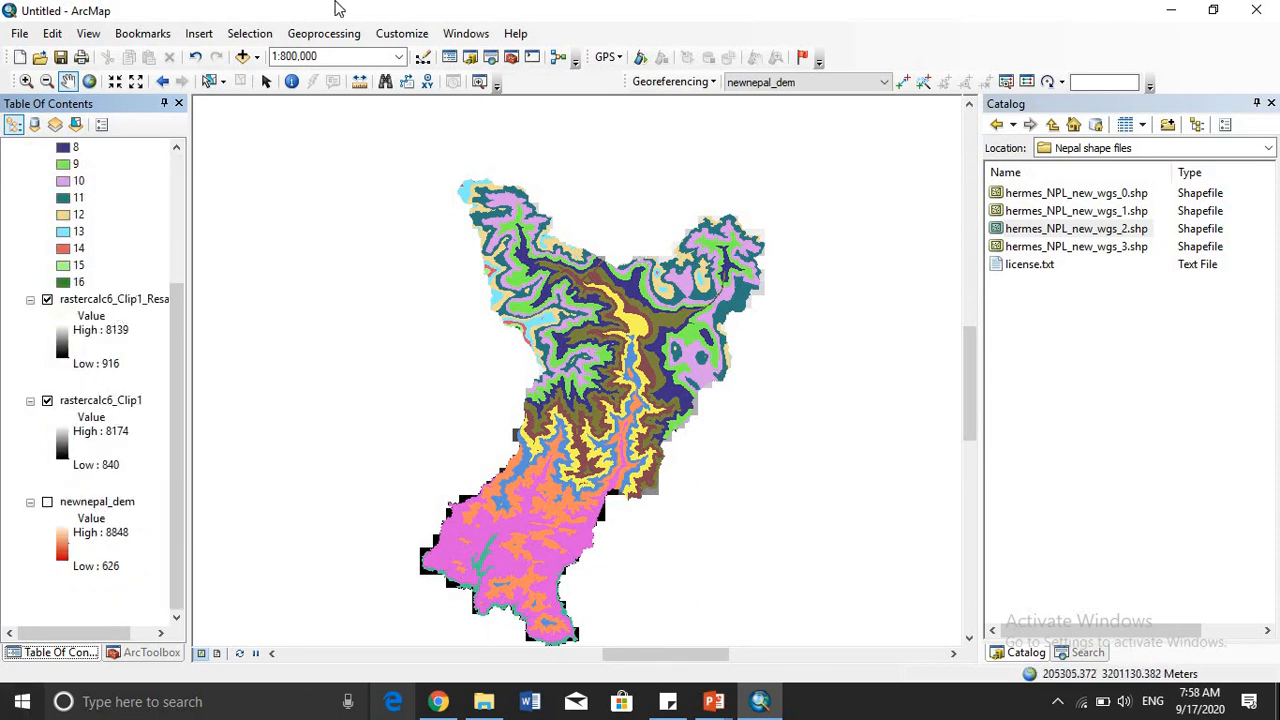
{"action": "left_click", "coordinate": [138, 653]}
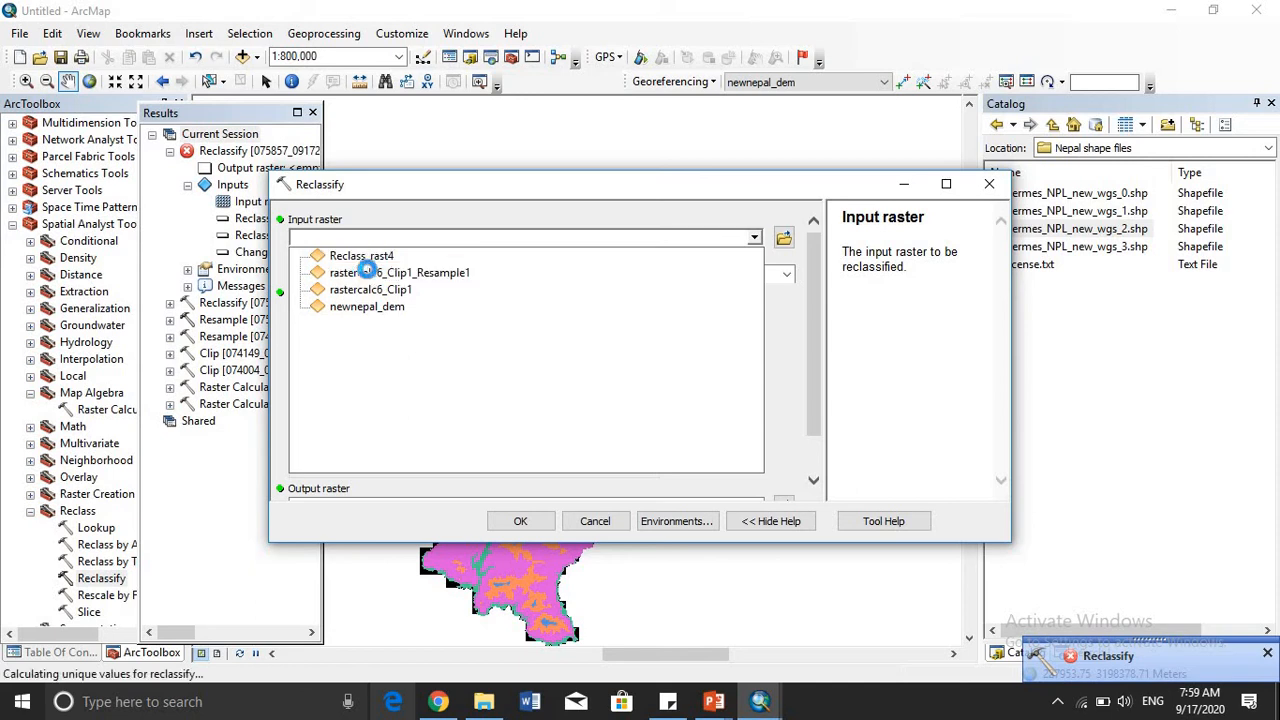
{"action": "left_click", "coordinate": [370, 273]}
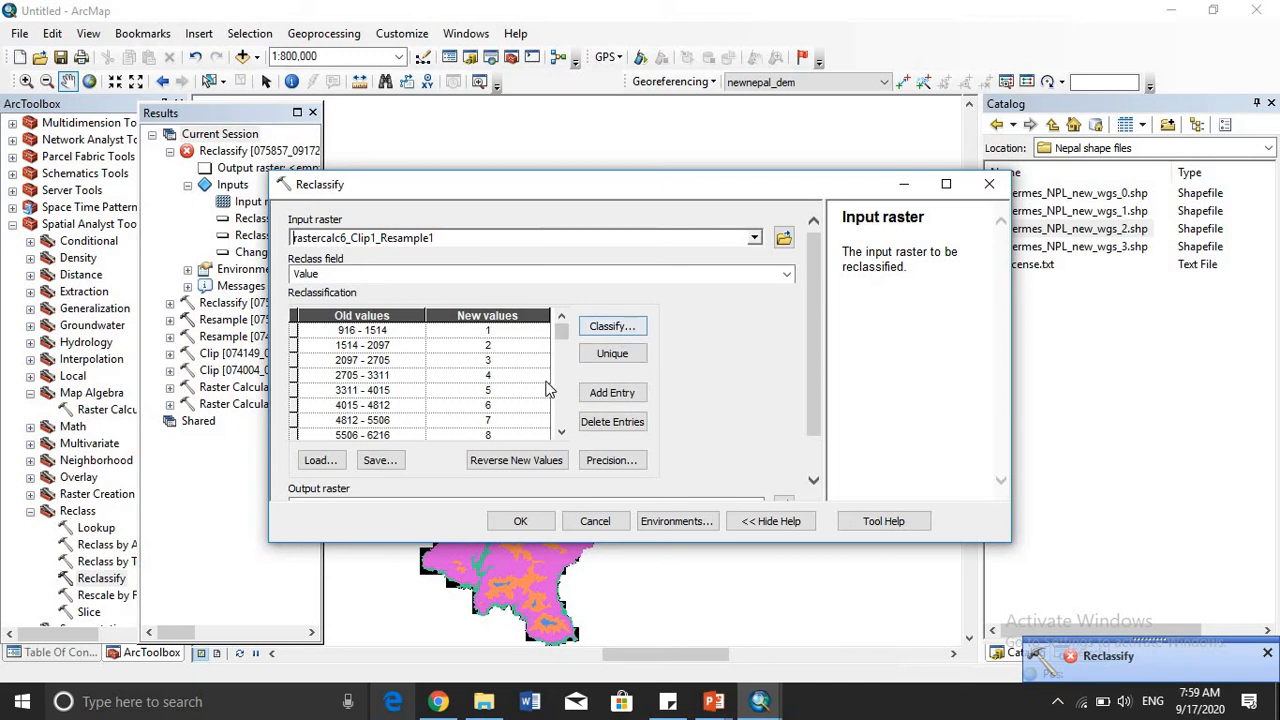
{"action": "scroll", "coordinate": [557, 450], "scroll_direction": "down", "scroll_amount": 1}
{"action": "left_click", "coordinate": [520, 522]}
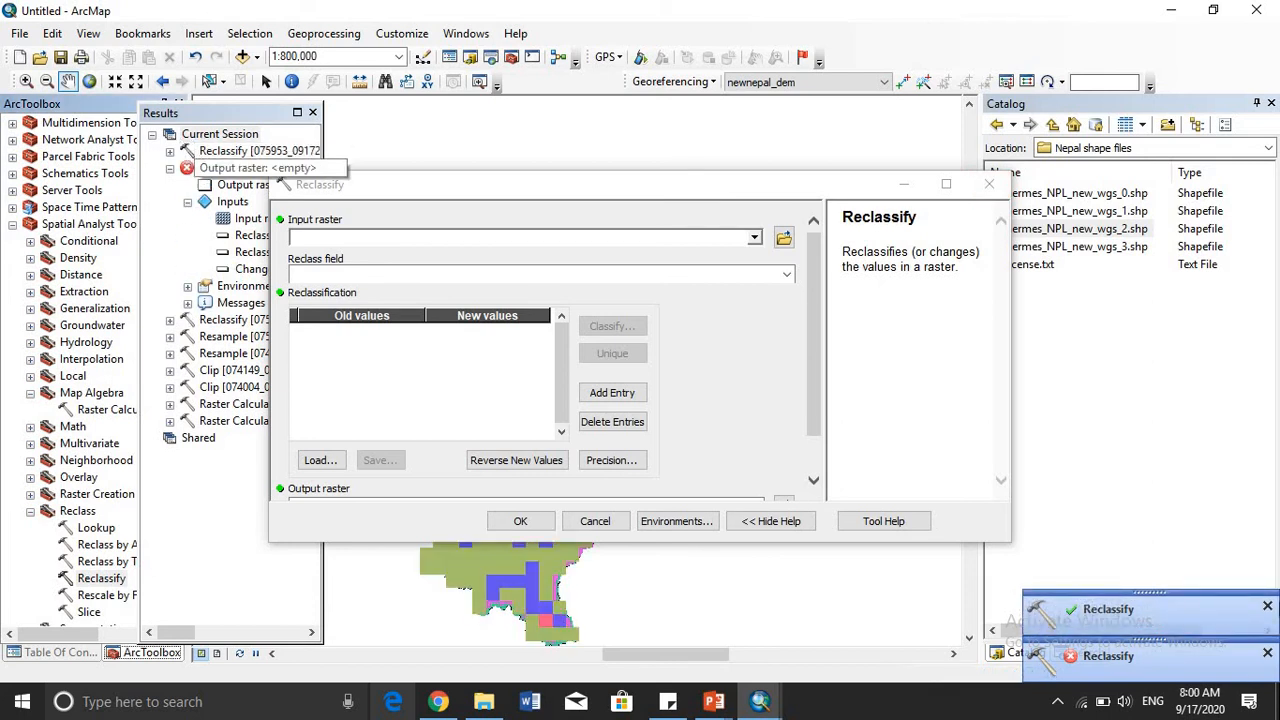
{"action": "left_click", "coordinate": [990, 185]}
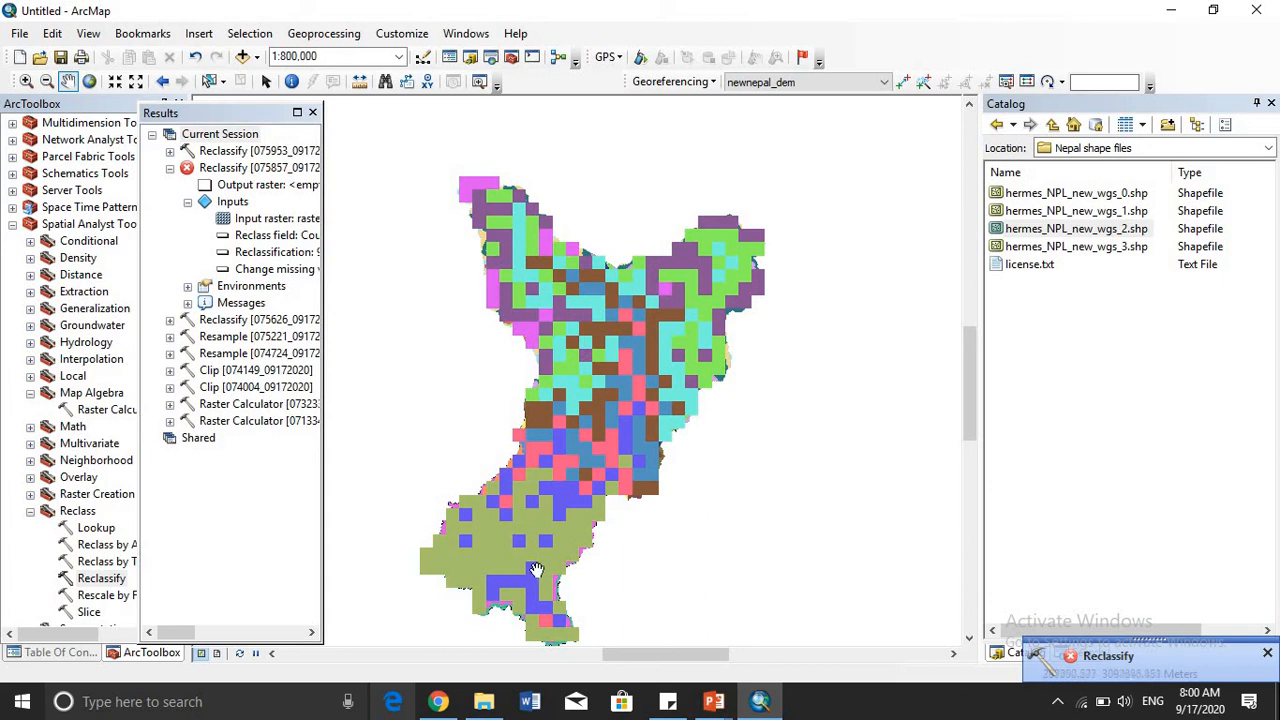
{"action": "left_click", "coordinate": [40, 655]}
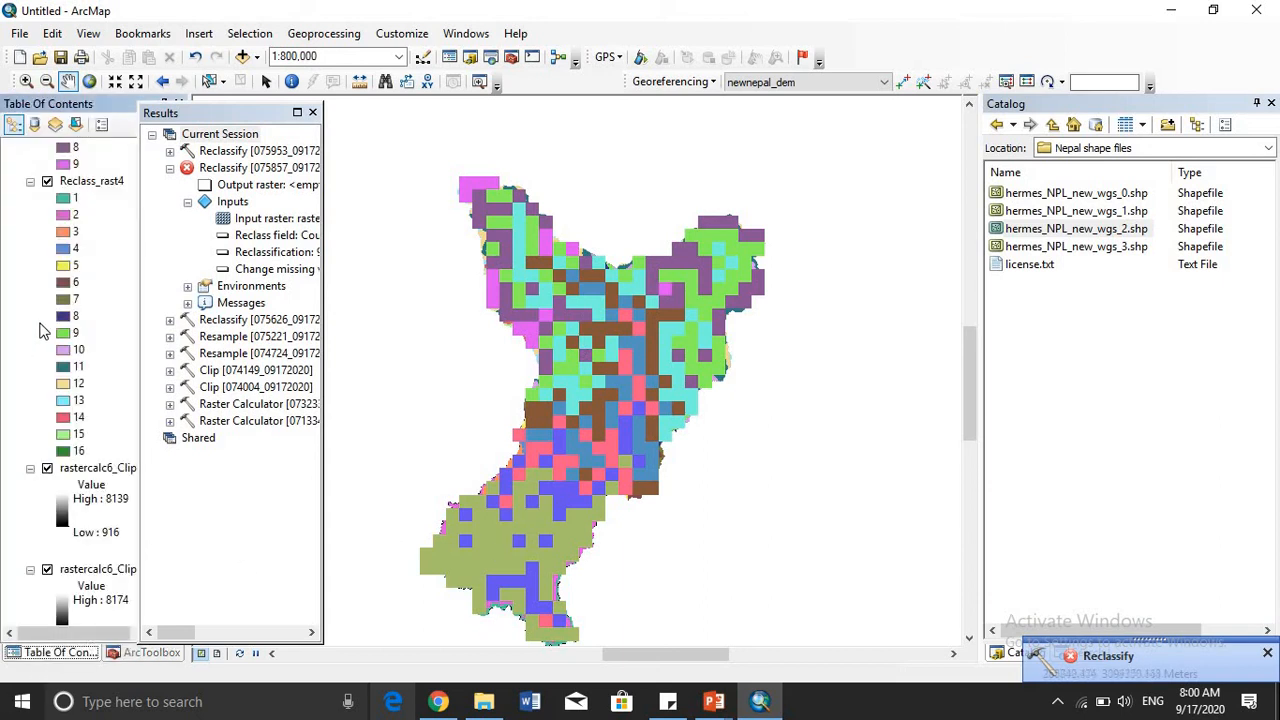
{"action": "scroll", "coordinate": [40, 330], "scroll_direction": "up", "scroll_amount": 3}
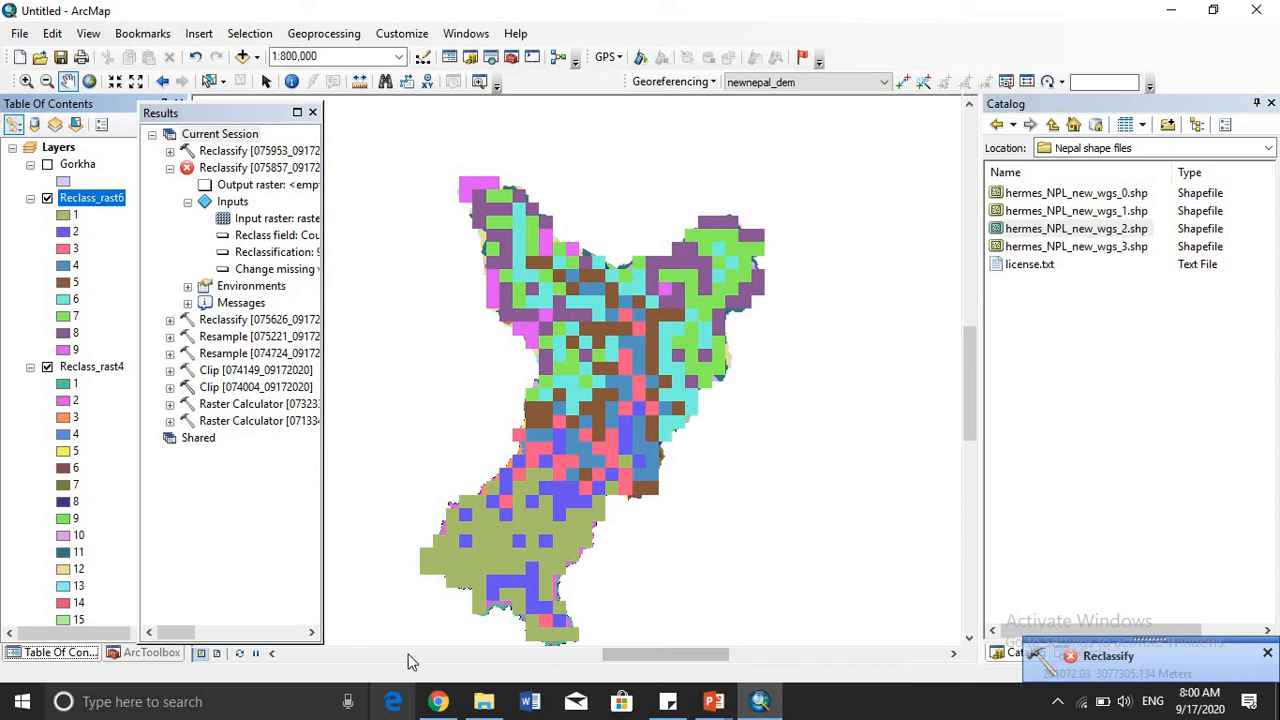
- Search the geoprocessing tools for rescale (data management)
{"action": "left_click", "coordinate": [134, 654]}
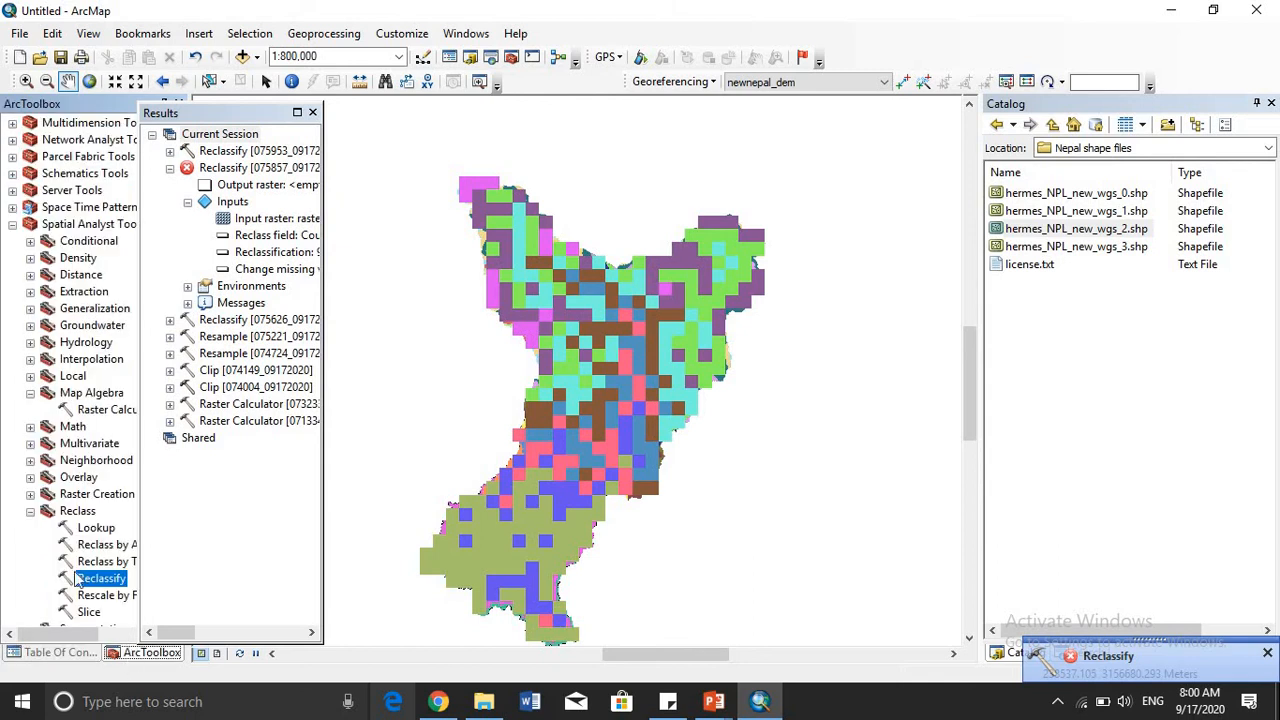
{"action": "scroll", "coordinate": [80, 578], "scroll_direction": "up", "scroll_amount": 10}
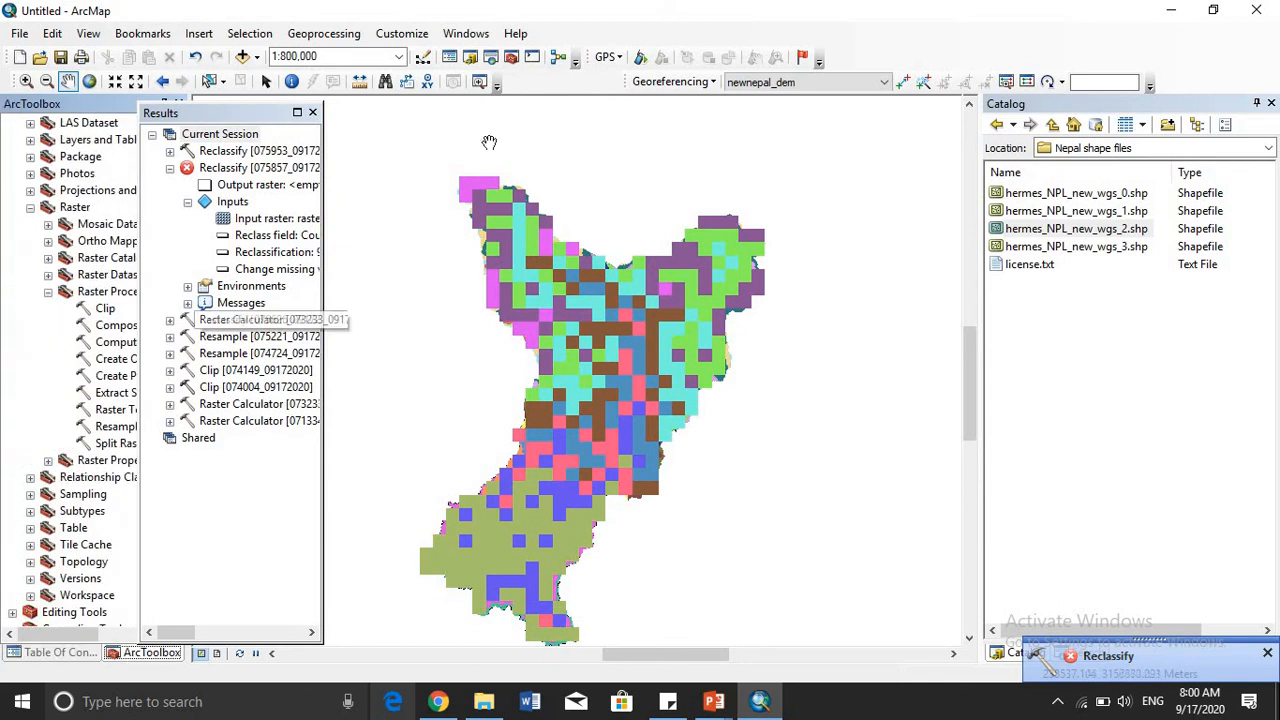
{"action": "left_click", "coordinate": [498, 60]}
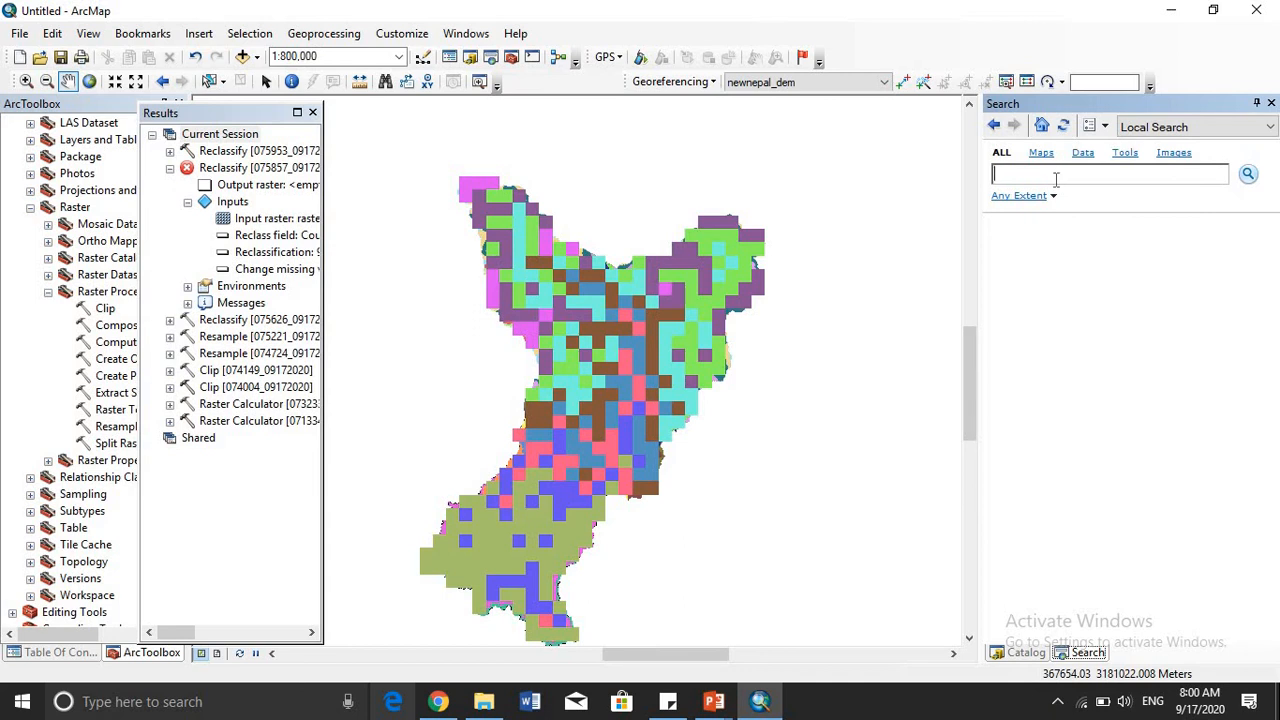
{"action": "left_click", "coordinate": [1124, 154]}
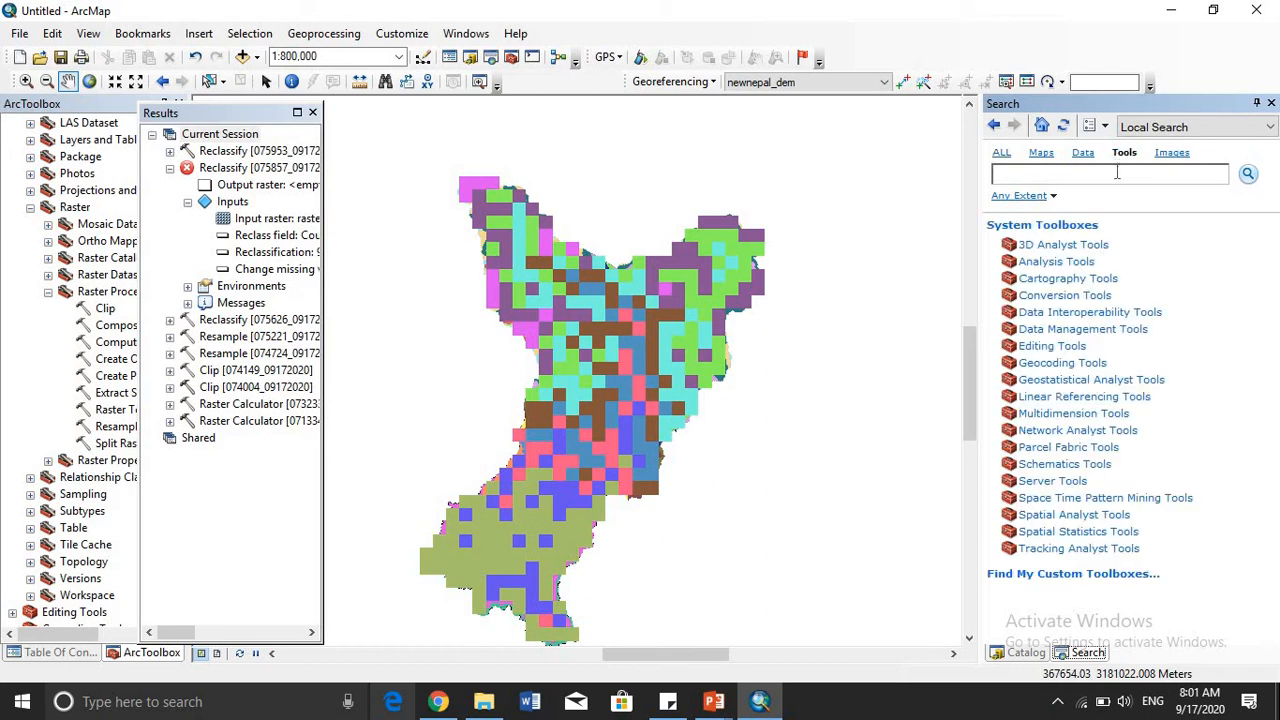
{"action": "type", "text": "Re"}
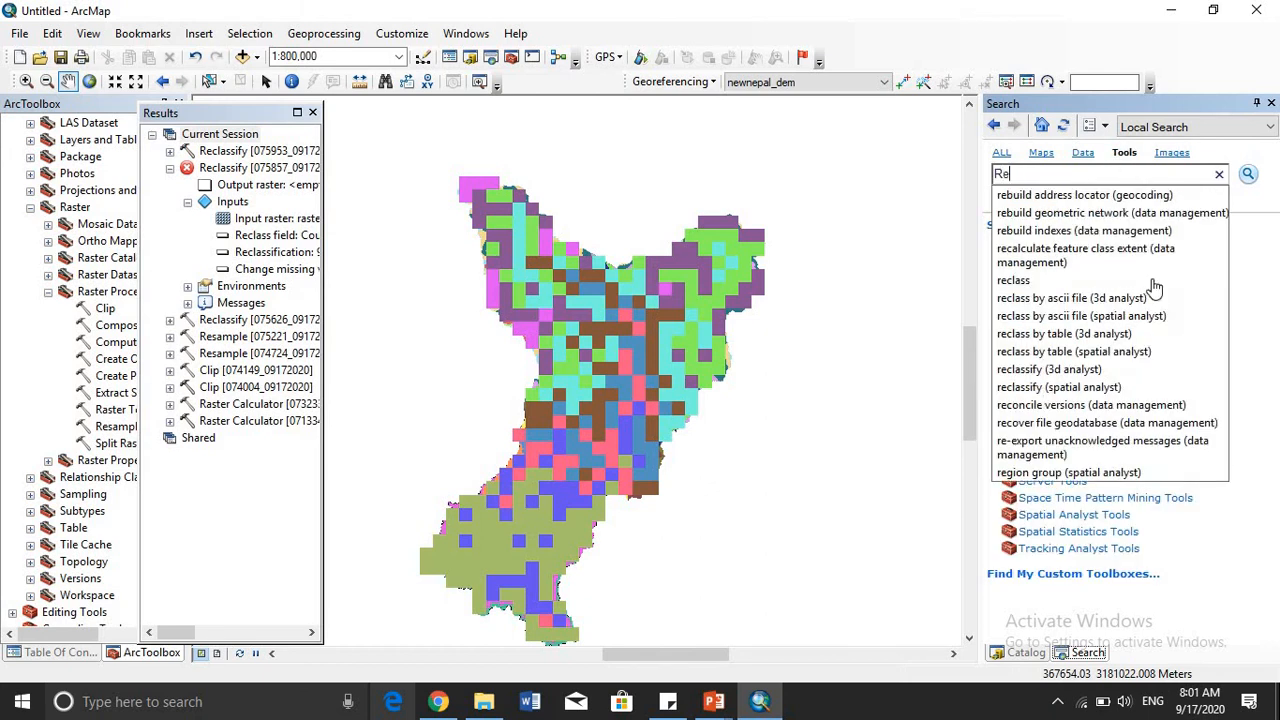
{"action": "type", "text": "scale"}
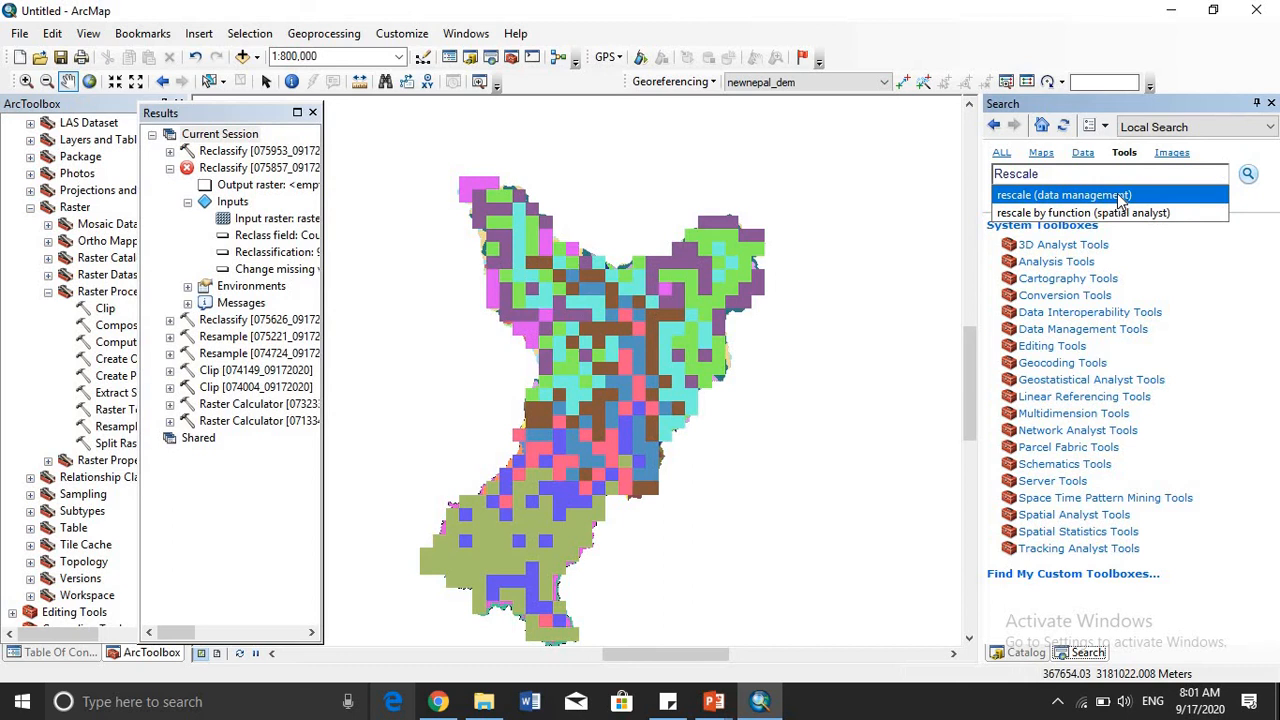
{"action": "left_click", "coordinate": [1012, 195]}
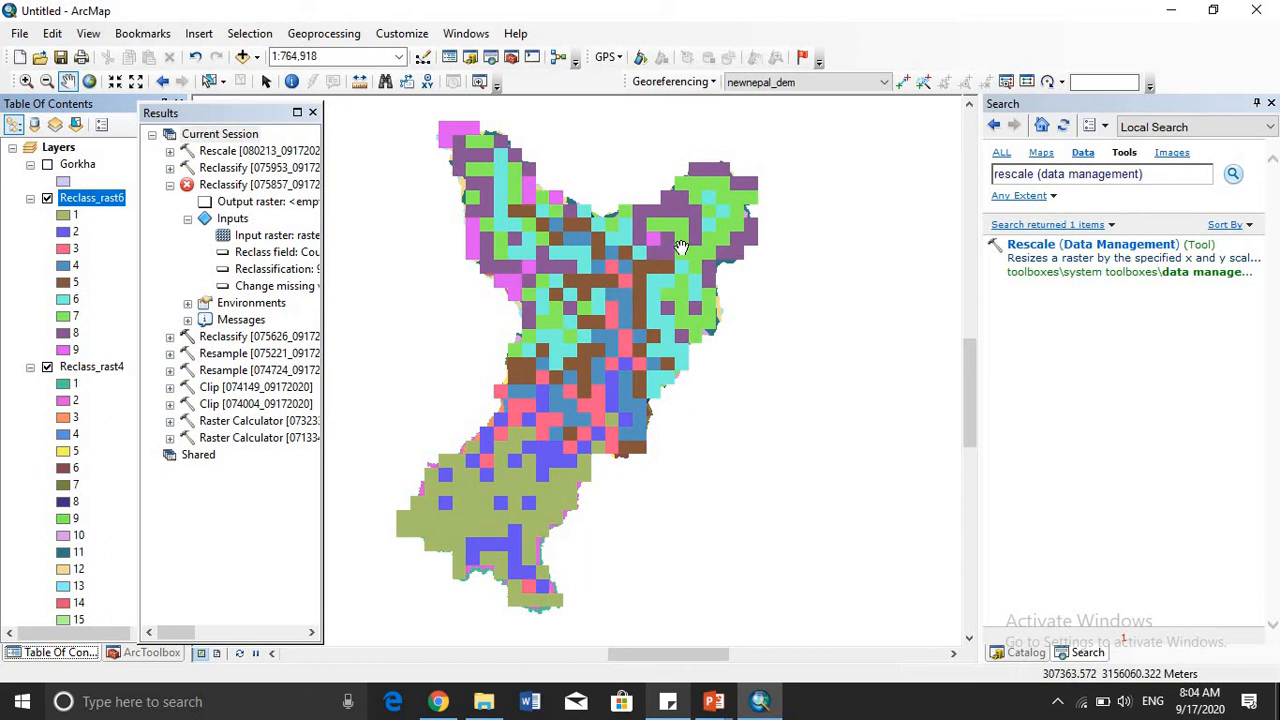
- Rescale Reclass_rast6 with an X scale factor of 3 and a Y scale factor of 3
{"action": "left_click", "coordinate": [1036, 254]}
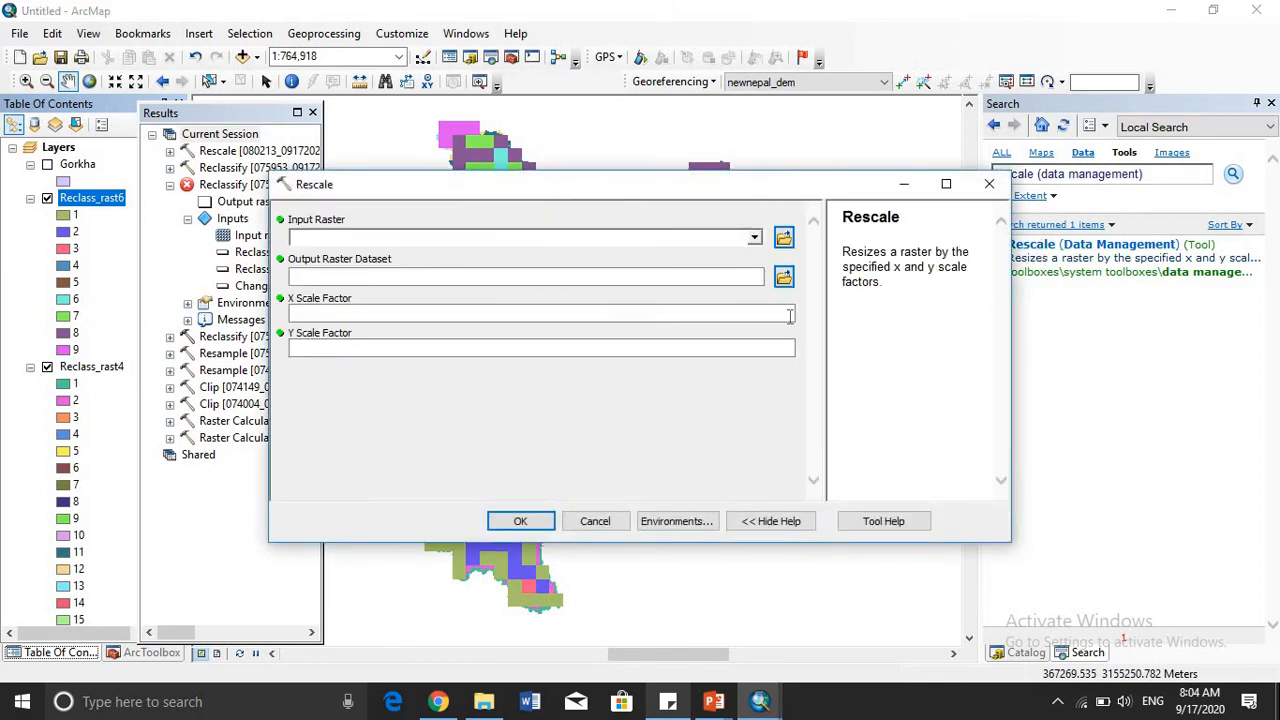
{"action": "left_click", "coordinate": [754, 241]}
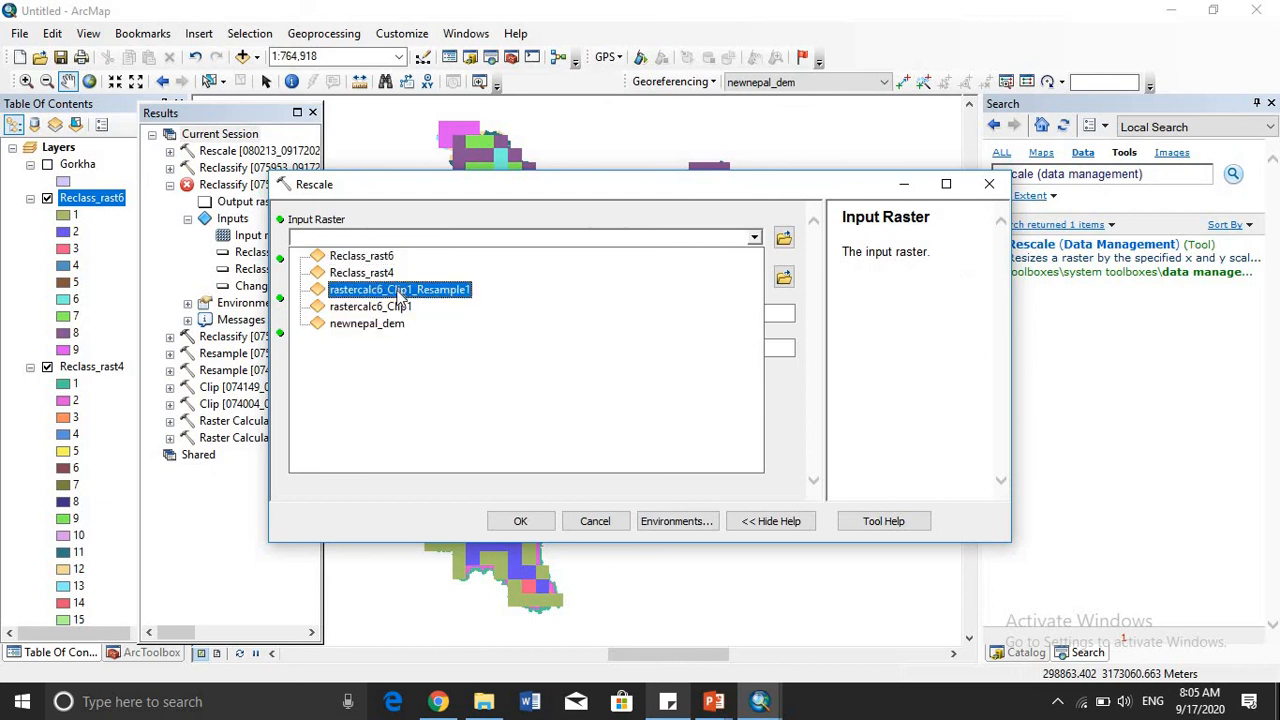
{"action": "left_click", "coordinate": [362, 256]}
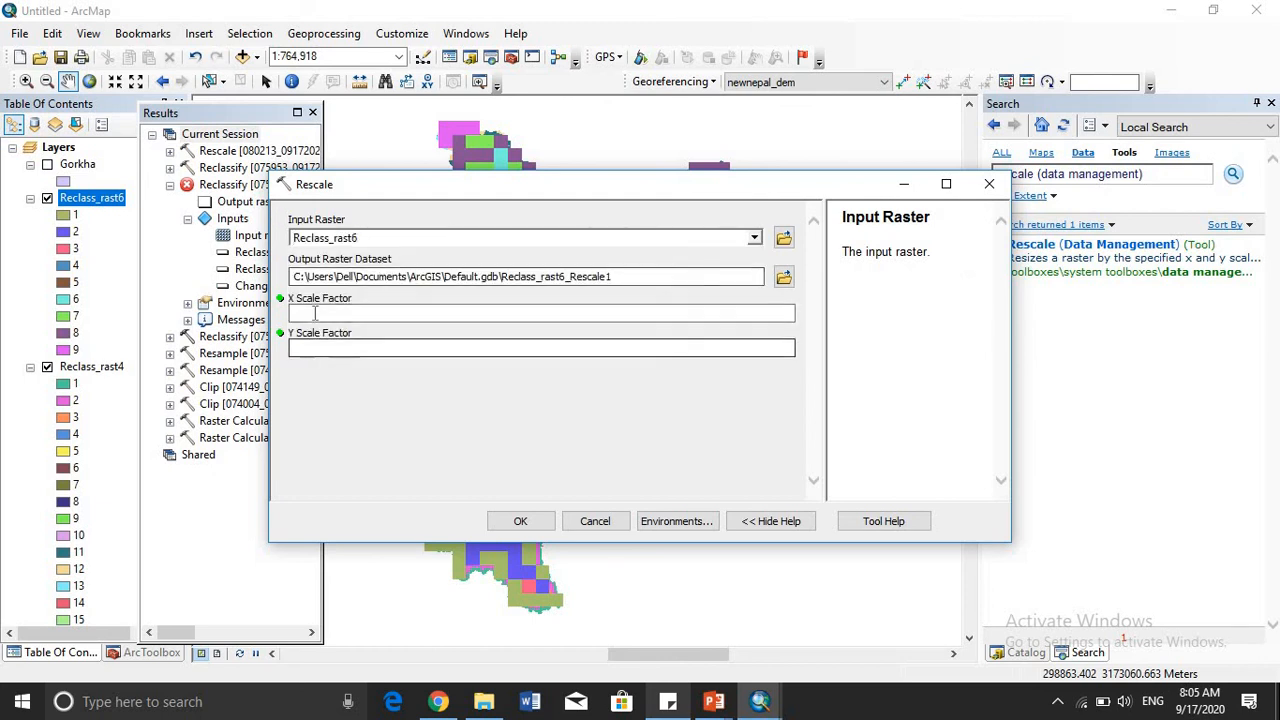
{"action": "left_click", "coordinate": [400, 311]}
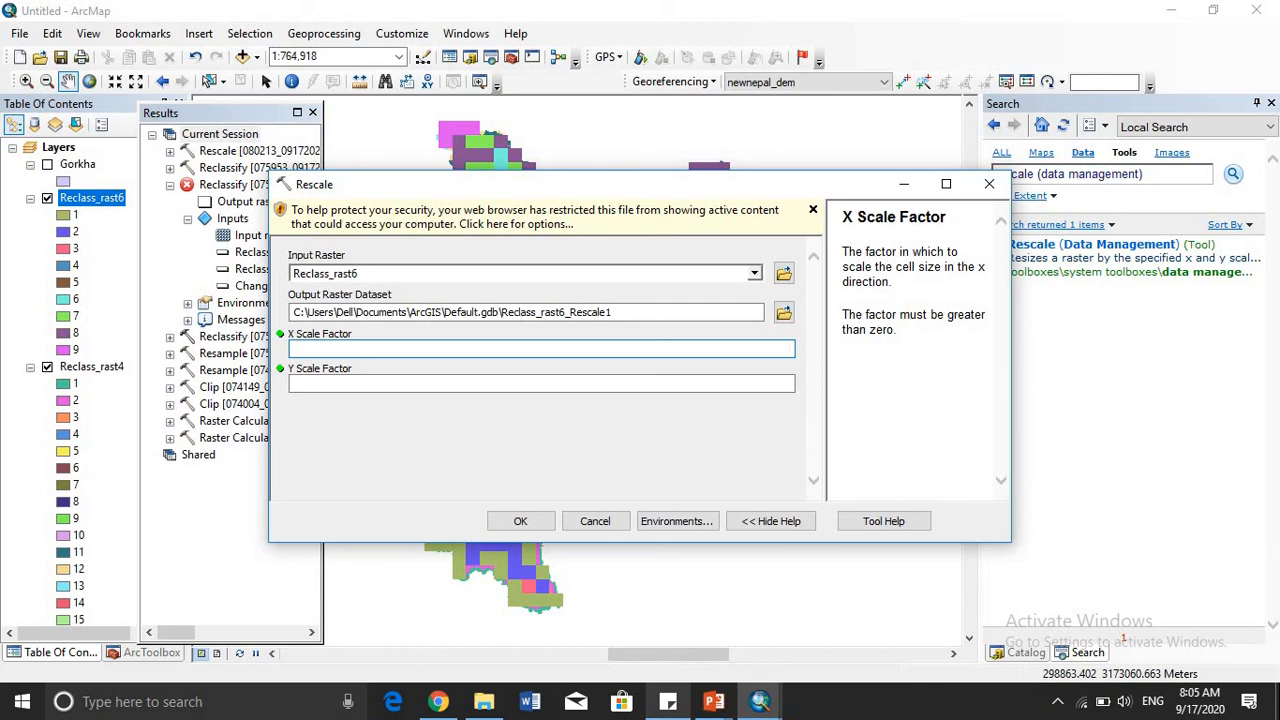
{"action": "left_click", "coordinate": [783, 384]}
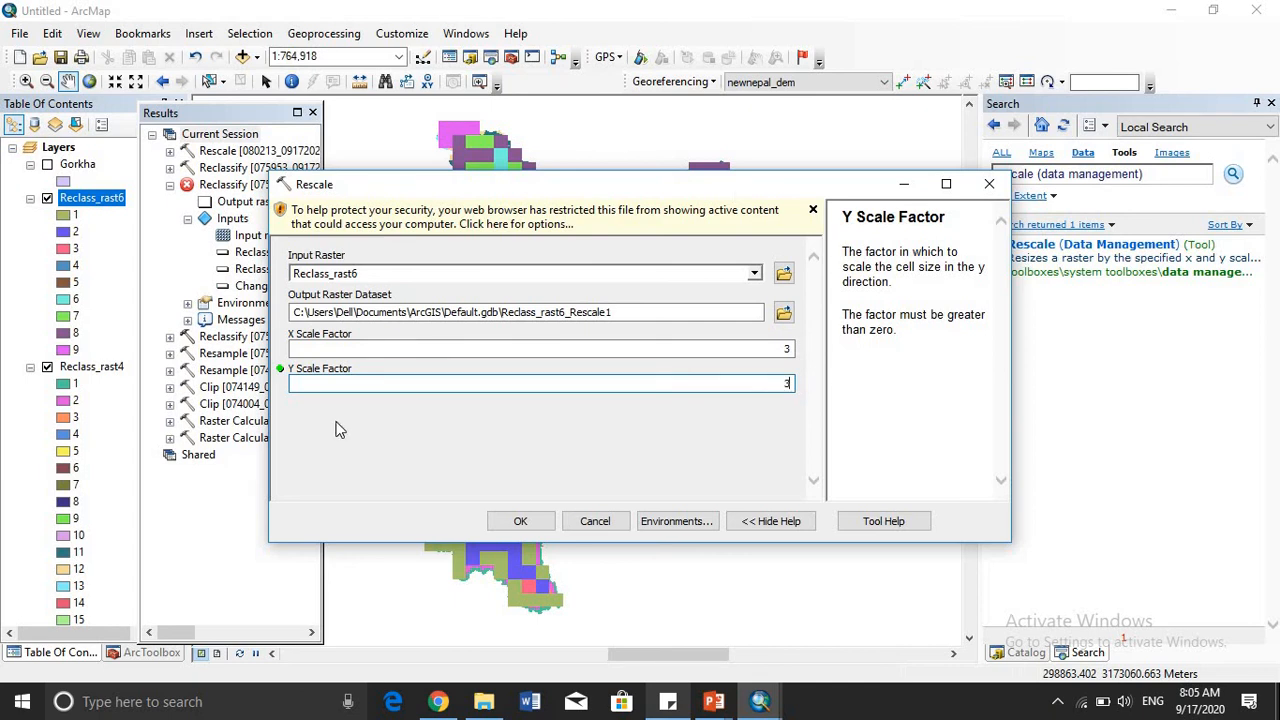
{"action": "left_click", "coordinate": [519, 518]}
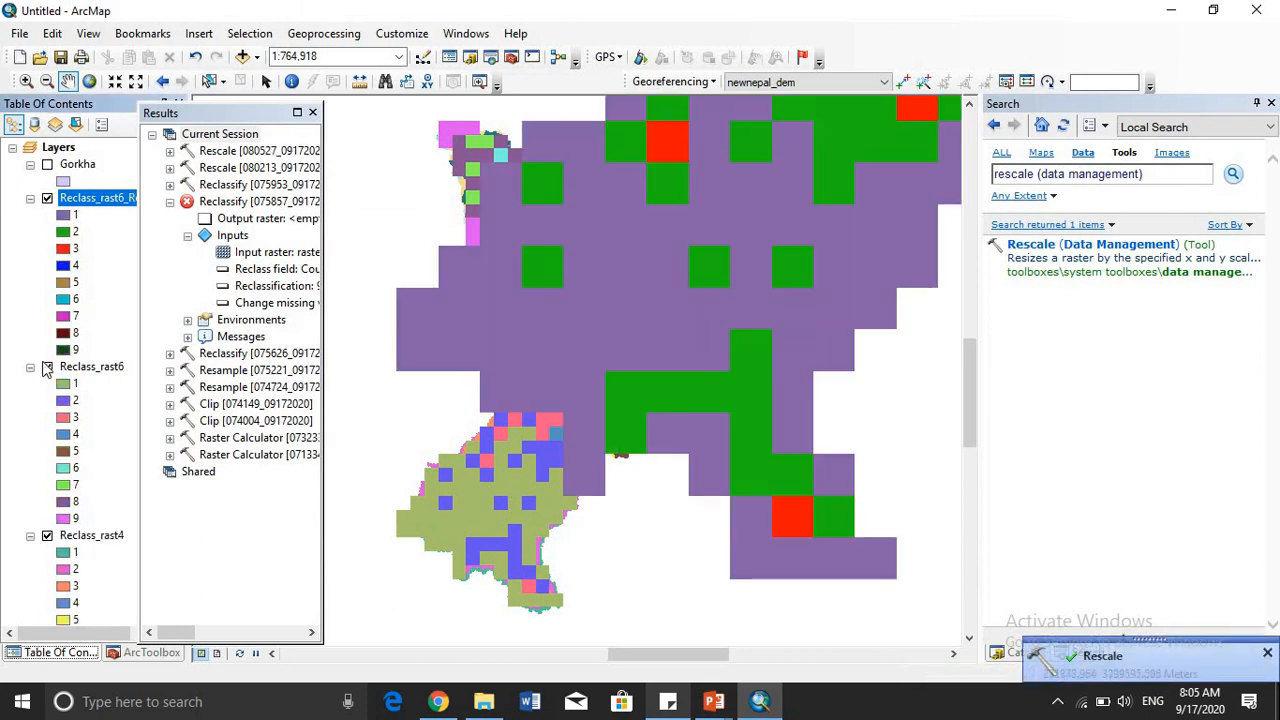
- Hide the Reclass_rast6 and Reclass_rast4 layers so that the rescaled raster is displayed alone
{"action": "left_click", "coordinate": [47, 367]}
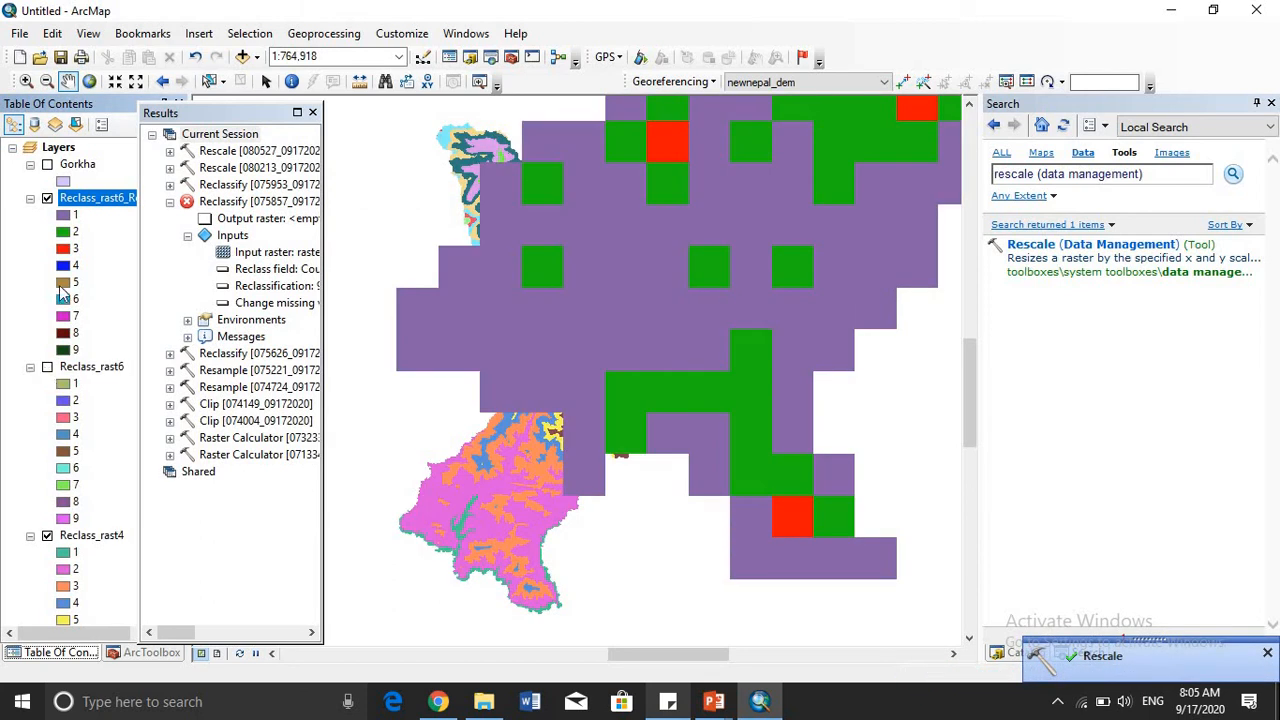
{"action": "left_click", "coordinate": [47, 536]}
{"action": "scroll", "coordinate": [80, 480], "scroll_direction": "down", "scroll_amount": 3}
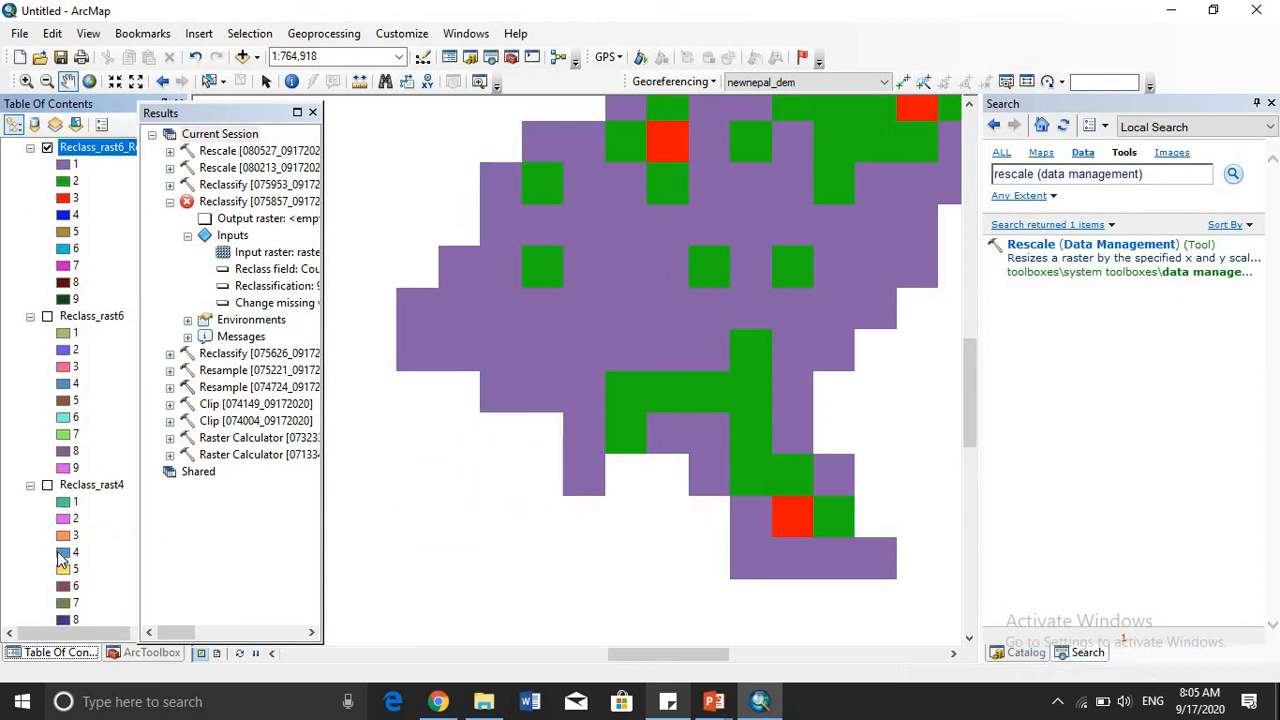
{"action": "scroll", "coordinate": [93, 466], "scroll_direction": "up", "scroll_amount": 3}
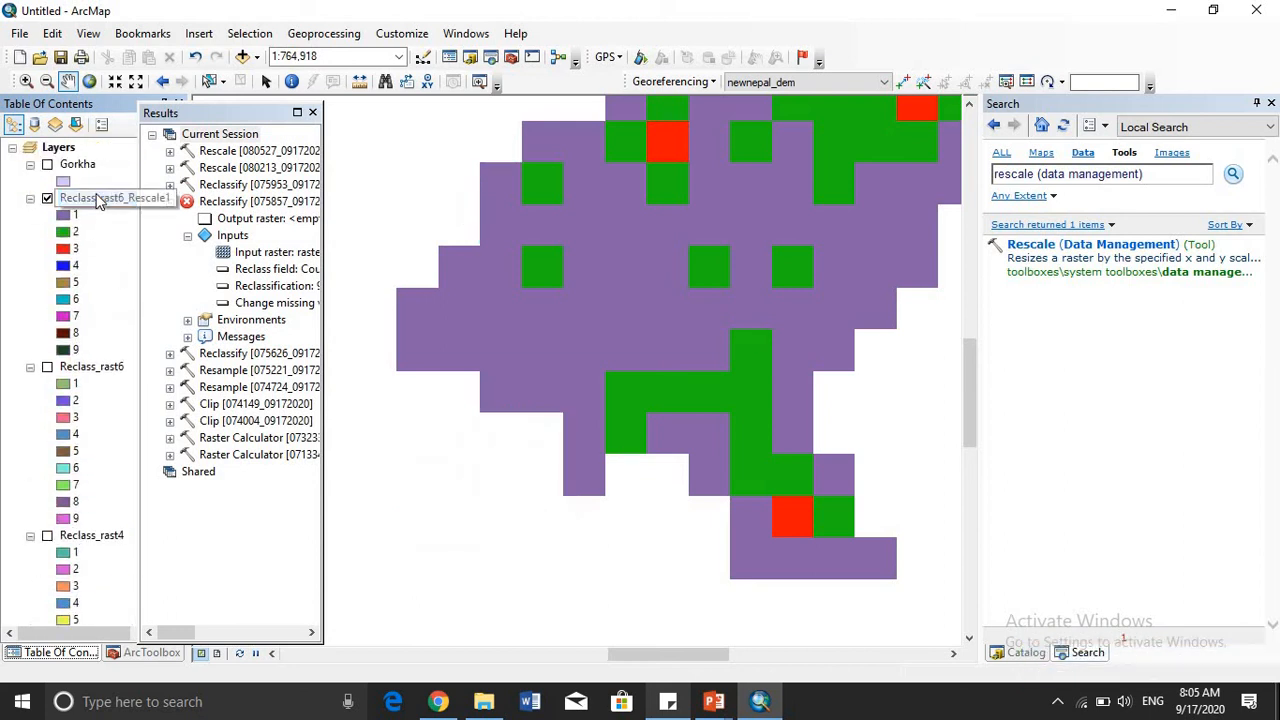
- Zoom the map to the full extent of the Reclass_rast6_Rescale1 layer and examine the rescaled raster
{"action": "left_click_drag", "start_coordinate": [701, 297], "coordinate": [681, 325]}
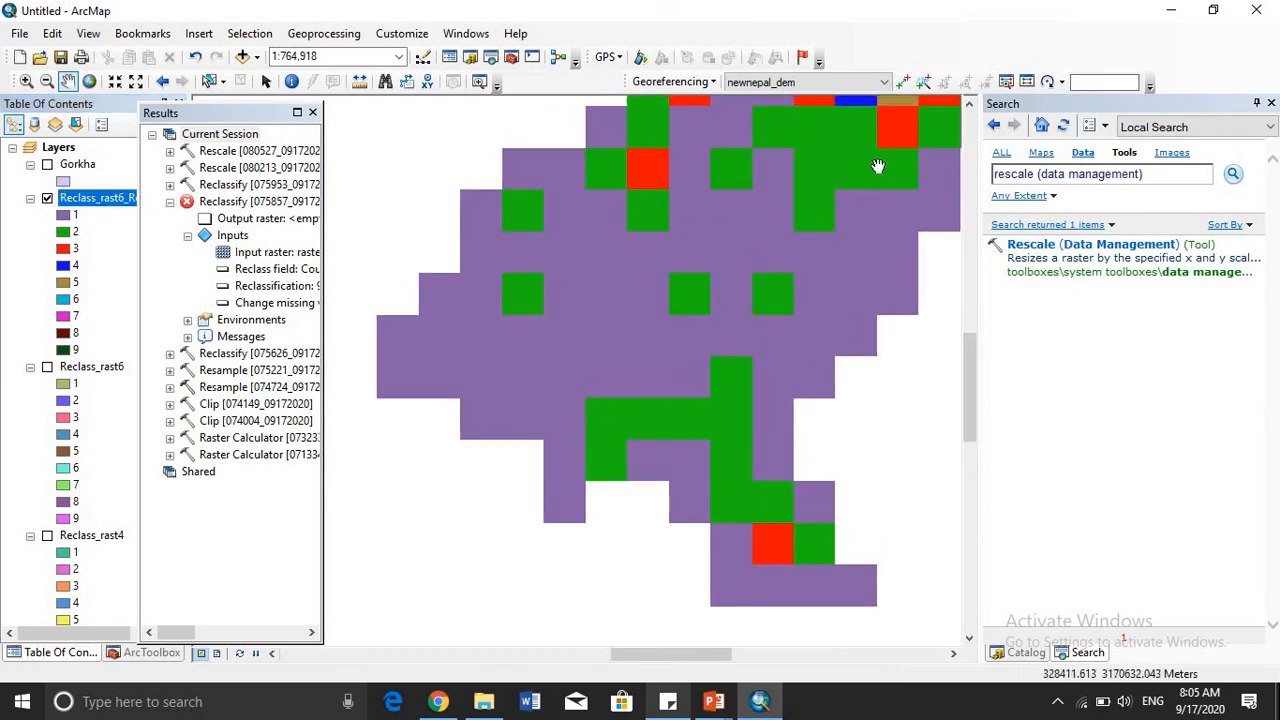
{"action": "right_click", "coordinate": [123, 201]}
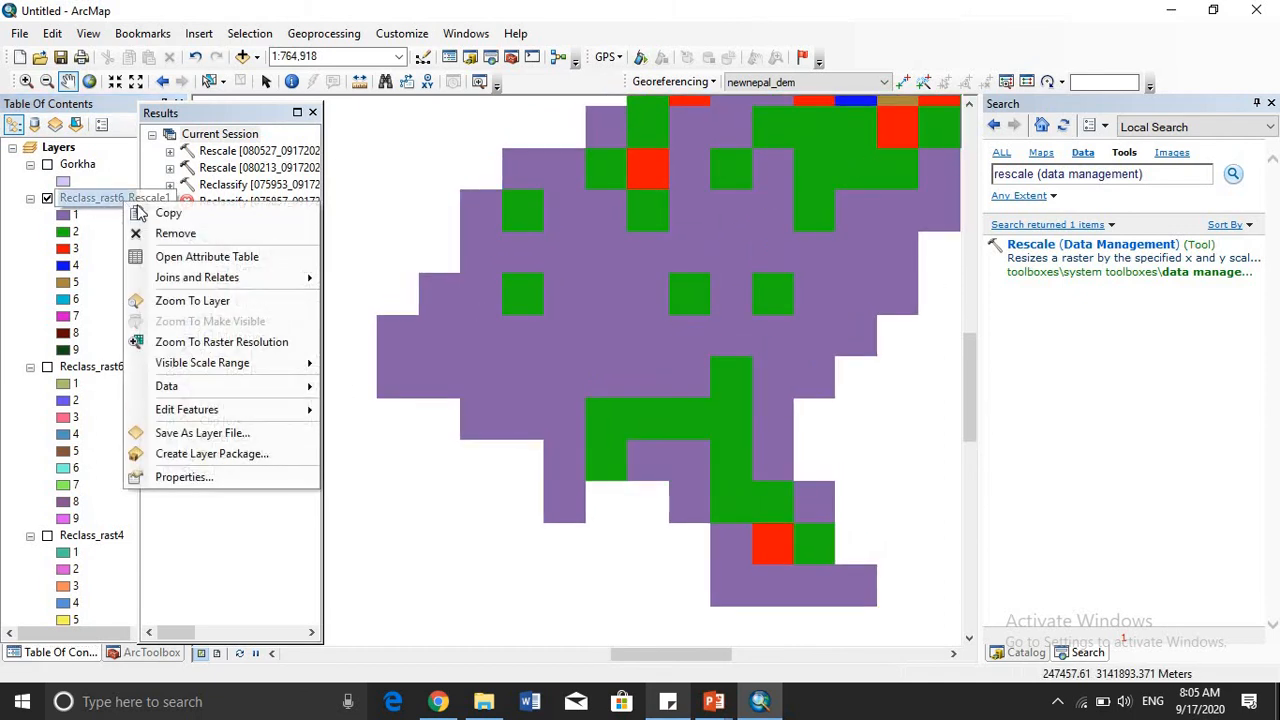
{"action": "left_click", "coordinate": [209, 301]}
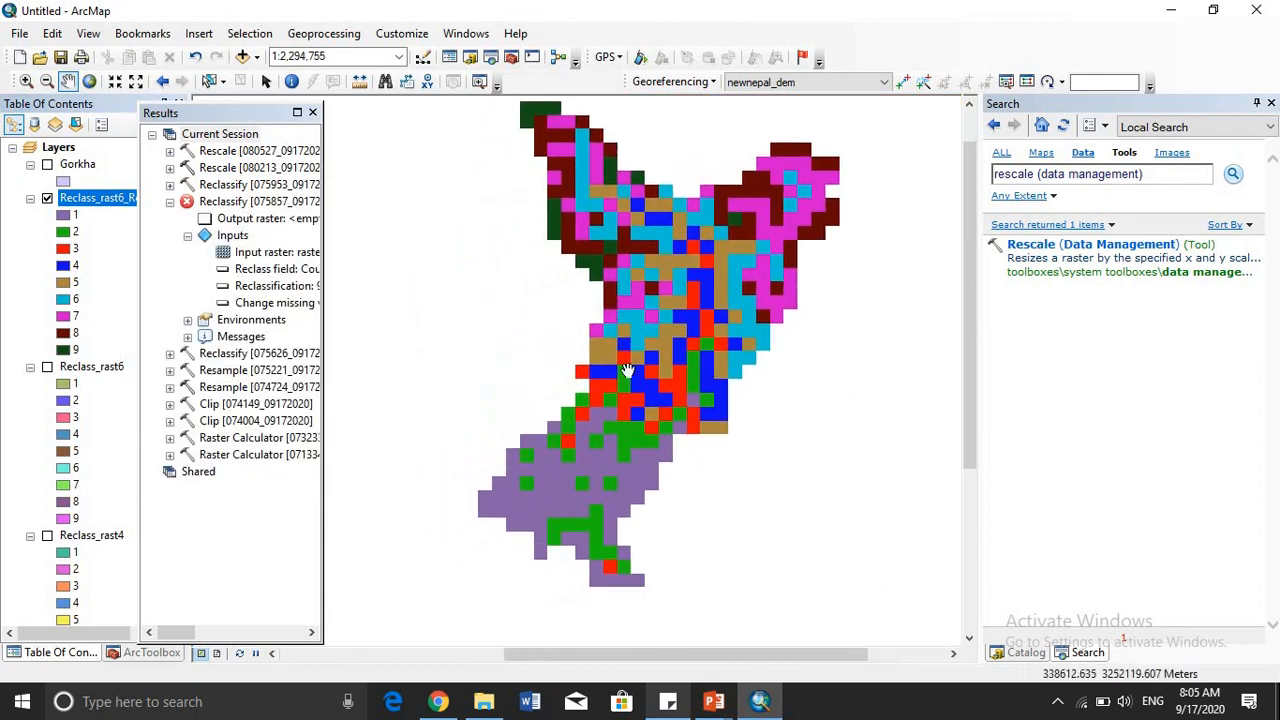
{"action": "left_click_drag", "start_coordinate": [648, 316], "coordinate": [659, 347]}
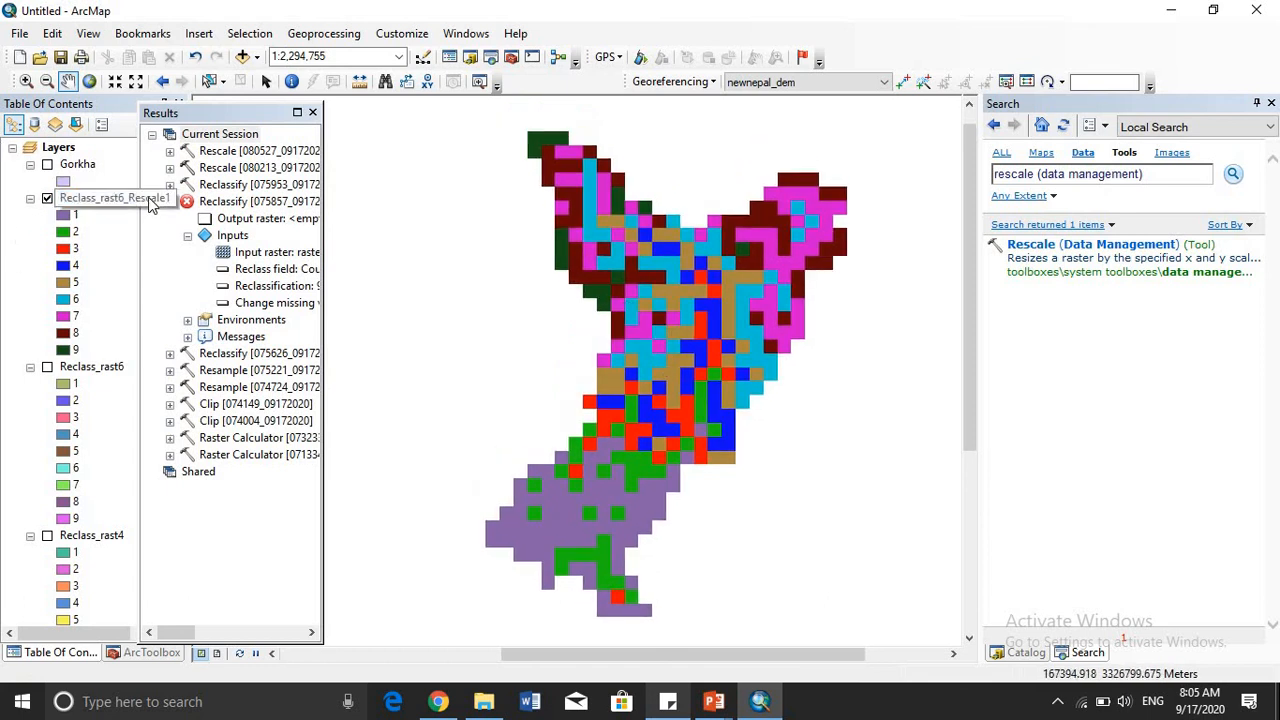
{"action": "left_click", "coordinate": [148, 197]}
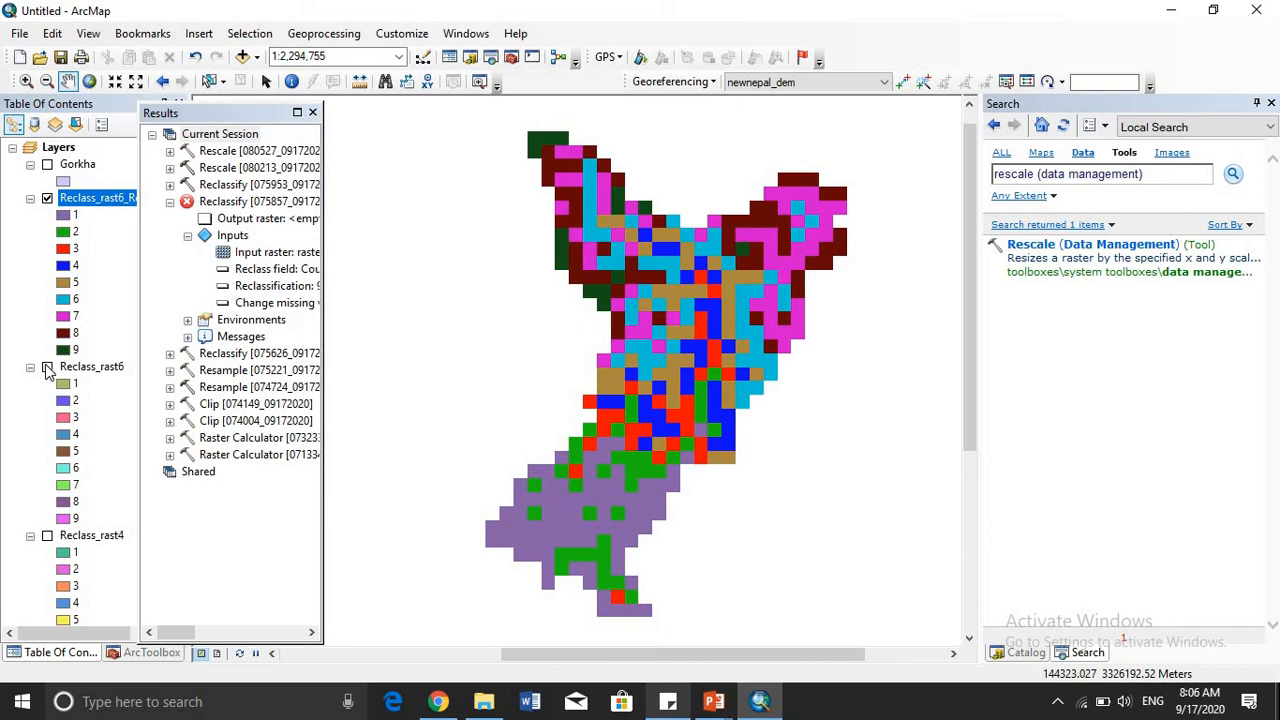
- Show Reclass_rast6 and hide Reclass_rast6_Rescale1 to compare the original raster's extent with the rescaled one
{"action": "left_click", "coordinate": [47, 368]}
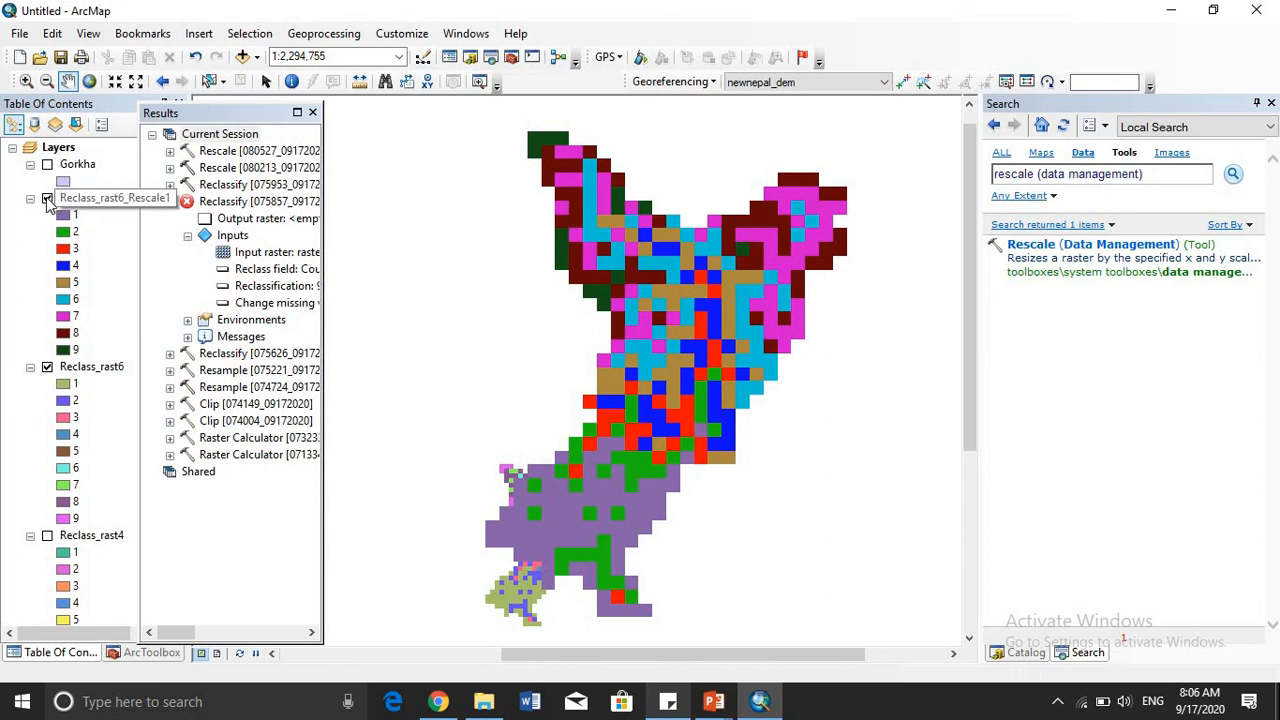
{"action": "left_click", "coordinate": [47, 198]}
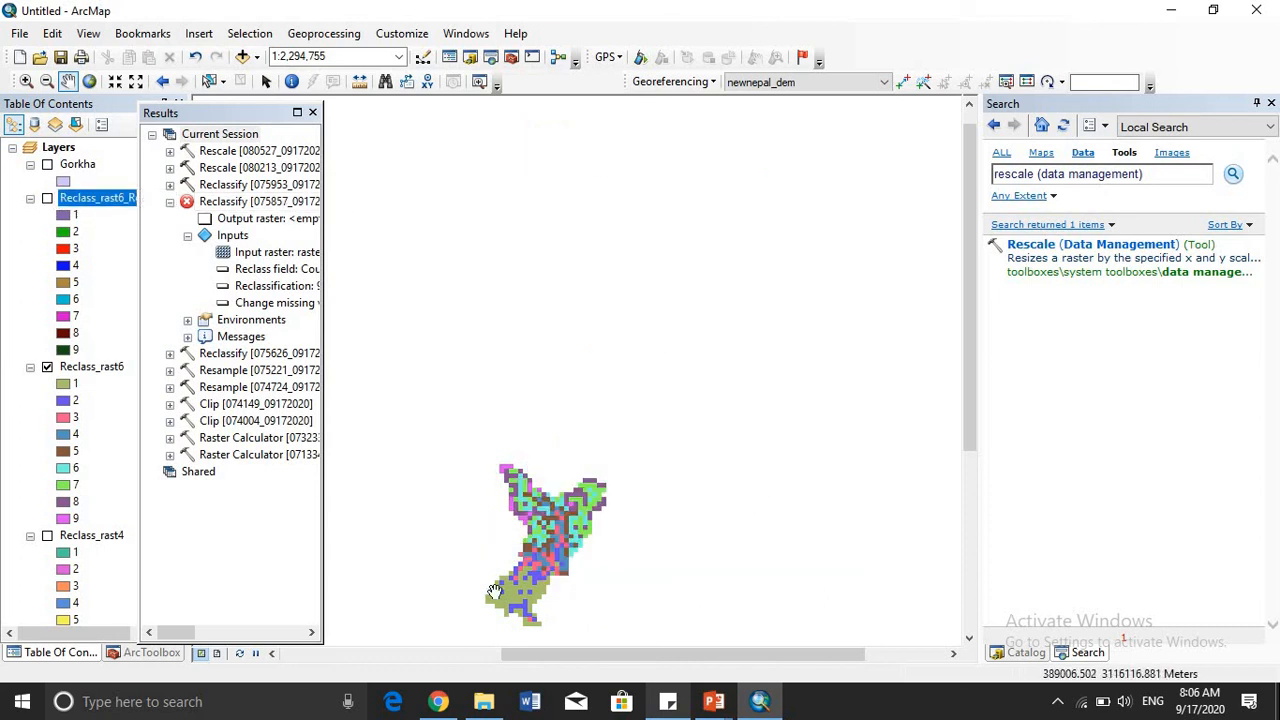
{"action": "left_click_drag", "start_coordinate": [612, 441], "coordinate": [576, 372]}
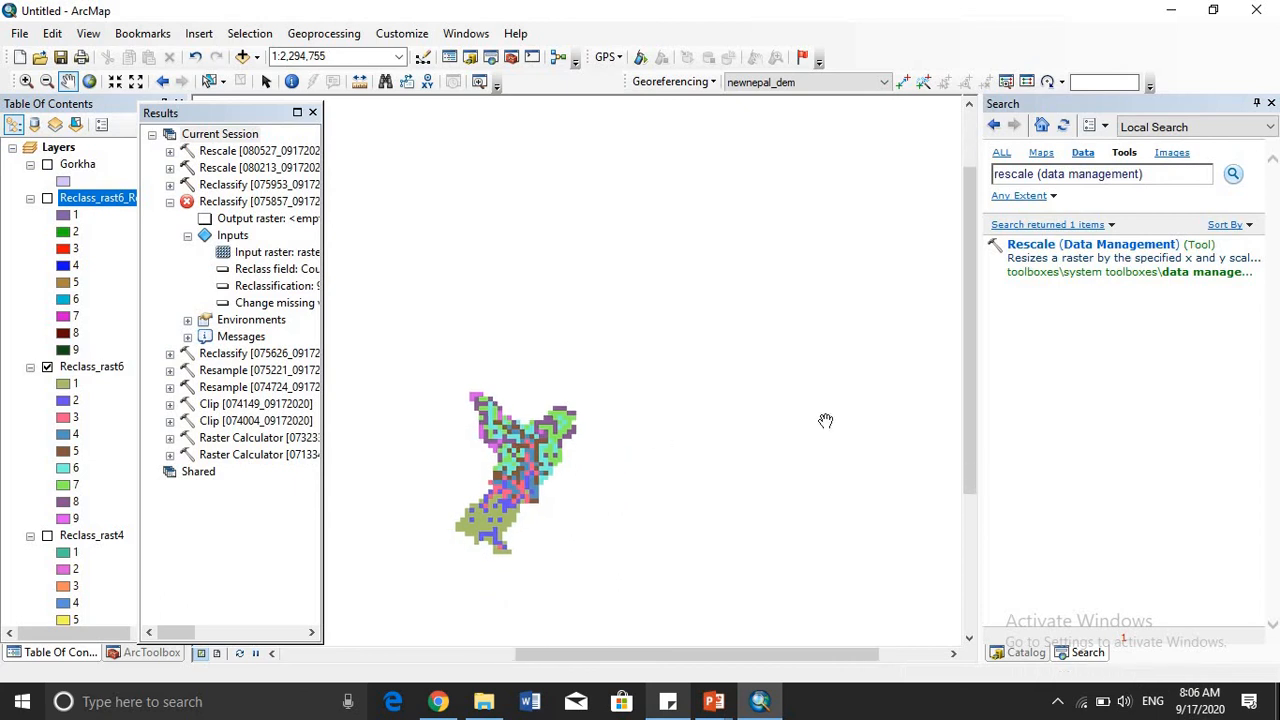
- Rescale Reclass_rast6 into Reclass_rast6_Rescale2 with X and Y scale factors of 0.5
{"action": "left_click", "coordinate": [1040, 250]}
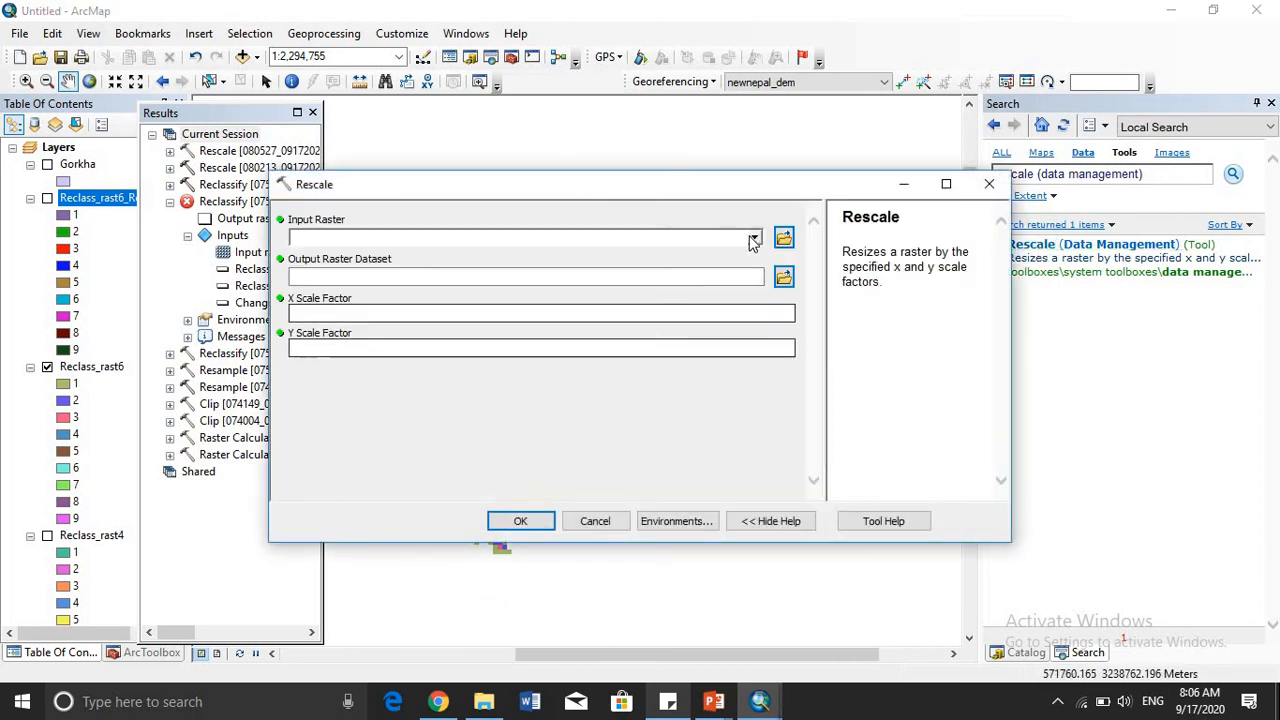
{"action": "left_click", "coordinate": [754, 238]}
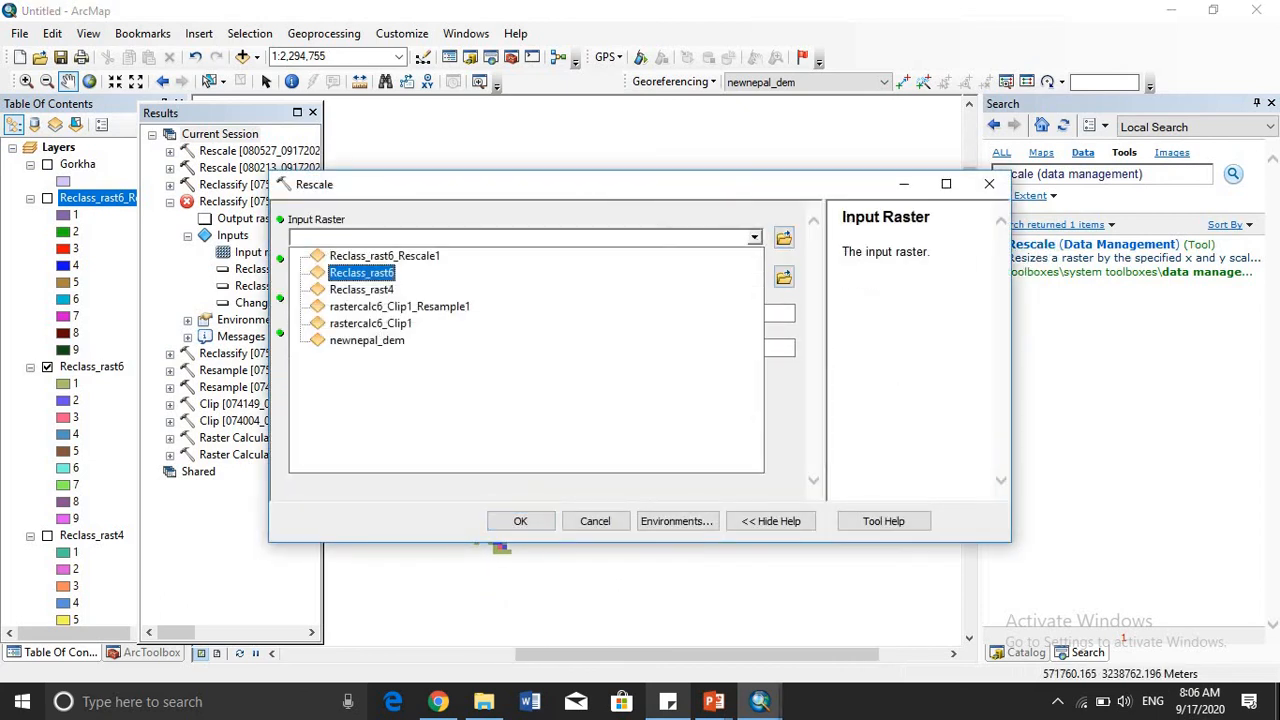
{"action": "left_click", "coordinate": [362, 273]}
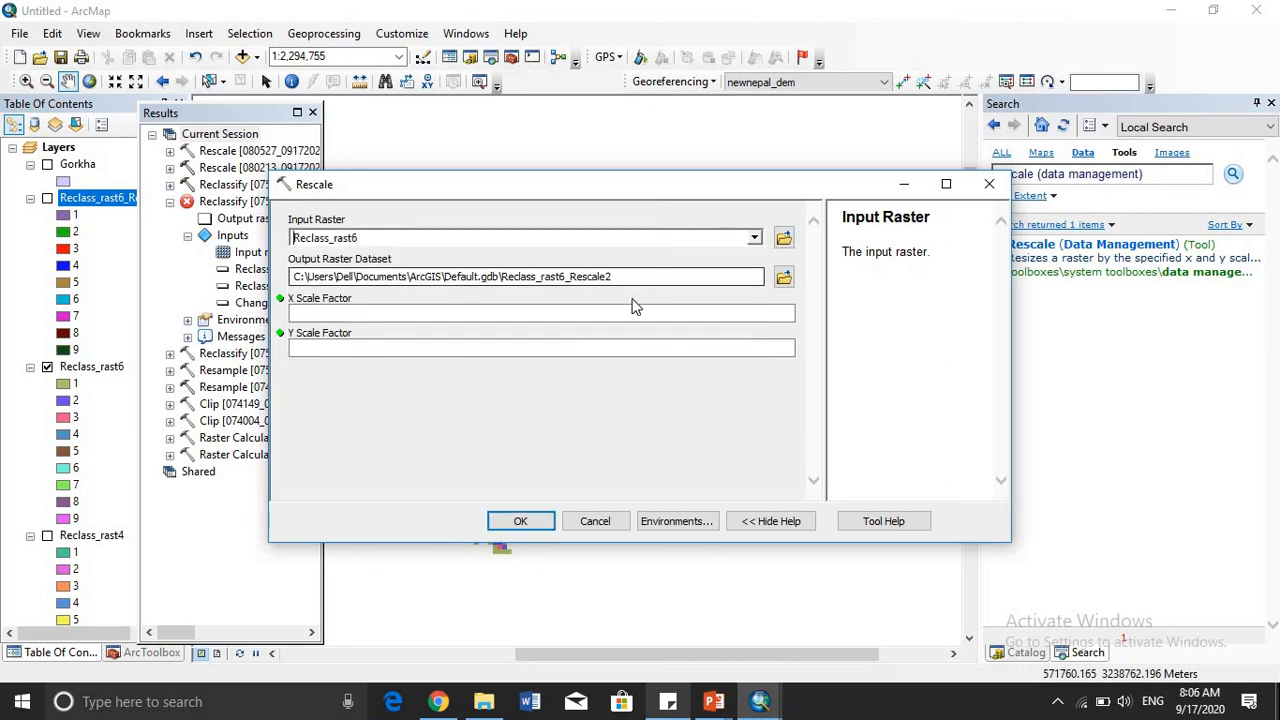
{"action": "left_click", "coordinate": [315, 308]}
{"action": "left_click", "coordinate": [335, 347]}
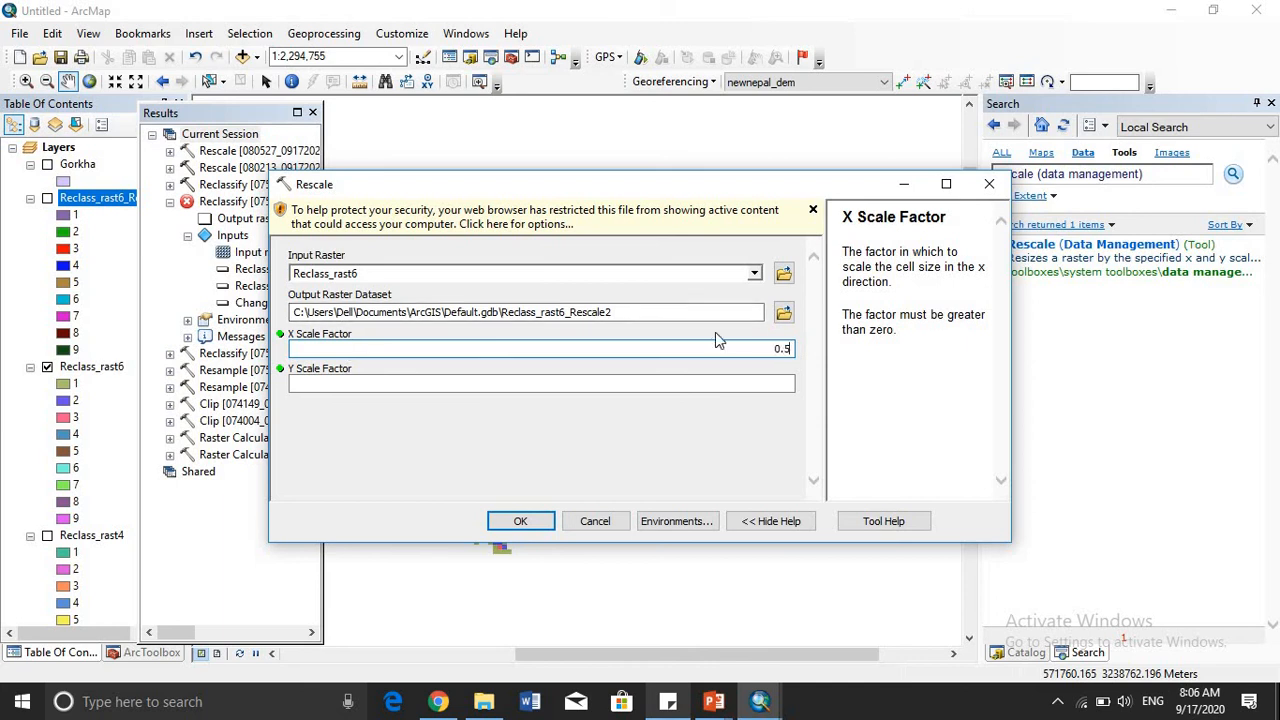
{"action": "key", "text": "shift+Left"}
{"action": "key", "text": "shift+Left"}
{"action": "key", "text": "shift+Left"}
{"action": "left_click", "coordinate": [755, 387]}
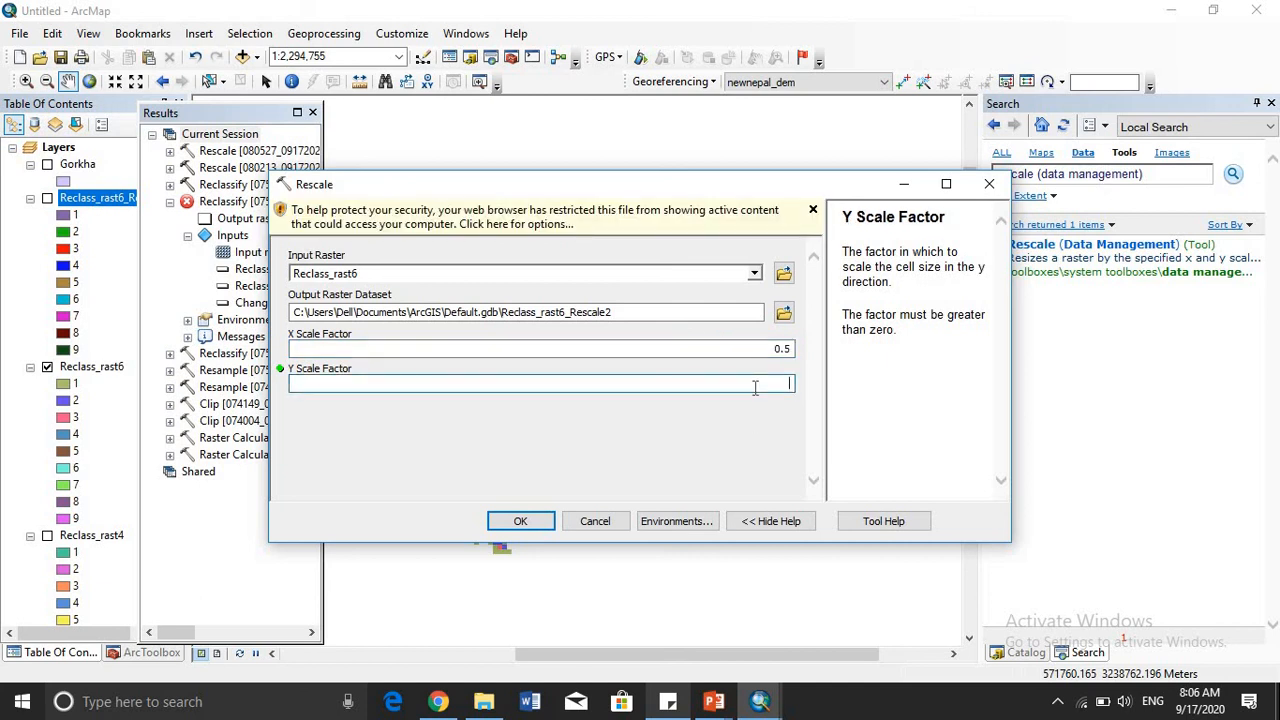
{"action": "left_click", "coordinate": [514, 524]}
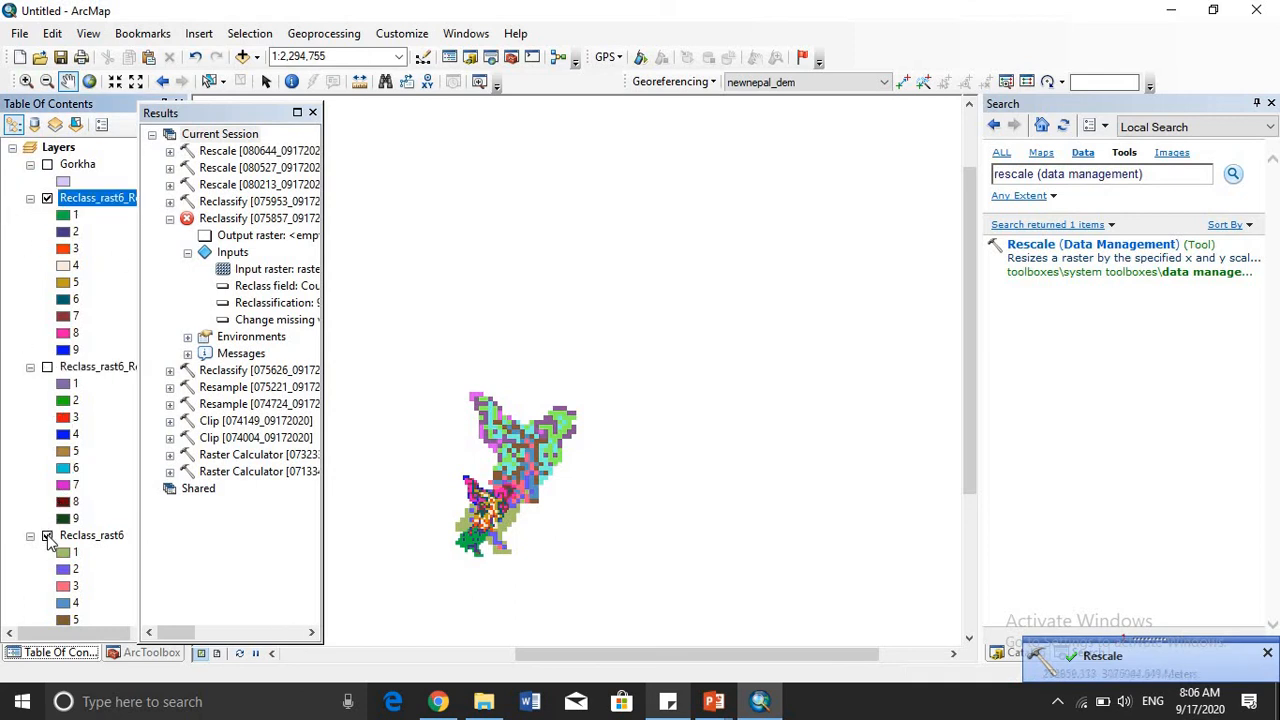
- Toggle the Reclass_rast6 layer to compare its extent with the newly rescaled raster, leaving Reclass_rast6 hidden
{"action": "left_click", "coordinate": [47, 537]}
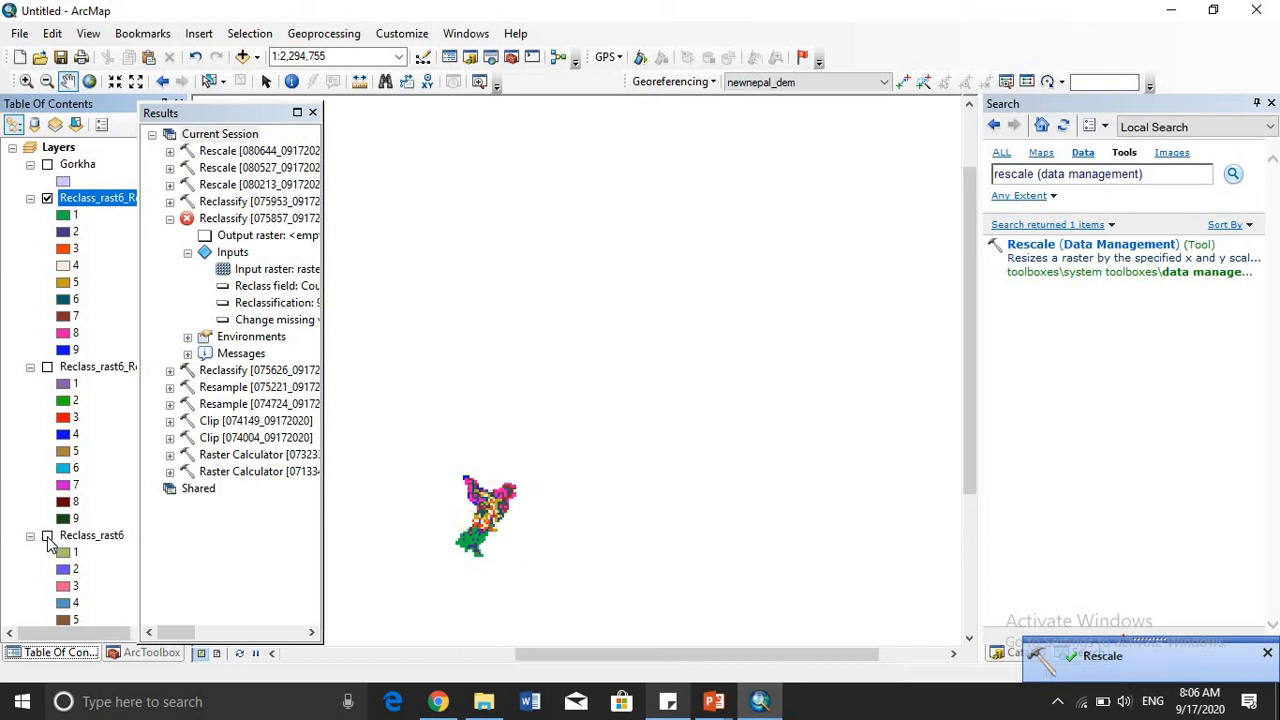
{"action": "left_click_drag", "start_coordinate": [523, 466], "coordinate": [643, 391]}
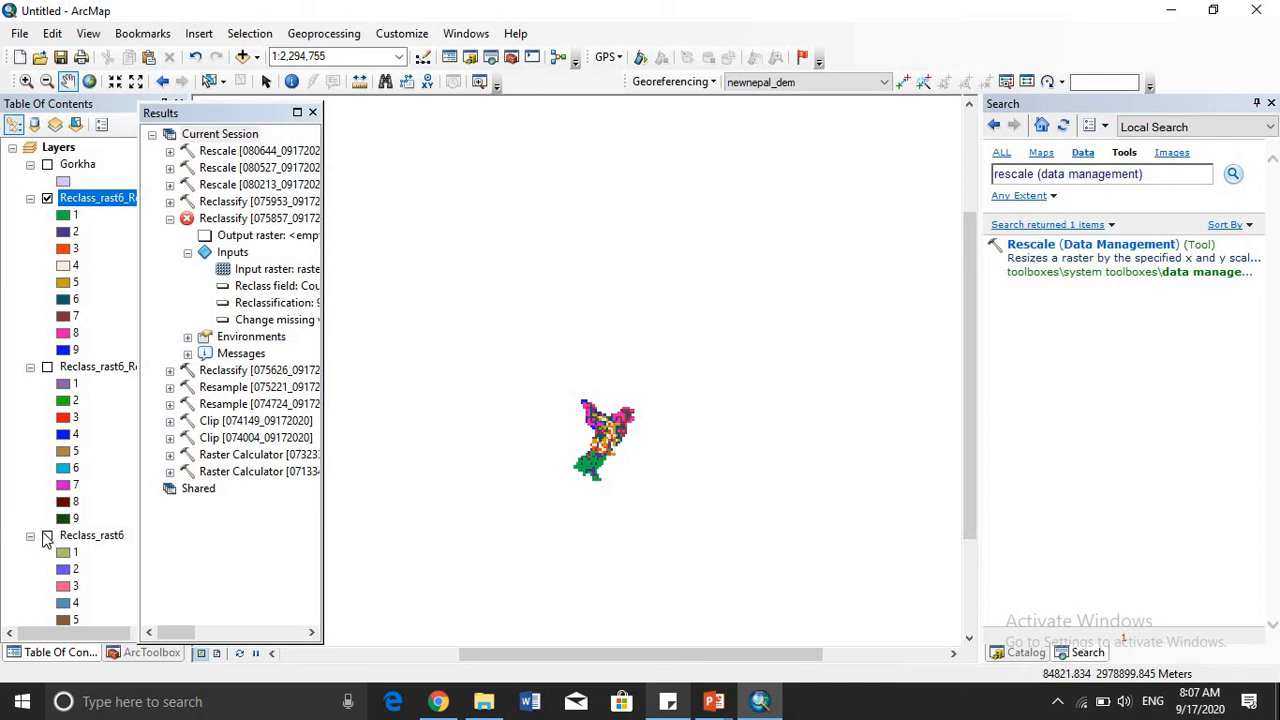
{"action": "left_click", "coordinate": [47, 536]}
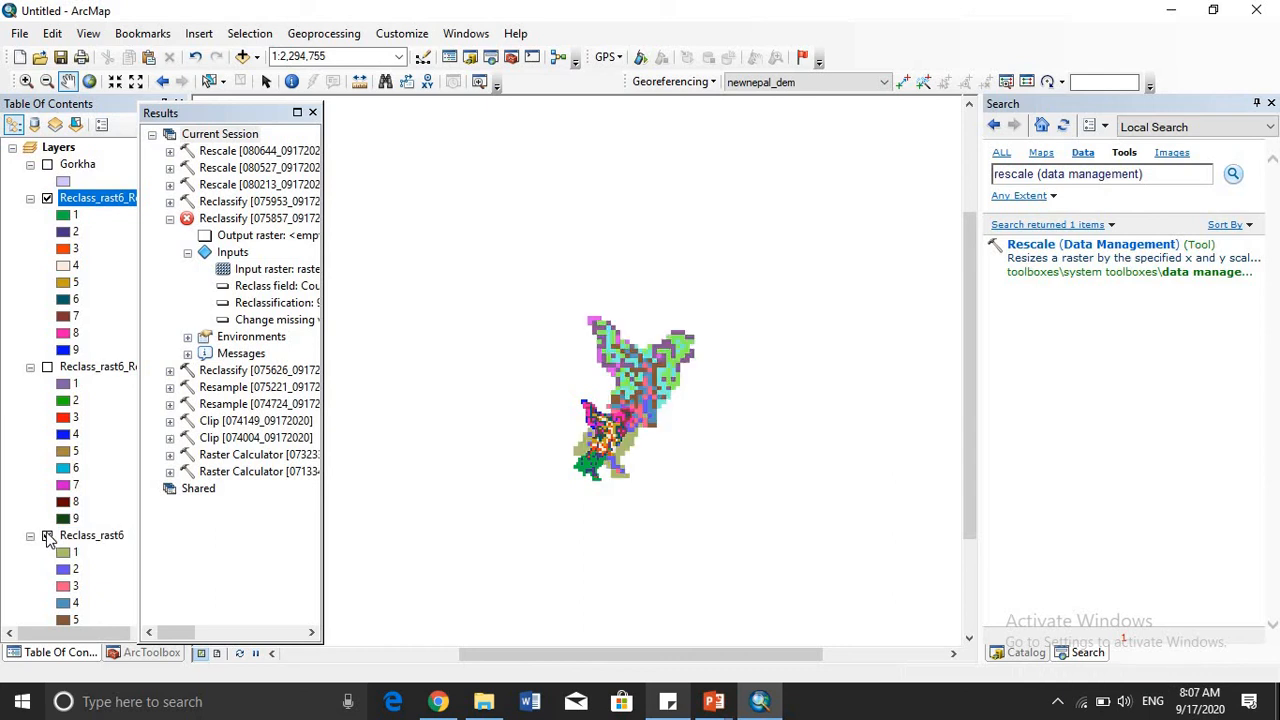
{"action": "left_click", "coordinate": [47, 537]}
{"action": "left_click", "coordinate": [47, 537]}
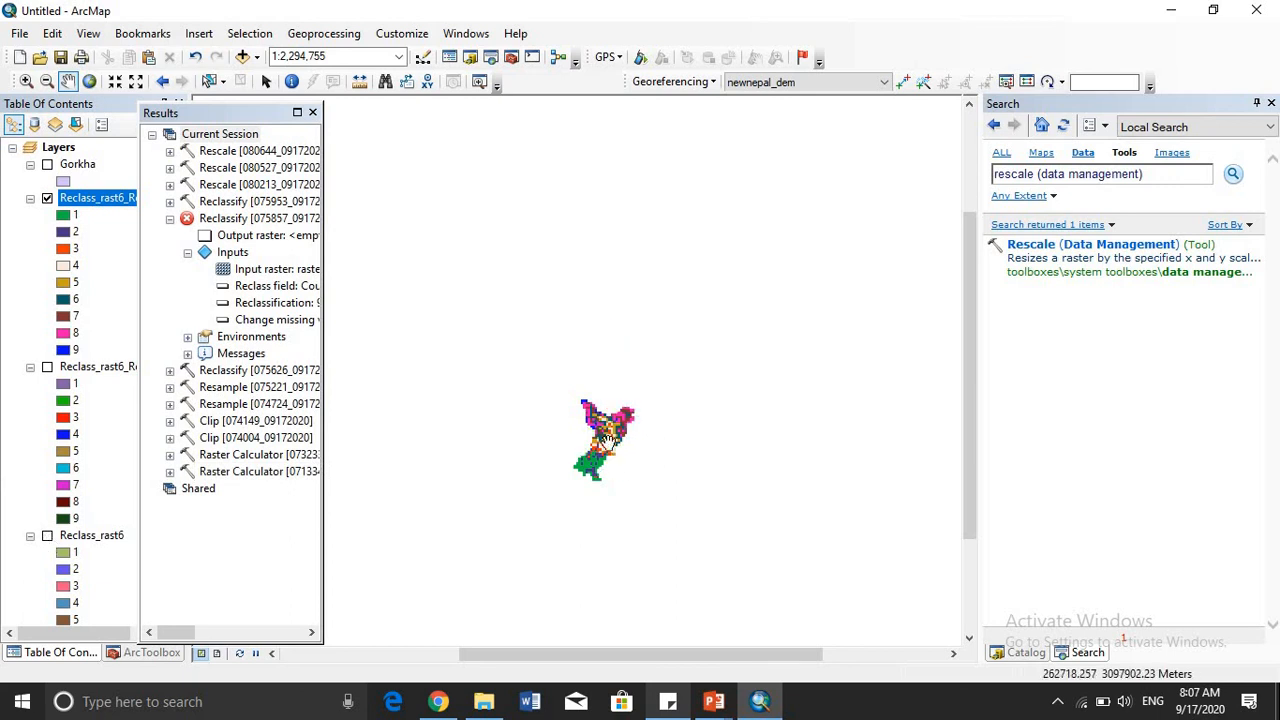
- Zoom in on the Reclass_rast6_Rescale2 raster to a scale of 1:500,000 and examine its cells
{"action": "scroll", "coordinate": [615, 430], "scroll_direction": "up", "scroll_amount": 2}
{"action": "scroll", "coordinate": [615, 430], "scroll_direction": "up", "scroll_amount": 1}
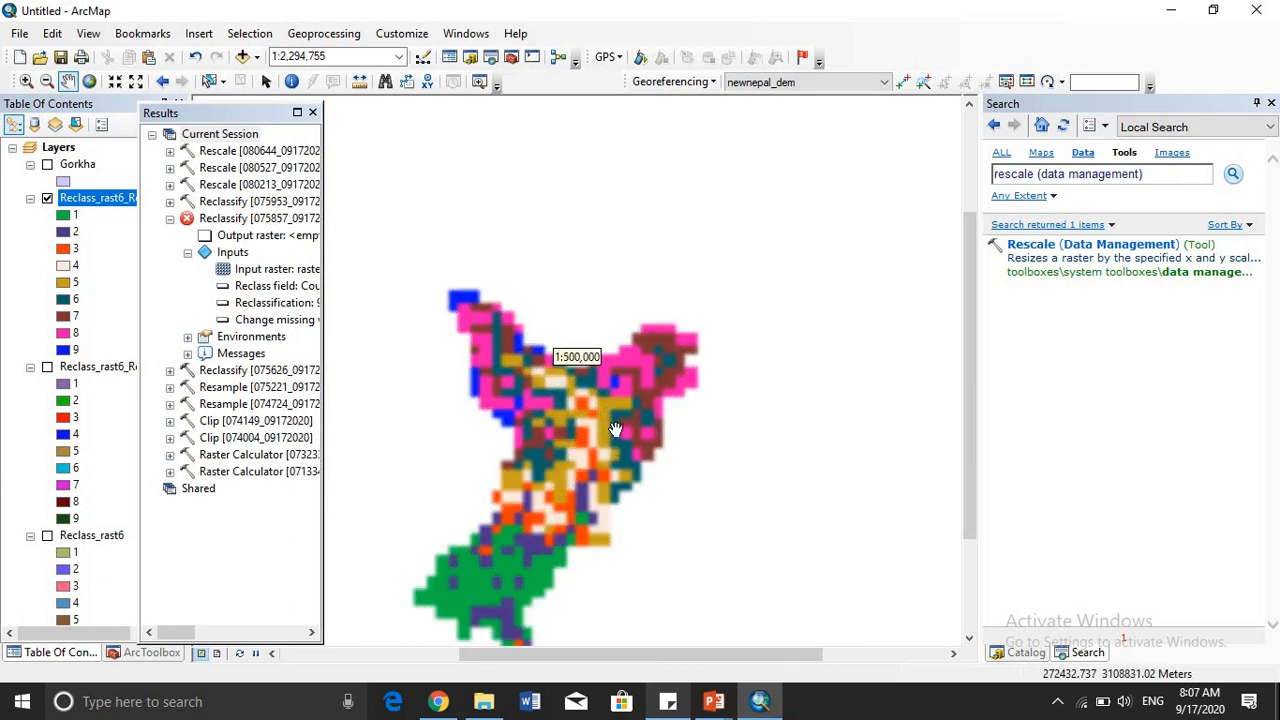
{"action": "left_click_drag", "start_coordinate": [727, 381], "coordinate": [770, 316]}
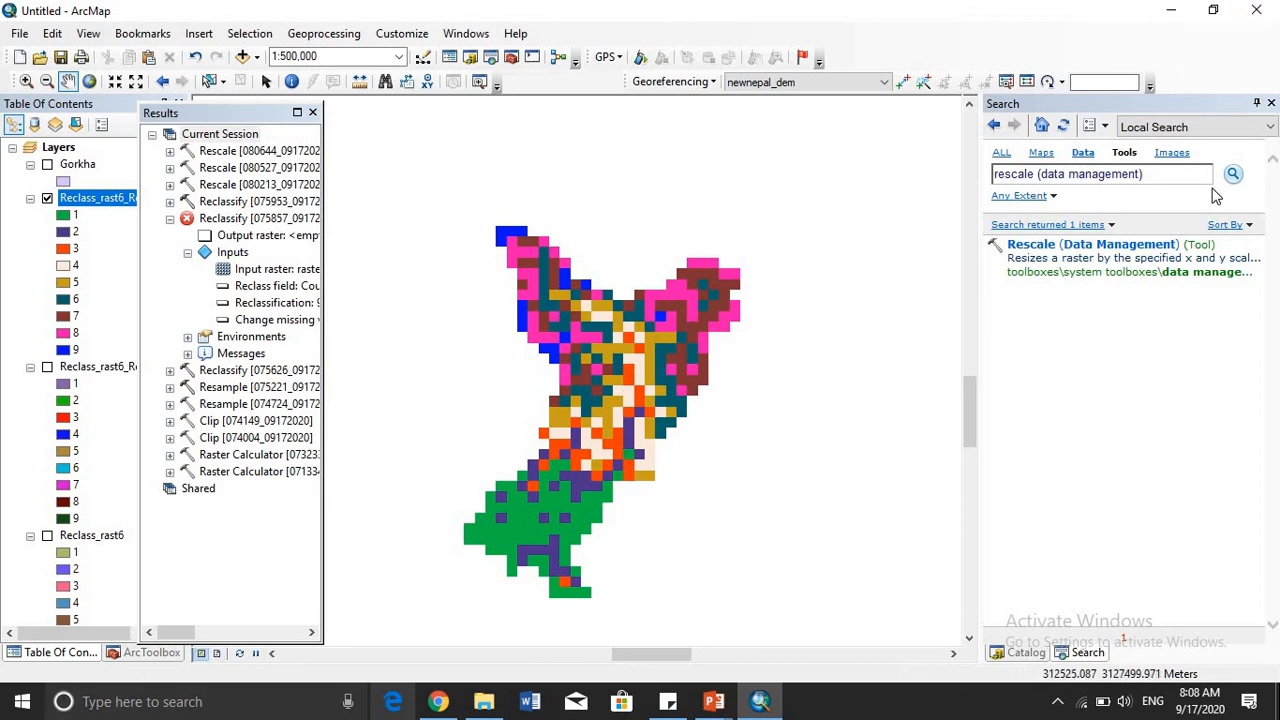
- Open the Rescale (Data Management) tool's item description, read its usage notes and parameter syntax, and close it
{"action": "left_click", "coordinate": [1171, 183]}
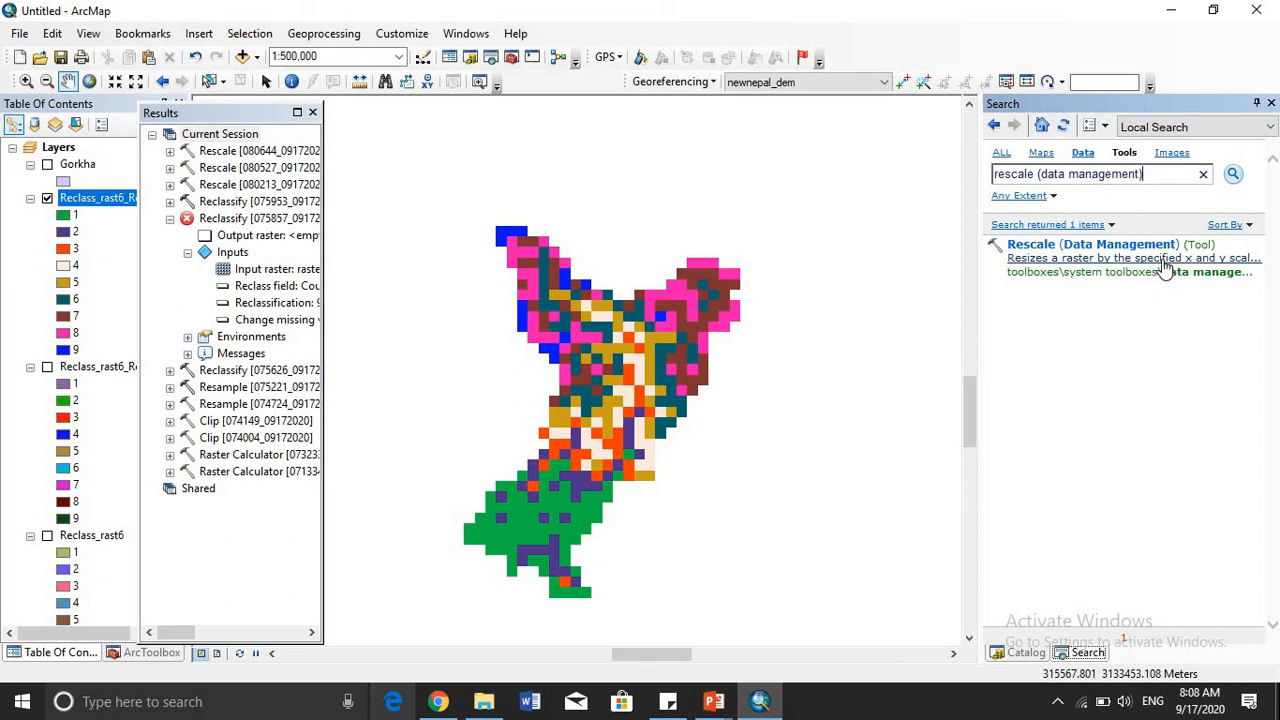
{"action": "left_click", "coordinate": [1161, 258]}
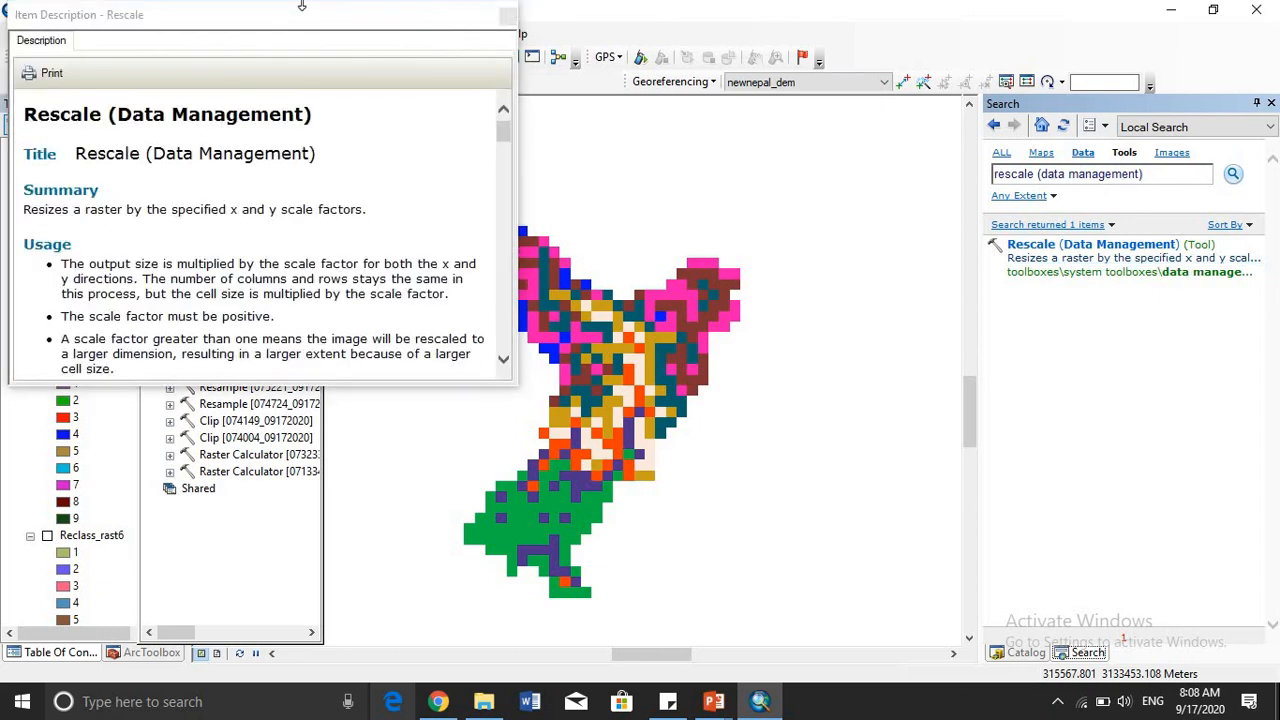
{"action": "scroll", "coordinate": [138, 192], "scroll_direction": "down", "scroll_amount": 4}
{"action": "scroll", "coordinate": [150, 200], "scroll_direction": "up", "scroll_amount": 4}
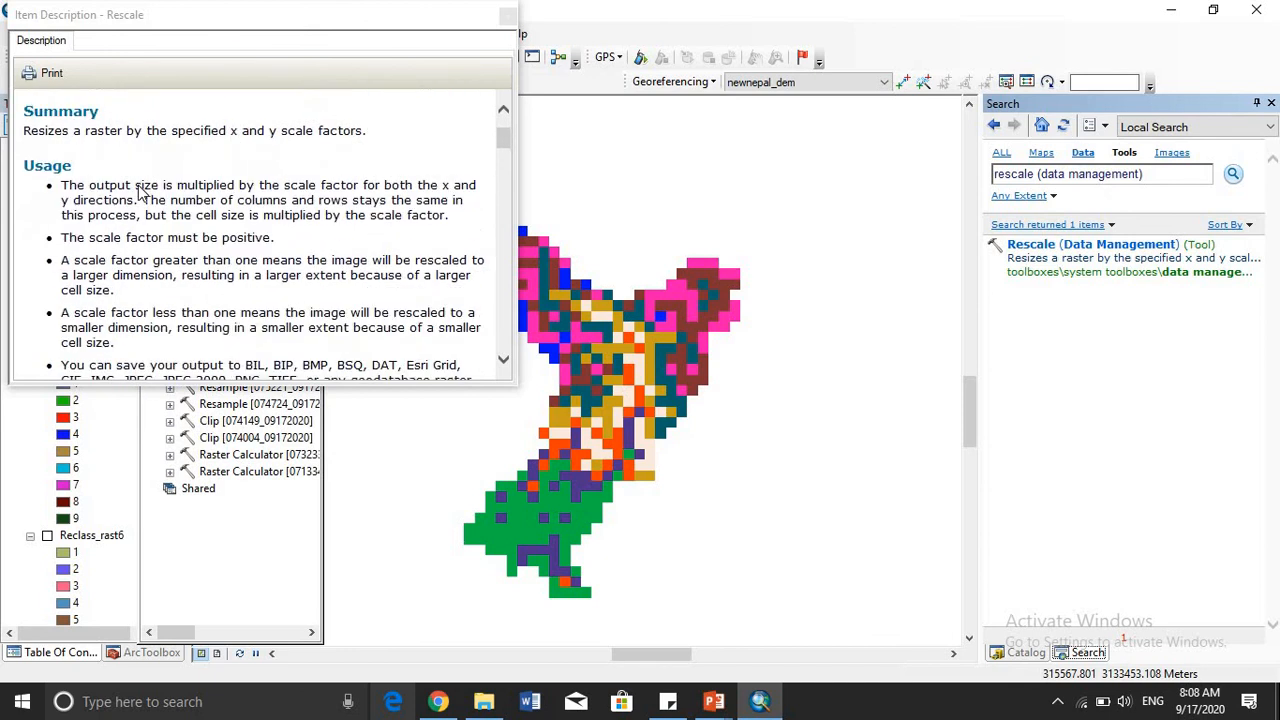
{"action": "scroll", "coordinate": [155, 262], "scroll_direction": "down", "scroll_amount": 3}
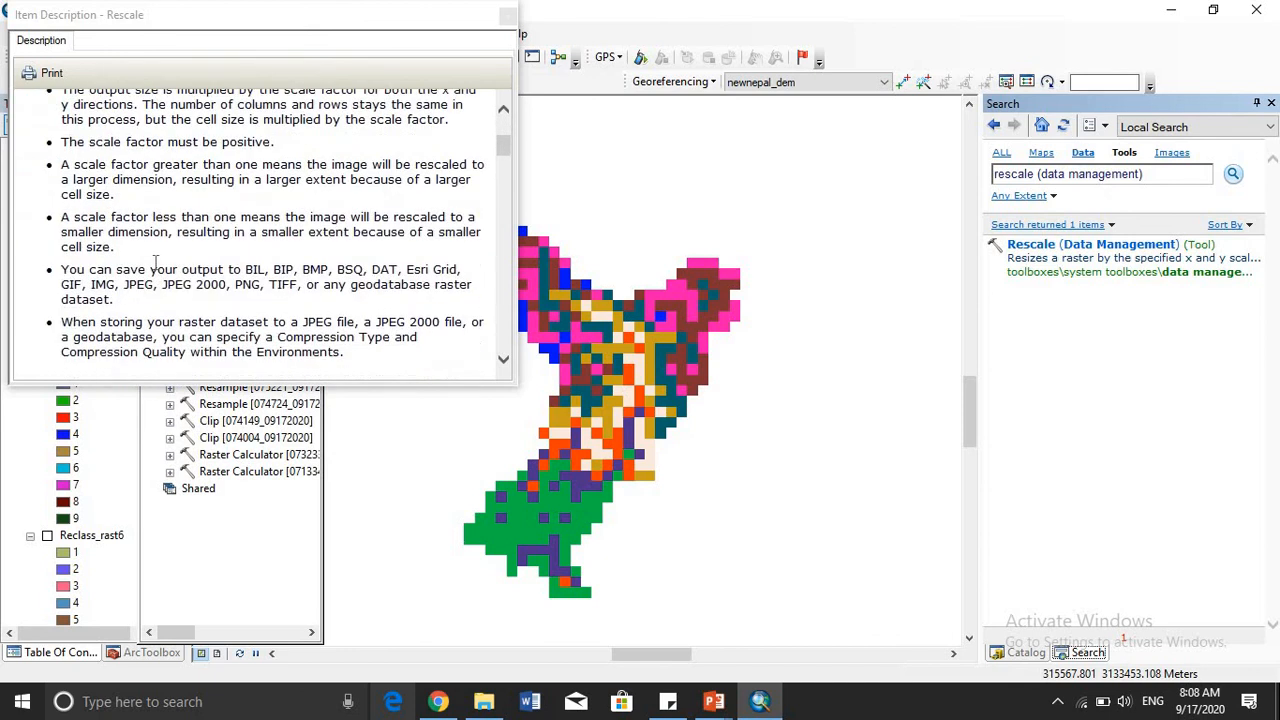
{"action": "scroll", "coordinate": [257, 278], "scroll_direction": "down", "scroll_amount": 1}
{"action": "scroll", "coordinate": [257, 278], "scroll_direction": "down", "scroll_amount": 1}
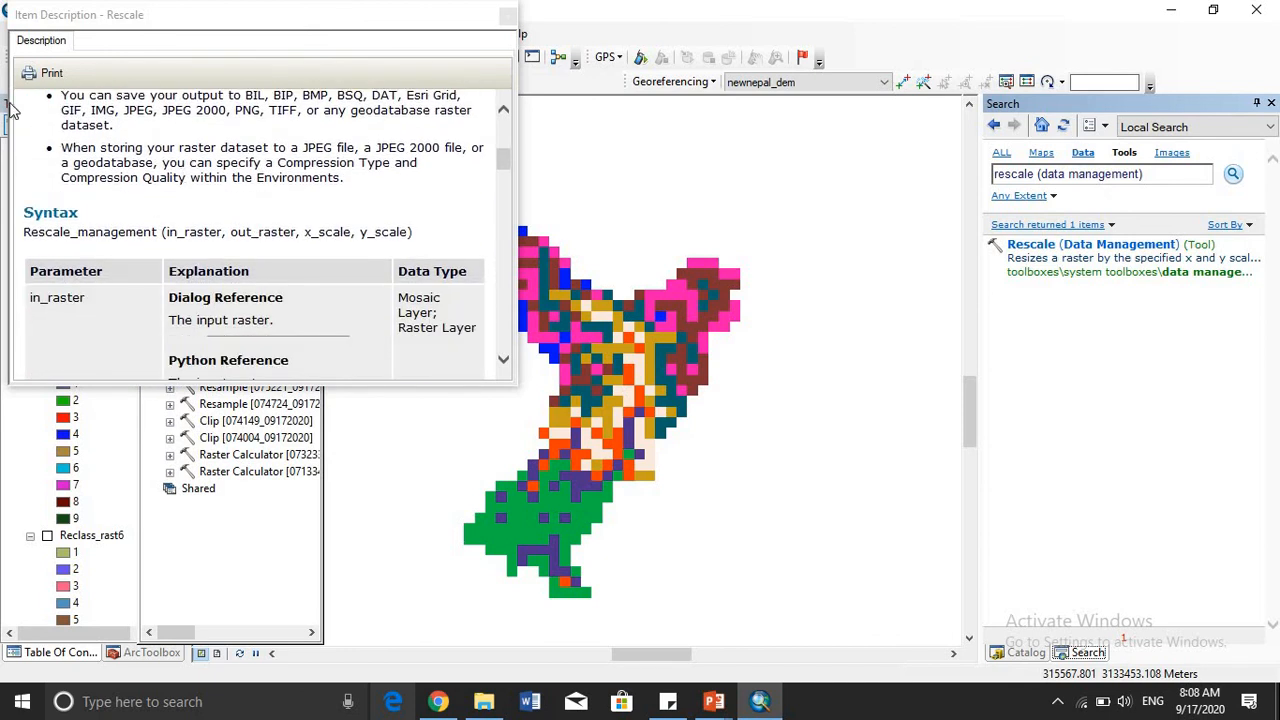
{"action": "scroll", "coordinate": [255, 135], "scroll_direction": "up", "scroll_amount": 2}
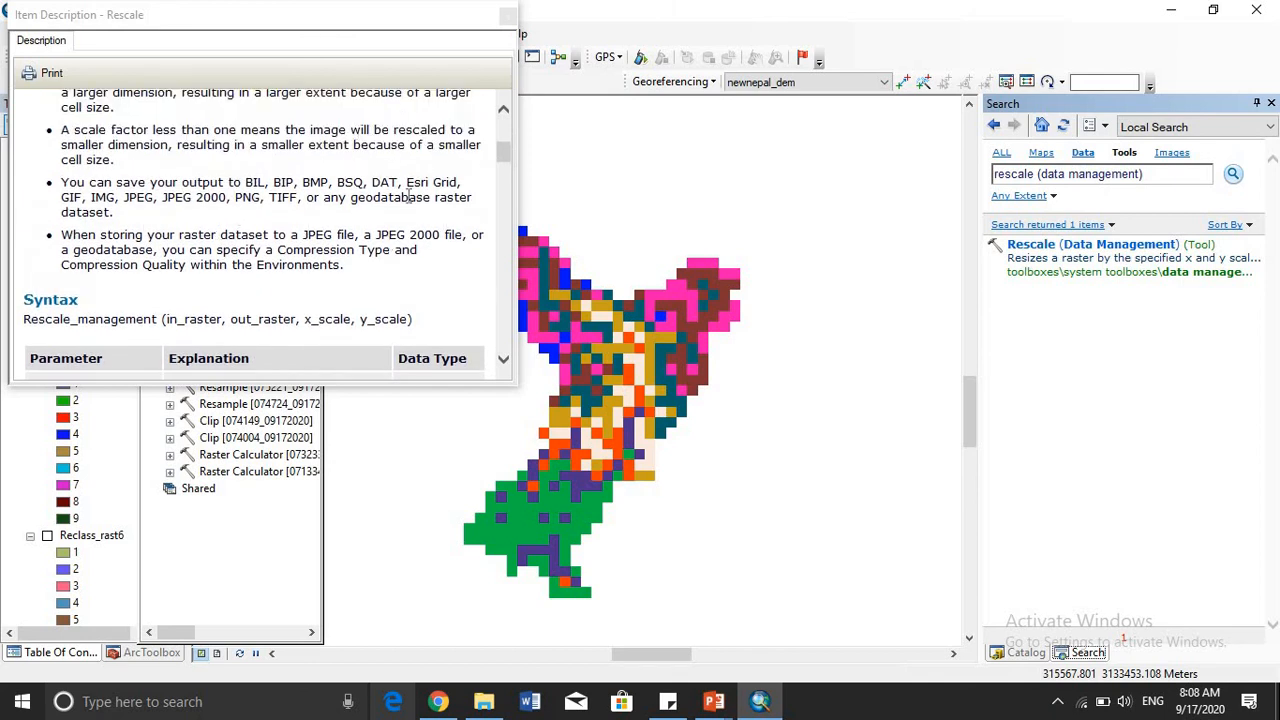
{"action": "scroll", "coordinate": [395, 245], "scroll_direction": "down", "scroll_amount": 3}
{"action": "scroll", "coordinate": [392, 243], "scroll_direction": "down", "scroll_amount": 10}
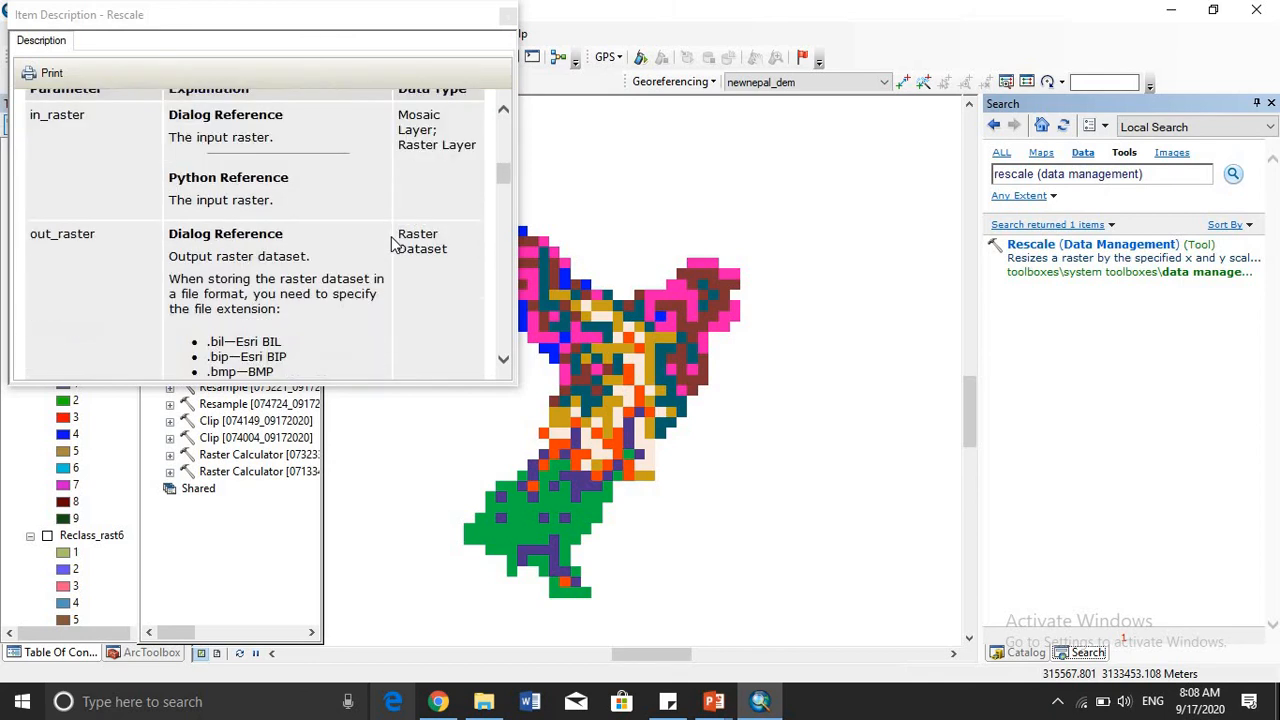
{"action": "left_click", "coordinate": [507, 17]}
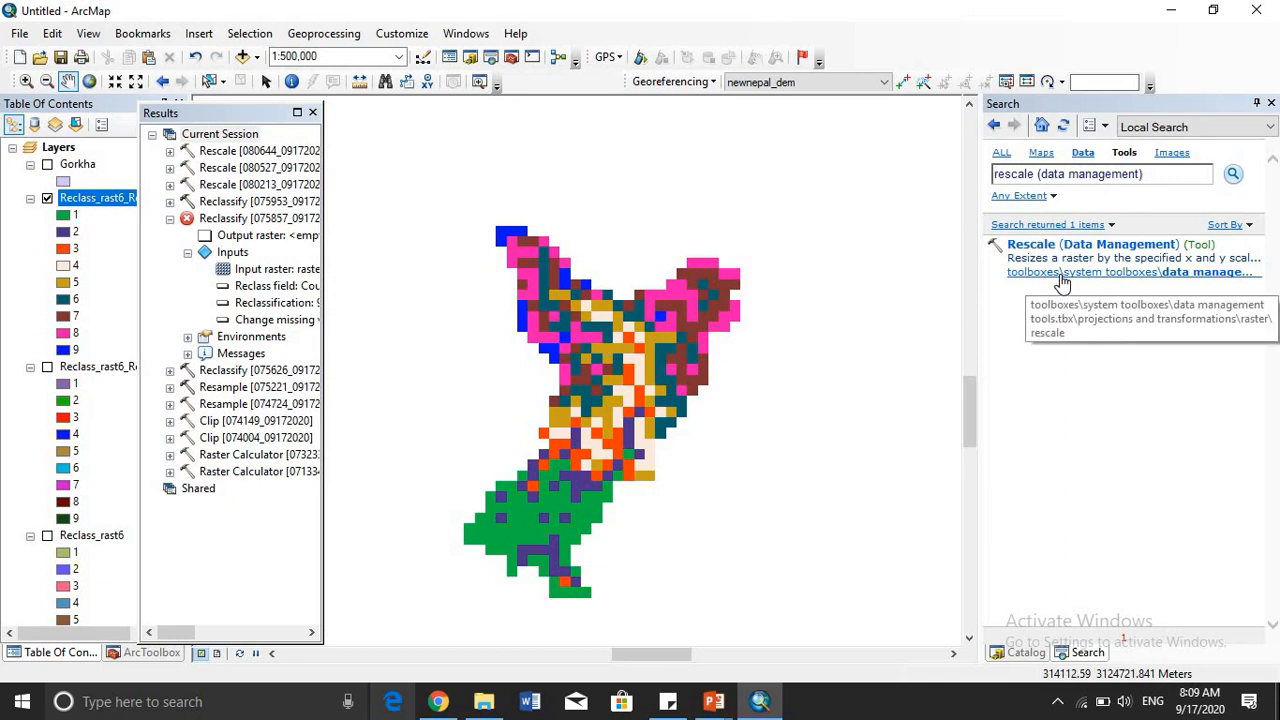